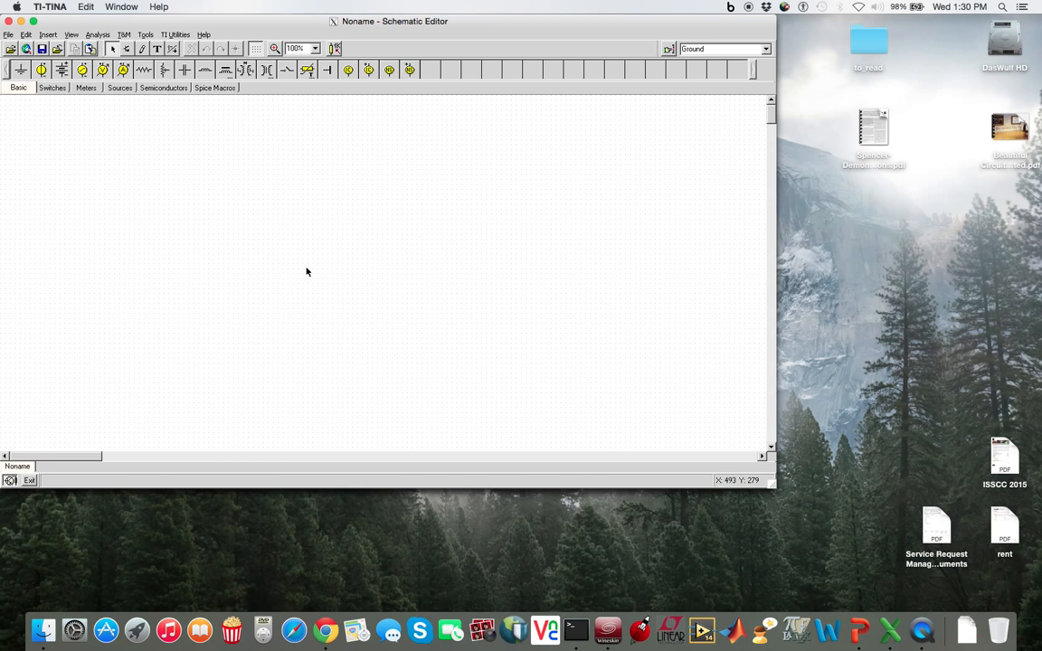
- Open lab5_EEC10_Winter2015v3_kt.docx from the Winter15 course's Labs/lab_5 folder in Box Sync
{"action": "double_click", "coordinate": [999, 43]}
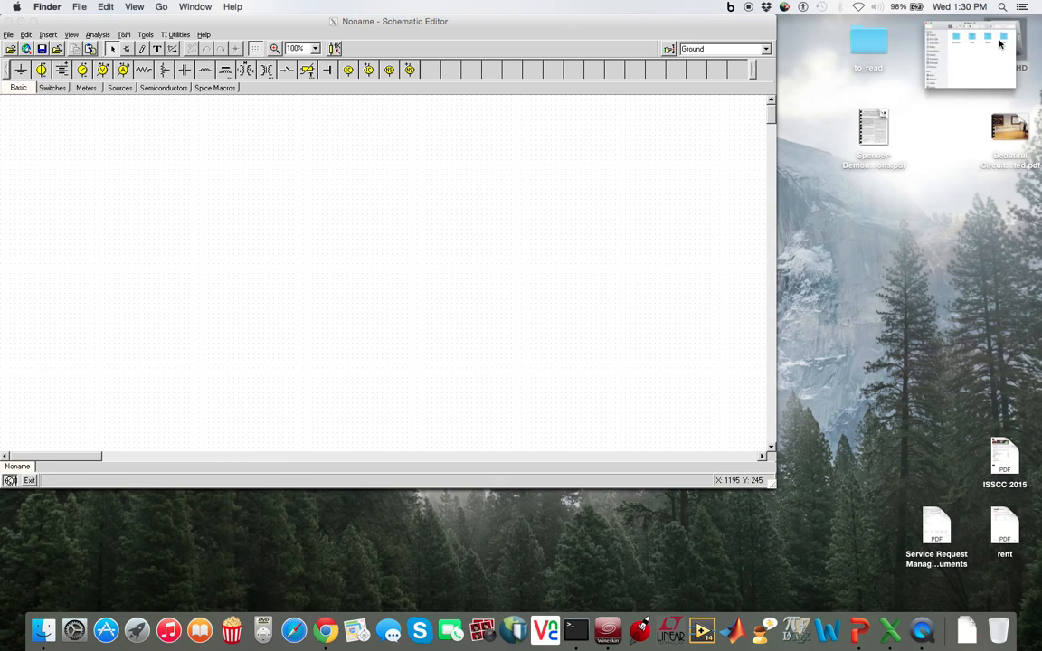
{"action": "left_click", "coordinate": [496, 224]}
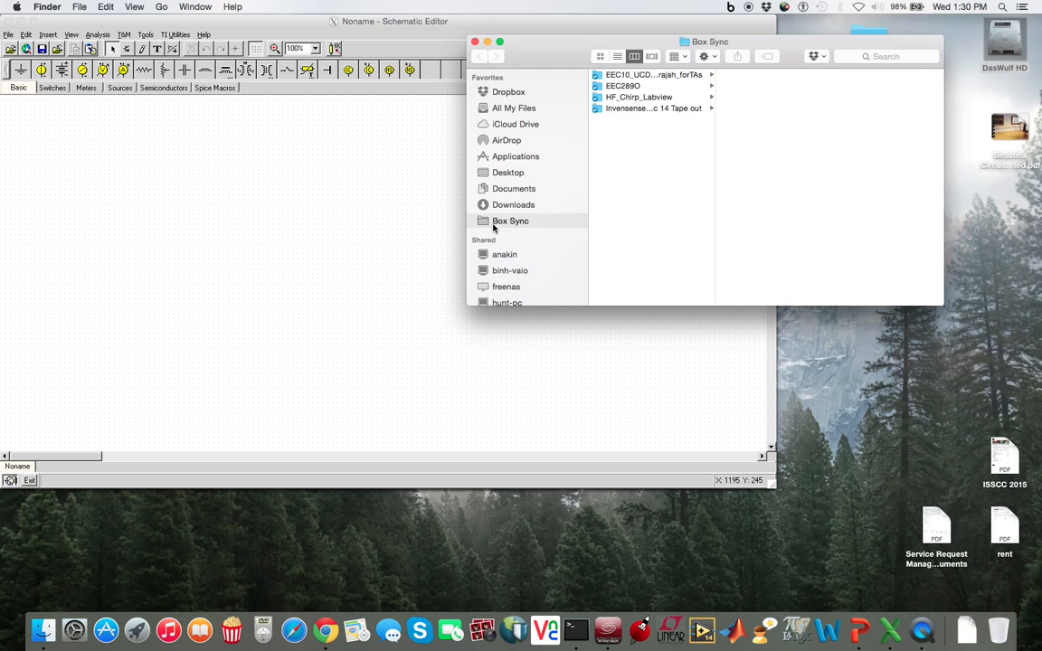
{"action": "left_click_drag", "start_coordinate": [621, 83], "coordinate": [620, 78]}
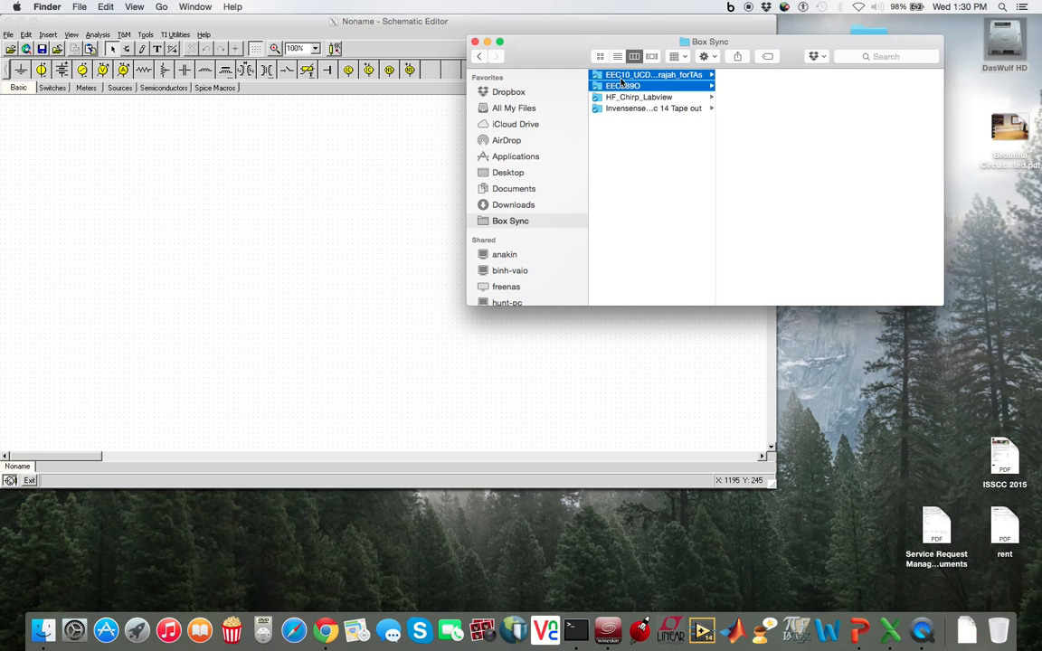
{"action": "left_click", "coordinate": [621, 76]}
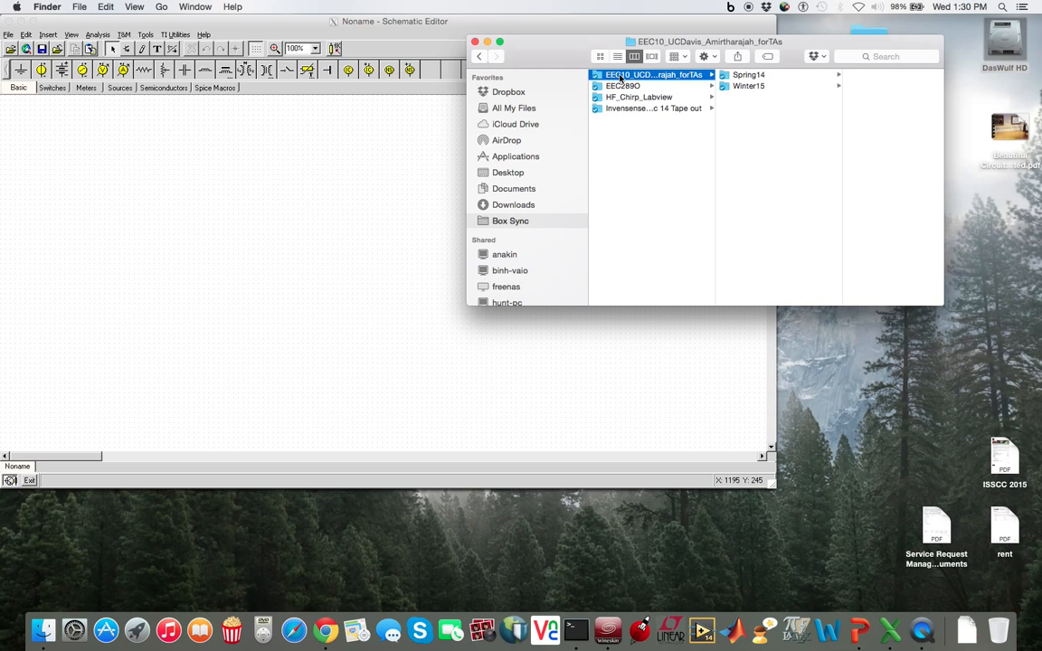
{"action": "left_click", "coordinate": [740, 86]}
{"action": "left_click", "coordinate": [844, 109]}
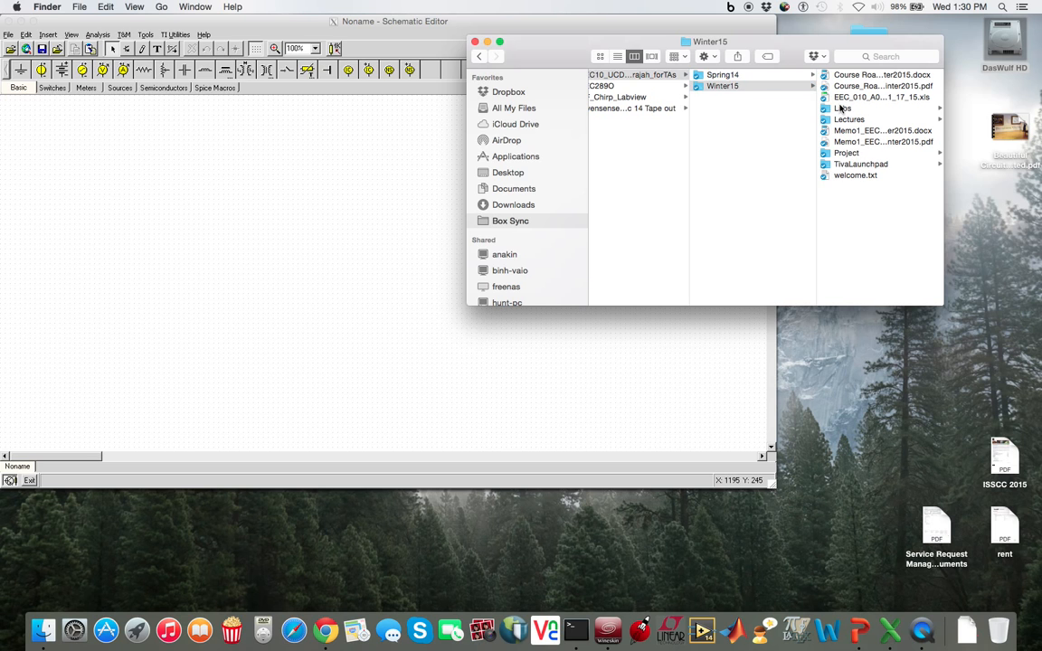
{"action": "left_click", "coordinate": [846, 143]}
{"action": "scroll", "coordinate": [885, 210], "scroll_direction": "down", "scroll_amount": 5}
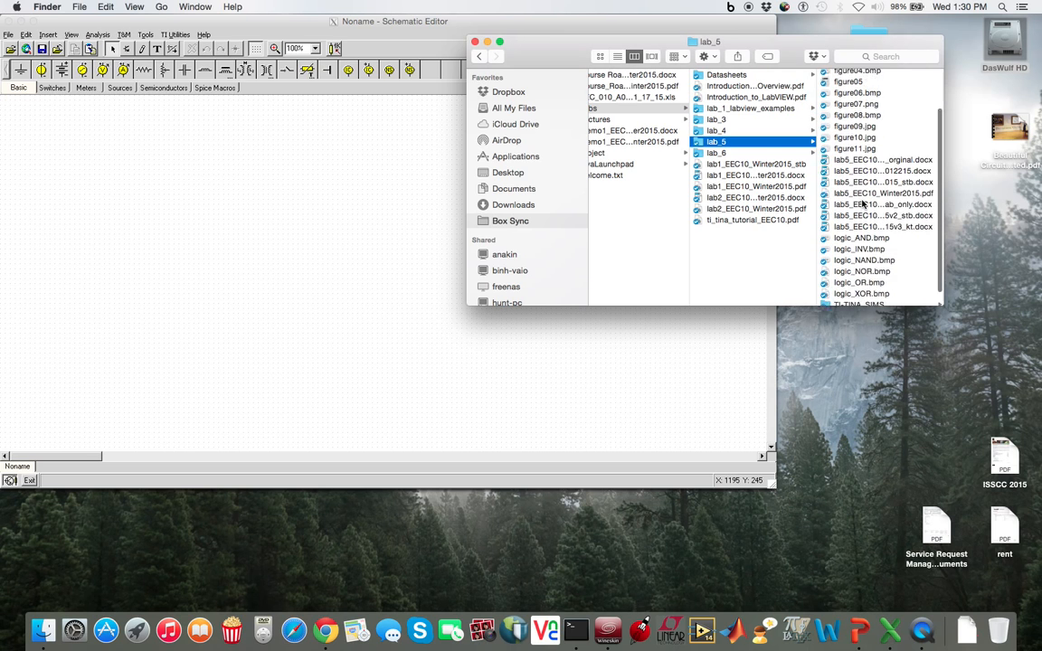
{"action": "double_click", "coordinate": [884, 211]}
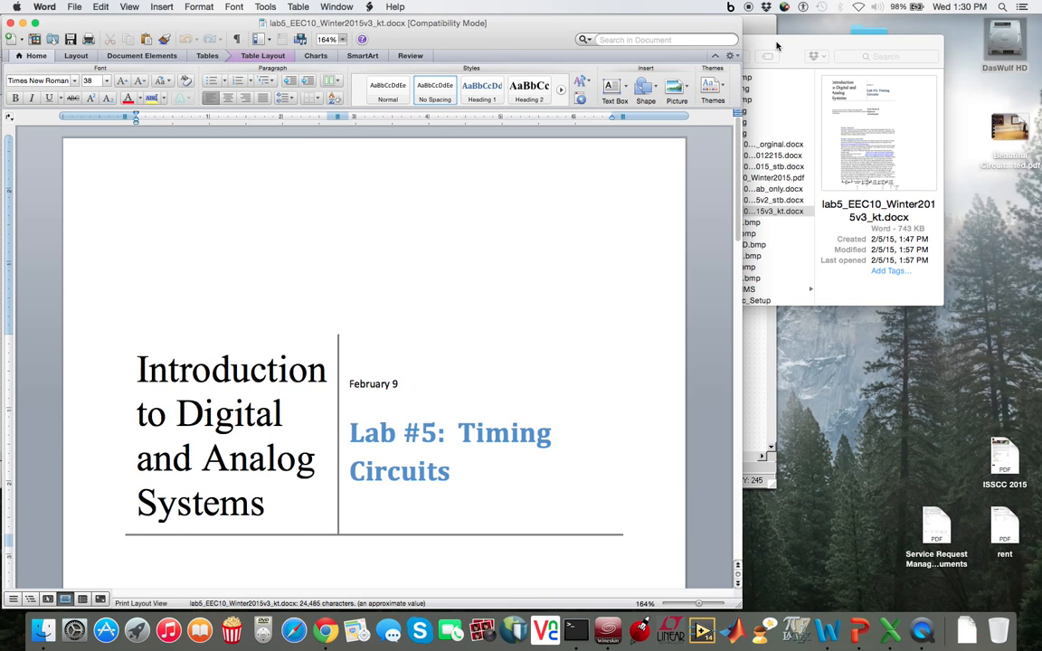
- Close the lab_5 folder window and move the lab document aside to uncover part of the schematic editor
{"action": "left_click", "coordinate": [776, 45]}
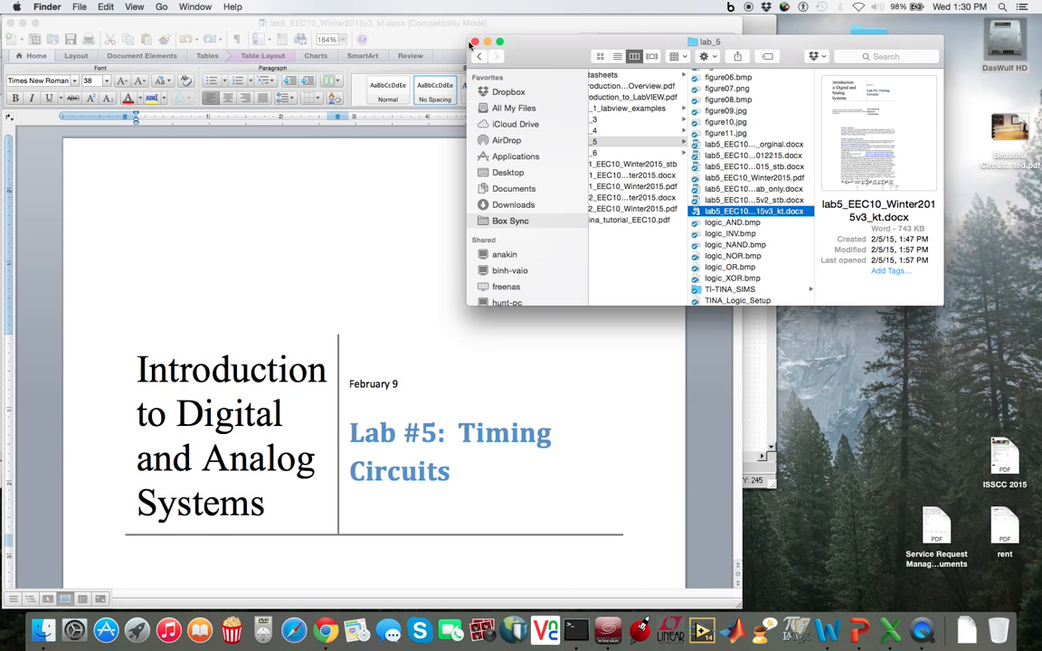
{"action": "key", "text": "super+w"}
{"action": "left_click_drag", "start_coordinate": [417, 31], "coordinate": [715, 29]}
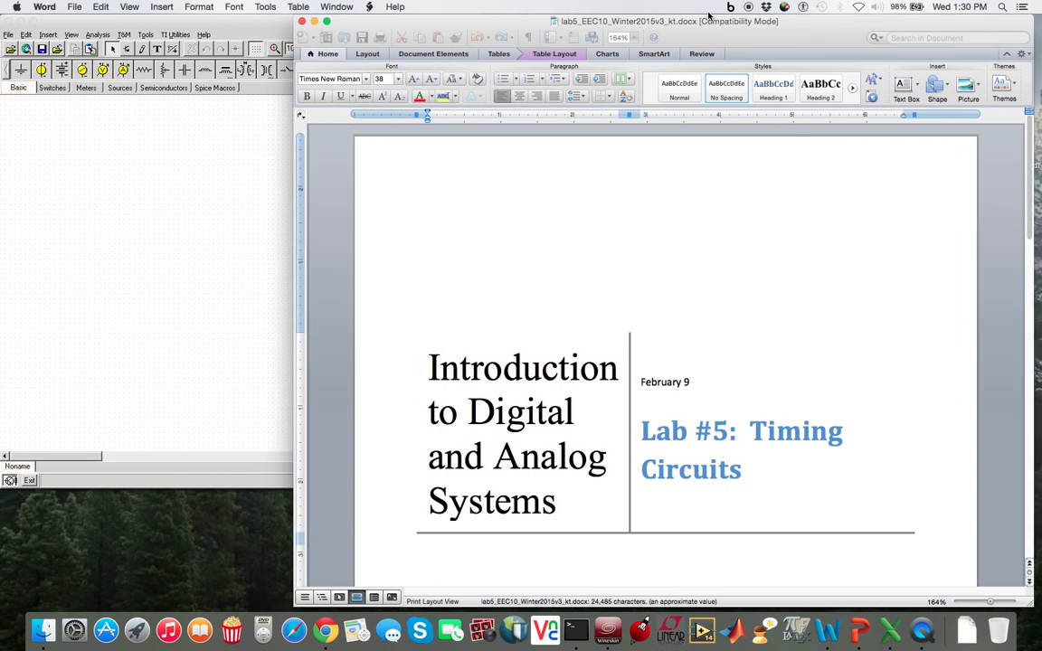
- Correct the NOR gate part number to SN7402 in the logic review sentence starting "Repeat this for SN7400"
{"action": "scroll", "coordinate": [699, 279], "scroll_direction": "down", "scroll_amount": 15}
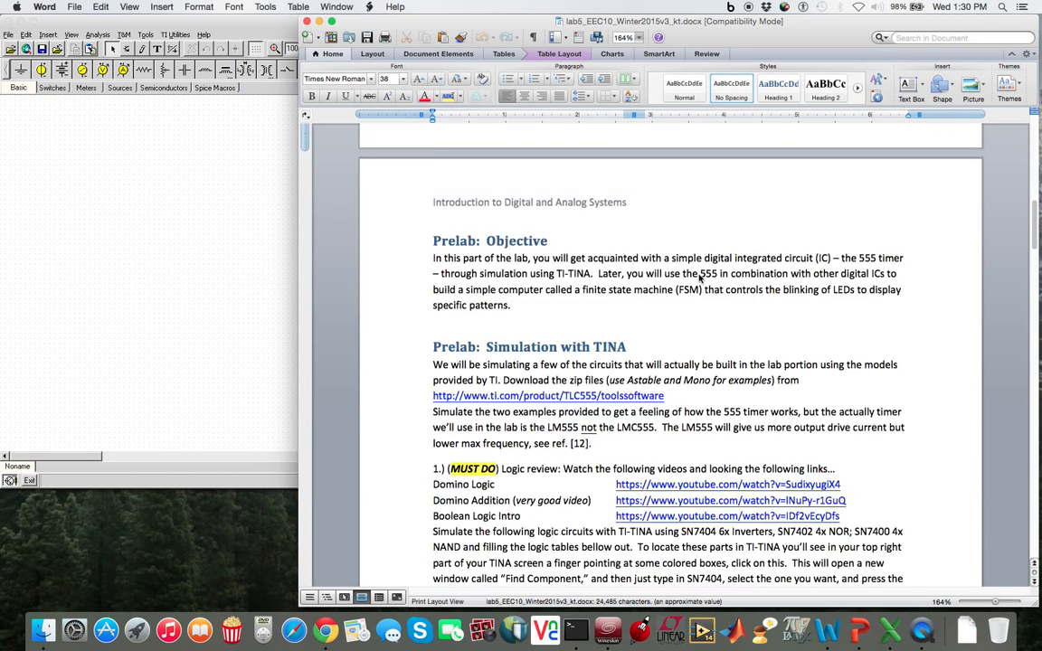
{"action": "scroll", "coordinate": [699, 275], "scroll_direction": "up", "scroll_amount": 20}
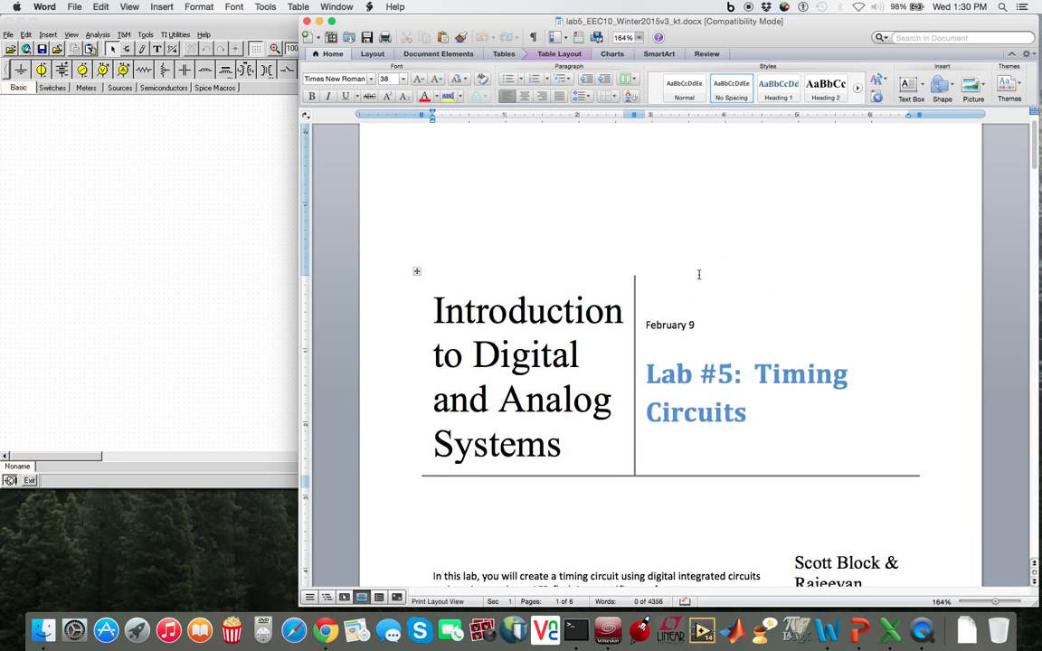
{"action": "scroll", "coordinate": [699, 275], "scroll_direction": "down", "scroll_amount": 15}
{"action": "scroll", "coordinate": [698, 277], "scroll_direction": "down", "scroll_amount": 5}
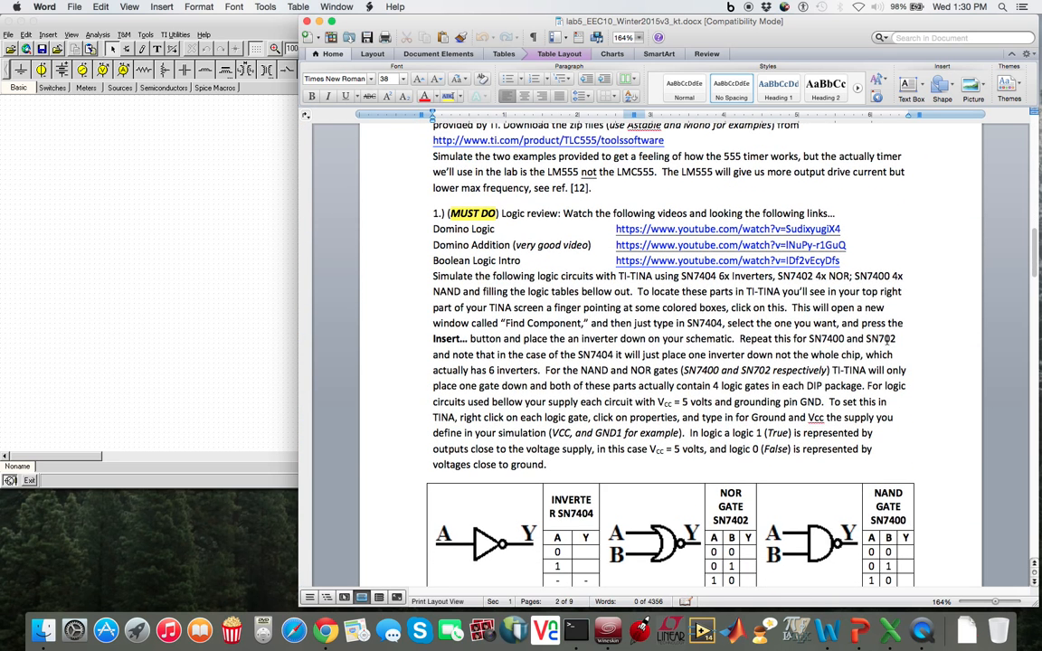
{"action": "left_click", "coordinate": [885, 339]}
{"action": "type", "text": "4"}
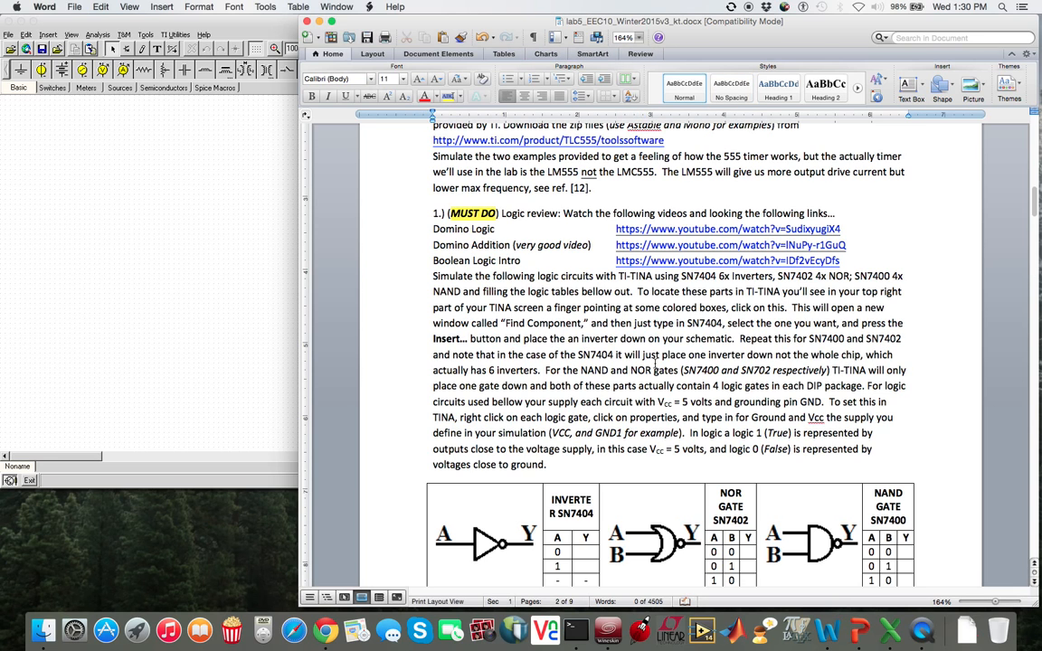
- Examine the lab's gate symbols, truth tables and simulation instructions for the inverter, NOR, NAND, OR, AND and XOR gates
{"action": "scroll", "coordinate": [655, 360], "scroll_direction": "down", "scroll_amount": 5}
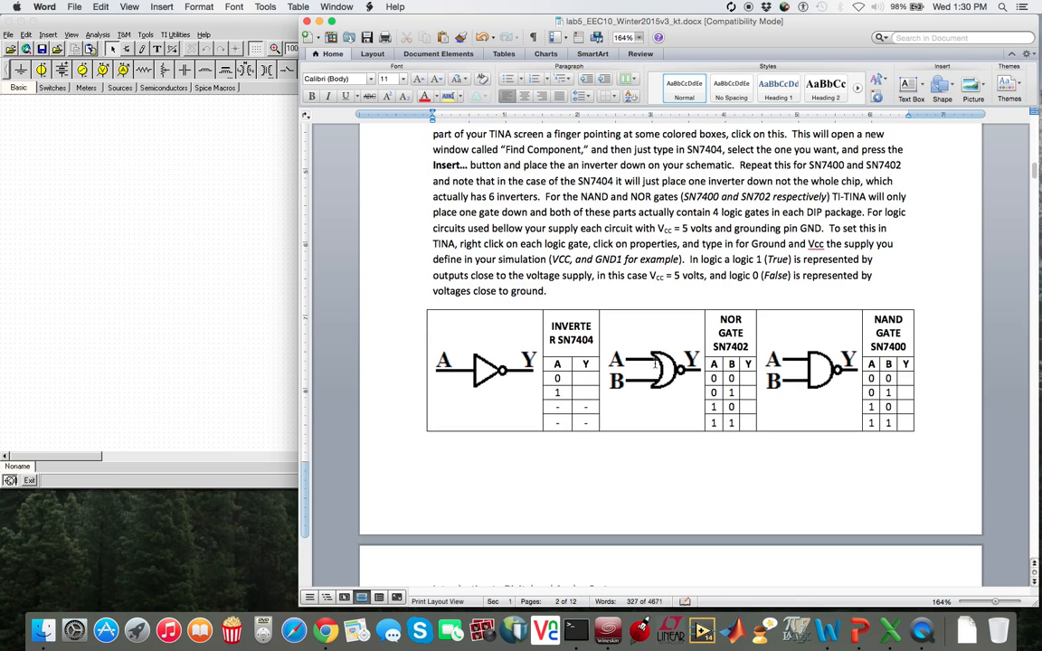
{"action": "scroll", "coordinate": [655, 362], "scroll_direction": "down", "scroll_amount": 6}
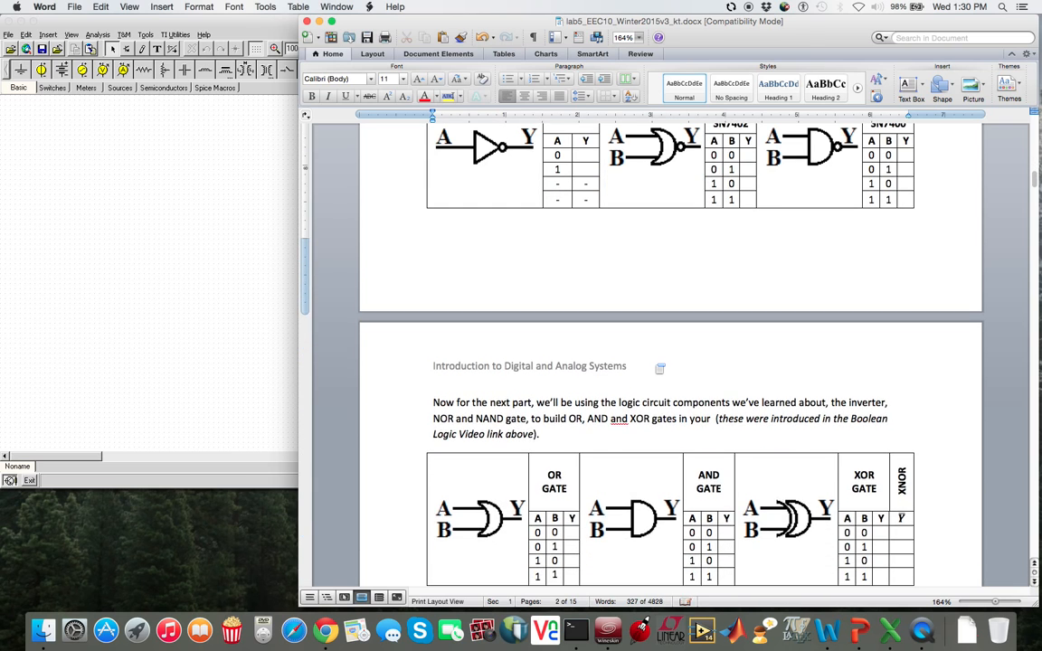
{"action": "scroll", "coordinate": [659, 347], "scroll_direction": "up", "scroll_amount": 1}
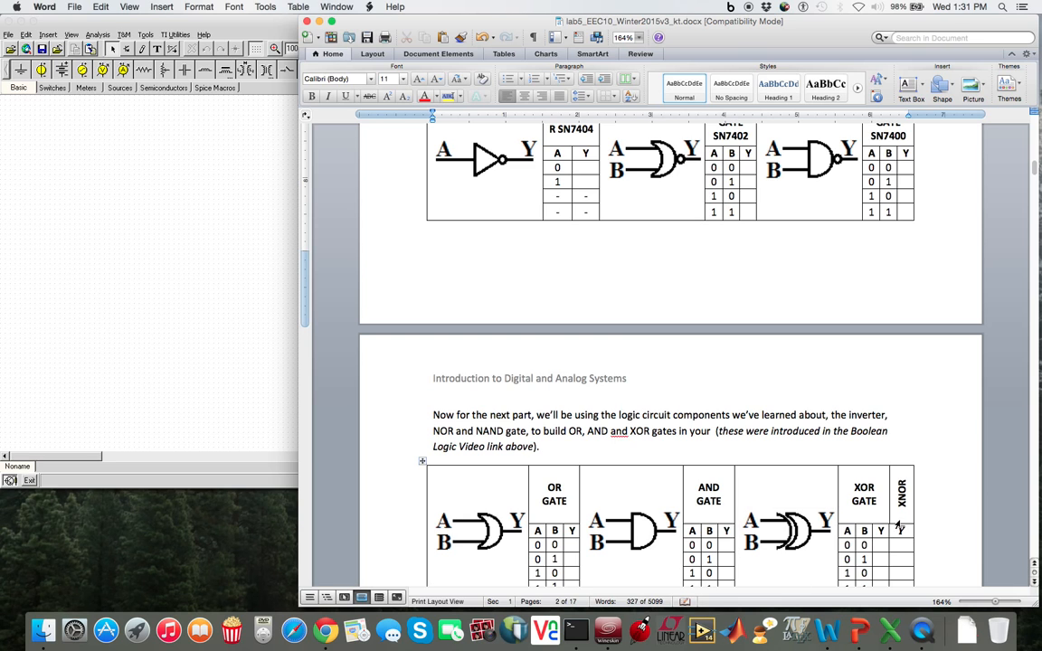
{"action": "scroll", "coordinate": [810, 410], "scroll_direction": "up", "scroll_amount": 3}
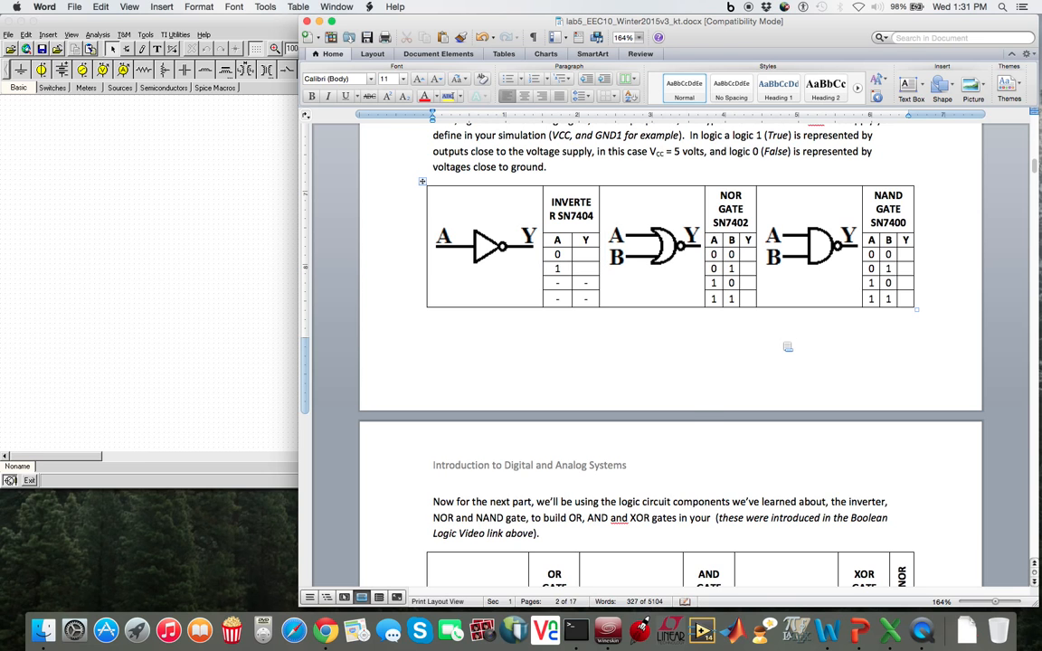
{"action": "scroll", "coordinate": [709, 312], "scroll_direction": "down", "scroll_amount": 7}
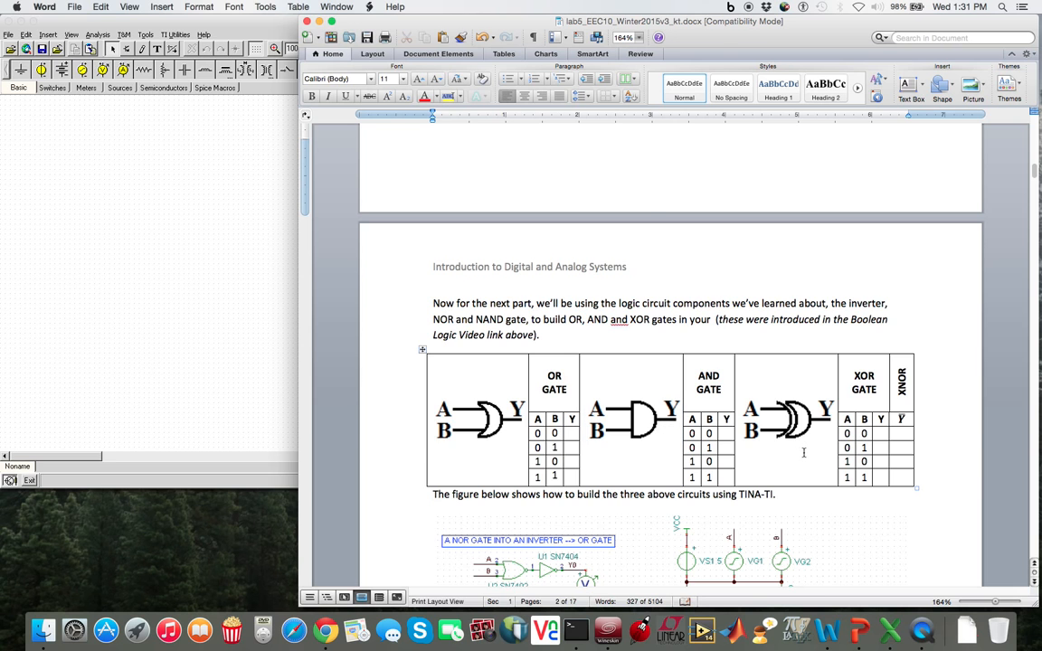
{"action": "scroll", "coordinate": [803, 452], "scroll_direction": "up", "scroll_amount": 10}
{"action": "scroll", "coordinate": [803, 452], "scroll_direction": "up", "scroll_amount": 5}
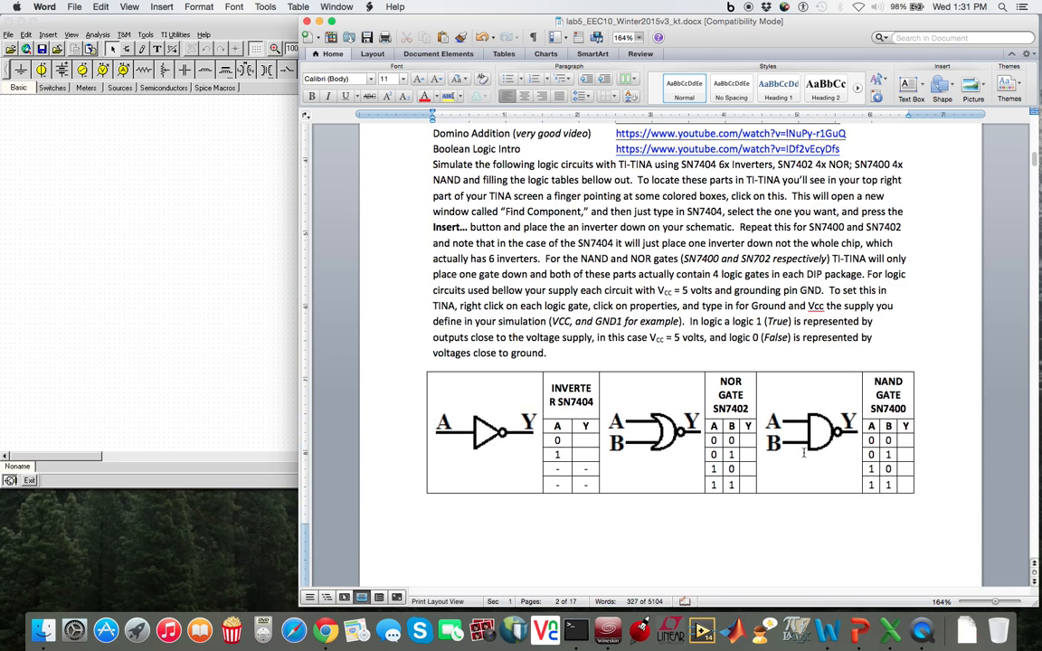
{"action": "scroll", "coordinate": [803, 455], "scroll_direction": "up", "scroll_amount": 3}
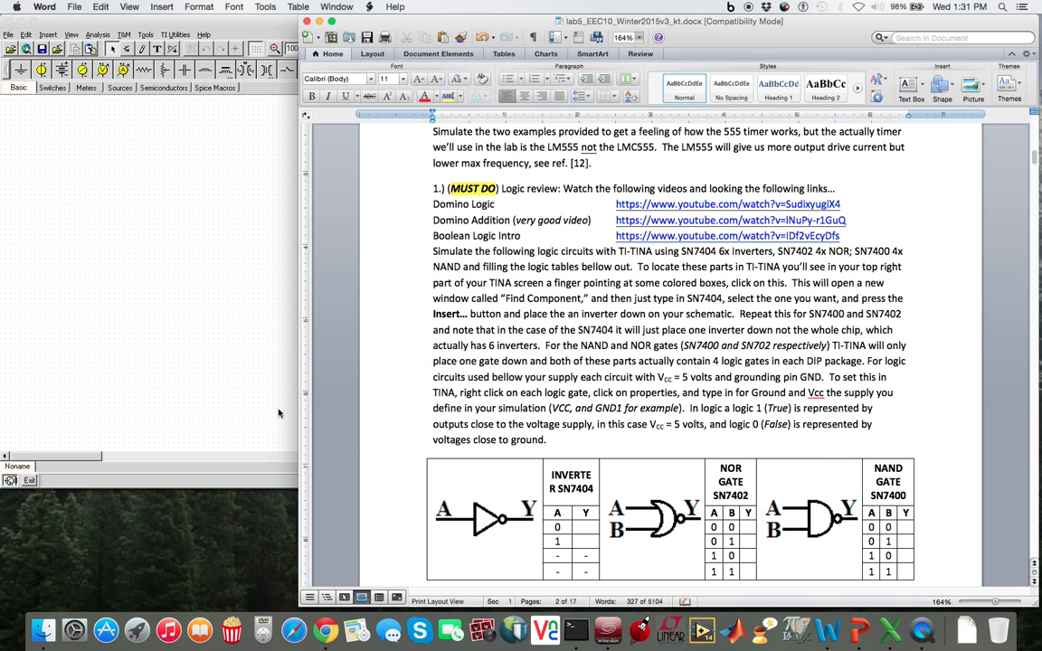
{"action": "left_click", "coordinate": [223, 375]}
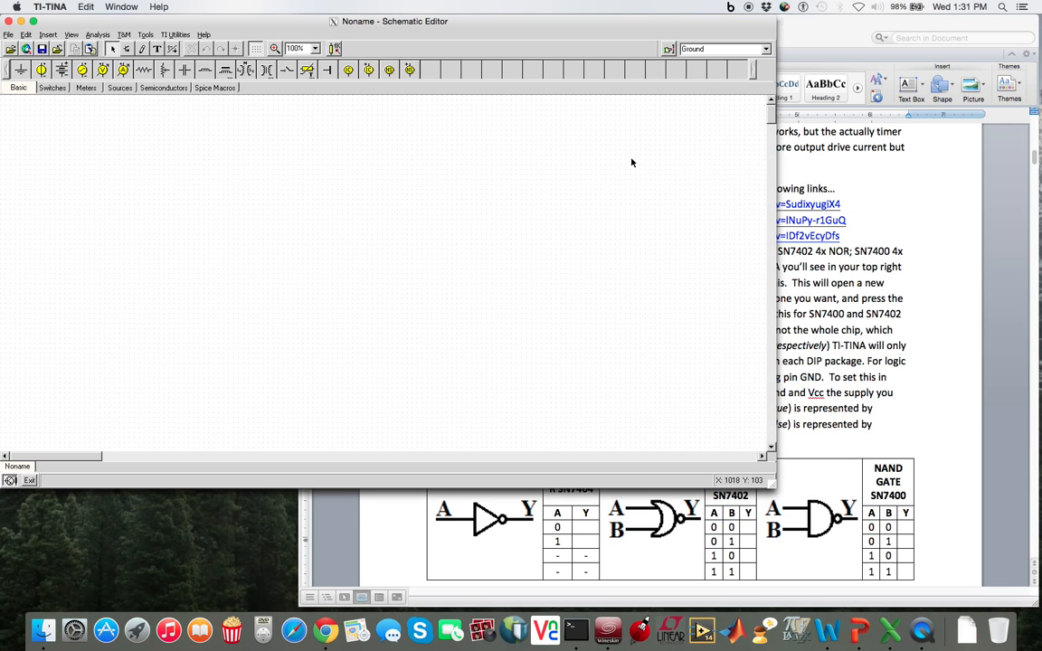
{"action": "left_click", "coordinate": [855, 355]}
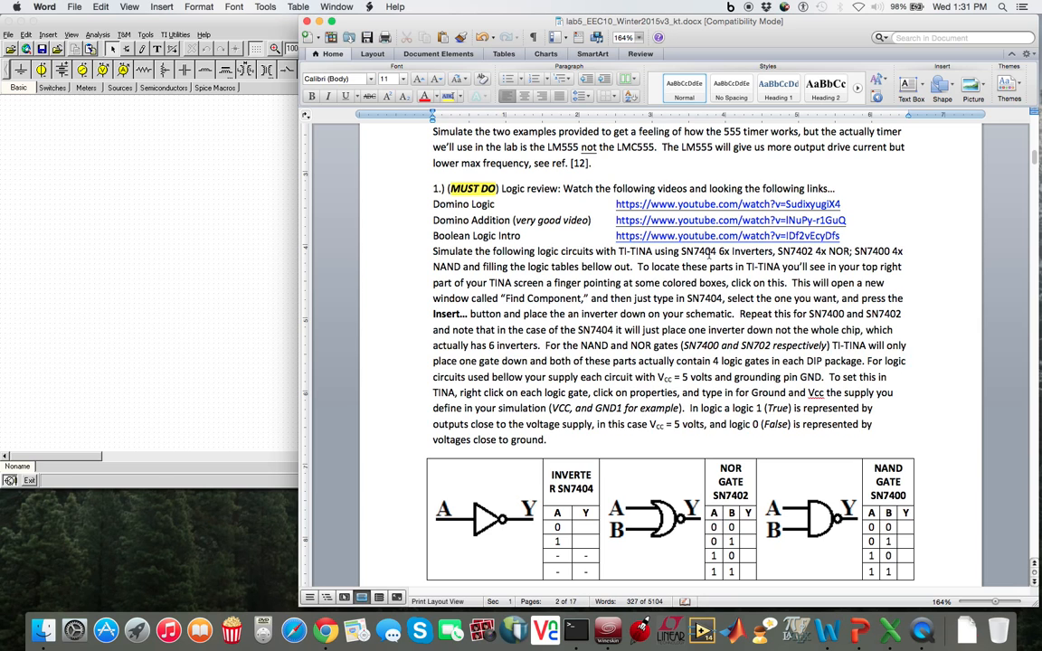
- Switch to TI-TINA, find the component SN7404 and place one inverter on the empty schematic
{"action": "left_click", "coordinate": [209, 176]}
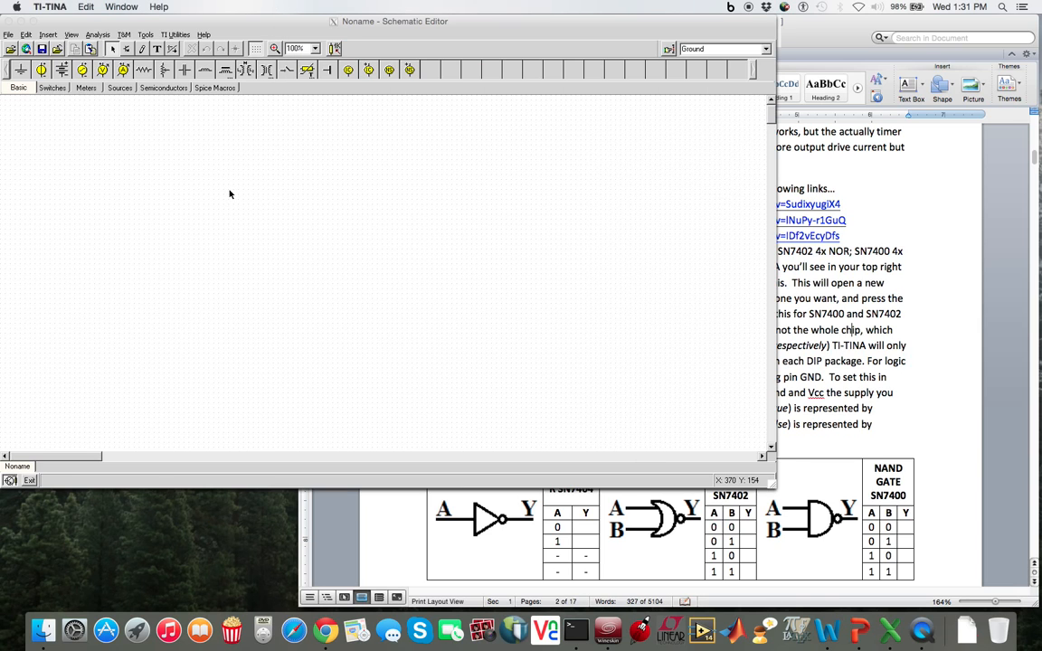
{"action": "left_click", "coordinate": [677, 51]}
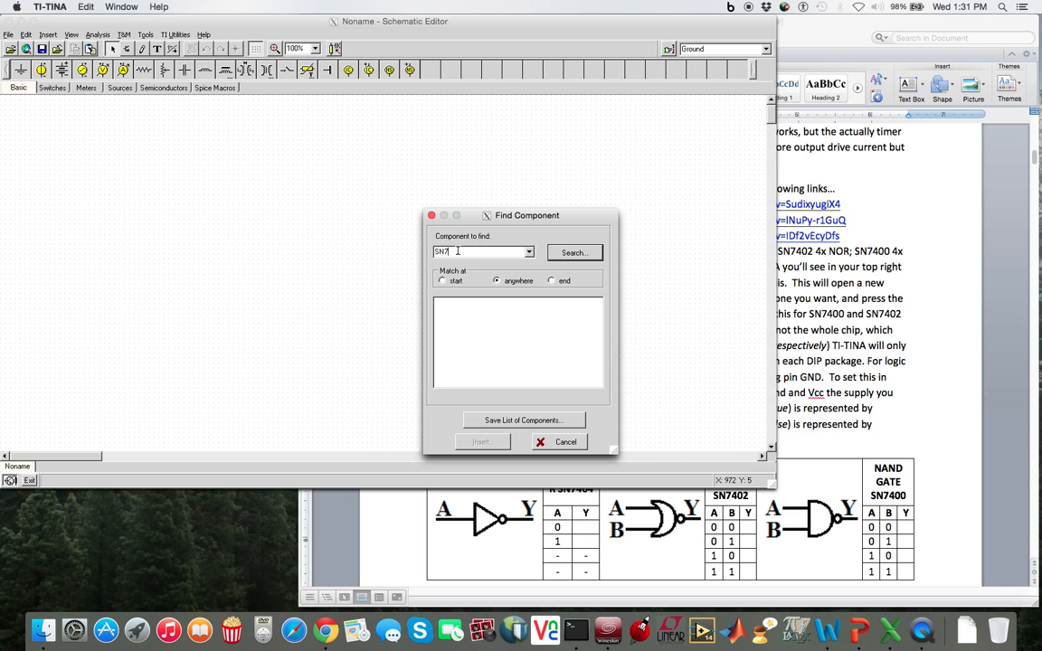
{"action": "left_click", "coordinate": [583, 257]}
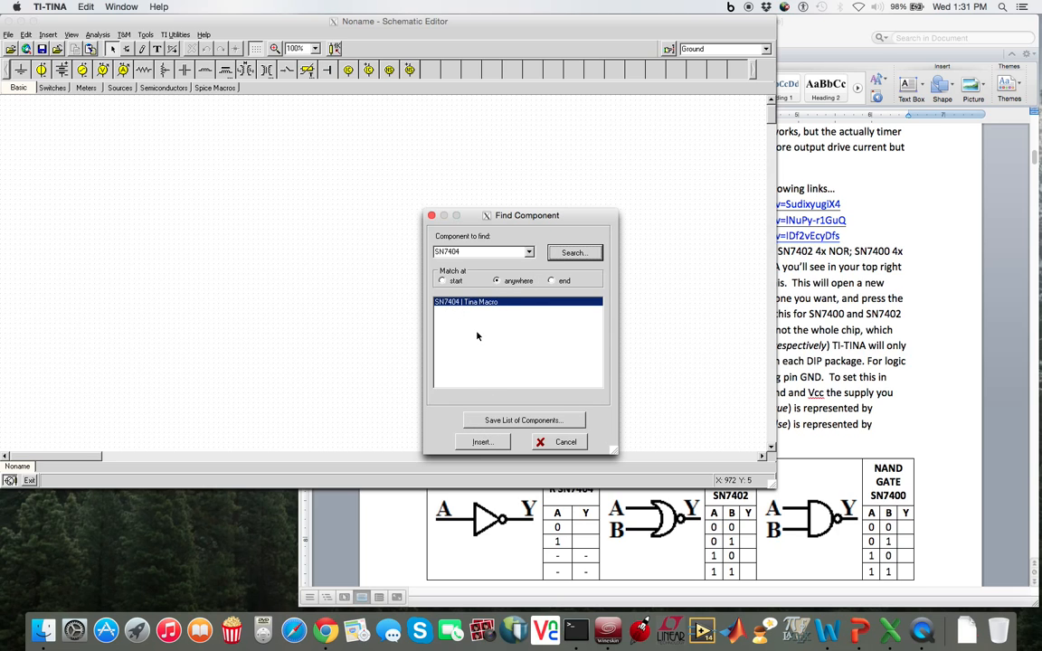
{"action": "left_click", "coordinate": [481, 442]}
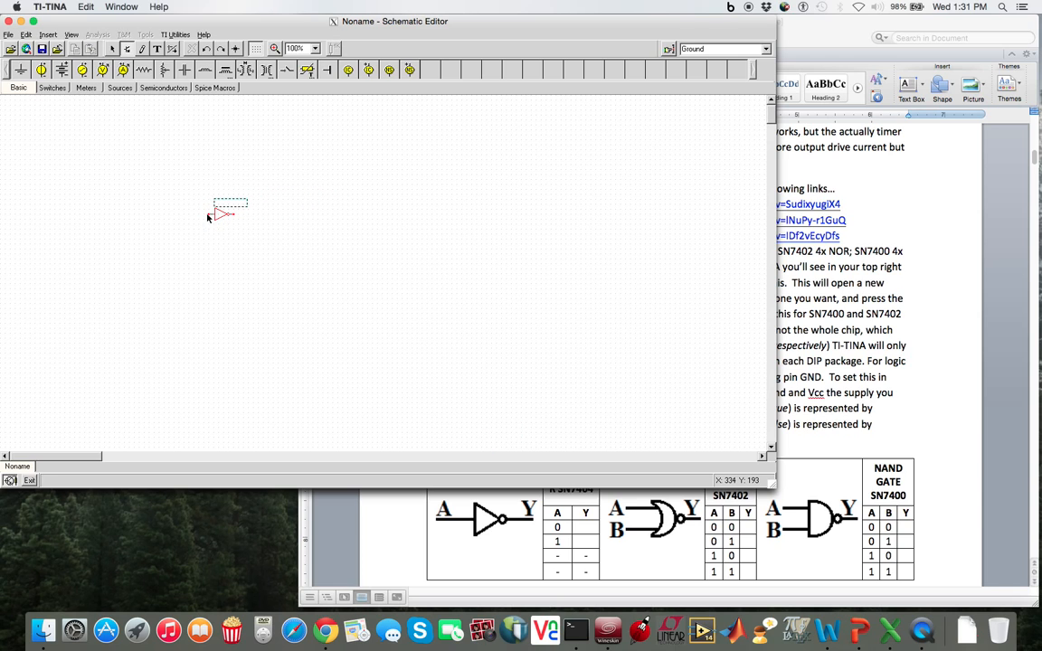
{"action": "left_click", "coordinate": [210, 214]}
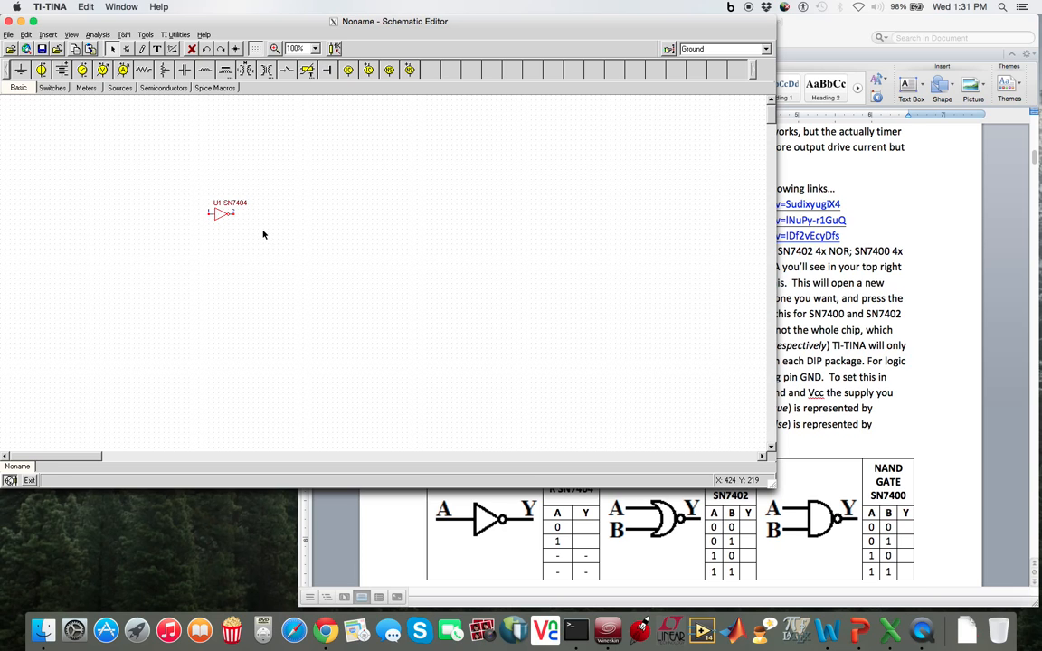
- Undo the placement of the SN7404 inverter
{"action": "left_click", "coordinate": [263, 234]}
{"action": "key", "text": "ctrl+z"}
{"action": "right_click", "coordinate": [171, 172]}
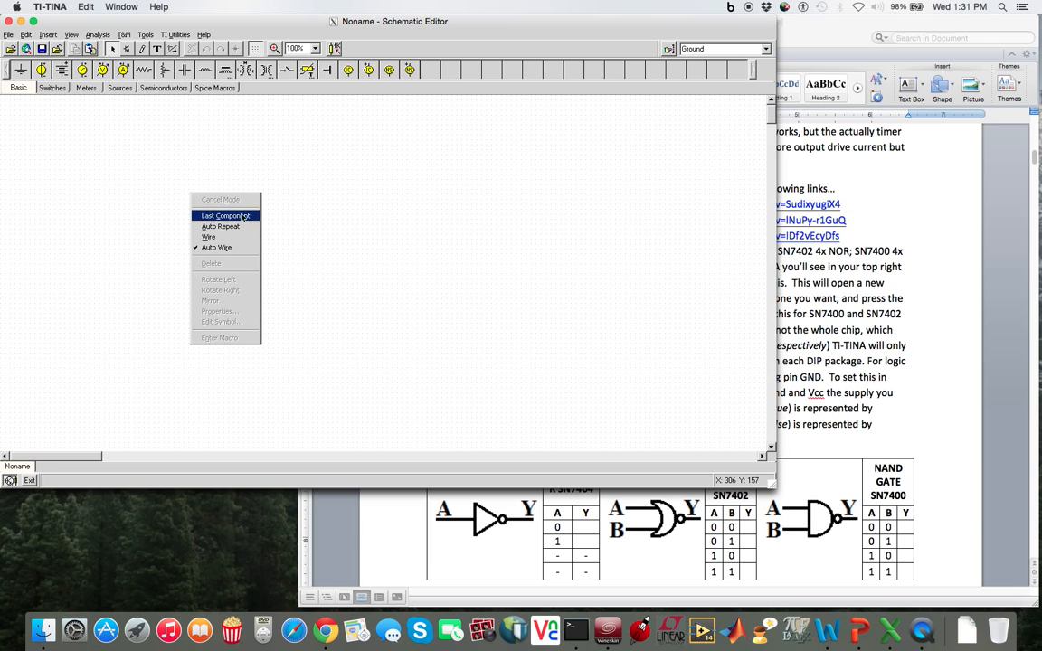
{"action": "left_click", "coordinate": [305, 217]}
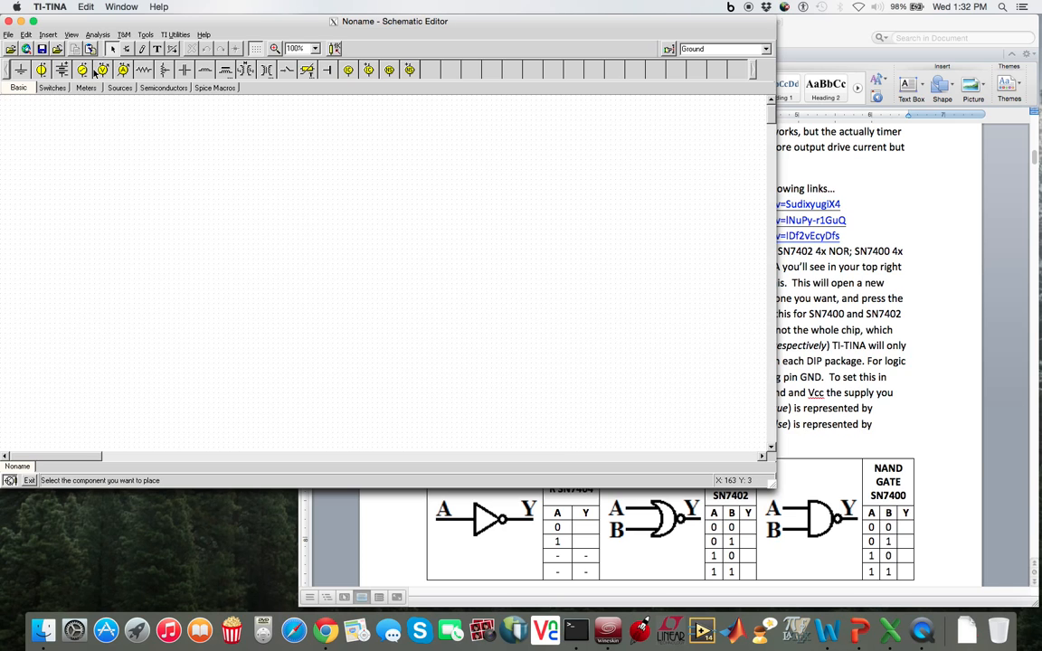
- Place a ground and a 5 V voltage source above it, wiring the source's negative pin to the ground
{"action": "left_click", "coordinate": [20, 69]}
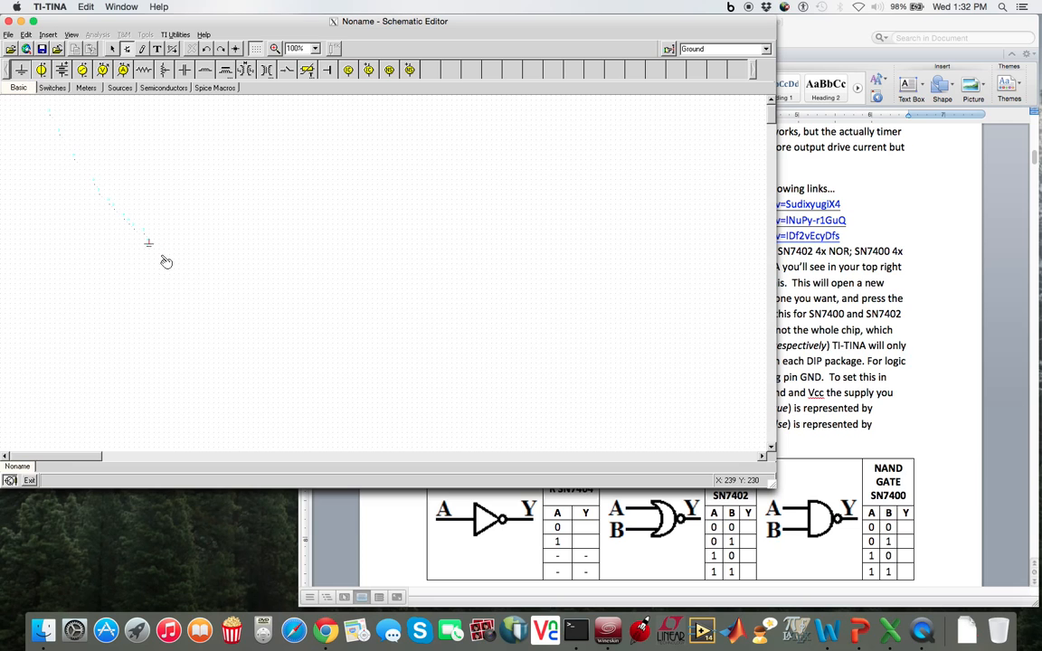
{"action": "left_click", "coordinate": [174, 289]}
{"action": "left_click", "coordinate": [41, 70]}
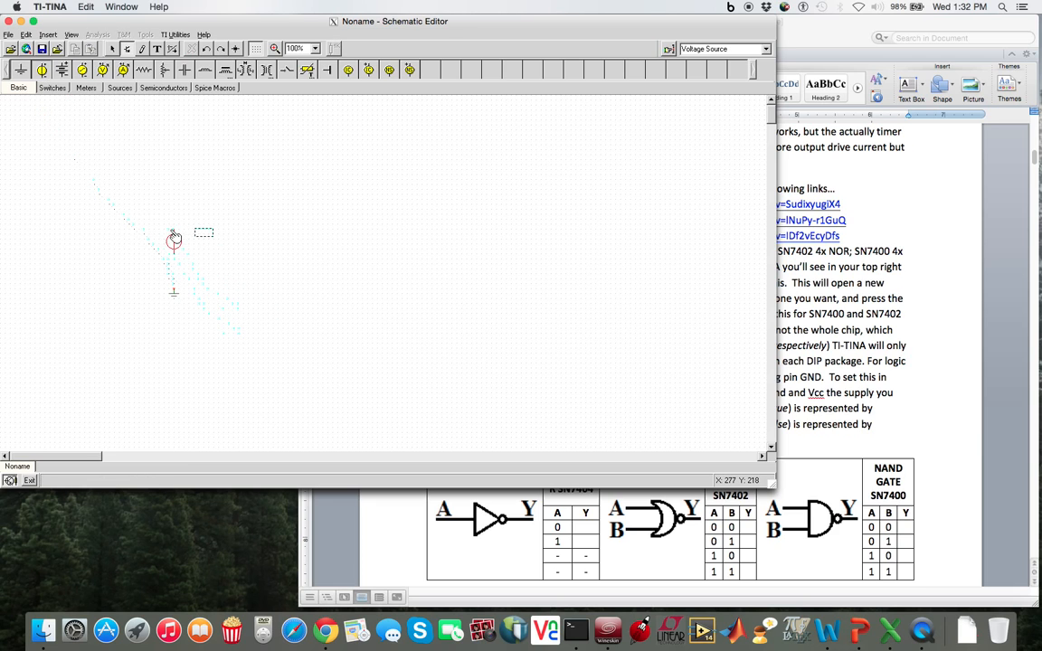
{"action": "left_click", "coordinate": [173, 242]}
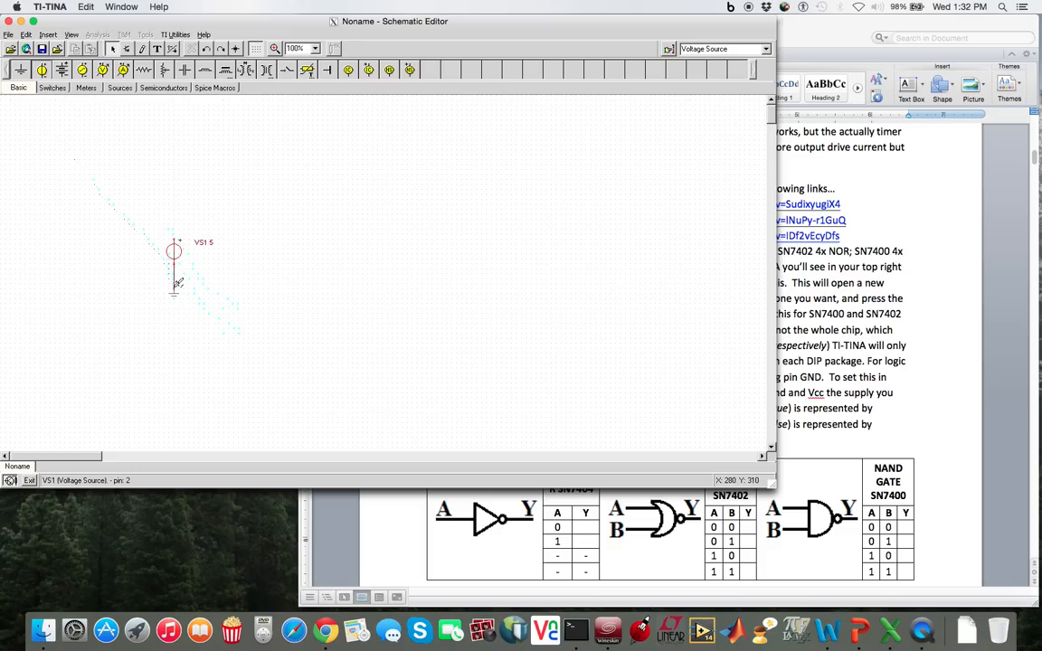
{"action": "double_click", "coordinate": [173, 264]}
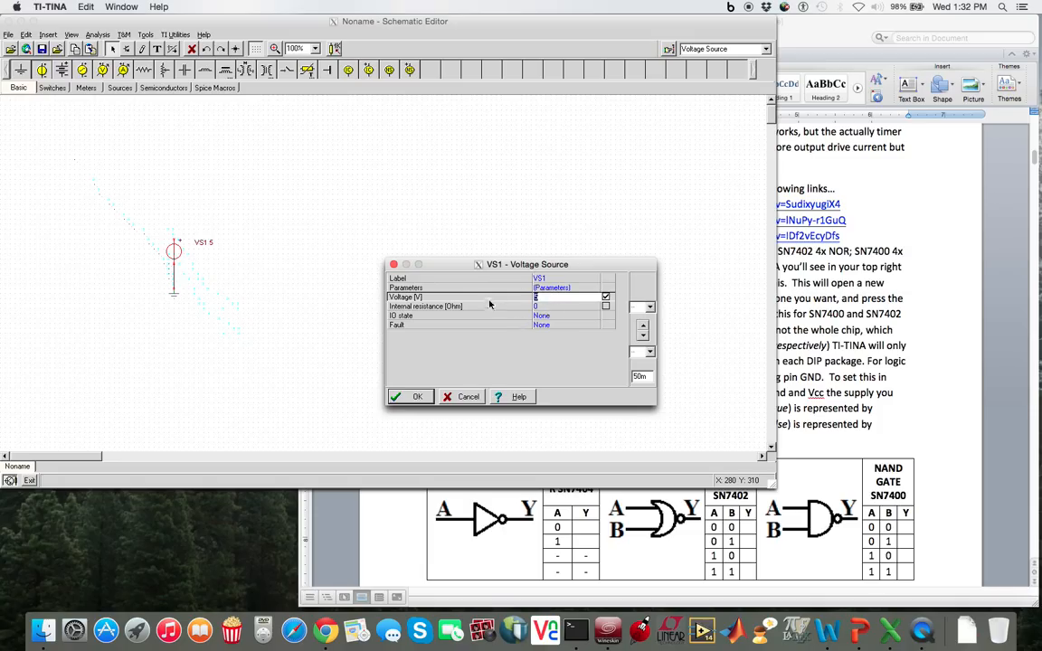
{"action": "left_click", "coordinate": [422, 399]}
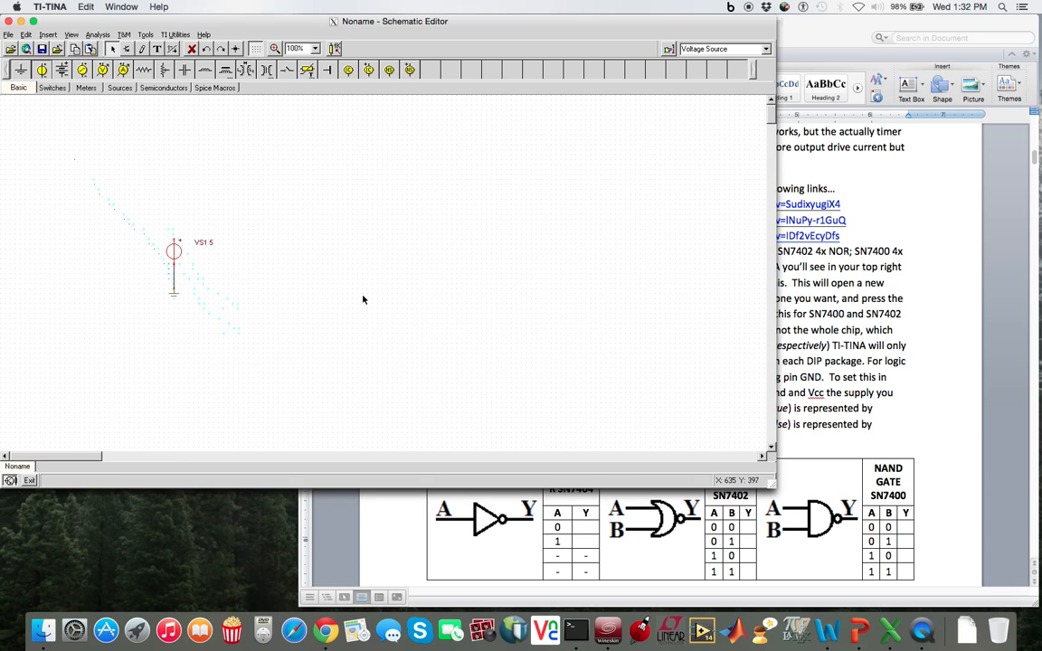
- Place a jumper above the 5 V voltage source and wire it to the source's positive pin
{"action": "left_click", "coordinate": [331, 72]}
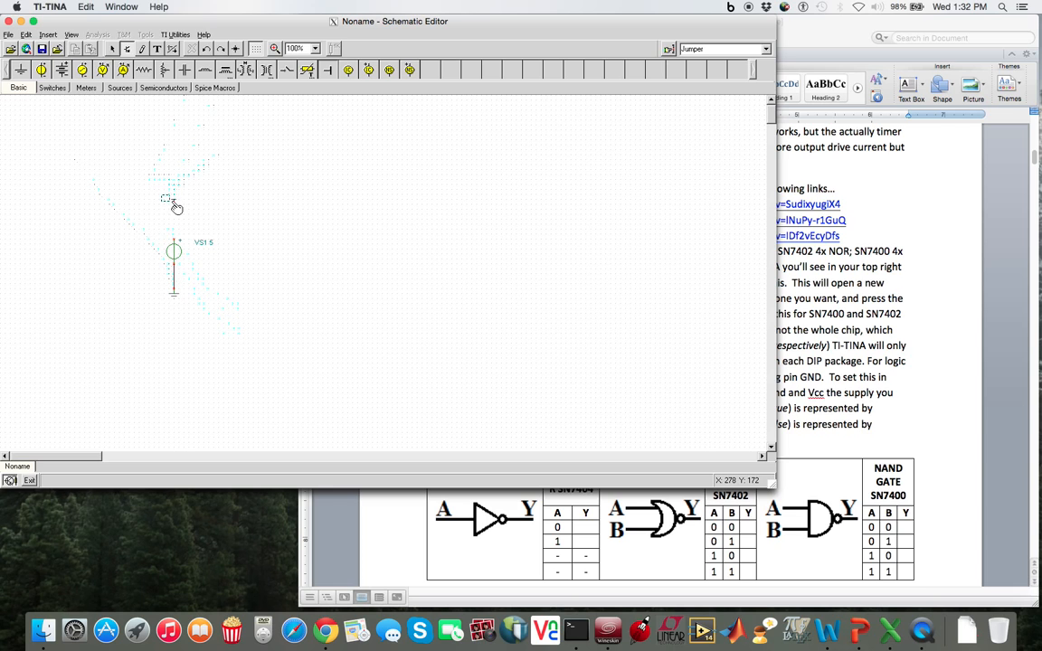
{"action": "left_click", "coordinate": [173, 202]}
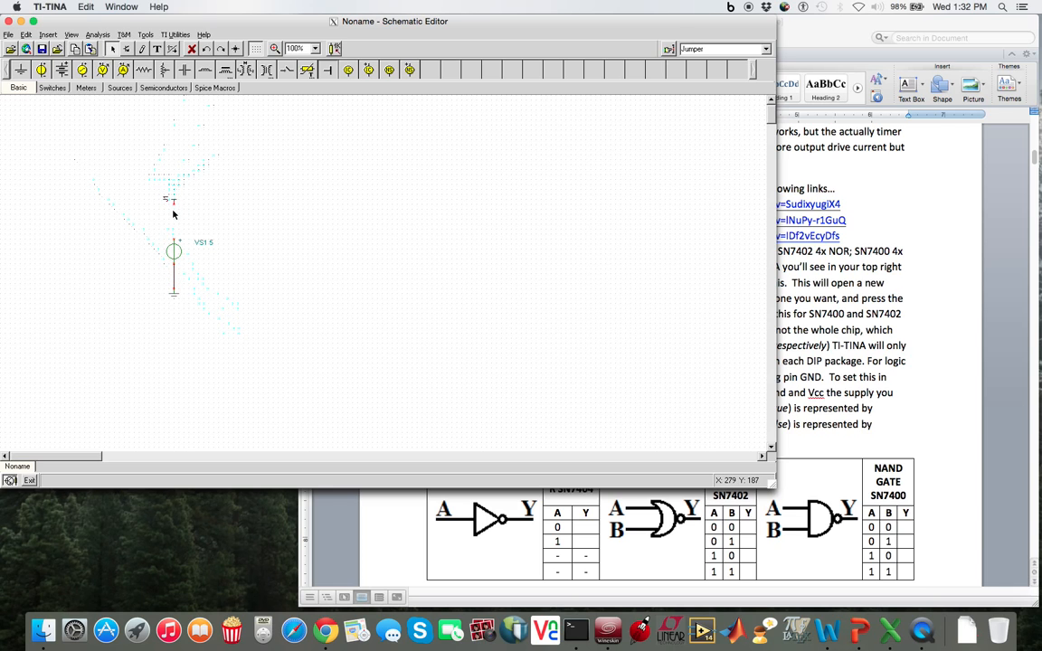
{"action": "left_click_drag", "start_coordinate": [173, 200], "coordinate": [174, 244]}
- Label the jumper above the voltage source VCC
{"action": "right_click", "coordinate": [171, 206]}
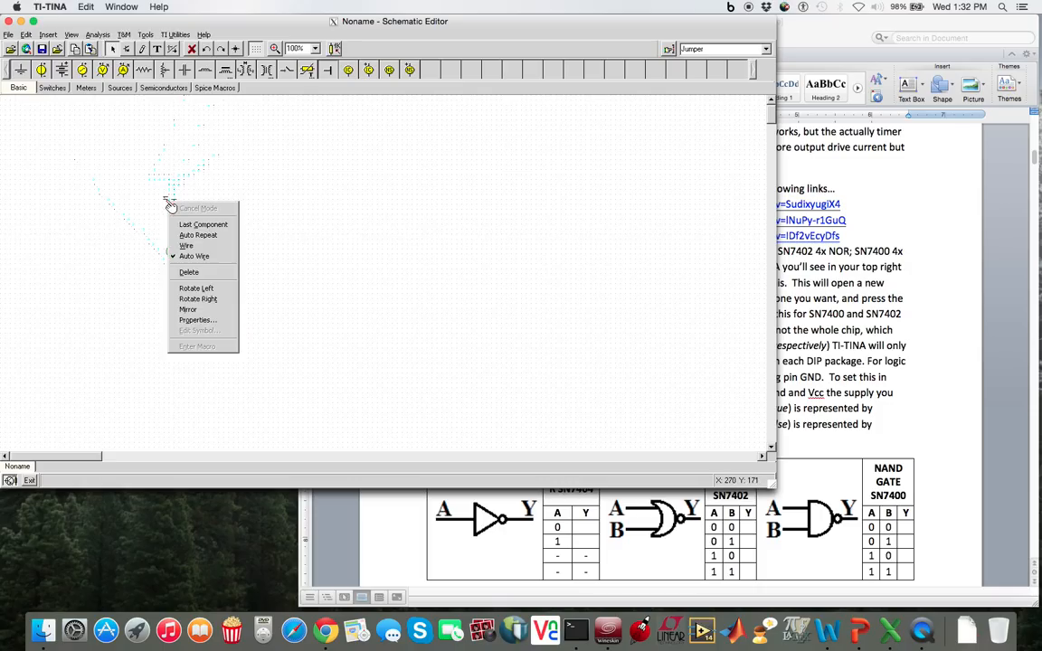
{"action": "left_click", "coordinate": [199, 320]}
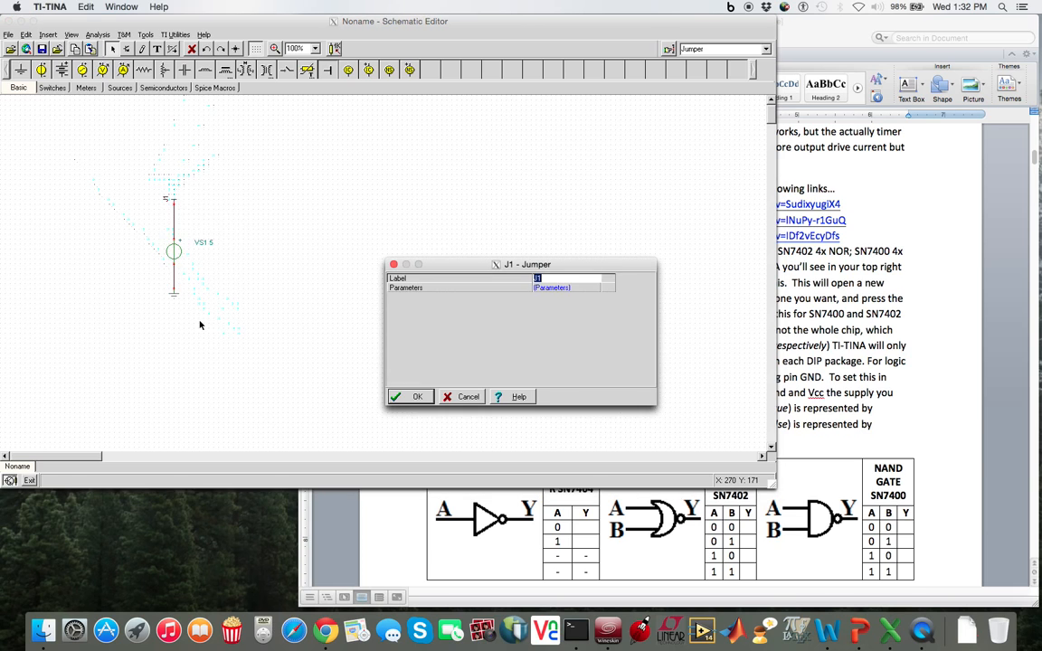
{"action": "type", "text": "VCC"}
{"action": "left_click", "coordinate": [417, 396]}
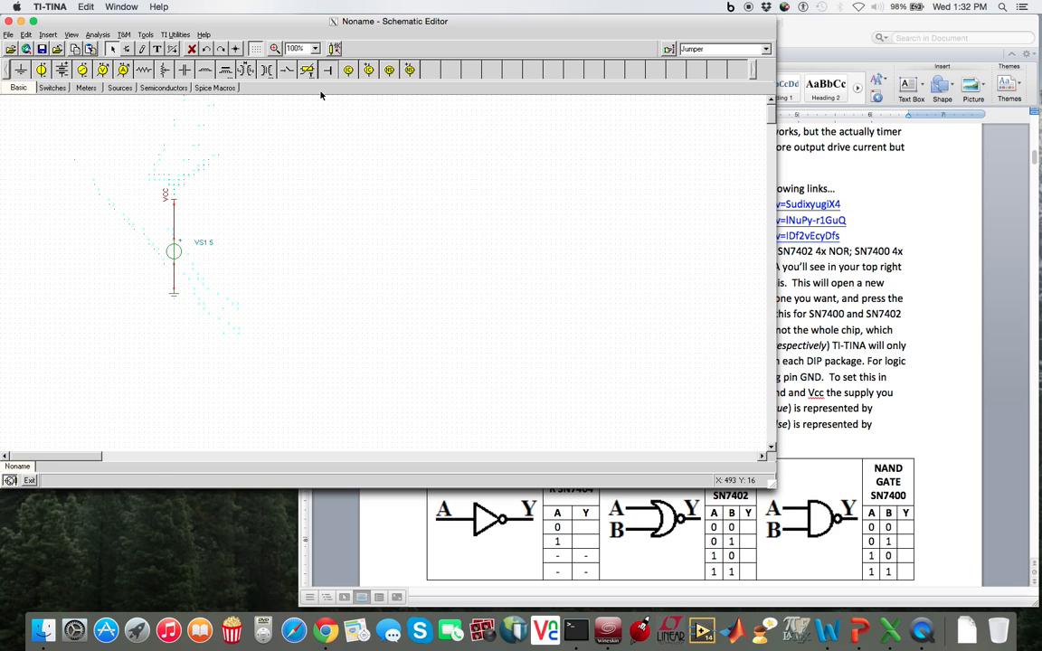
- Edit the label of the ground symbol beneath the voltage source
{"action": "right_click", "coordinate": [174, 295]}
{"action": "left_click", "coordinate": [217, 411]}
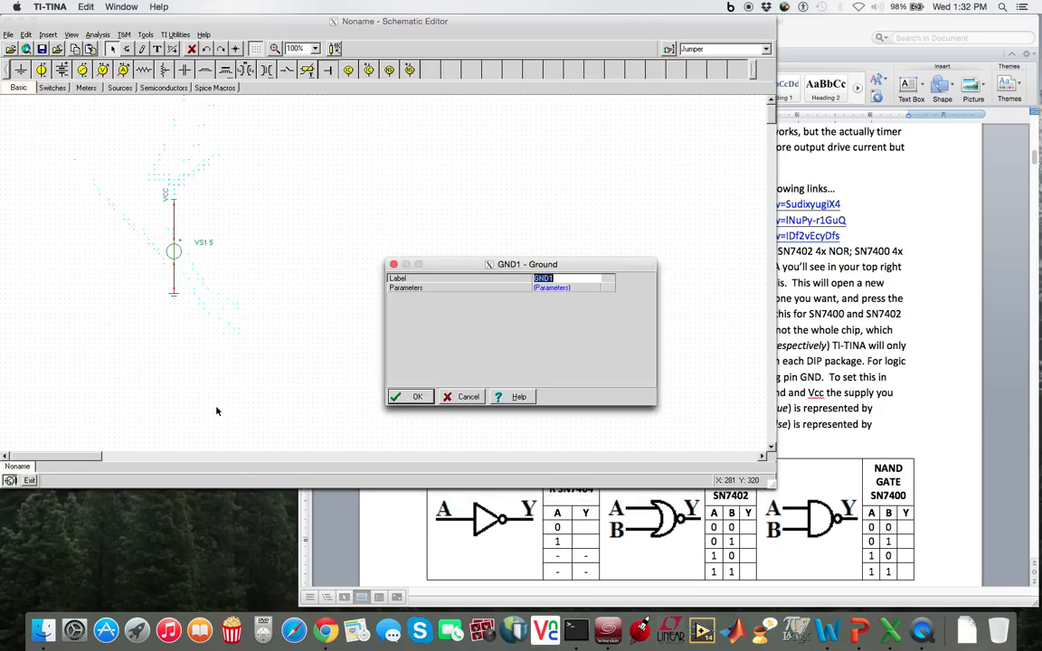
{"action": "left_click", "coordinate": [567, 278]}
{"action": "left_click", "coordinate": [416, 396]}
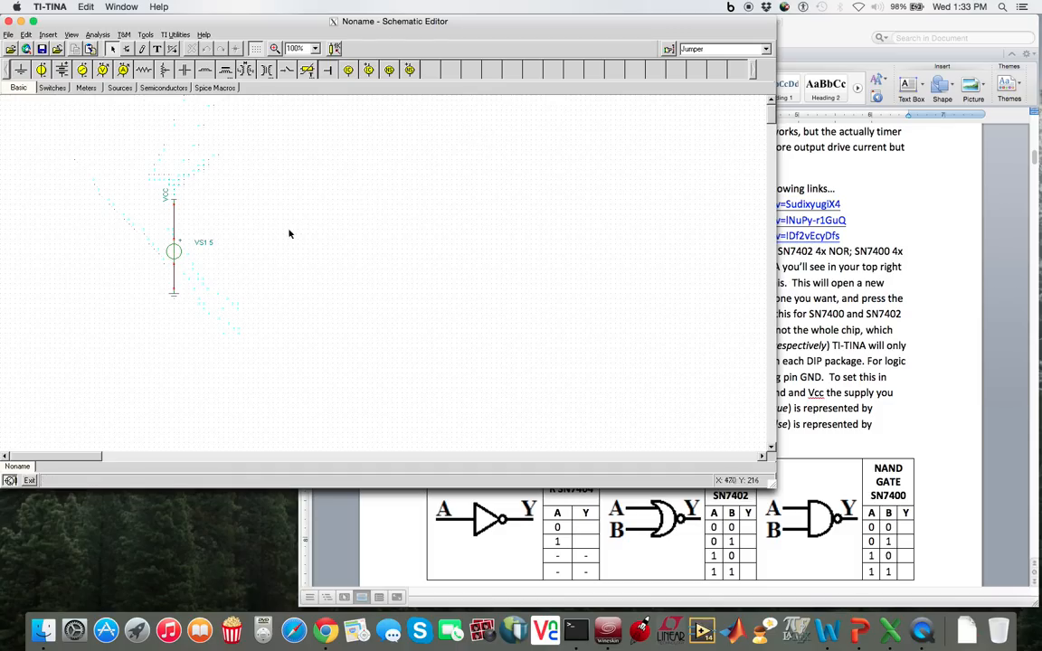
- Find the component SN7404 and place one inverter to the right of the voltage source
{"action": "left_click", "coordinate": [668, 50]}
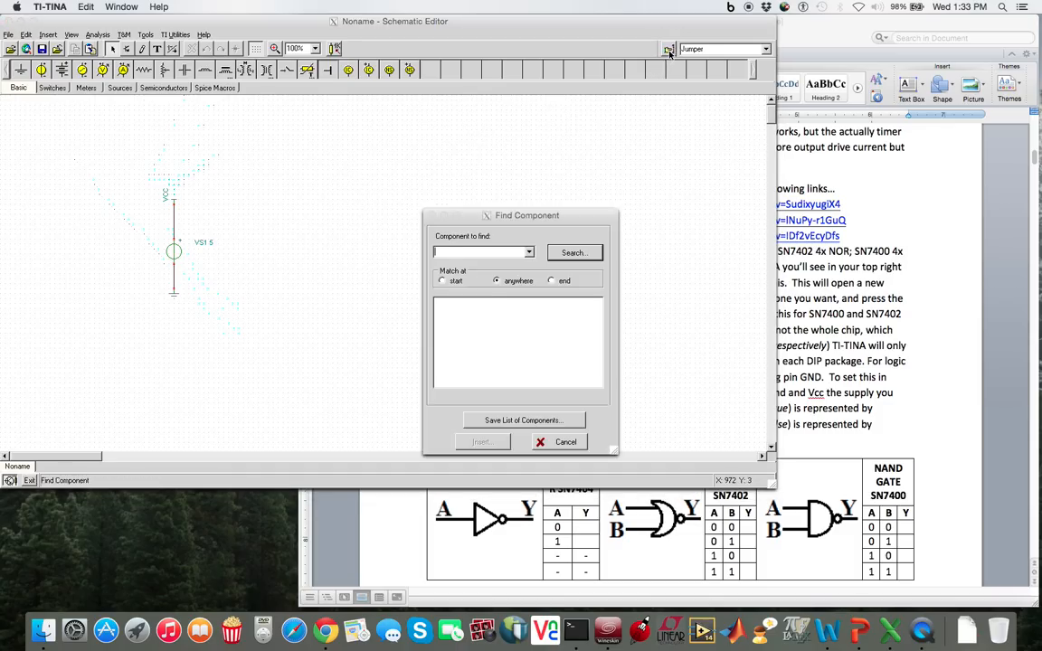
{"action": "left_click", "coordinate": [529, 252]}
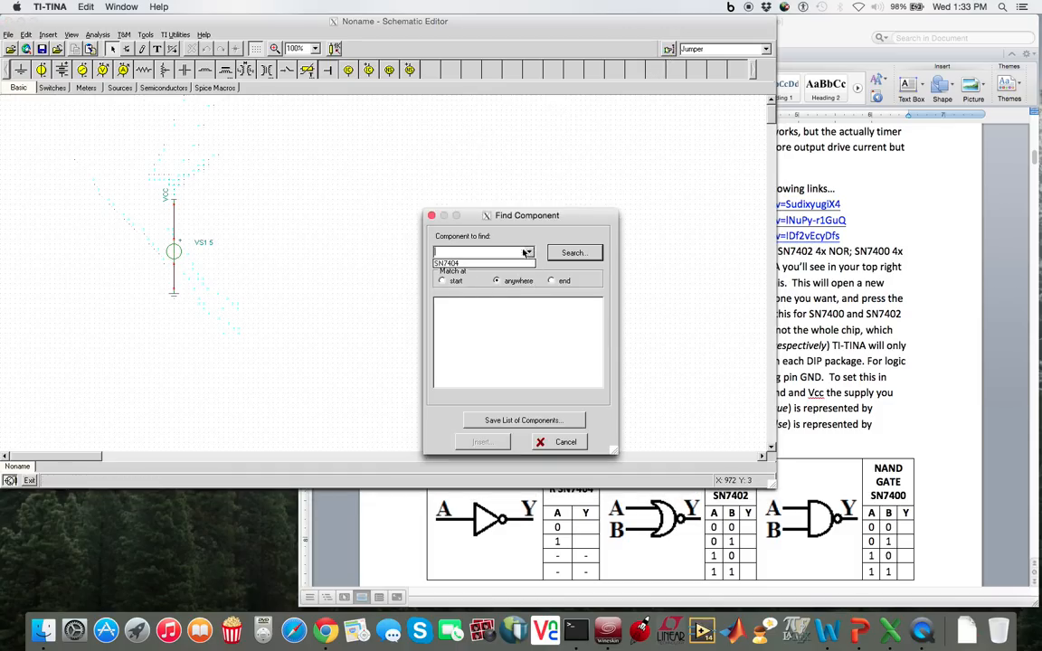
{"action": "left_click", "coordinate": [489, 263]}
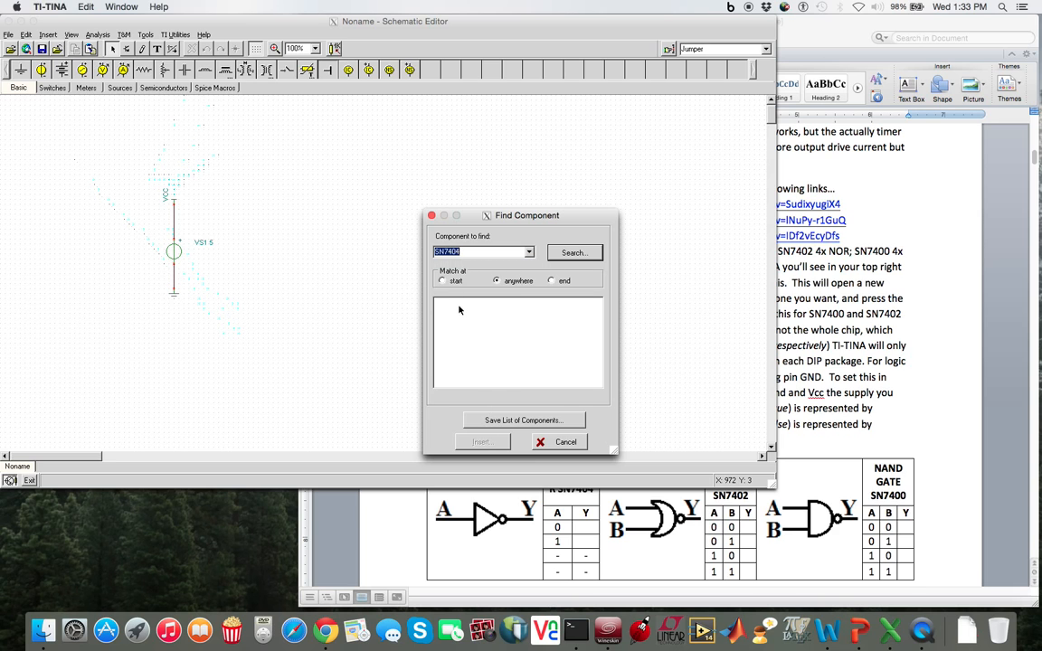
{"action": "key", "text": "Return"}
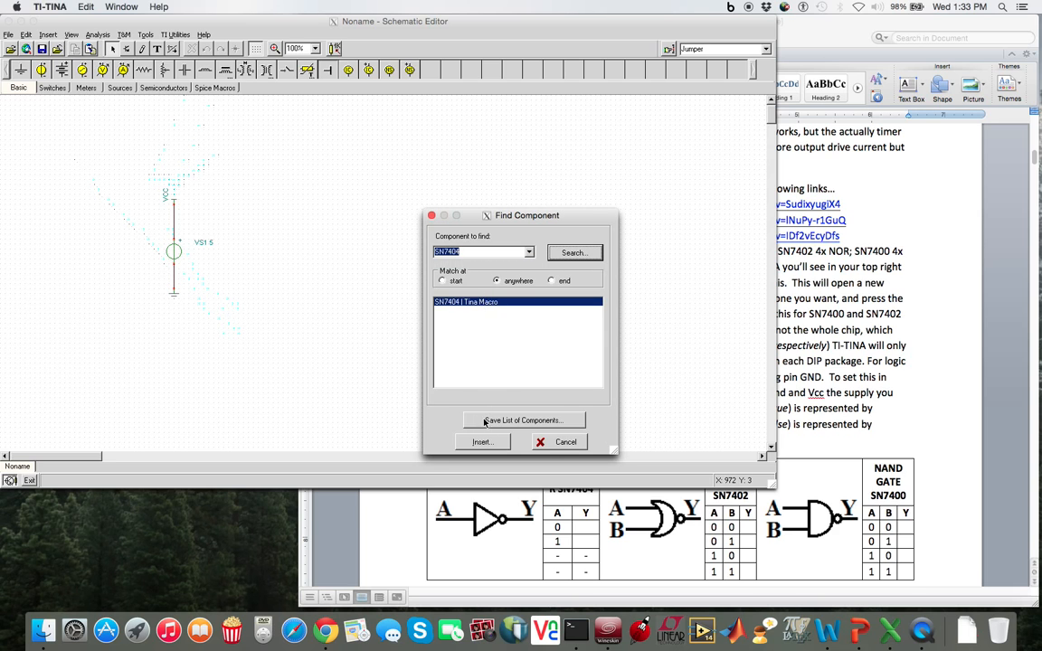
{"action": "left_click", "coordinate": [481, 441]}
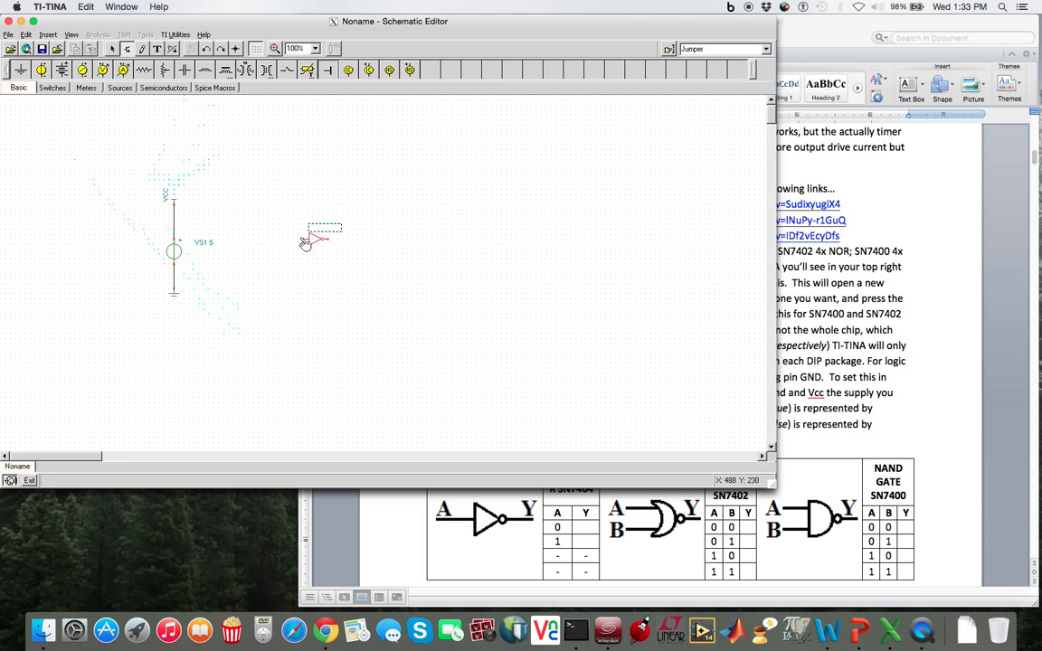
{"action": "left_click", "coordinate": [300, 246]}
- Set the SN7404 inverter's Ground to GND and its Vcc to VCC
{"action": "right_click", "coordinate": [306, 249]}
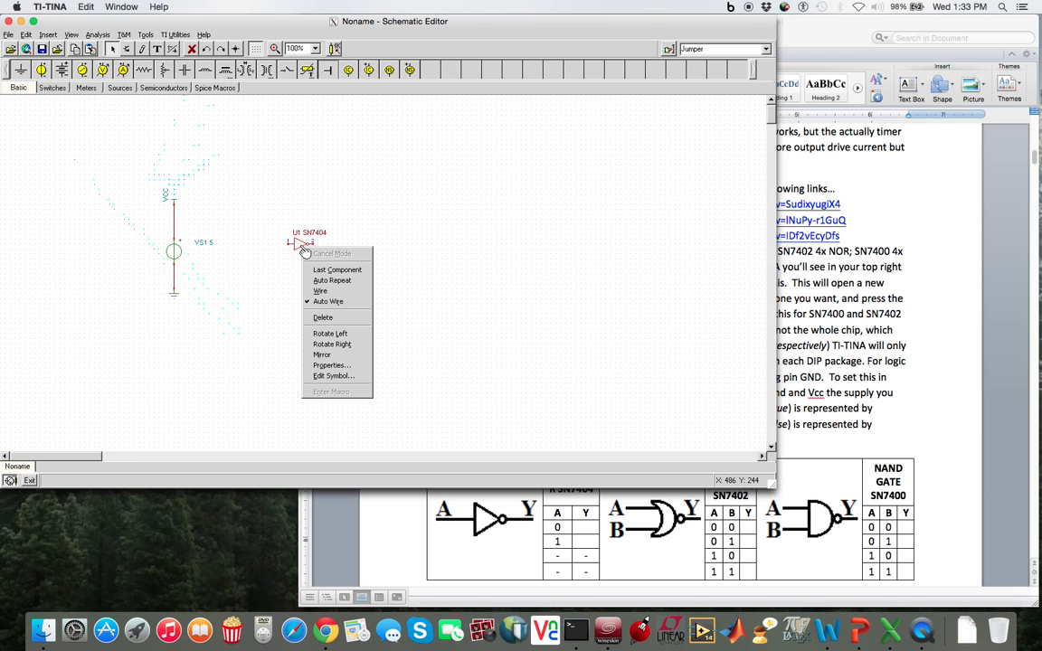
{"action": "left_click", "coordinate": [329, 366]}
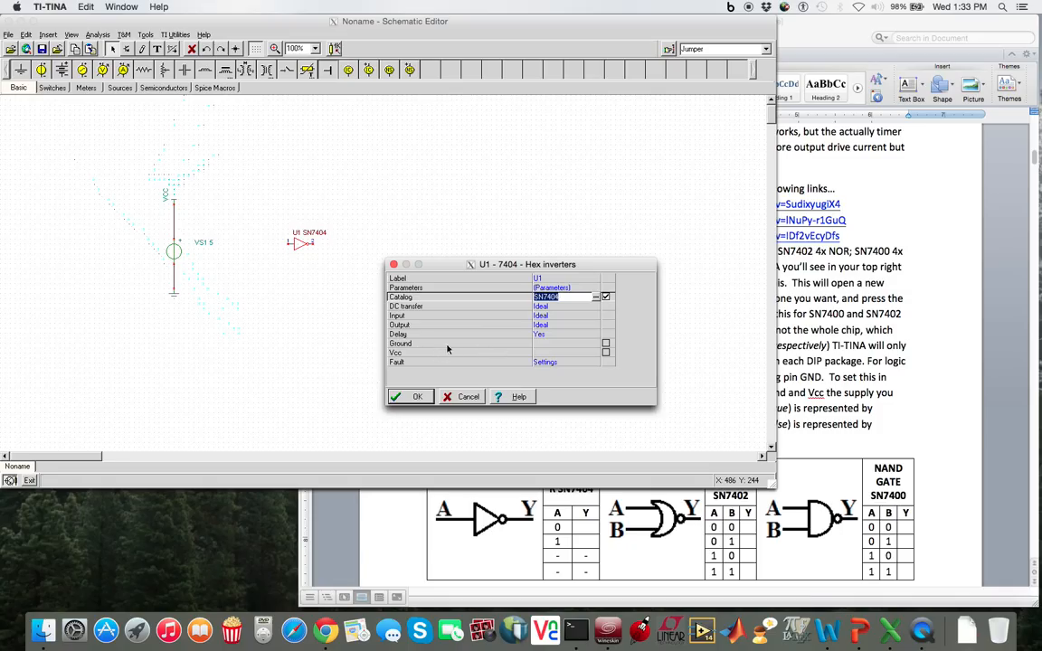
{"action": "left_click", "coordinate": [575, 343]}
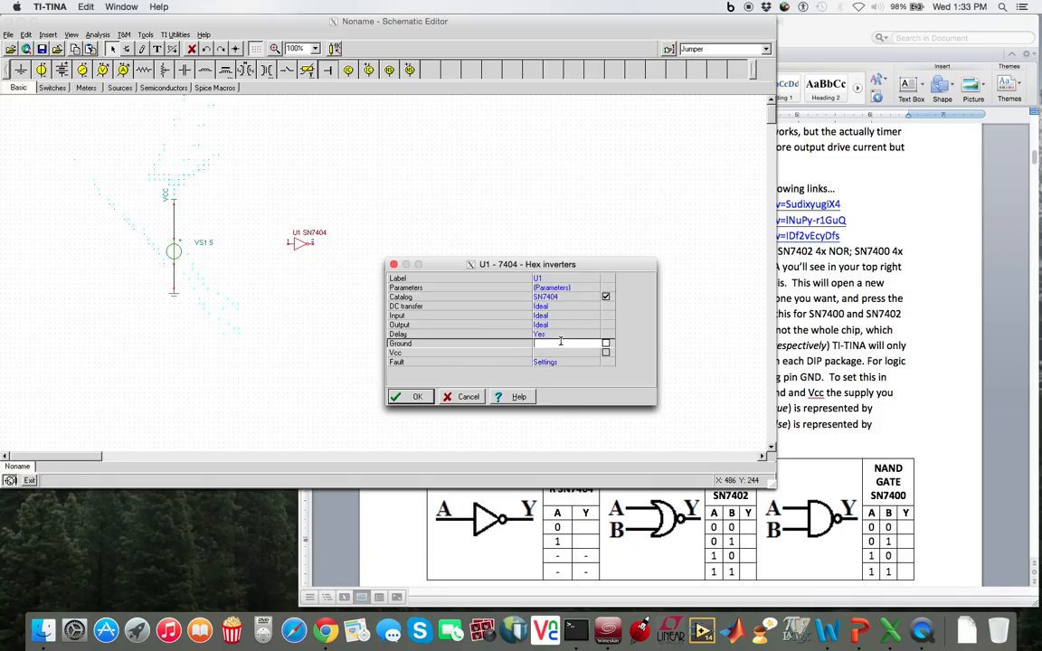
{"action": "left_click", "coordinate": [556, 352]}
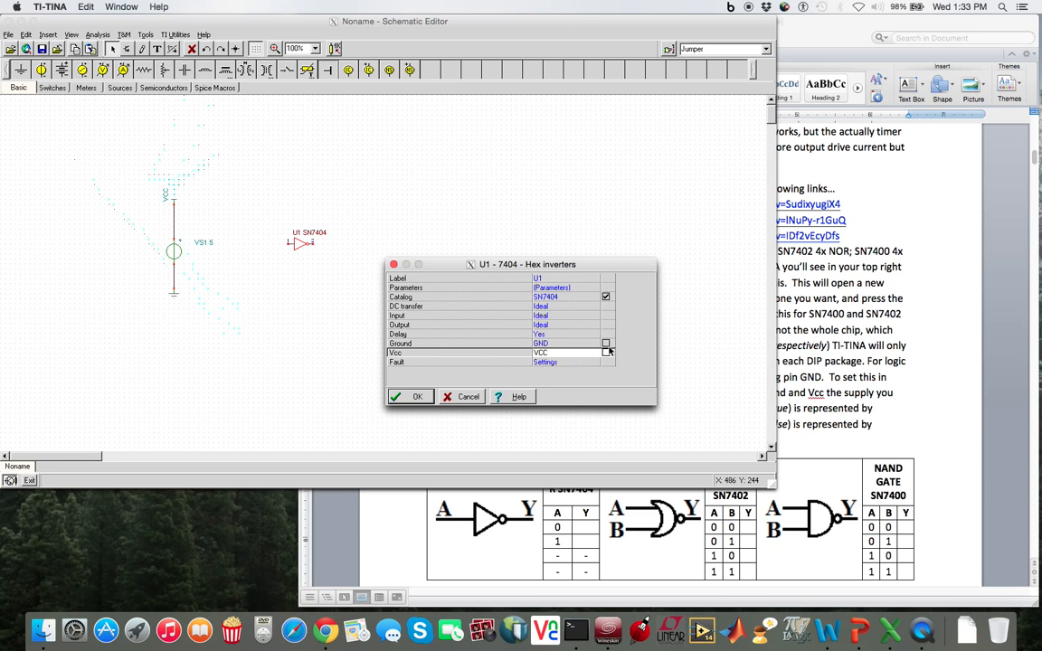
{"action": "left_click", "coordinate": [409, 398]}
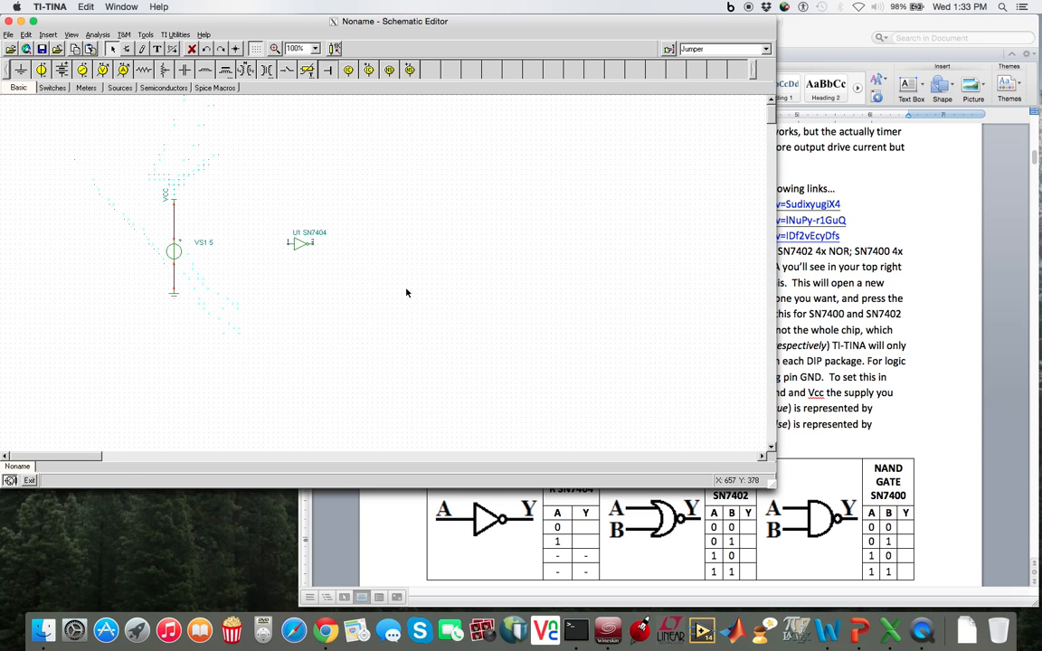
- Save the schematic as Logic_Live_Example in the lab05 folder inside EEC010_labs
{"action": "left_click", "coordinate": [42, 50]}
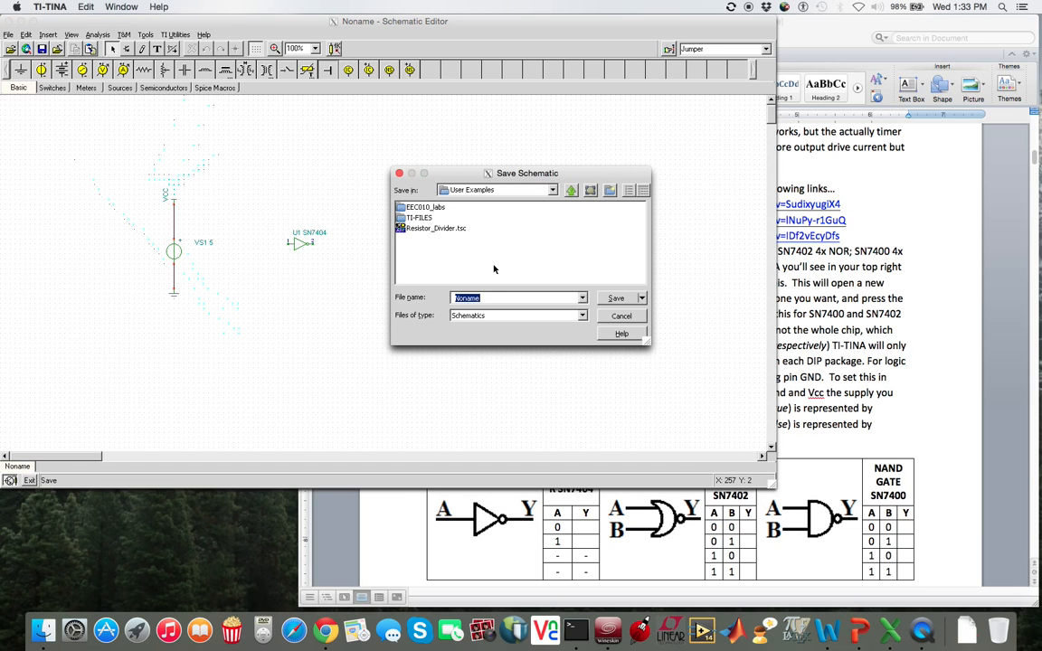
{"action": "double_click", "coordinate": [425, 207]}
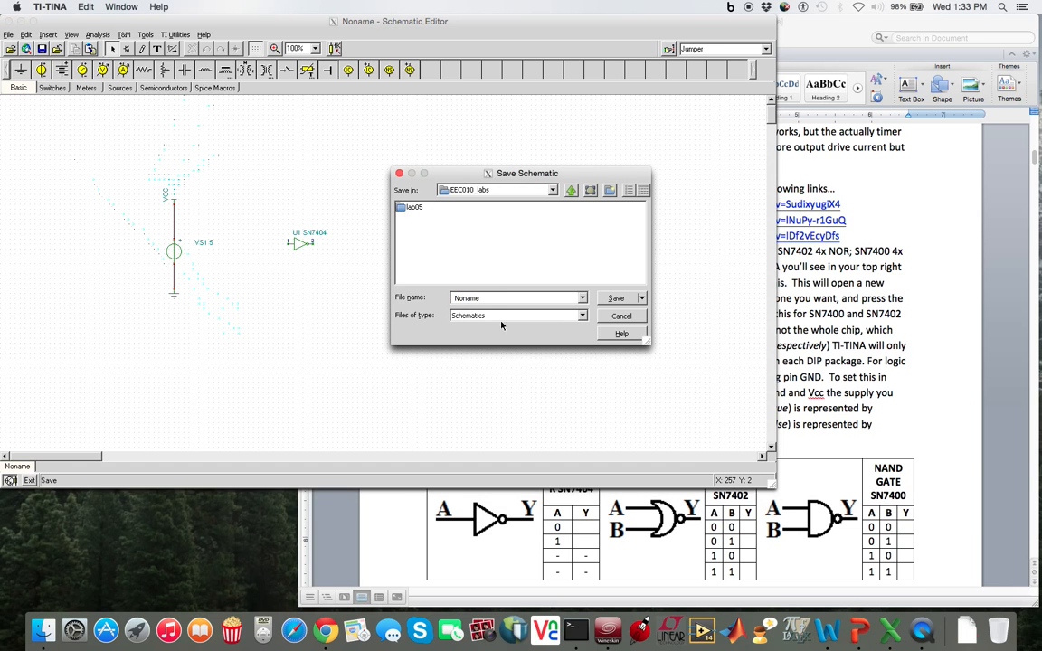
{"action": "double_click", "coordinate": [411, 207]}
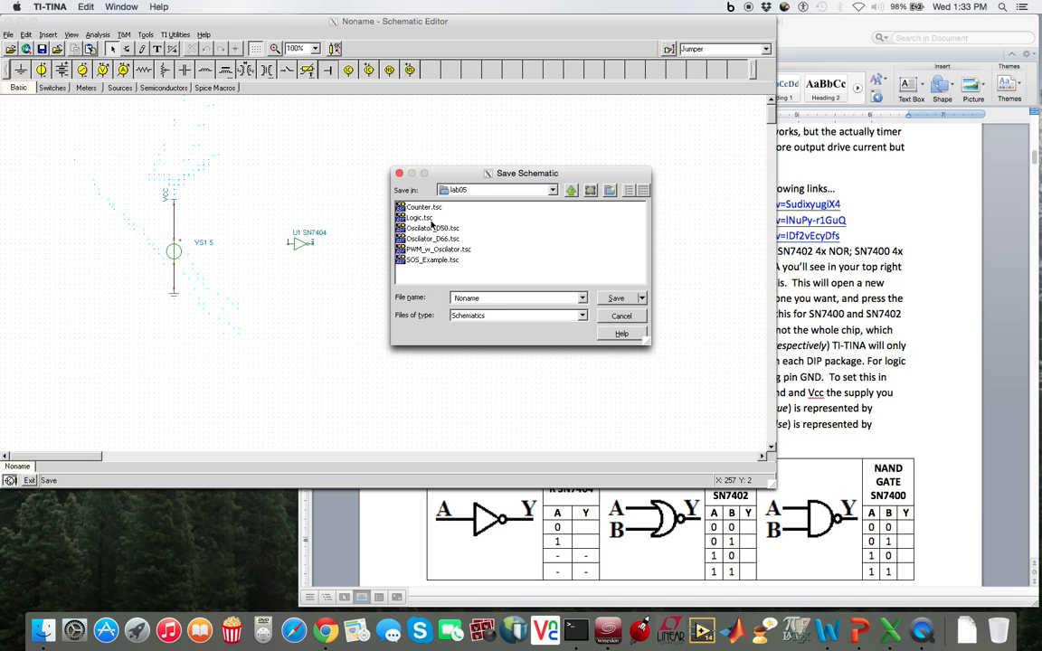
{"action": "double_click", "coordinate": [486, 299]}
{"action": "type", "text": "Logic_Live_Exampl"}
{"action": "left_click", "coordinate": [613, 299]}
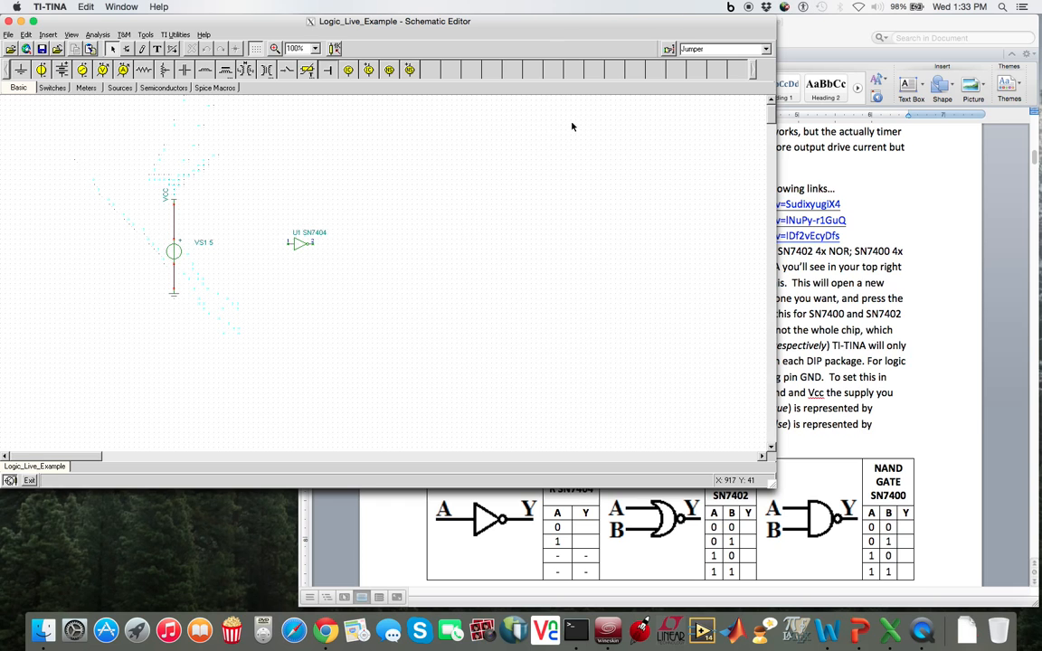
- Find SN7404 again and place a second inverter above and to the right of the first
{"action": "right_click", "coordinate": [477, 166]}
{"action": "left_click", "coordinate": [496, 179]}
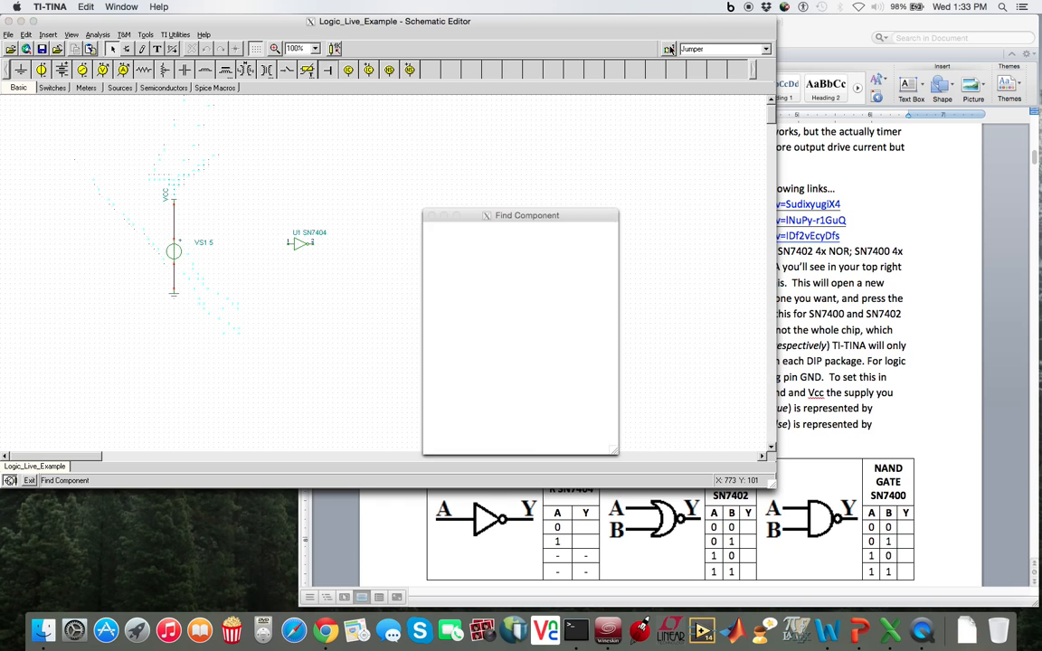
{"action": "left_click", "coordinate": [529, 253]}
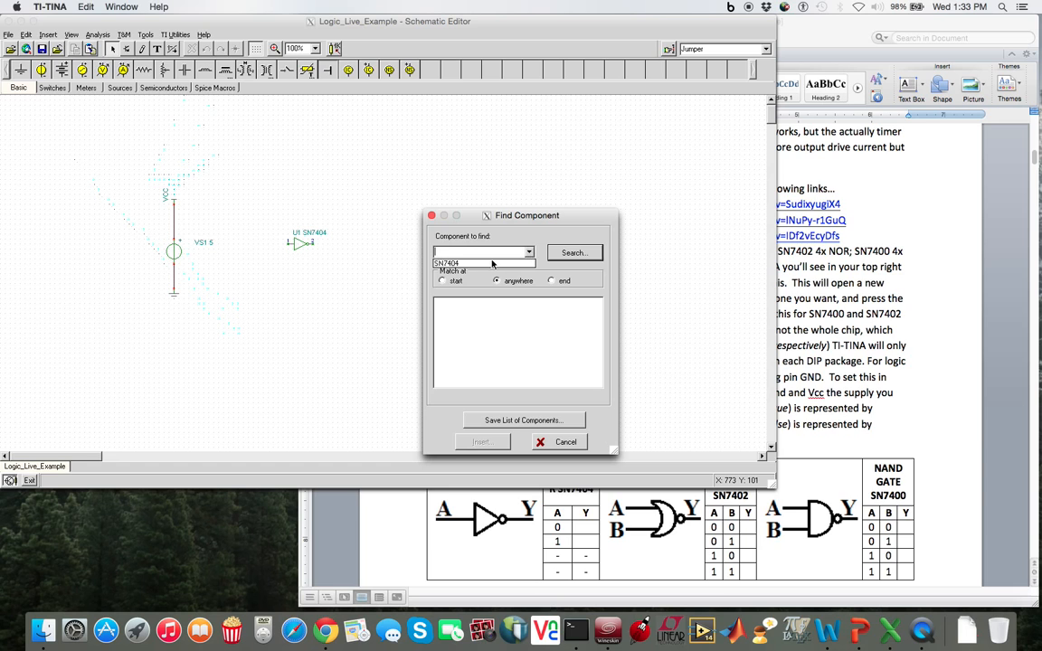
{"action": "left_click", "coordinate": [492, 263]}
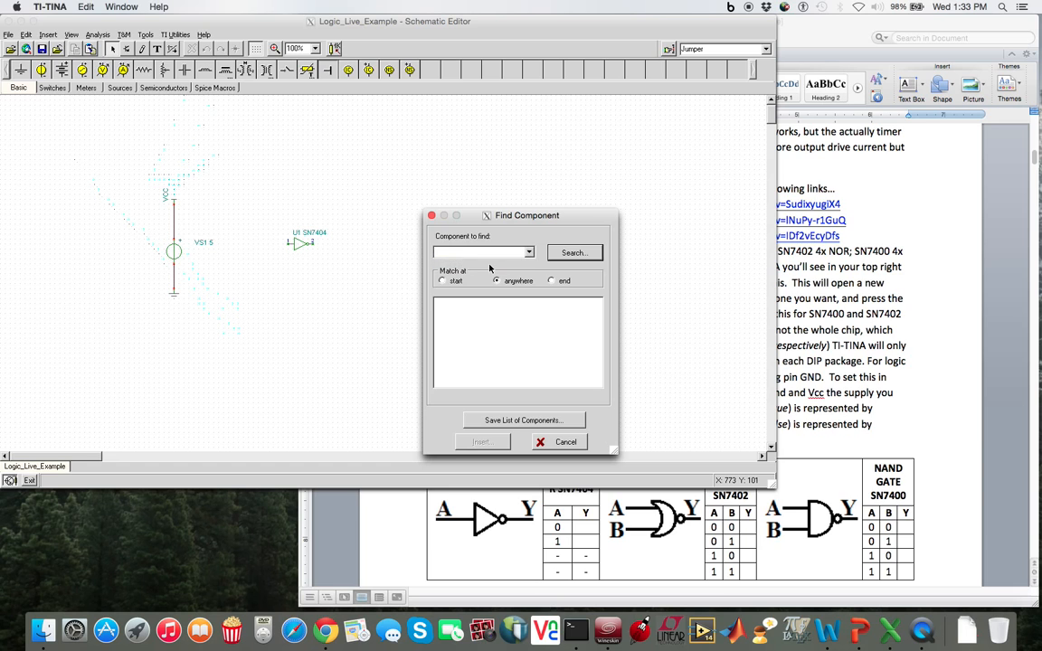
{"action": "left_click", "coordinate": [594, 253]}
{"action": "left_click", "coordinate": [480, 442]}
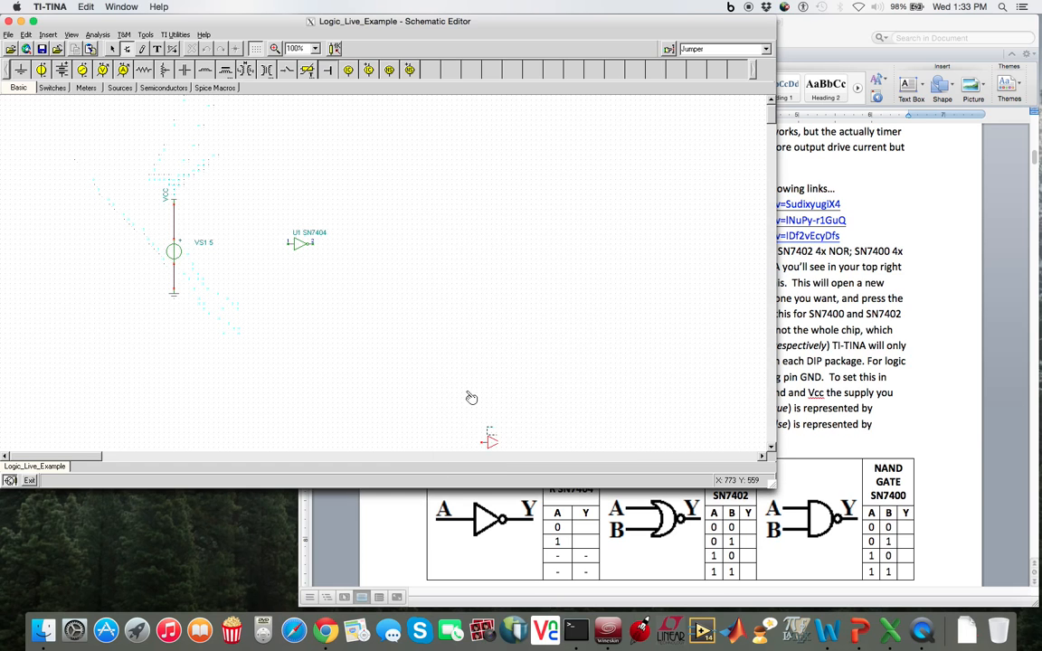
- Check the Ground and Vcc properties of the second SN7404 inverter without changing them
{"action": "right_click", "coordinate": [389, 184]}
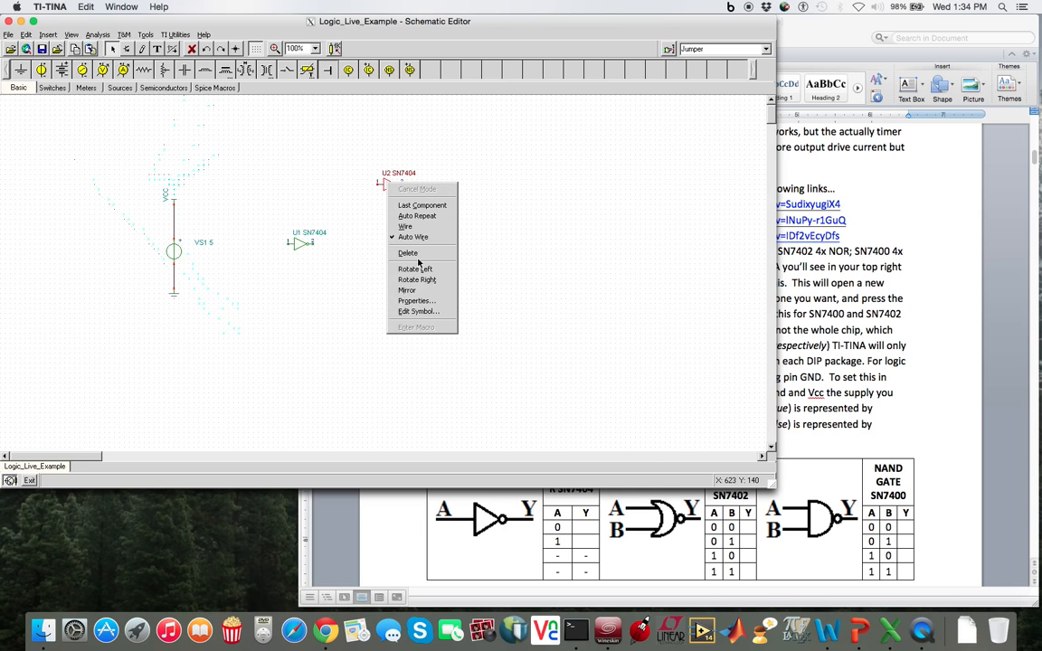
{"action": "left_click", "coordinate": [418, 299]}
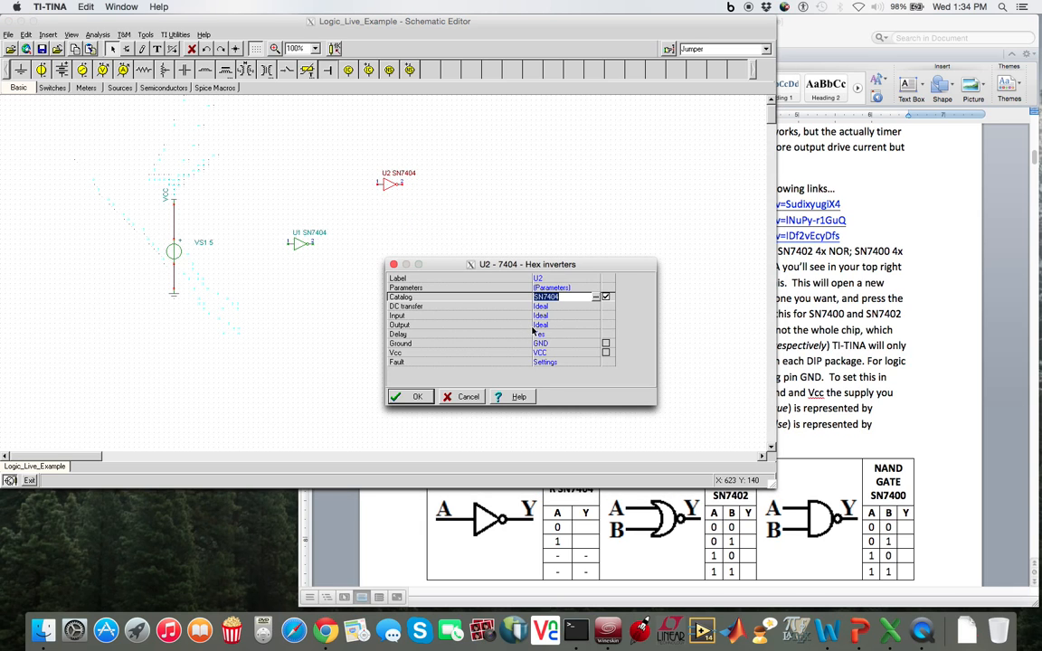
{"action": "left_click", "coordinate": [463, 397]}
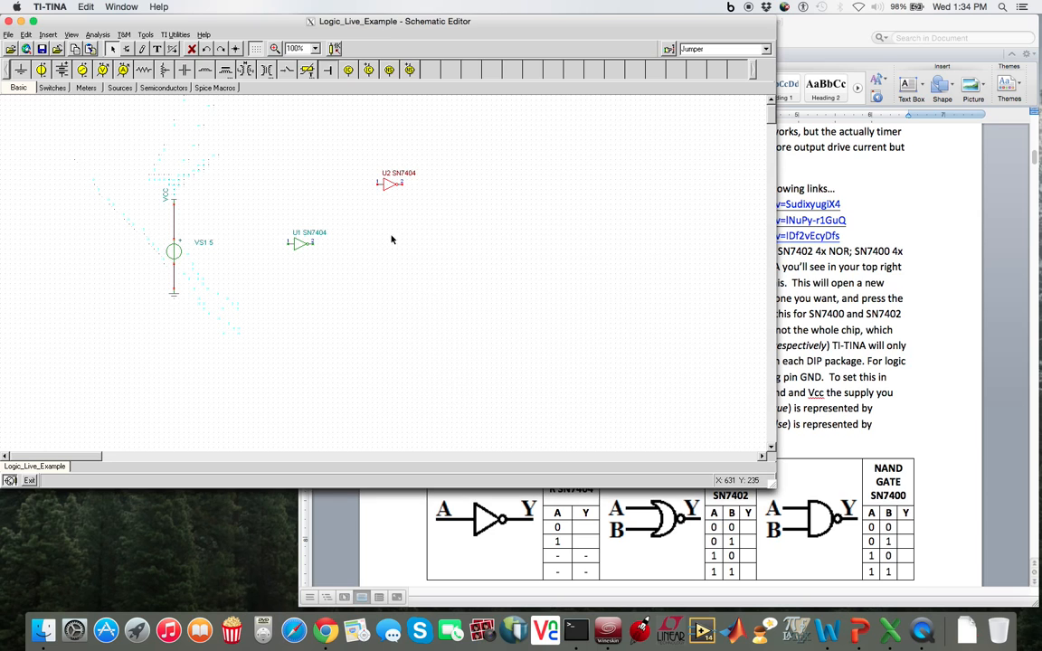
- Remove the second SN7404 inverter and try to duplicate the first one by copy and paste
{"action": "key", "text": "Escape"}
{"action": "left_click_drag", "start_coordinate": [375, 260], "coordinate": [222, 202]}
{"action": "left_click", "coordinate": [350, 213]}
{"action": "key", "text": "ctrl+v"}
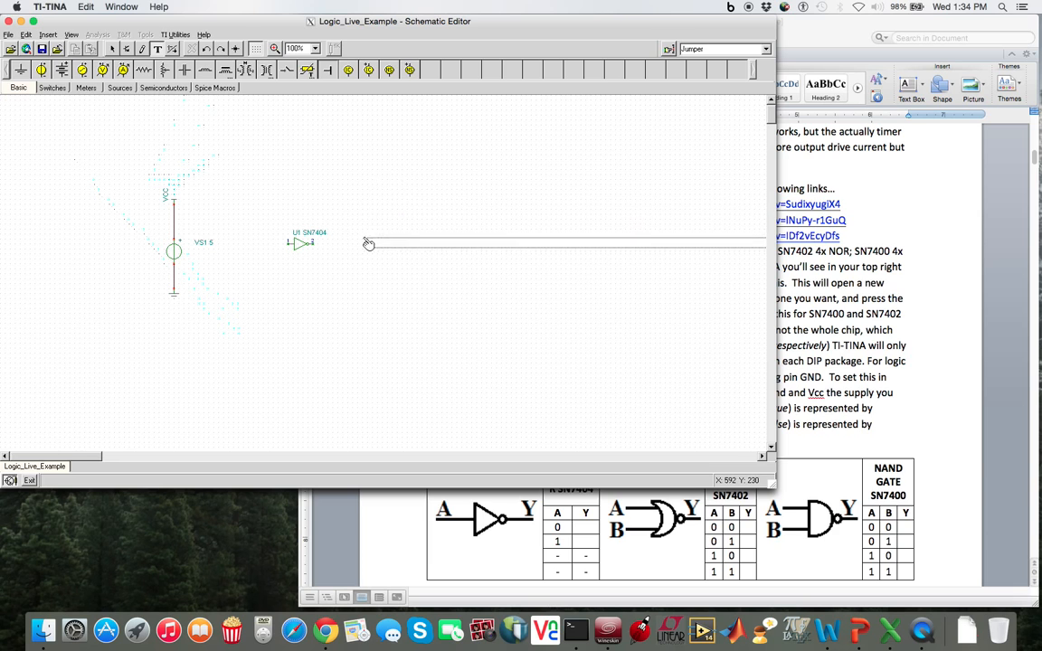
{"action": "key", "text": "Escape"}
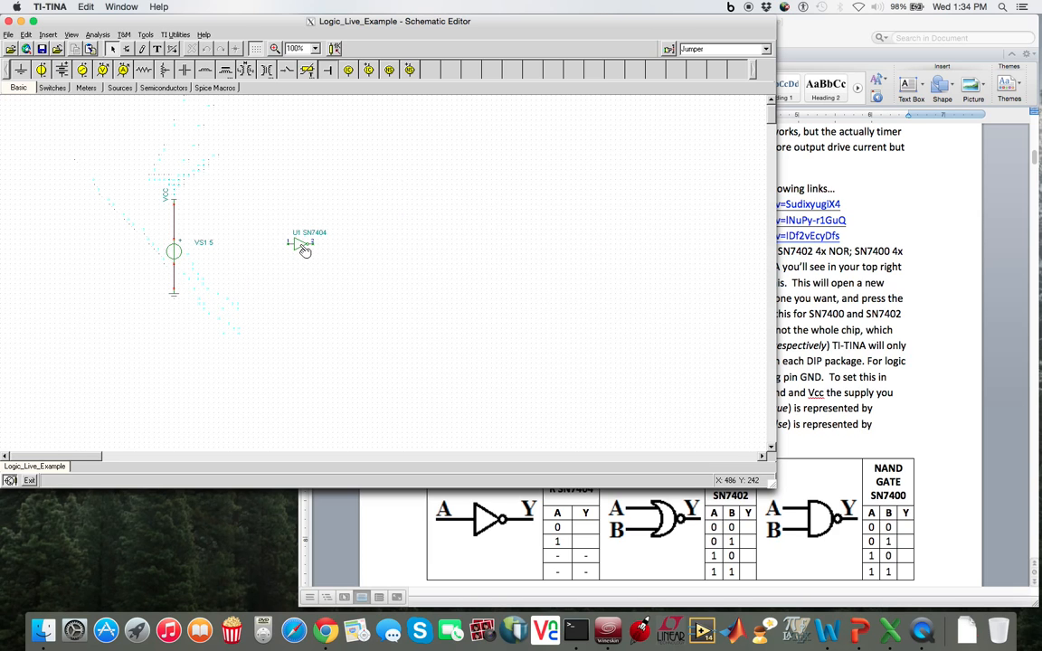
{"action": "left_click", "coordinate": [303, 248]}
{"action": "left_click", "coordinate": [498, 351]}
{"action": "left_click_drag", "start_coordinate": [327, 237], "coordinate": [241, 186]}
{"action": "left_click", "coordinate": [71, 35]}
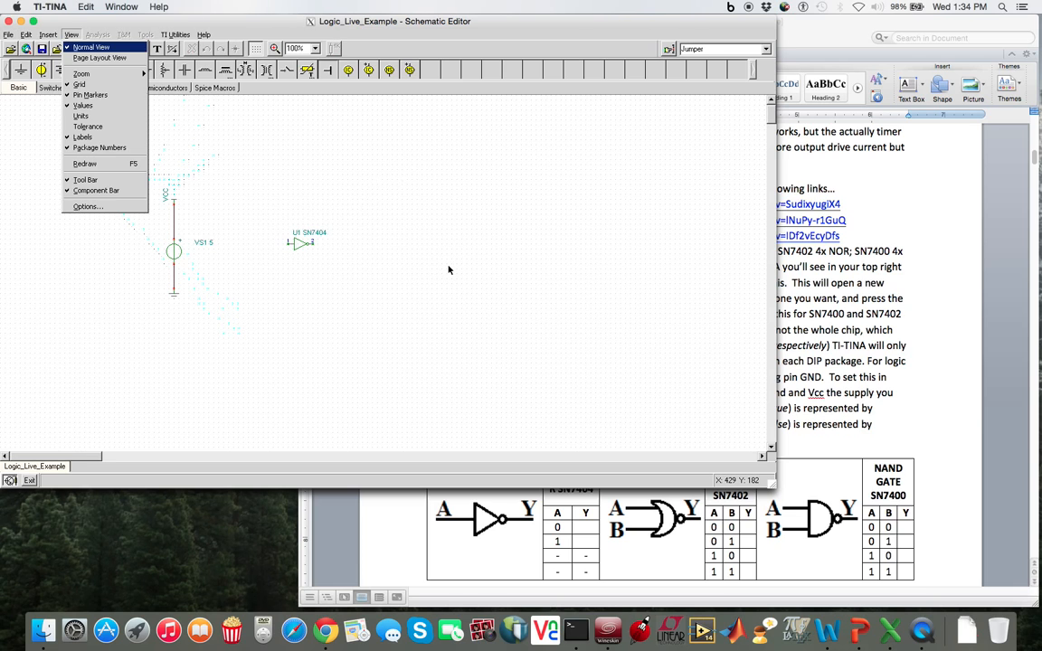
{"action": "left_click", "coordinate": [252, 152]}
- Try again to duplicate the SN7404 inverter by copying and pasting it
{"action": "left_click_drag", "start_coordinate": [250, 212], "coordinate": [344, 267]}
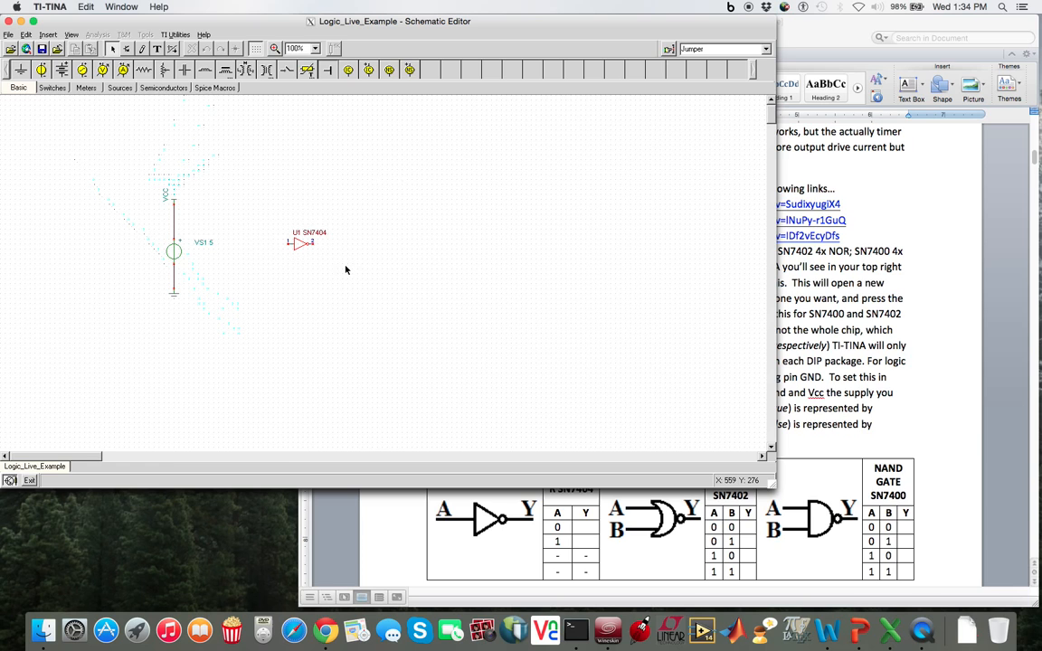
{"action": "left_click", "coordinate": [27, 36]}
{"action": "left_click", "coordinate": [56, 85]}
{"action": "left_click", "coordinate": [381, 166]}
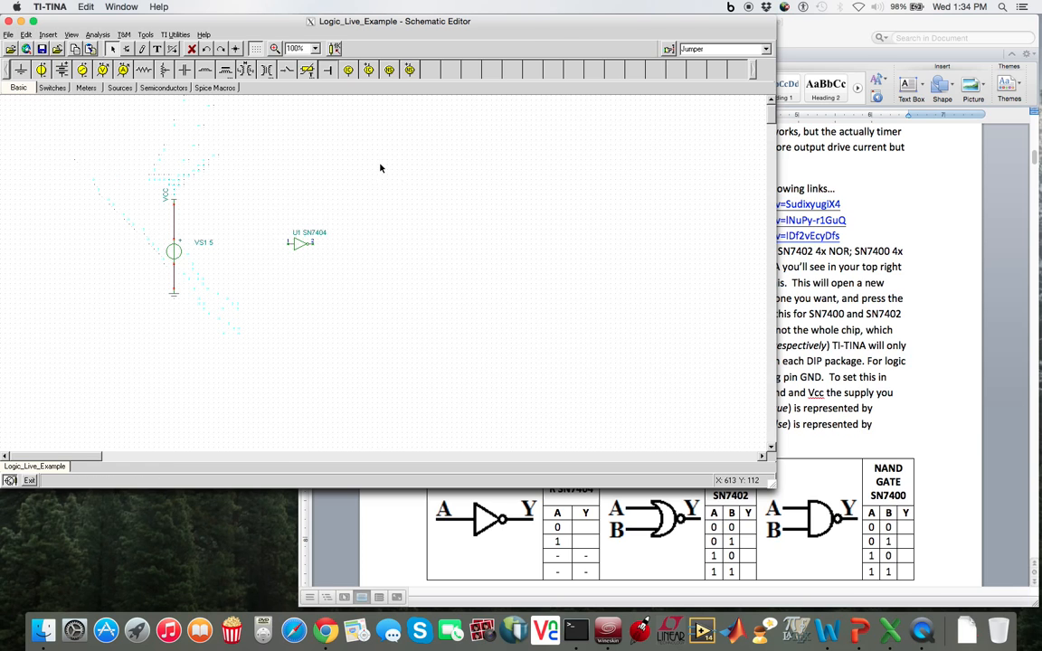
{"action": "left_click", "coordinate": [26, 35]}
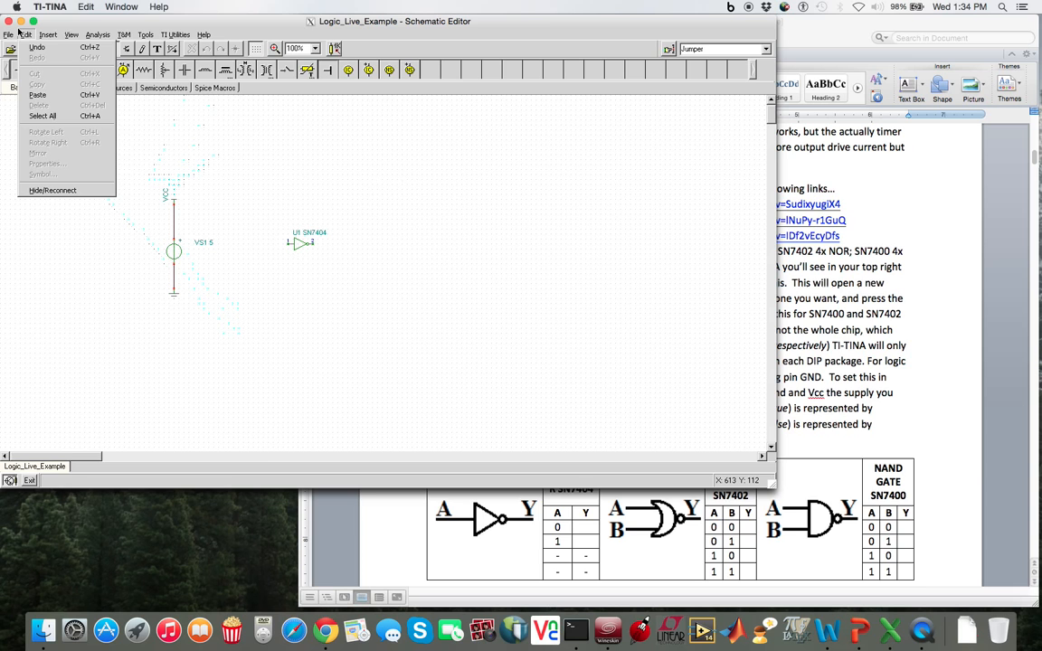
{"action": "left_click", "coordinate": [78, 95]}
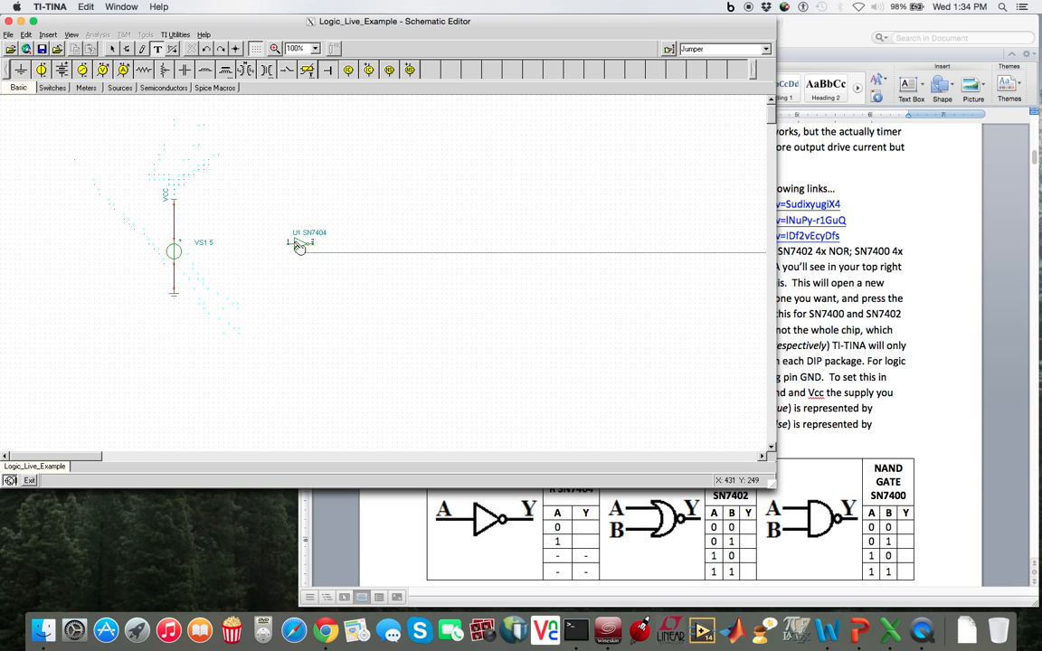
{"action": "key", "text": "Escape"}
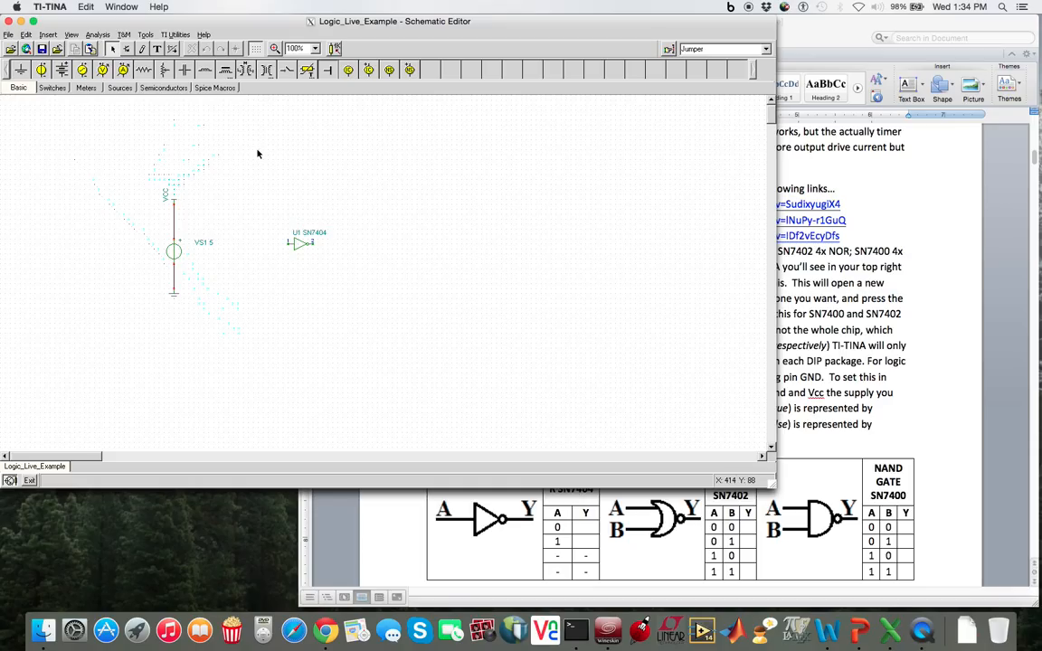
- Place a voltage generator between the VCC source and the SN7404 inverter, moving the inverter farther right to make room
{"action": "left_click", "coordinate": [82, 71]}
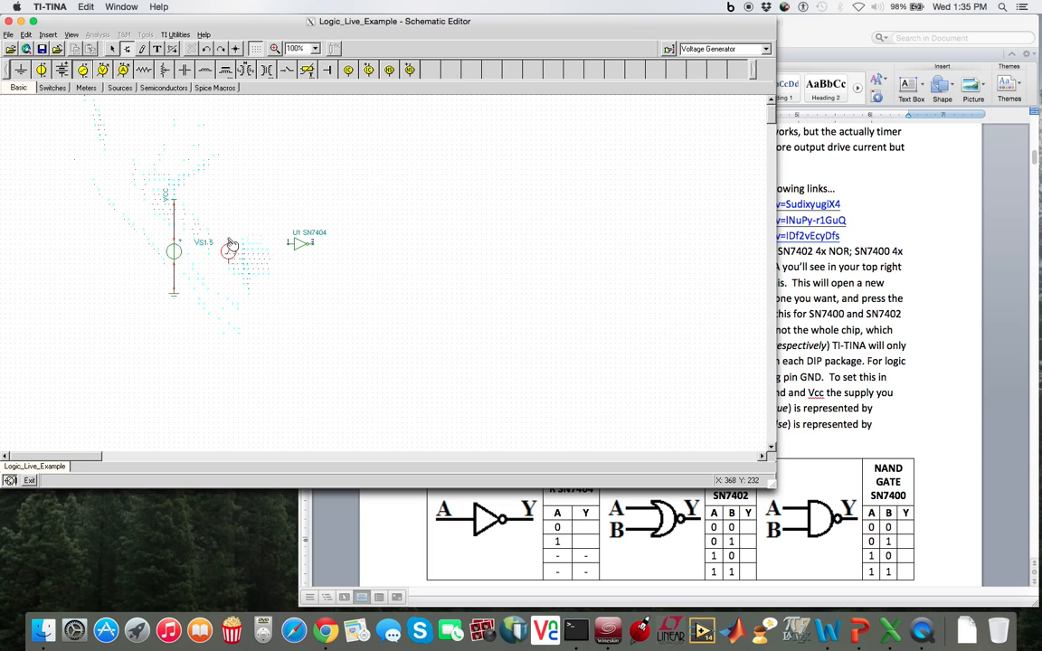
{"action": "left_click", "coordinate": [229, 246]}
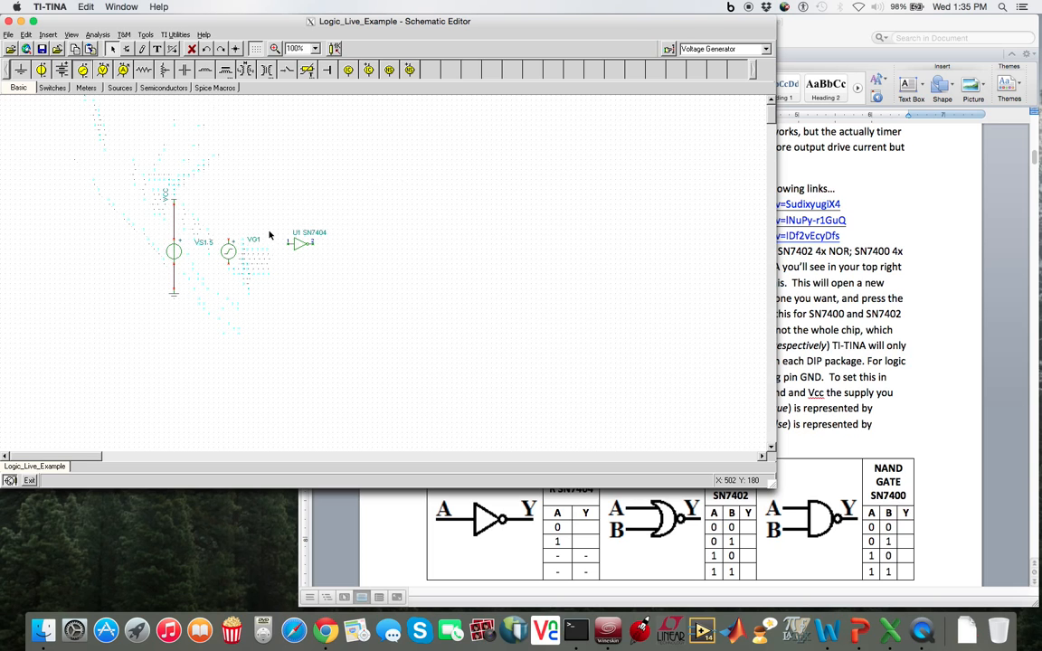
{"action": "left_click_drag", "start_coordinate": [307, 232], "coordinate": [400, 246]}
{"action": "left_click", "coordinate": [338, 226]}
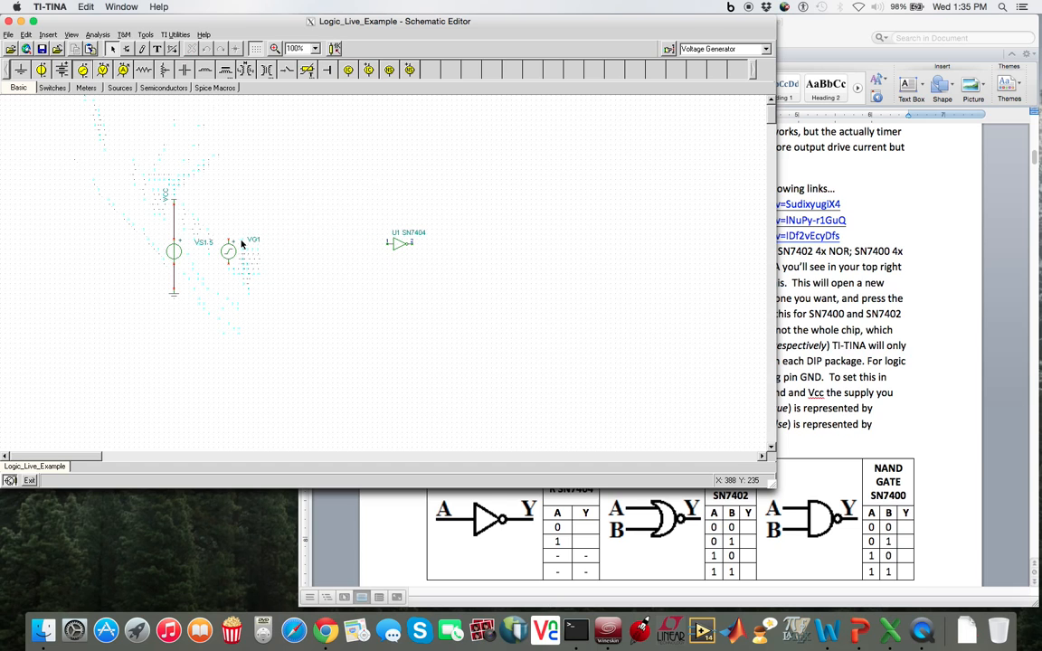
- Wire the voltage generator's negative terminal to the grounded node and draw short wire stubs at its positive terminal and the inverter's input
{"action": "left_click", "coordinate": [254, 242]}
{"action": "mouse_move", "coordinate": [254, 242]}
{"action": "left_mouse_down"}
{"action": "mouse_move", "coordinate": [188, 241]}
{"action": "mouse_move", "coordinate": [204, 273]}
{"action": "mouse_move", "coordinate": [186, 274]}
{"action": "mouse_move", "coordinate": [233, 269]}
{"action": "mouse_move", "coordinate": [174, 272]}
{"action": "left_mouse_up"}
{"action": "left_click", "coordinate": [294, 288]}
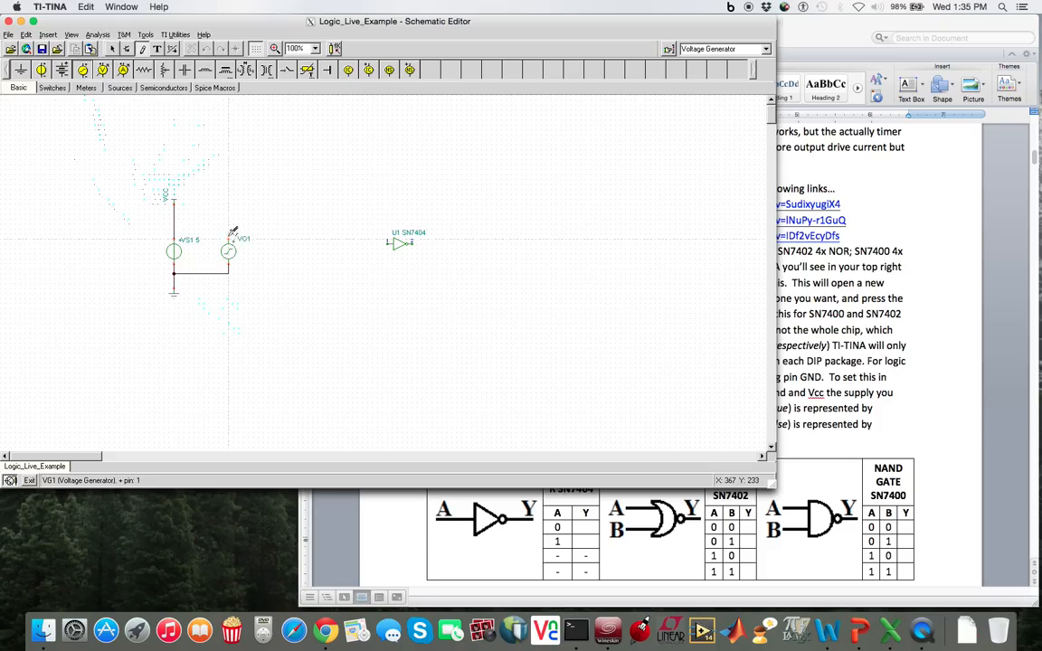
{"action": "left_click_drag", "start_coordinate": [232, 236], "coordinate": [232, 226]}
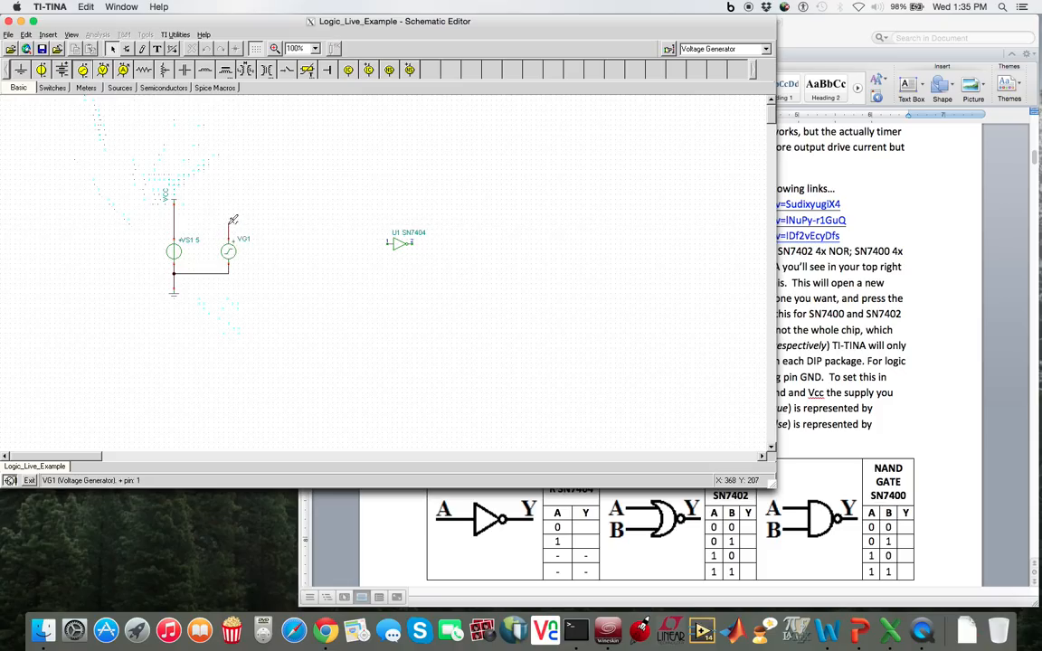
{"action": "left_click_drag", "start_coordinate": [393, 237], "coordinate": [373, 242]}
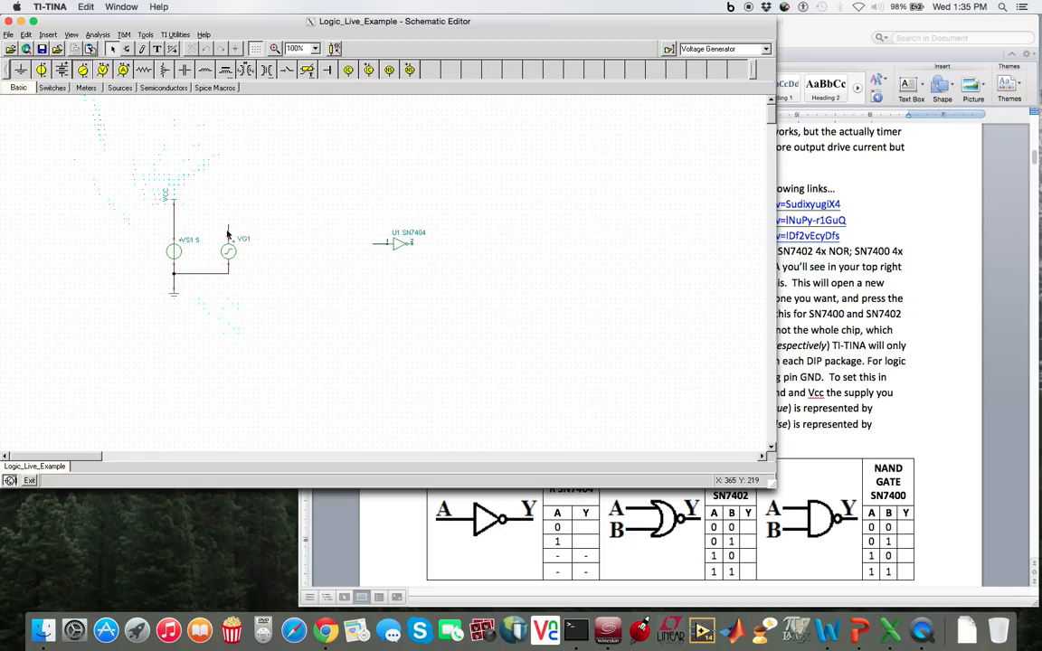
- Set the ID of both the generator's output wire and the inverter's input wire to A
{"action": "right_click", "coordinate": [228, 234]}
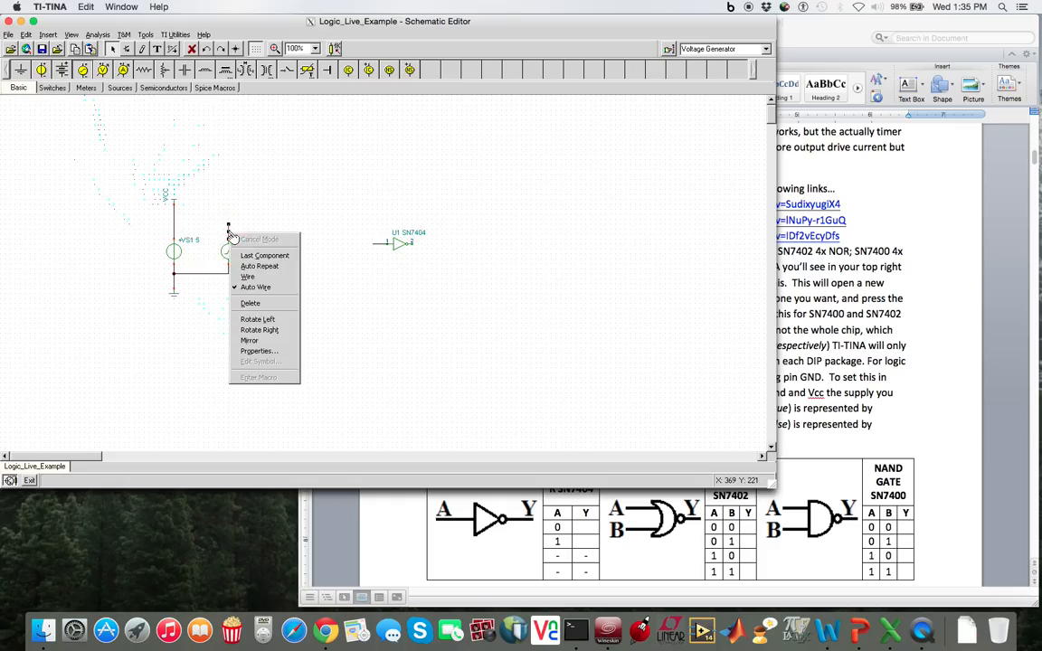
{"action": "left_click", "coordinate": [260, 351]}
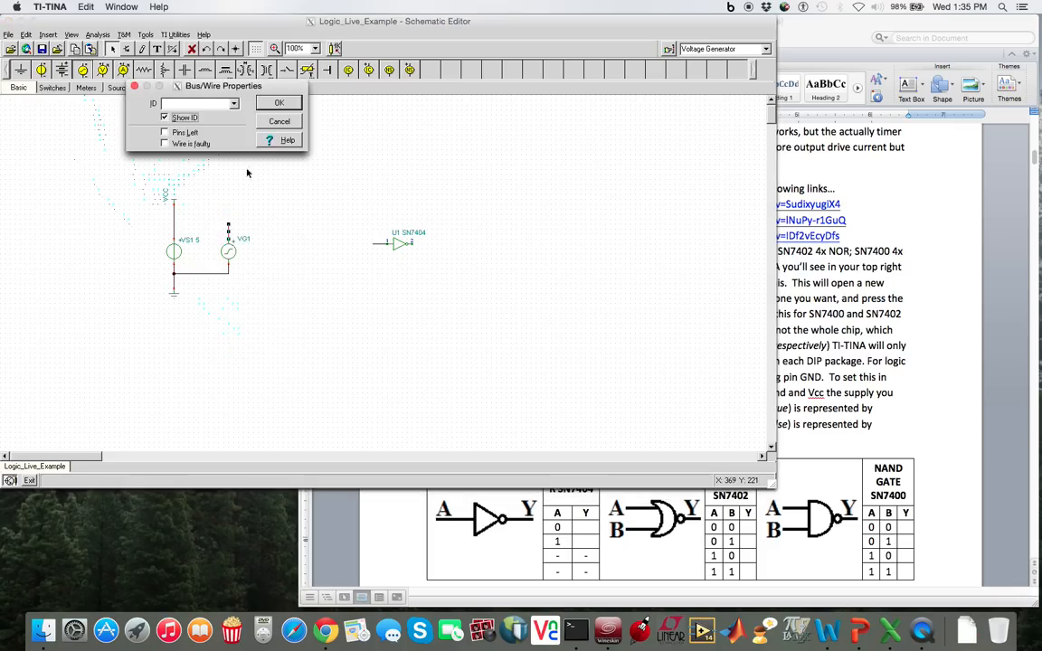
{"action": "left_click", "coordinate": [281, 106]}
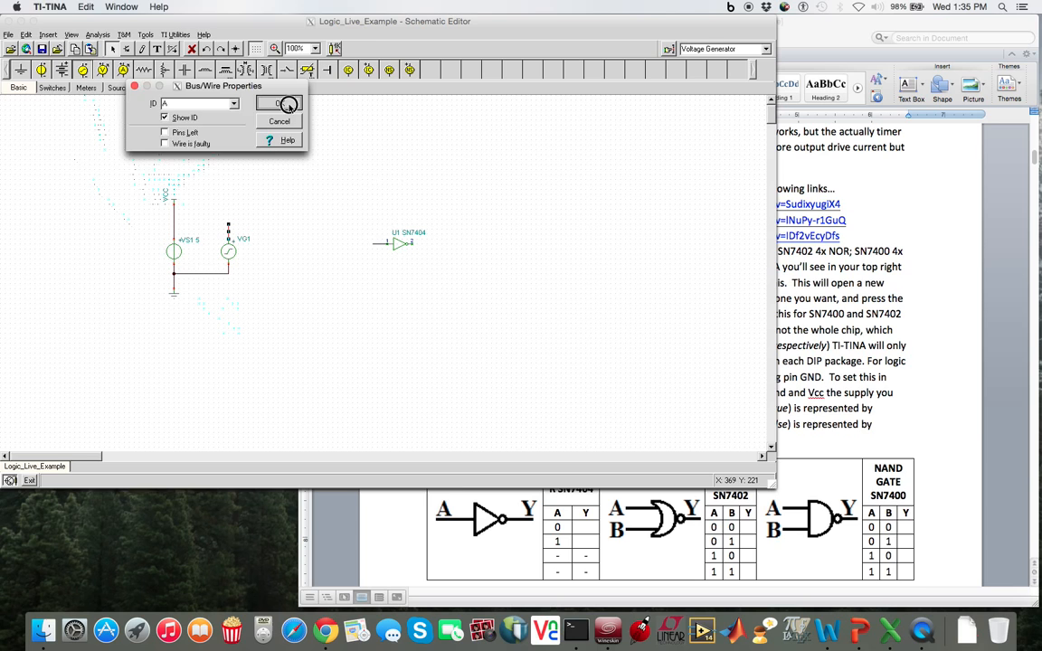
{"action": "right_click", "coordinate": [379, 243]}
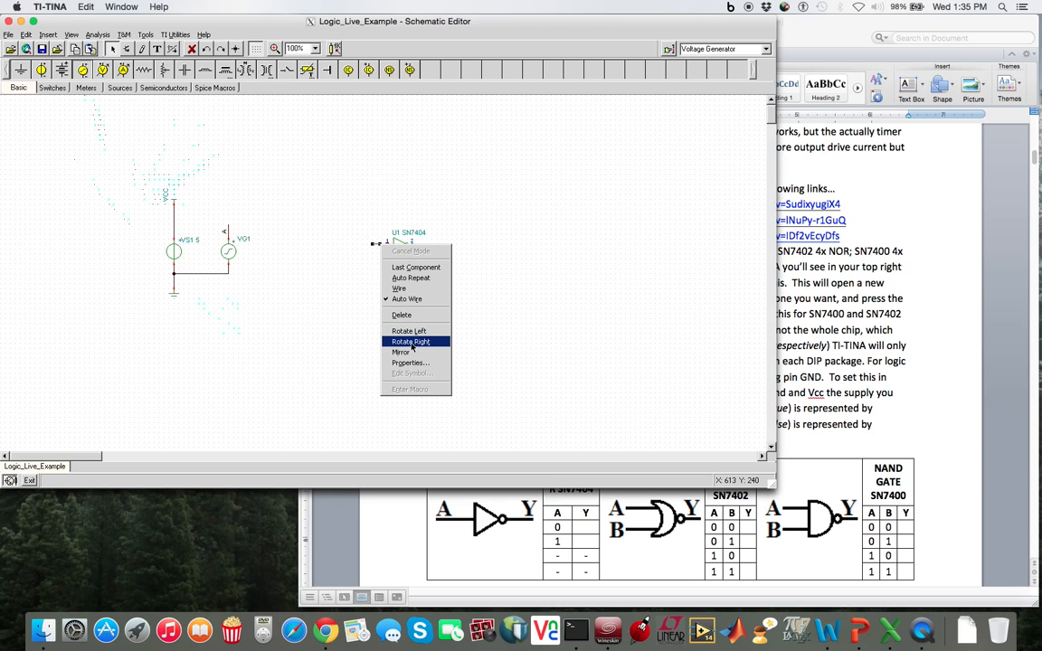
{"action": "left_click", "coordinate": [406, 363]}
{"action": "left_click", "coordinate": [211, 104]}
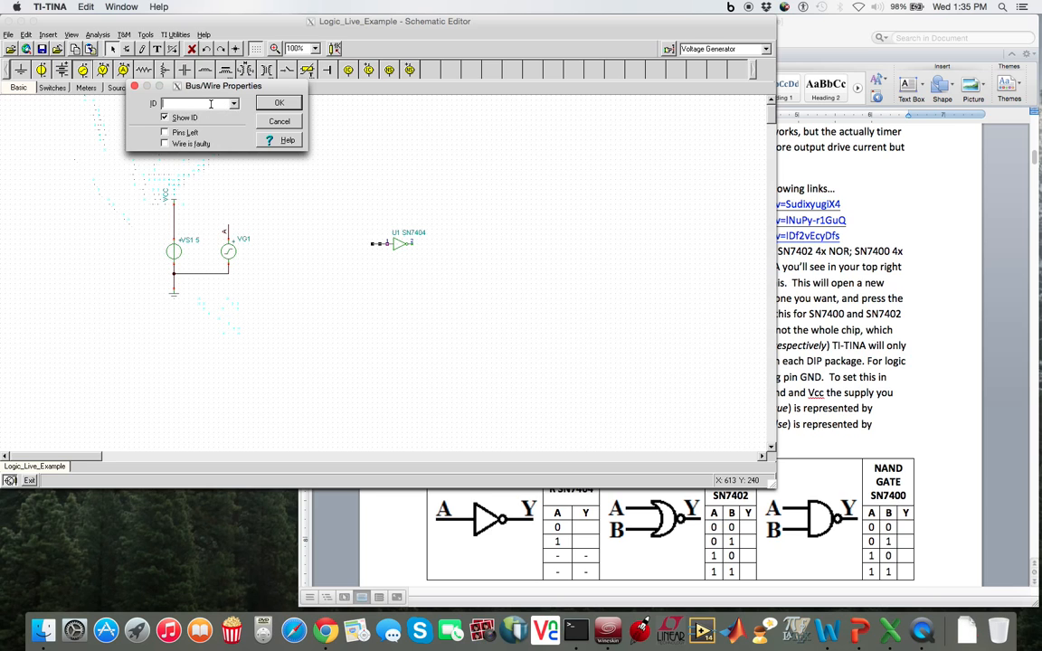
{"action": "left_click", "coordinate": [278, 102]}
- Move the SN7404 inverter together with its labelled input wire up and left, closer to the sources
{"action": "left_click_drag", "start_coordinate": [333, 196], "coordinate": [462, 259]}
{"action": "left_click_drag", "start_coordinate": [401, 248], "coordinate": [302, 199]}
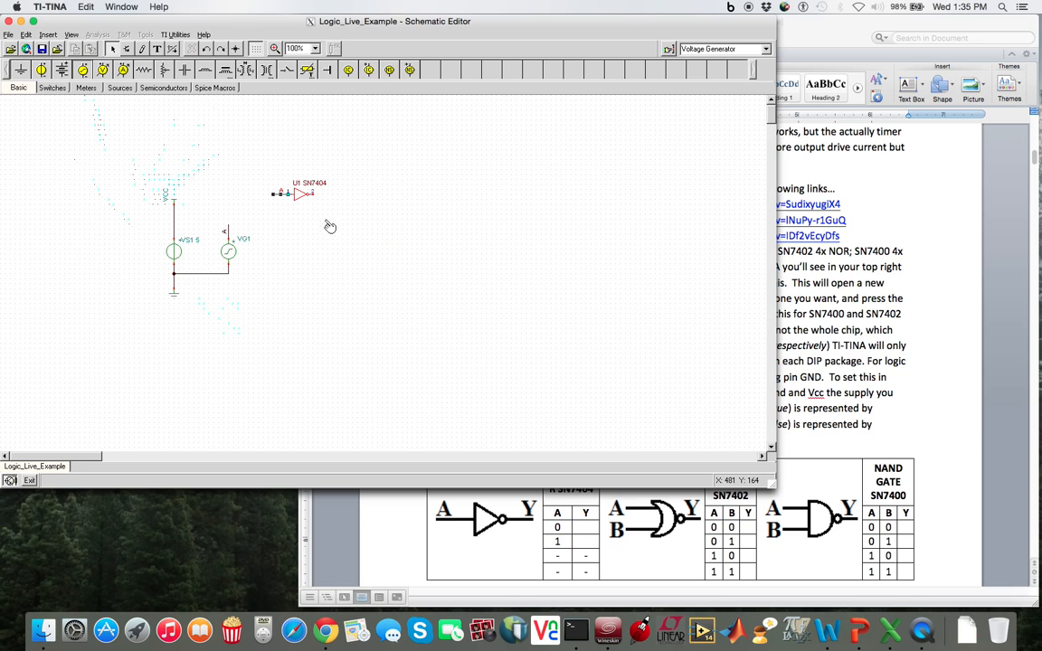
{"action": "left_click", "coordinate": [342, 233]}
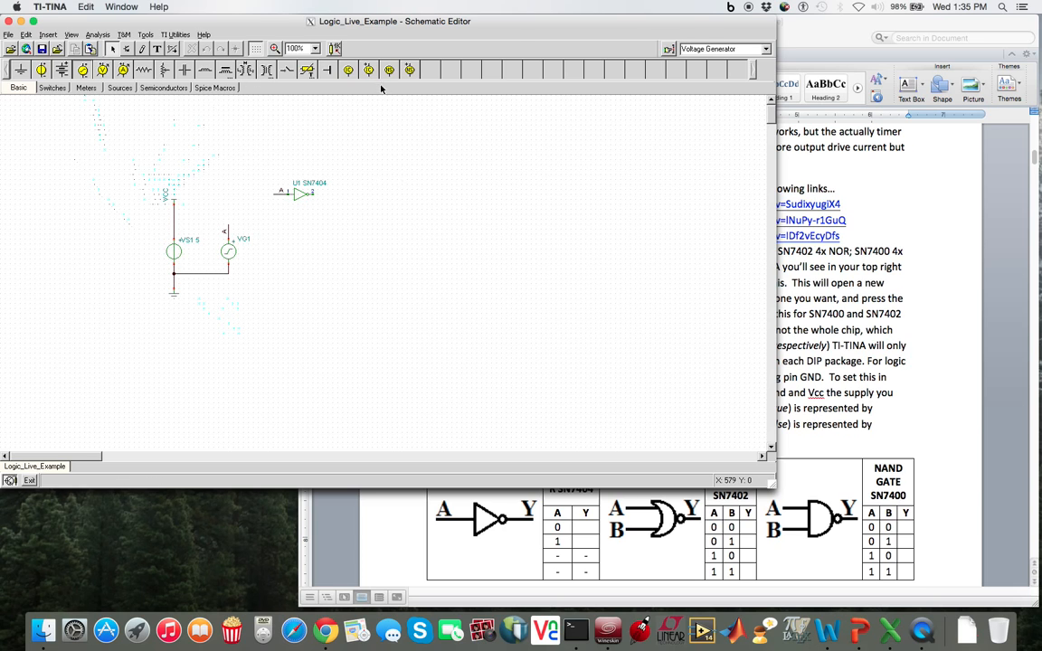
- Place a volt meter beside the inverter, wire it to the inverter's output and attach a ground beneath it
{"action": "left_click", "coordinate": [102, 69]}
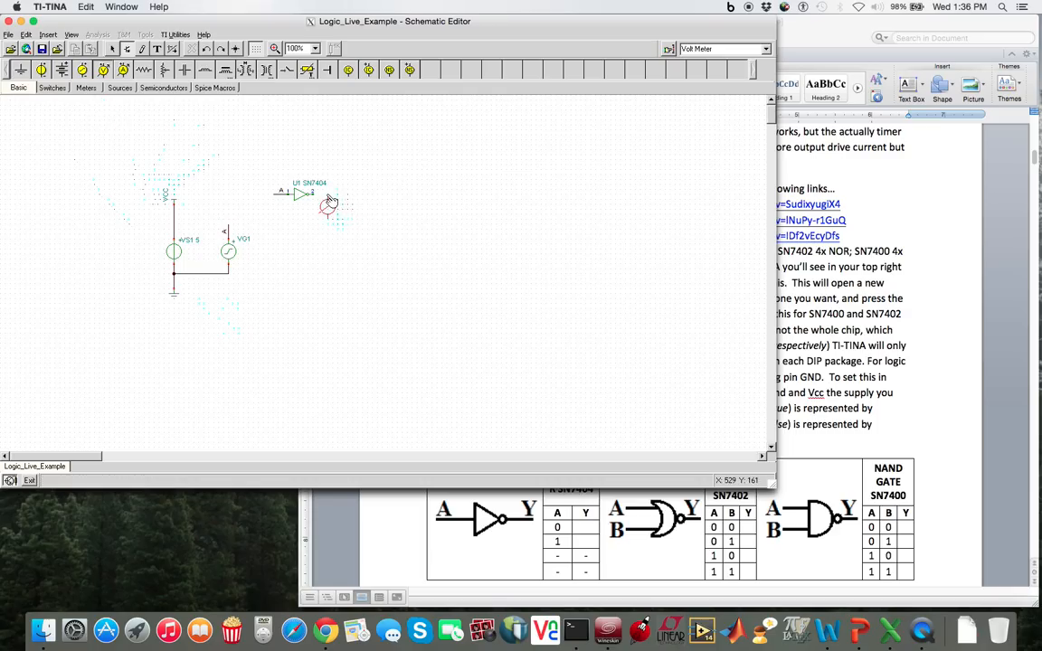
{"action": "left_click", "coordinate": [331, 200]}
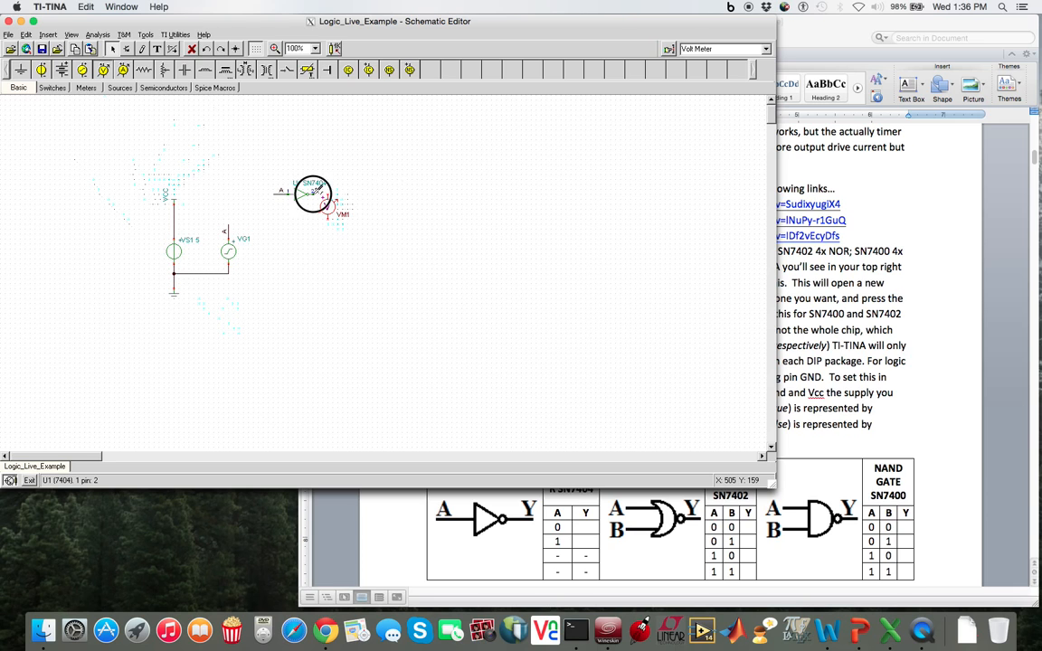
{"action": "left_click_drag", "start_coordinate": [313, 194], "coordinate": [329, 195]}
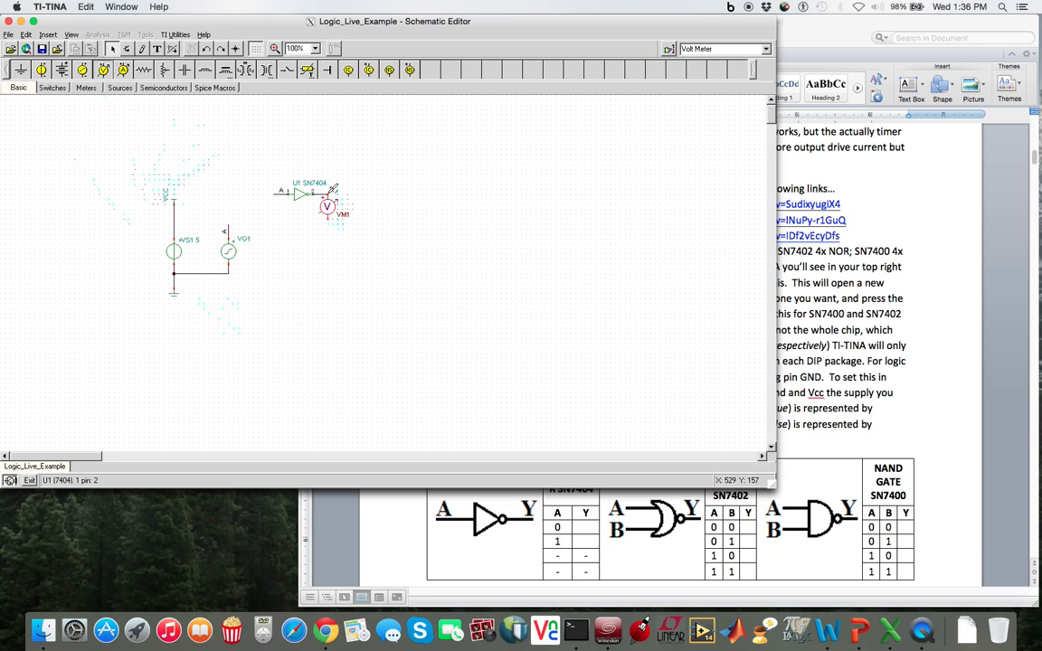
{"action": "left_click", "coordinate": [21, 70]}
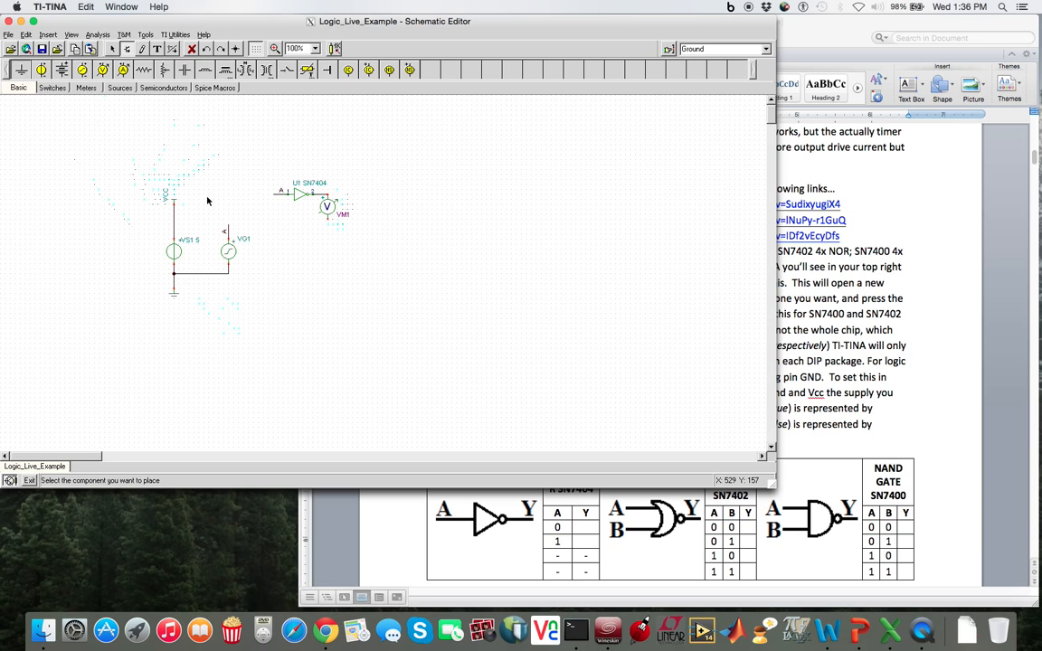
{"action": "left_click", "coordinate": [331, 216]}
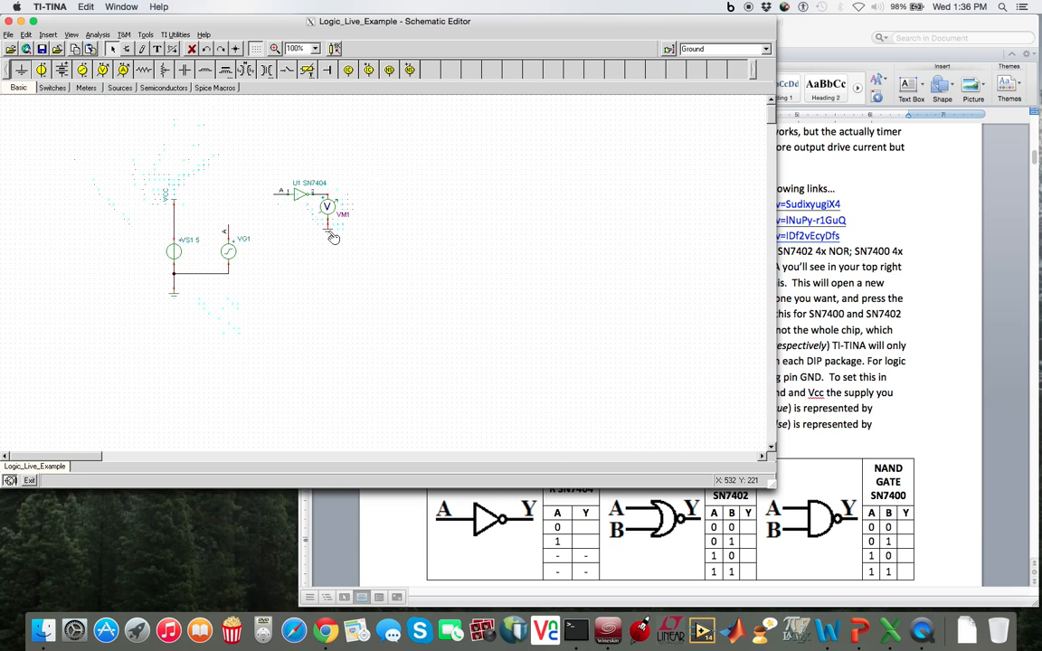
- Set the label of the volt meter's ground to GND
{"action": "right_click", "coordinate": [331, 235]}
{"action": "left_click", "coordinate": [365, 351]}
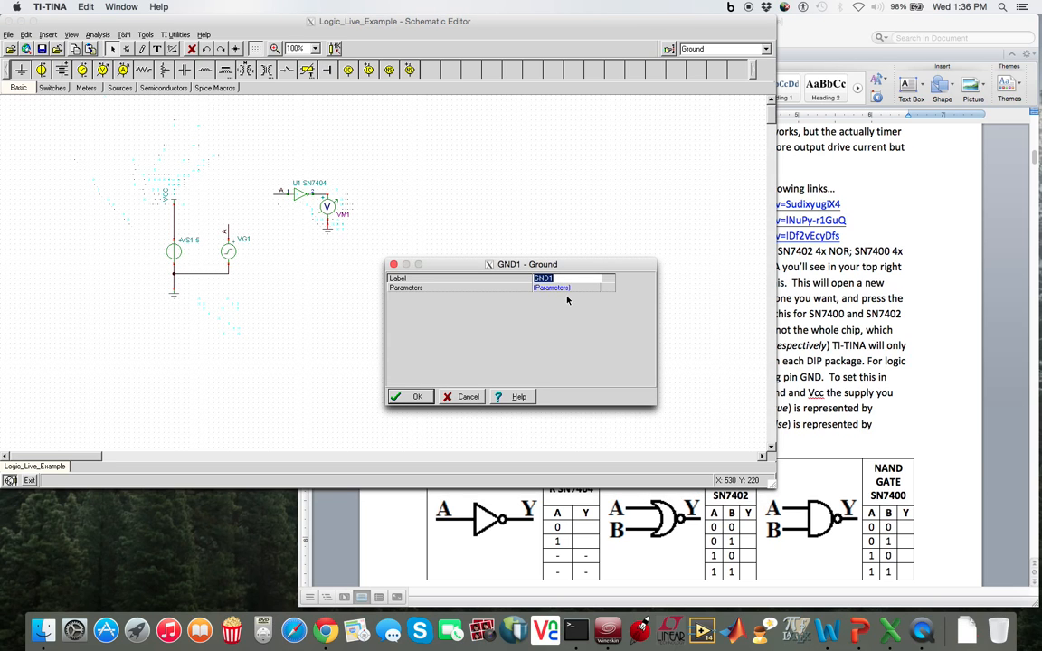
{"action": "type", "text": "GND"}
{"action": "left_click", "coordinate": [417, 396]}
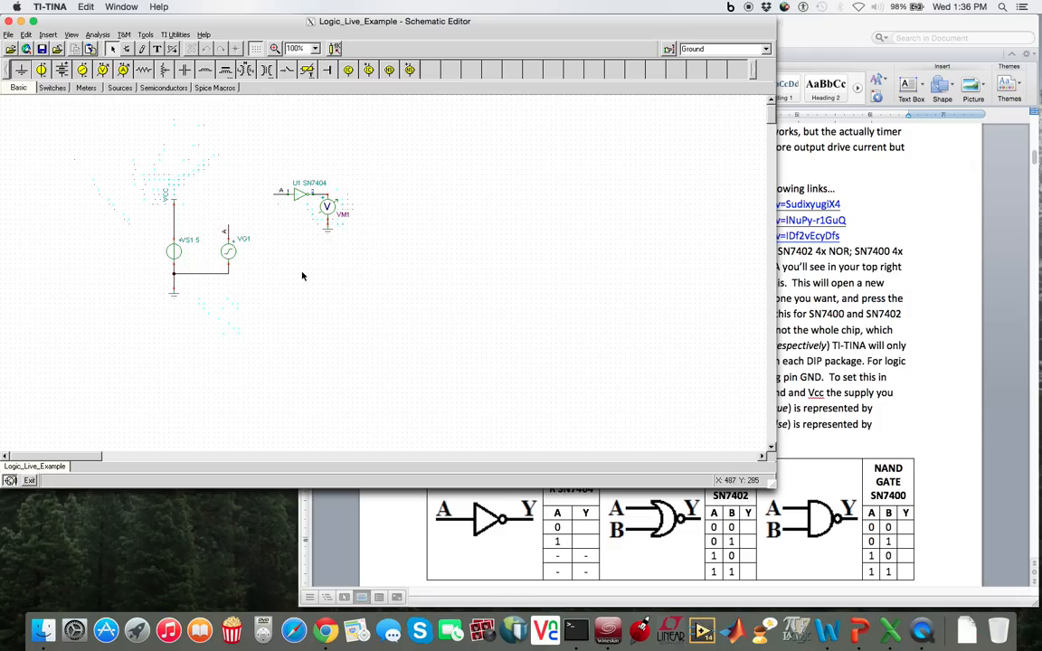
{"action": "left_click", "coordinate": [306, 70]}
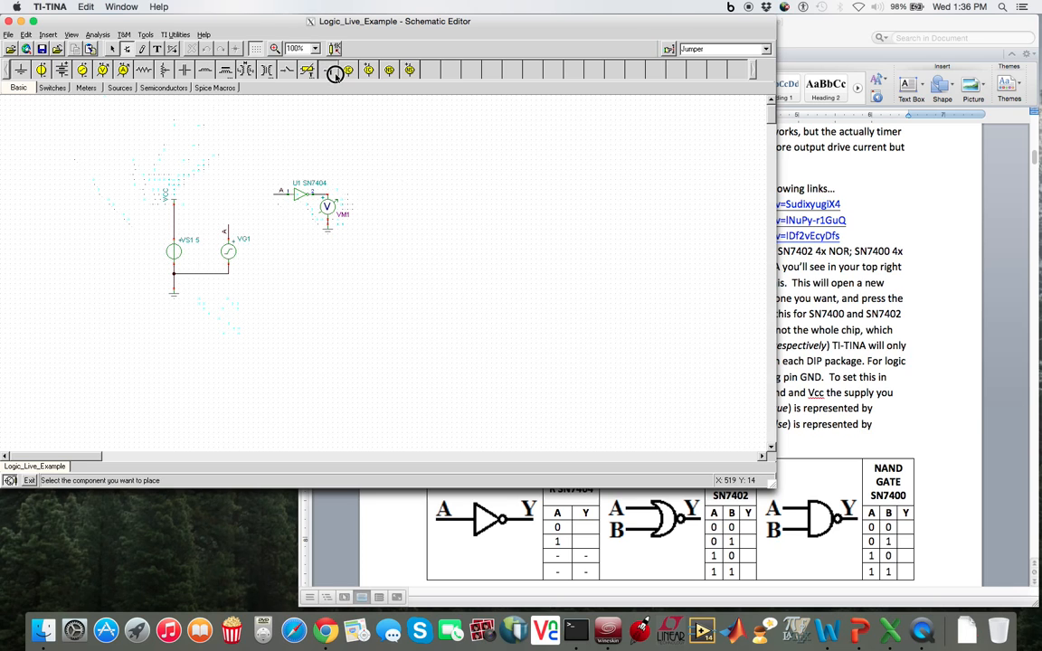
{"action": "left_click", "coordinate": [240, 276]}
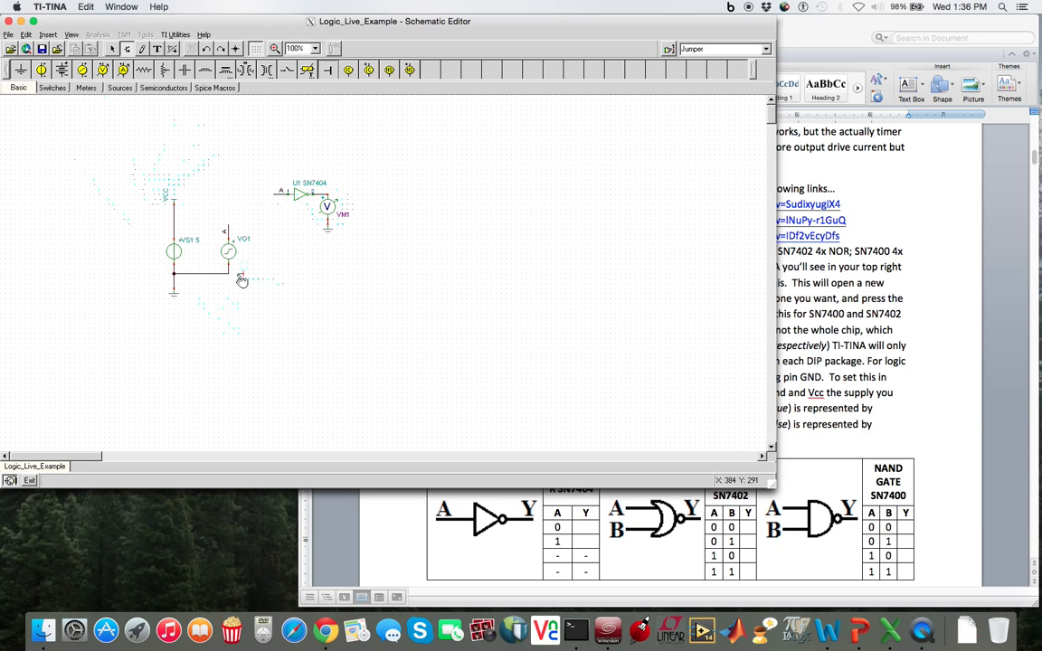
{"action": "key", "text": "Escape"}
- Set the voltage generator's signal to a square wave with an amplitude of 2.5 V
{"action": "right_click", "coordinate": [228, 253]}
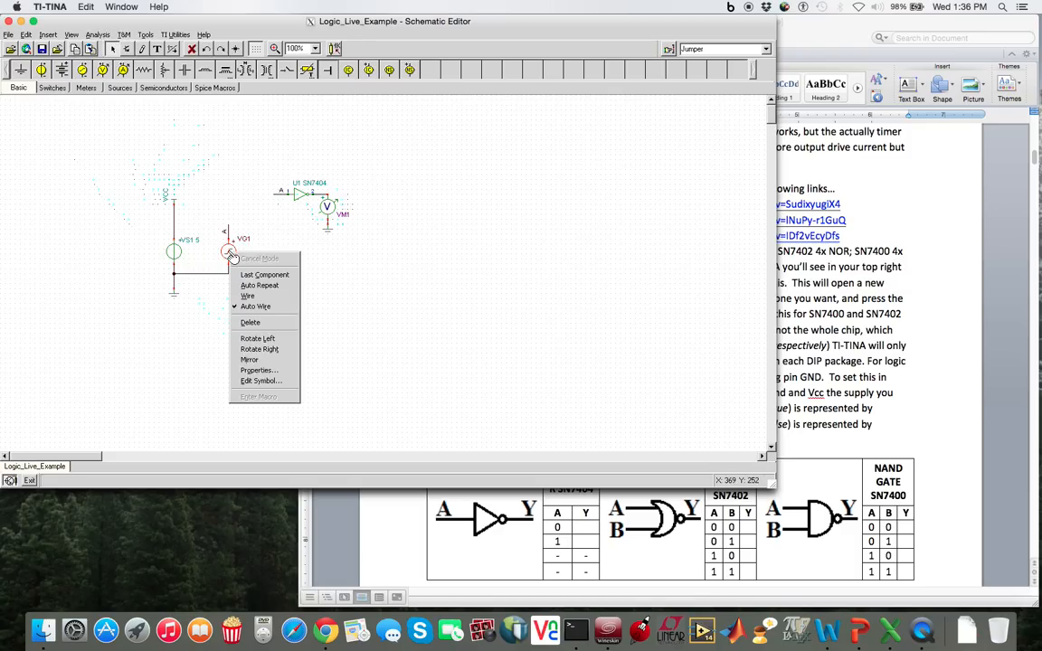
{"action": "left_click", "coordinate": [260, 371]}
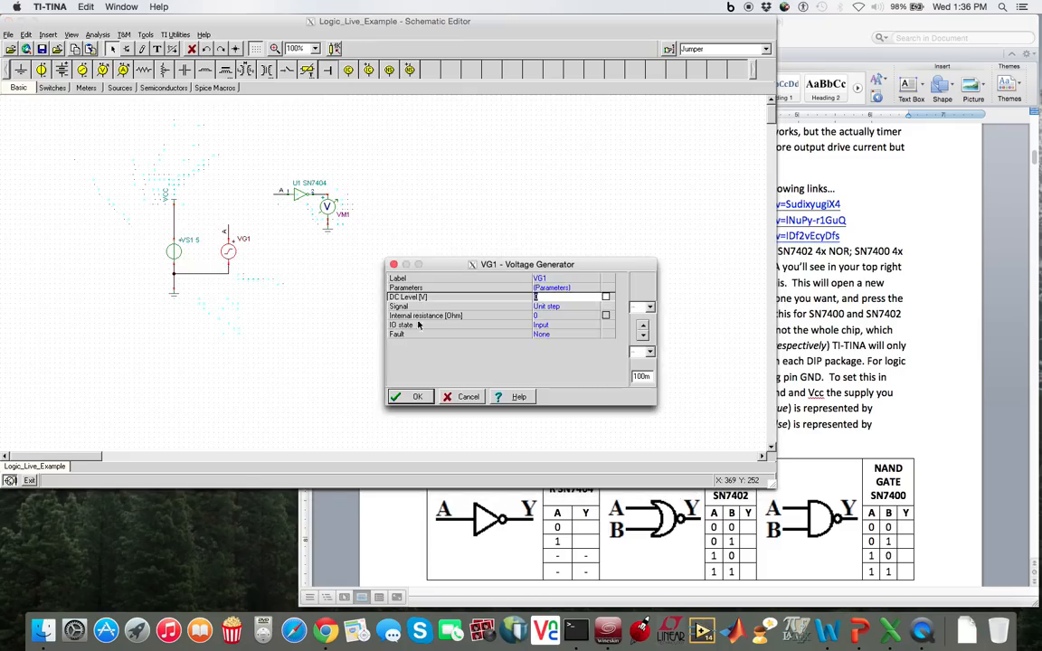
{"action": "left_click", "coordinate": [581, 307]}
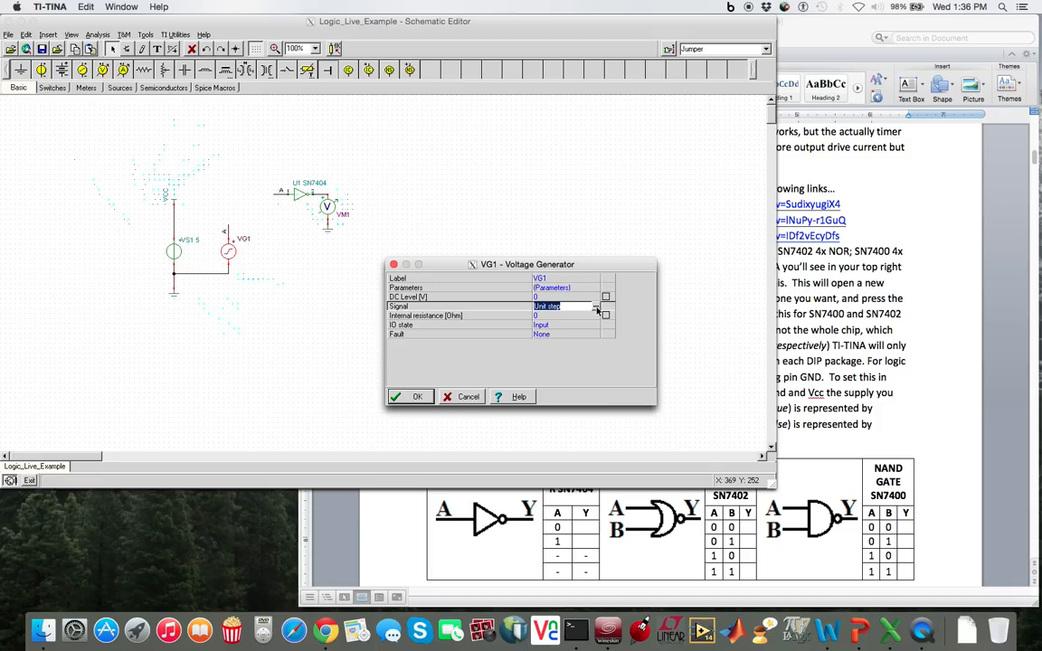
{"action": "left_click", "coordinate": [596, 309]}
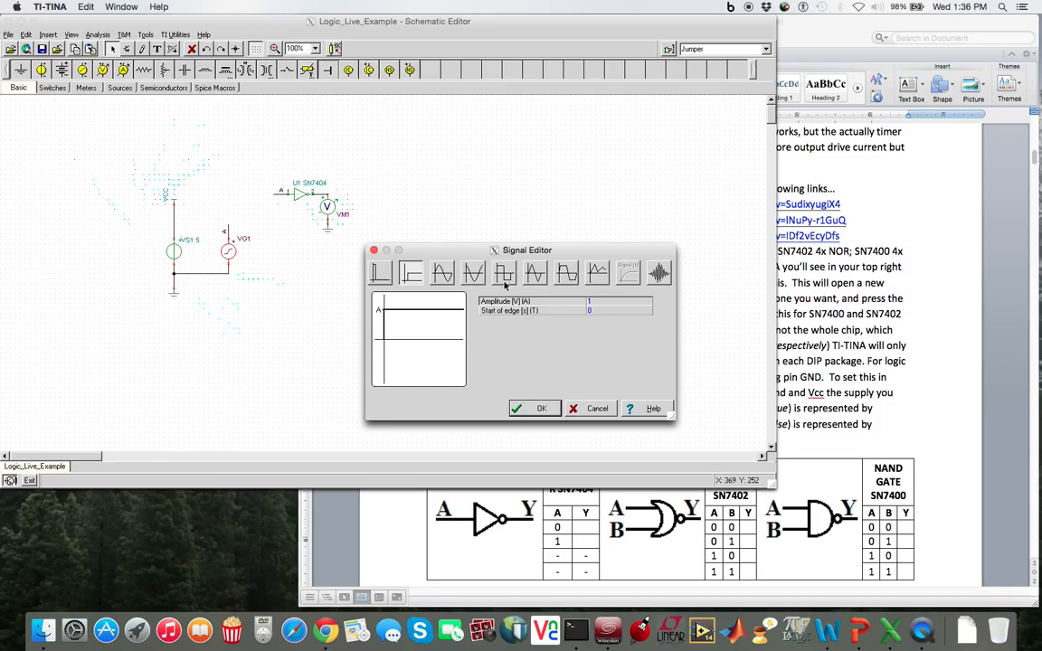
{"action": "left_click", "coordinate": [504, 274]}
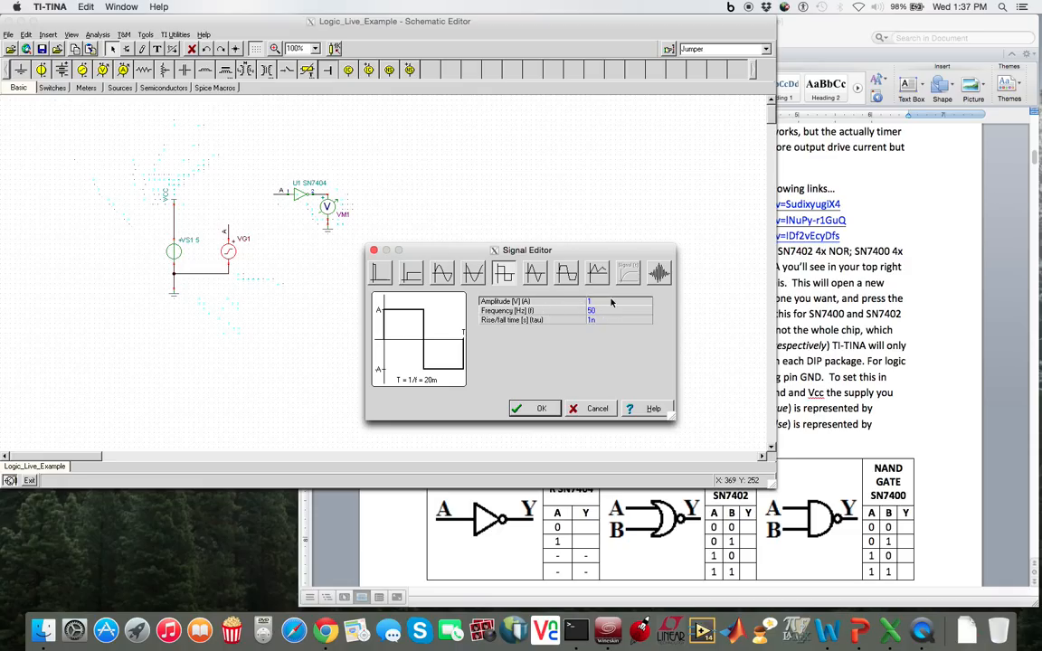
{"action": "left_click", "coordinate": [588, 301]}
{"action": "type", "text": "2.5"}
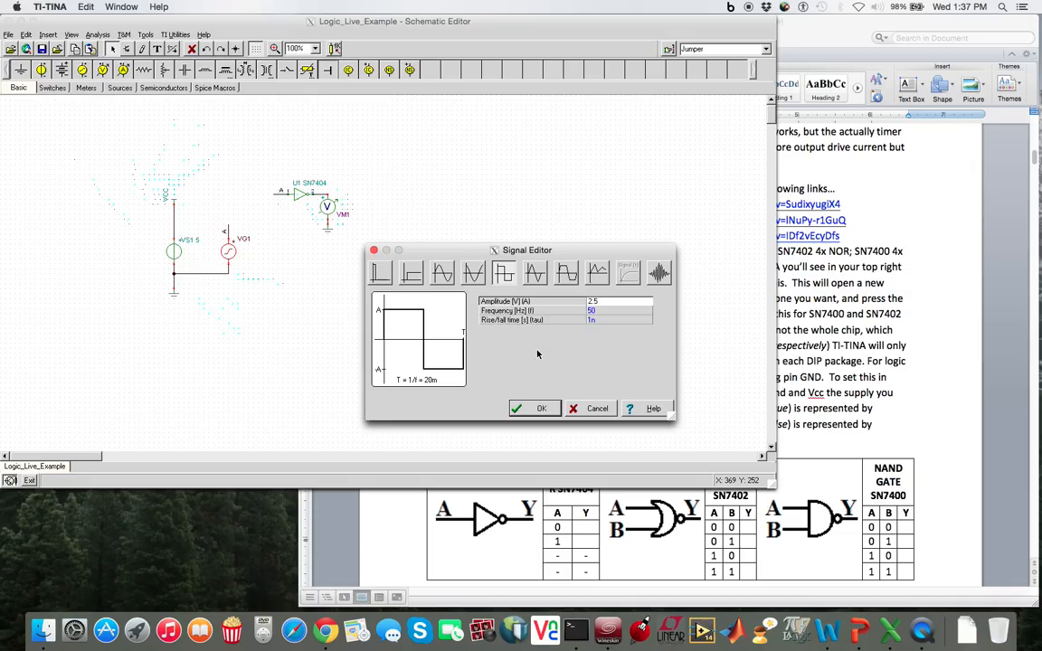
{"action": "left_click", "coordinate": [540, 409]}
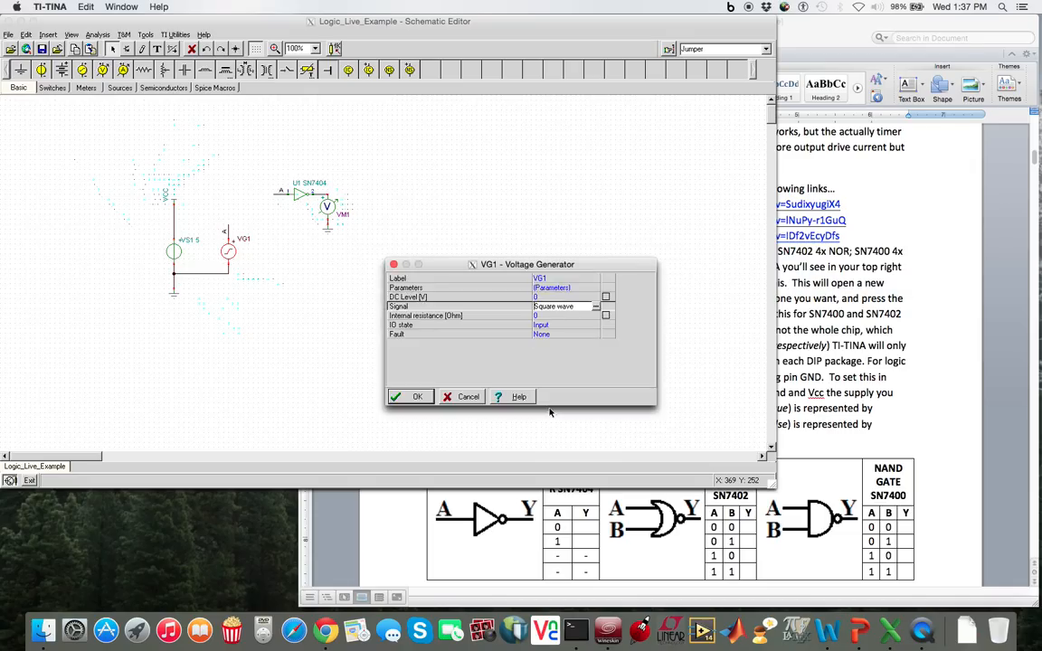
- Set the voltage generator's DC level to 2.5 V and apply its properties
{"action": "left_click", "coordinate": [546, 298]}
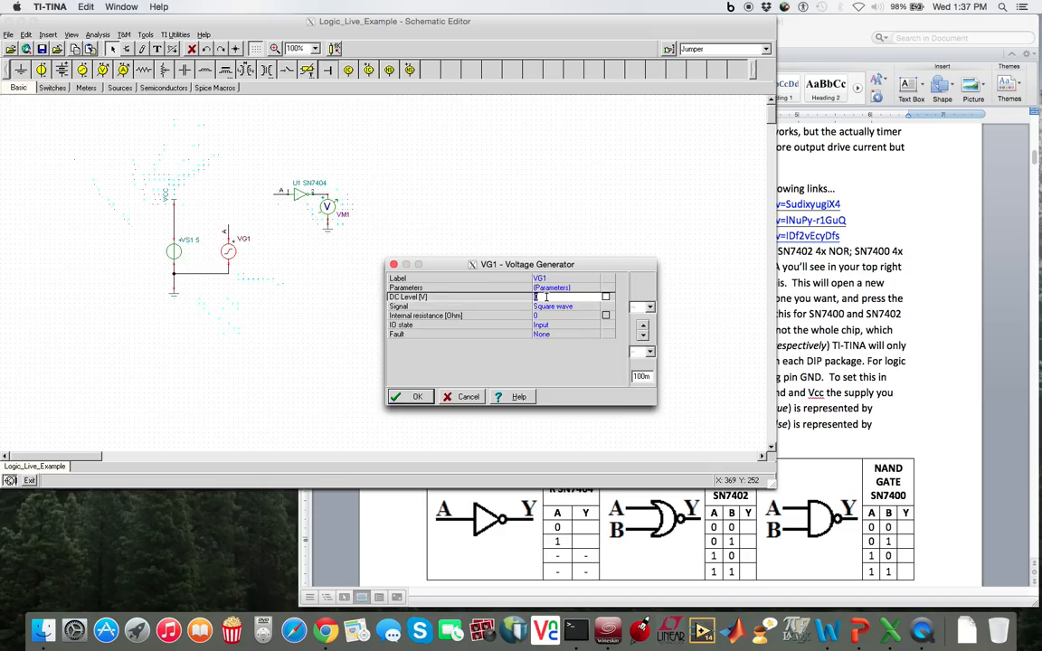
{"action": "left_click", "coordinate": [571, 307]}
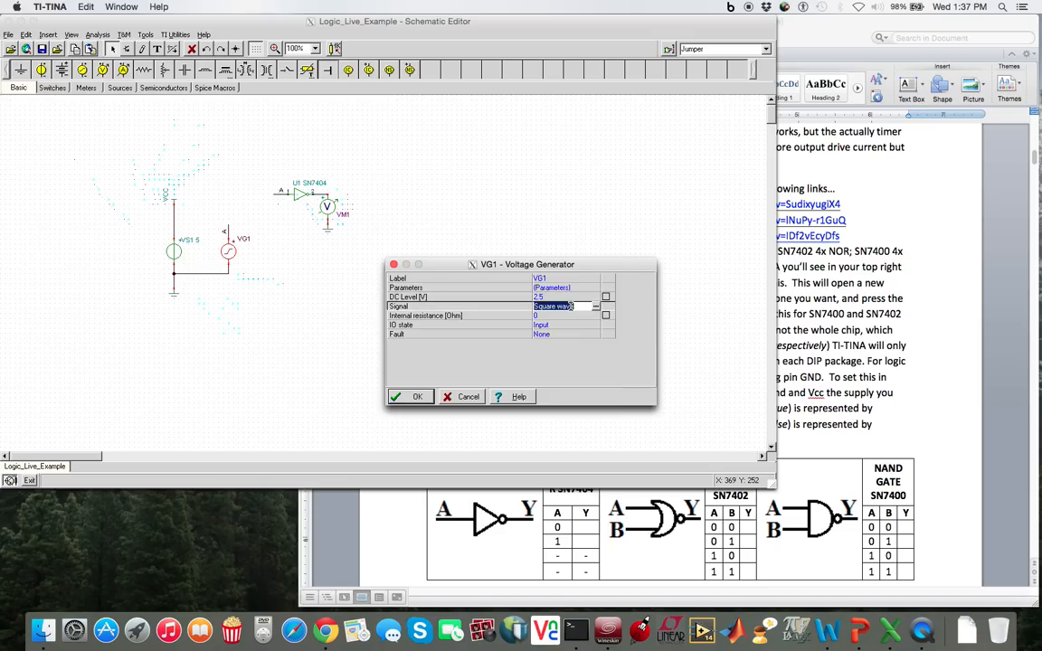
{"action": "left_click", "coordinate": [536, 377]}
{"action": "left_click", "coordinate": [417, 398]}
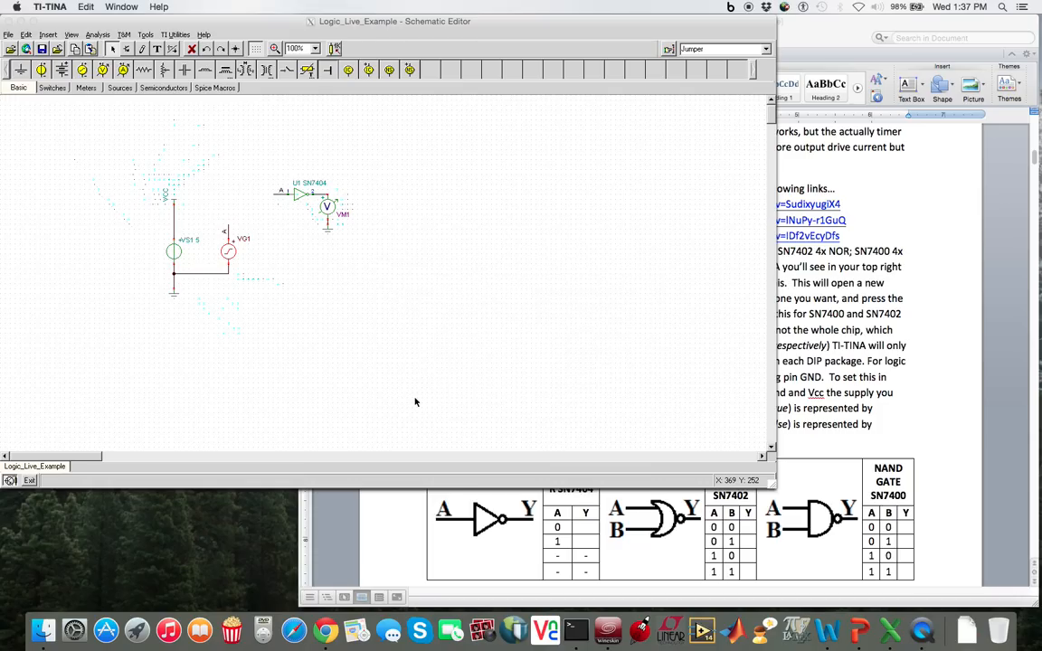
{"action": "left_click", "coordinate": [260, 257]}
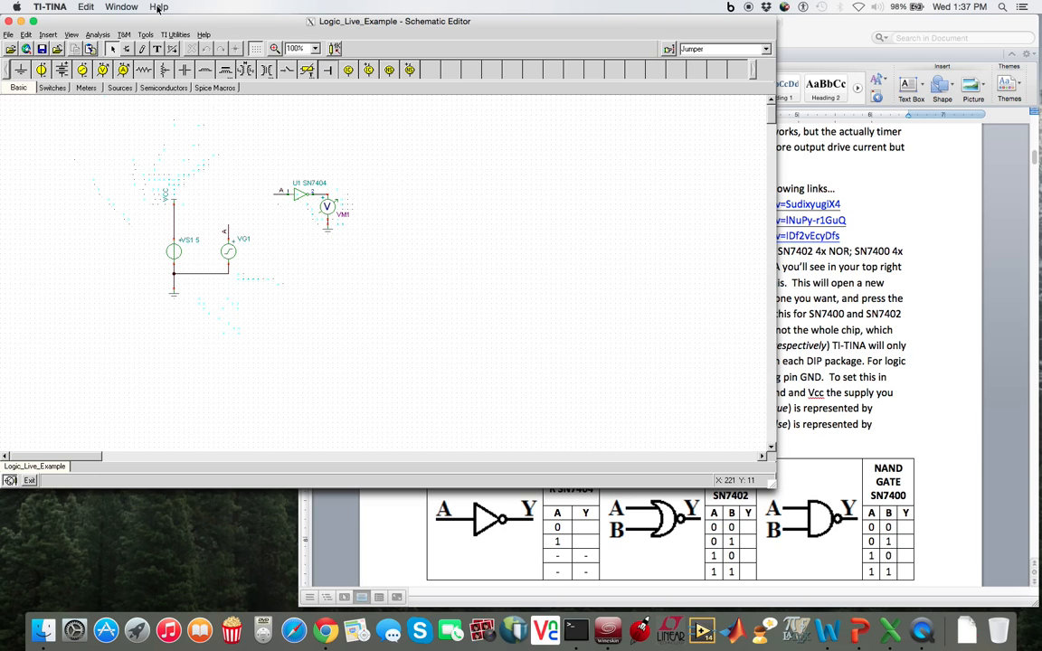
- Run a transient analysis from 0 to 25 ms with zero initial values and move the result plot clear of the circuit
{"action": "left_click", "coordinate": [101, 34]}
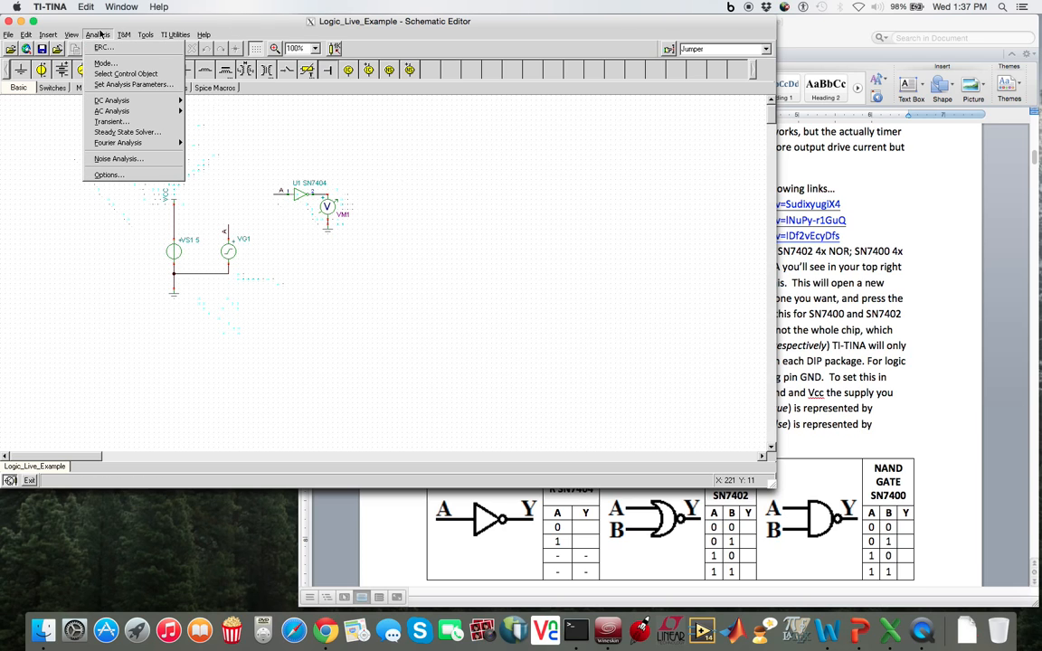
{"action": "left_click", "coordinate": [110, 122]}
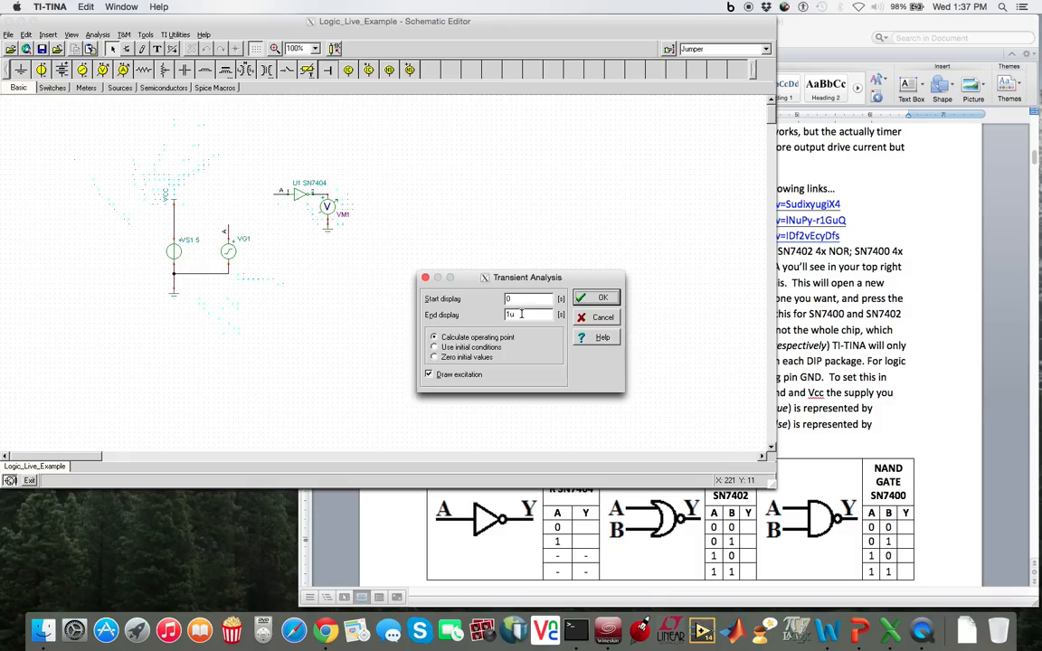
{"action": "key", "text": "Tab"}
{"action": "type", "text": "25m"}
{"action": "left_click", "coordinate": [604, 299]}
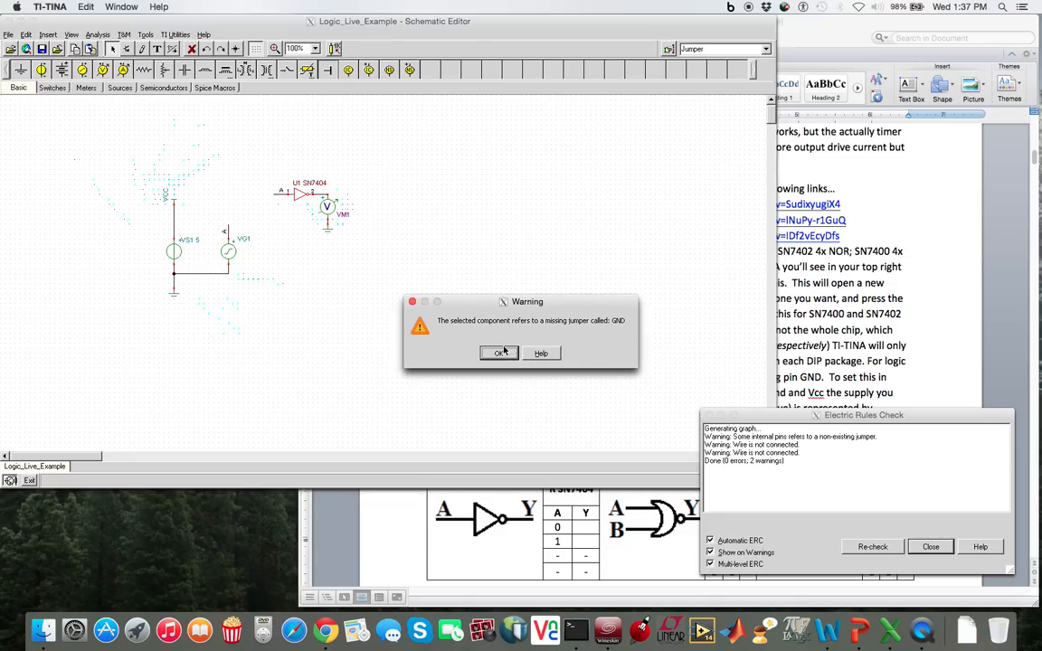
{"action": "left_click", "coordinate": [498, 354]}
{"action": "left_click", "coordinate": [499, 353]}
{"action": "left_click", "coordinate": [499, 357]}
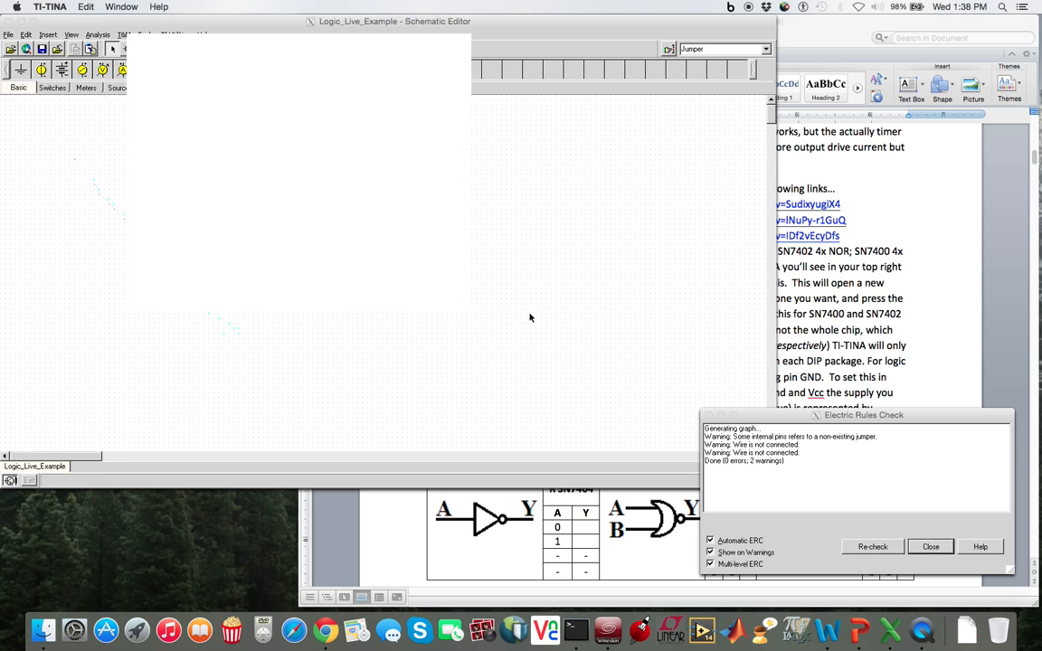
{"action": "left_click_drag", "start_coordinate": [279, 47], "coordinate": [708, 89]}
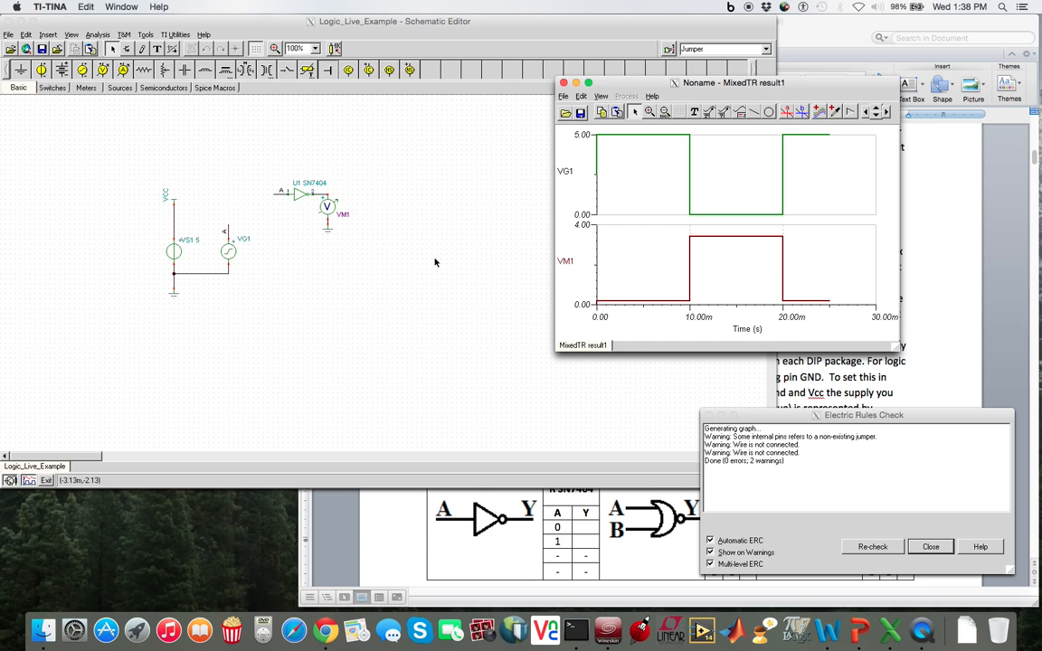
- Set the label of the volt meter at the inverter's output to INV_OUT
{"action": "left_click", "coordinate": [376, 225]}
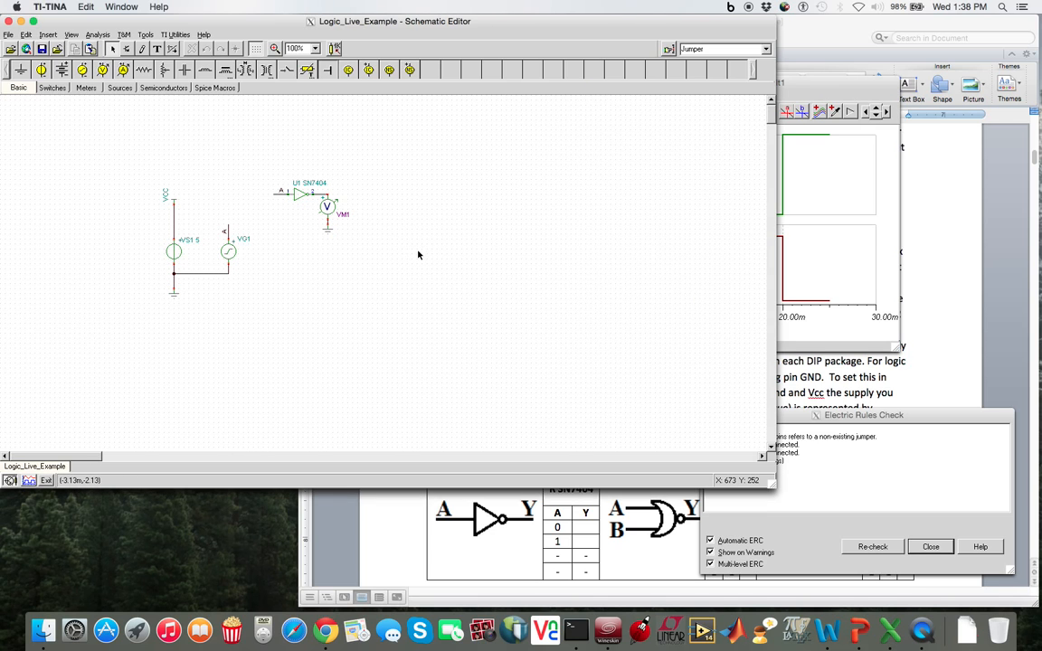
{"action": "double_click", "coordinate": [333, 206]}
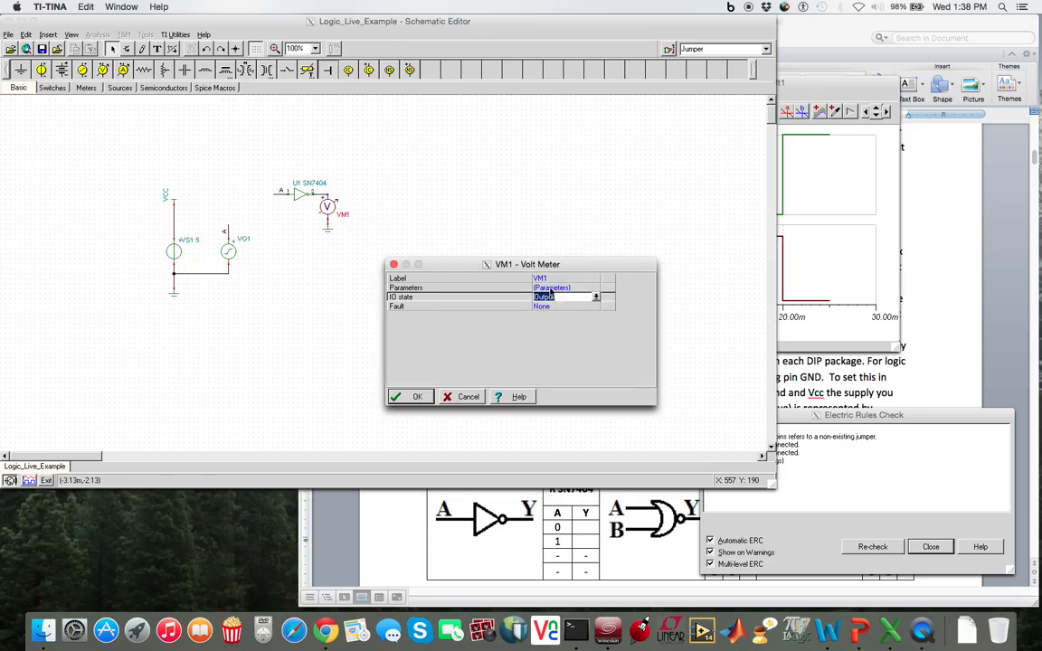
{"action": "left_click", "coordinate": [553, 277]}
{"action": "type", "text": "INV_OUT"}
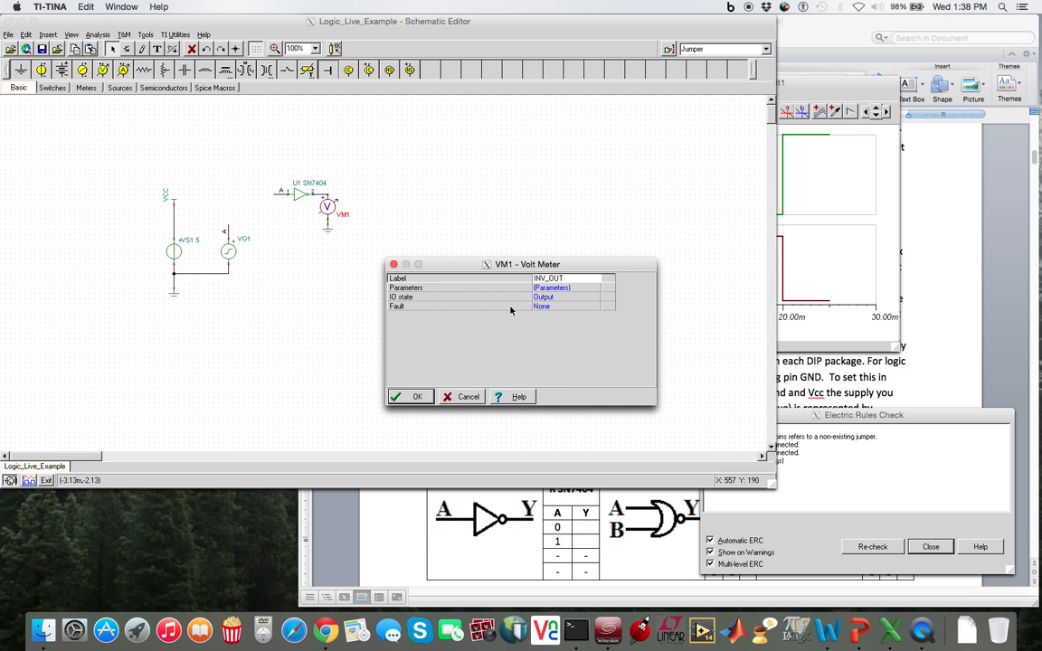
{"action": "left_click", "coordinate": [404, 396]}
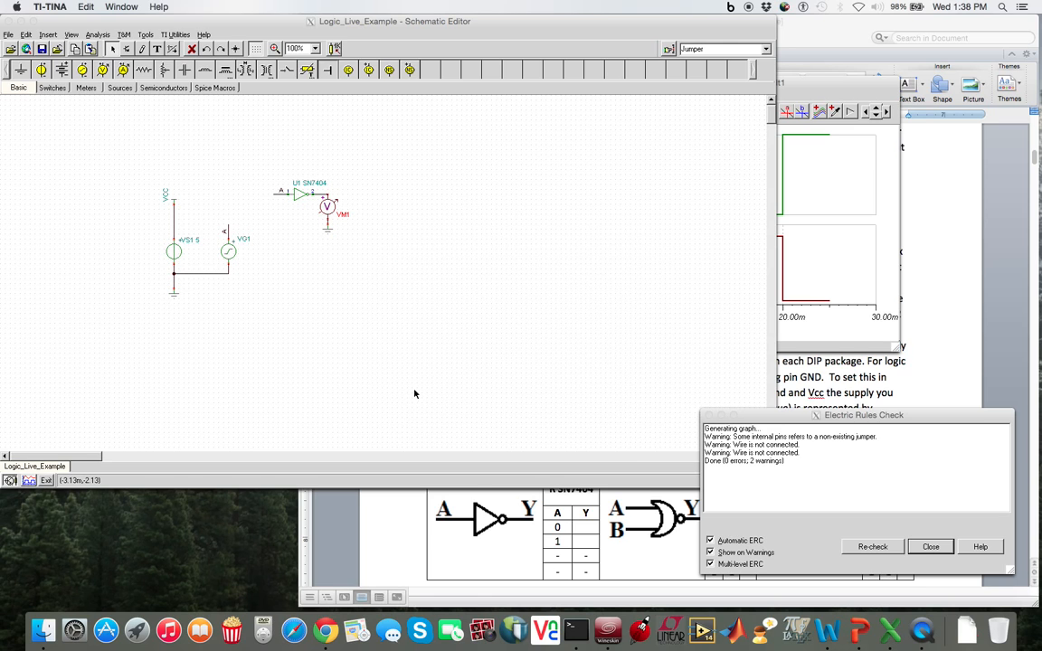
- Place a jumper on the ground wire beside the voltage generator and label it GND
{"action": "left_click", "coordinate": [327, 70]}
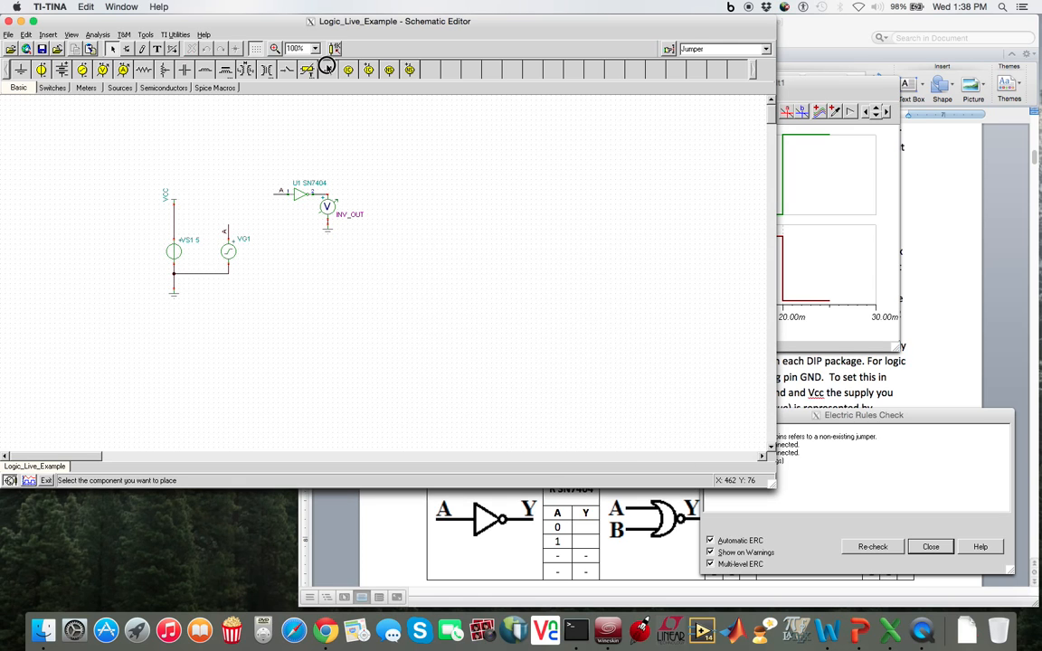
{"action": "left_click", "coordinate": [241, 275]}
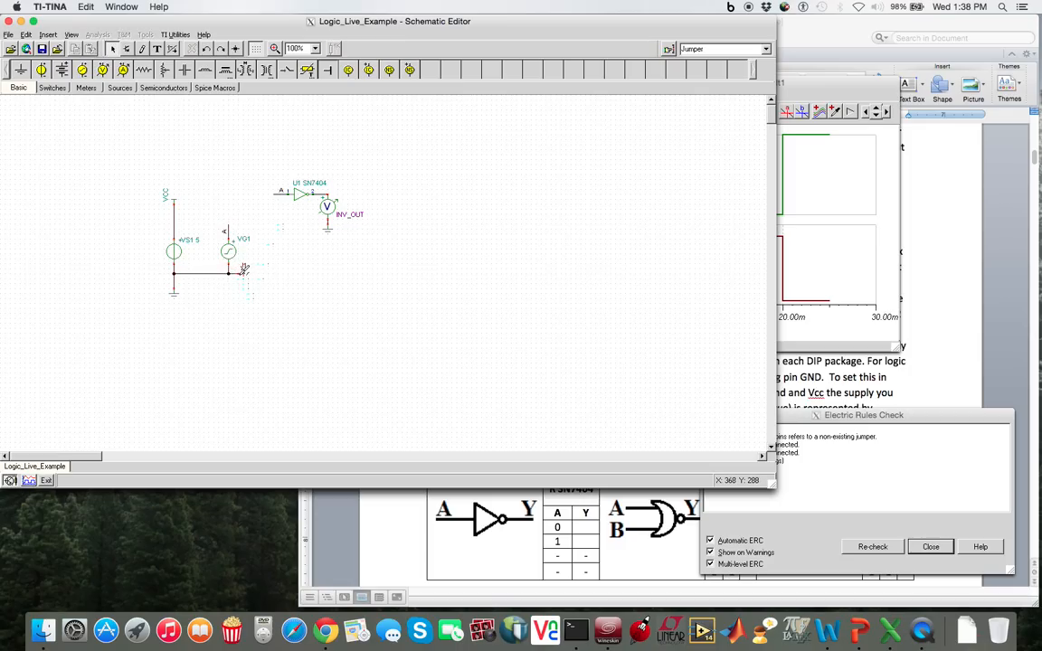
{"action": "right_click", "coordinate": [242, 269]}
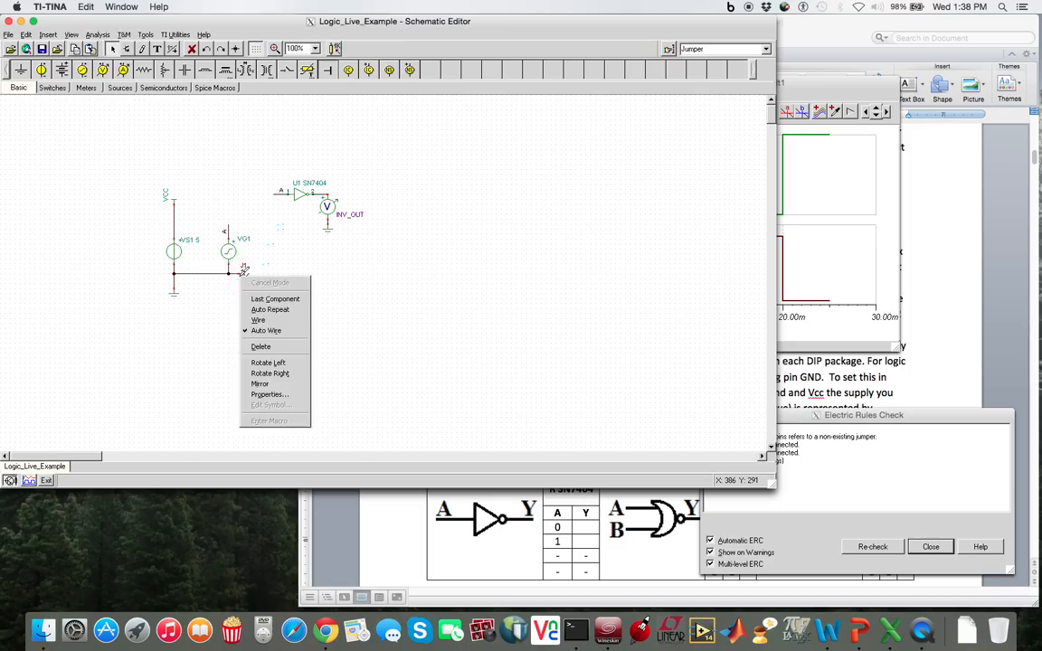
{"action": "left_click", "coordinate": [268, 395]}
{"action": "type", "text": "GND"}
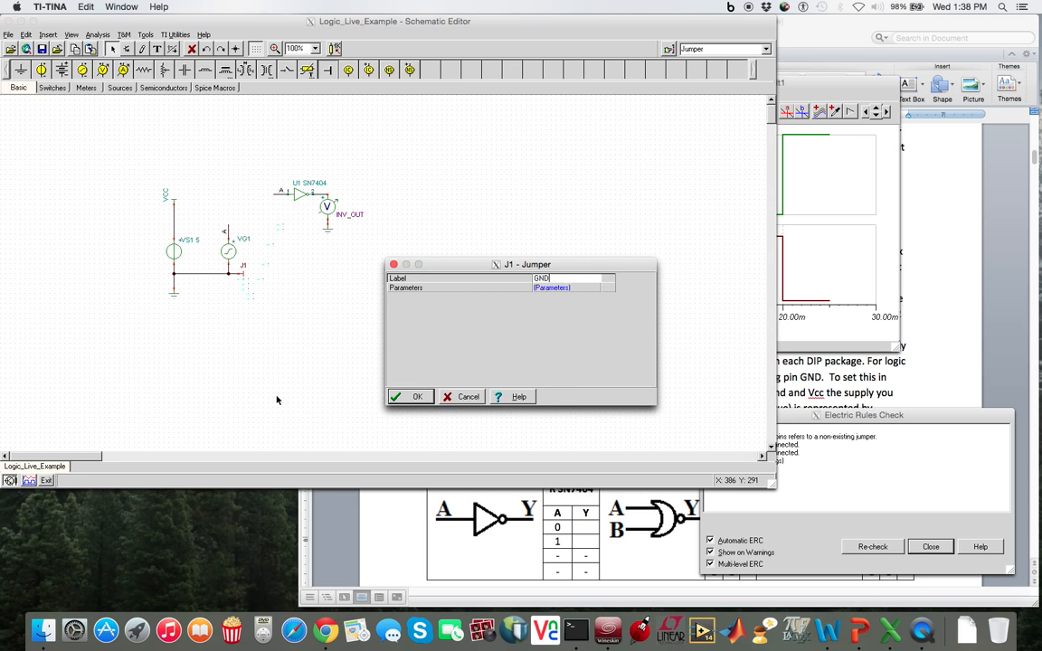
{"action": "left_click", "coordinate": [403, 395]}
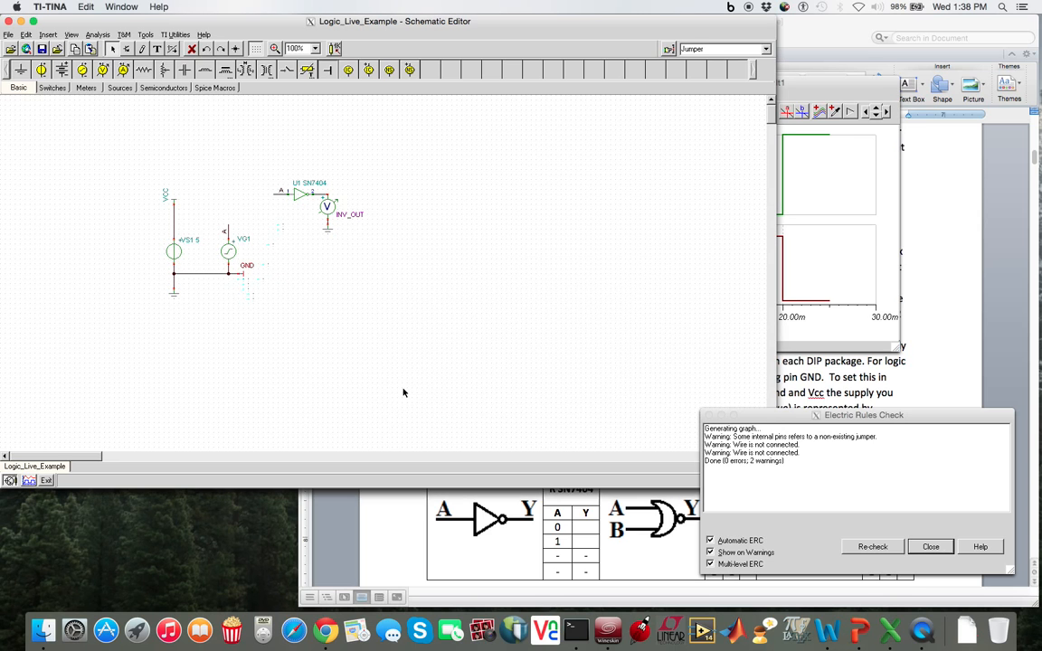
- Save the schematic and rerun the transient analysis from 0 to 25 ms, moving the new plot clear of the circuit
{"action": "left_click", "coordinate": [42, 52]}
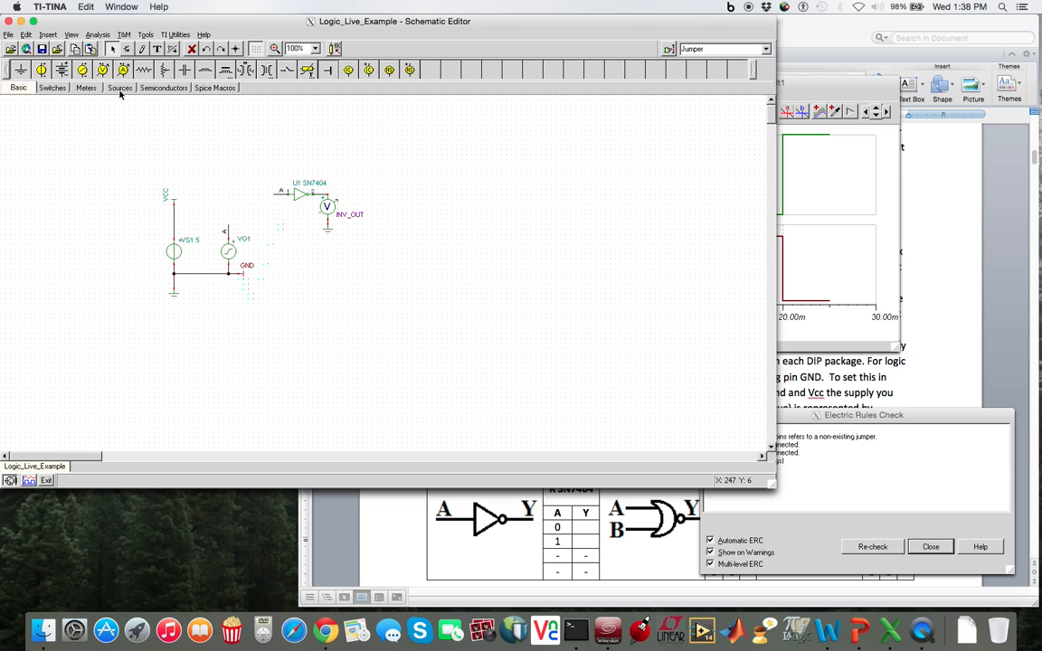
{"action": "left_click", "coordinate": [97, 34]}
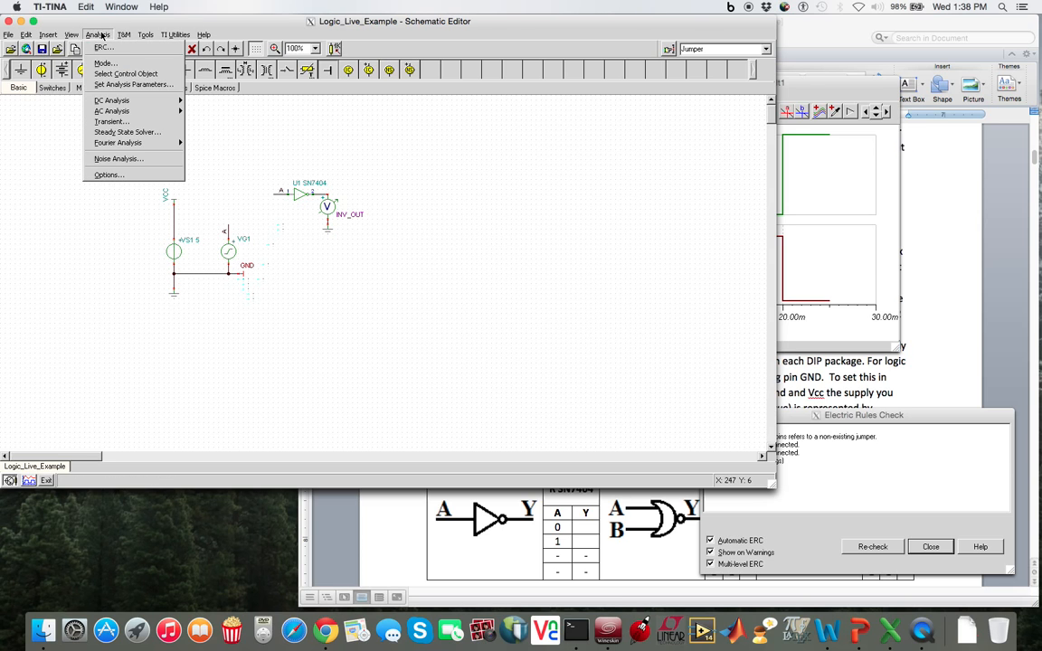
{"action": "left_click", "coordinate": [126, 123]}
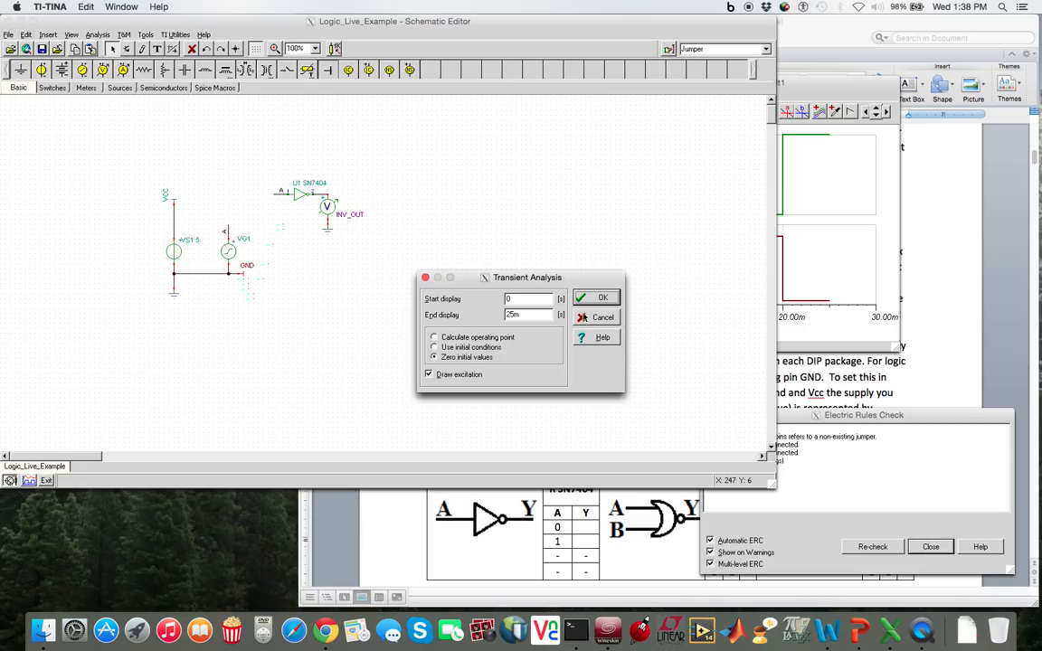
{"action": "left_click", "coordinate": [597, 297]}
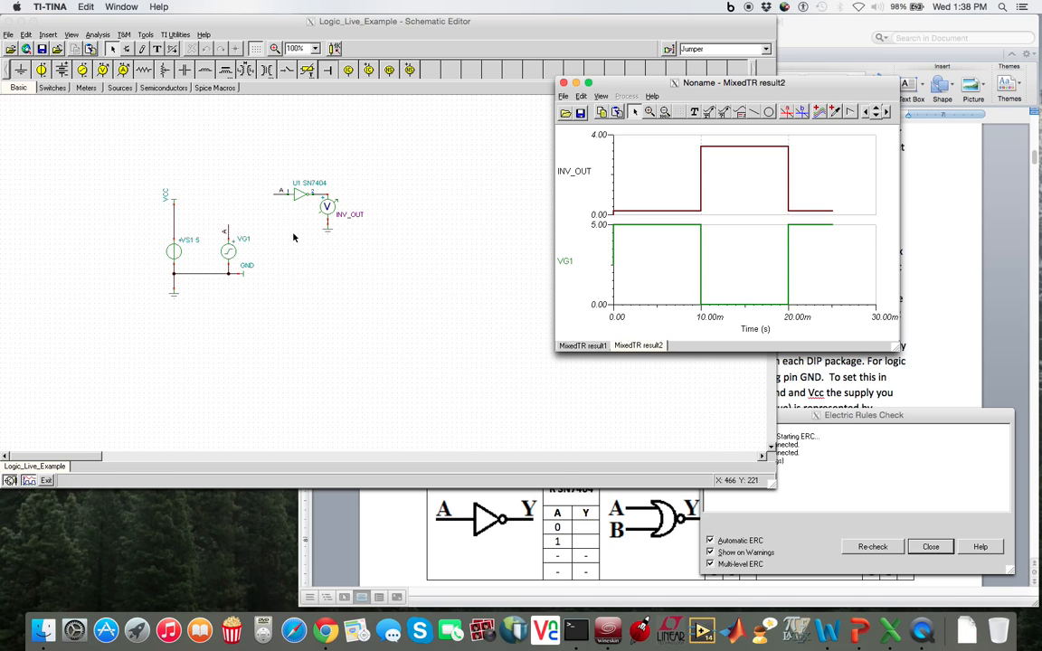
{"action": "left_click_drag", "start_coordinate": [630, 85], "coordinate": [706, 90]}
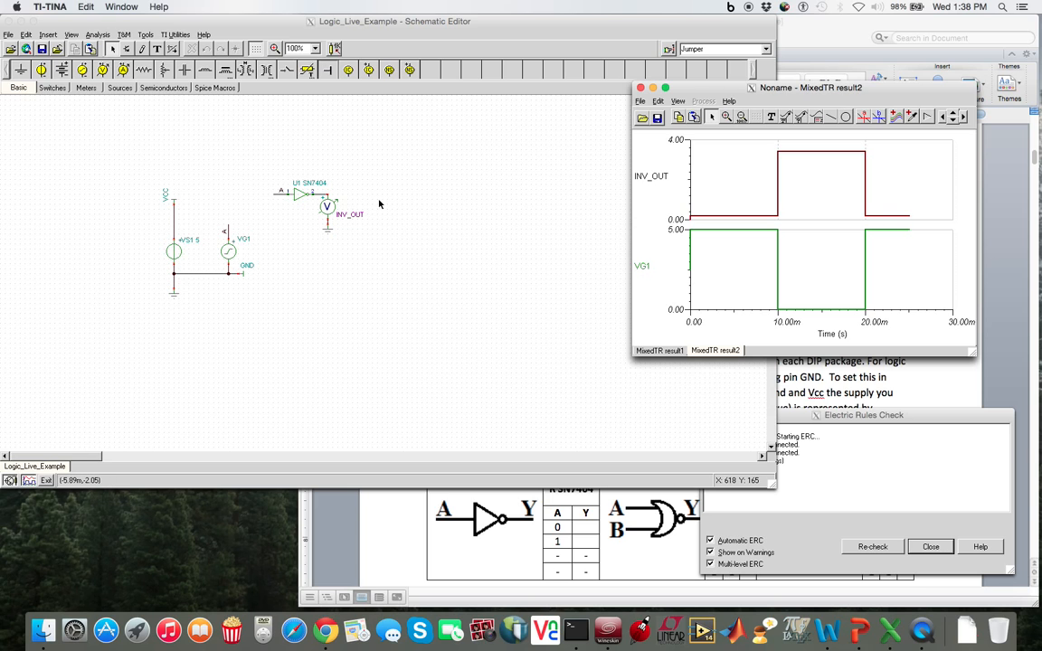
- Set the label of the square-wave voltage generator to SLOW_CLK
{"action": "left_click", "coordinate": [222, 217]}
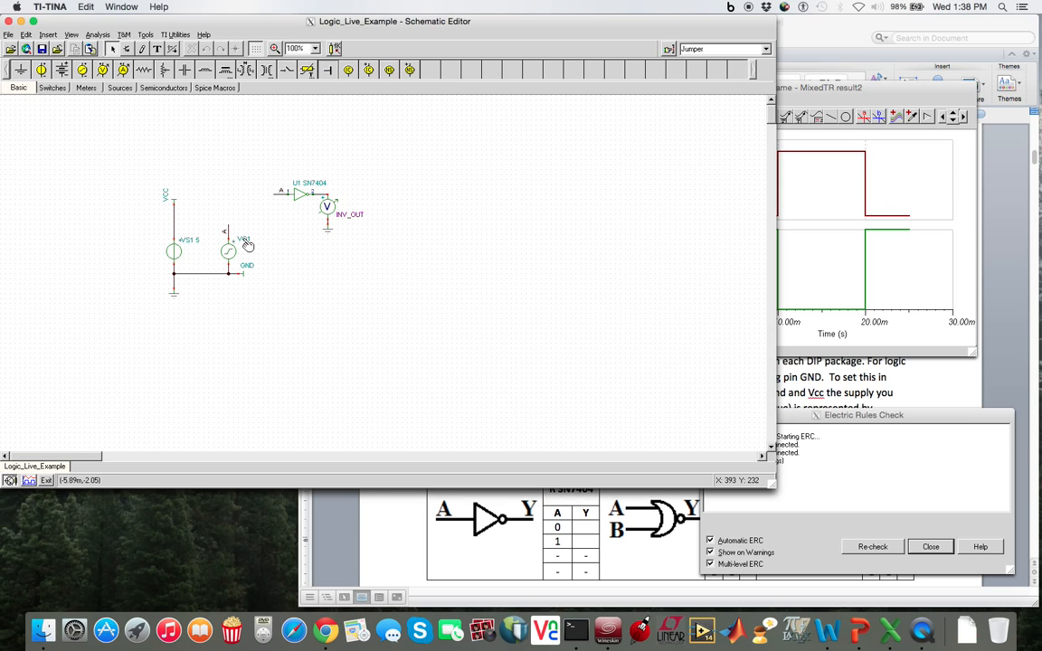
{"action": "double_click", "coordinate": [248, 246]}
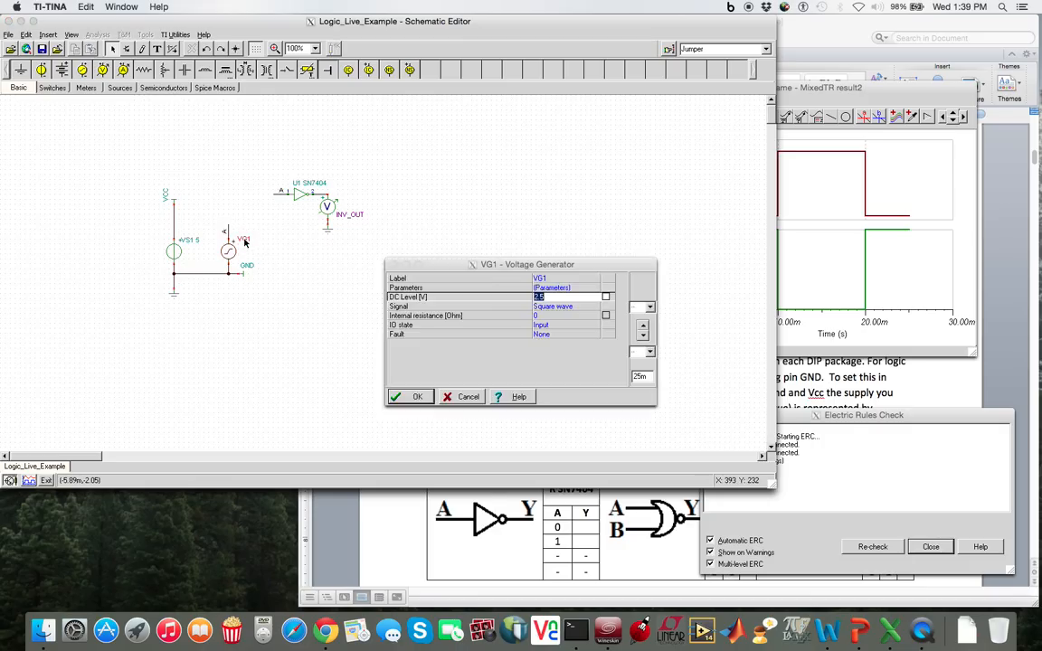
{"action": "left_click", "coordinate": [549, 279]}
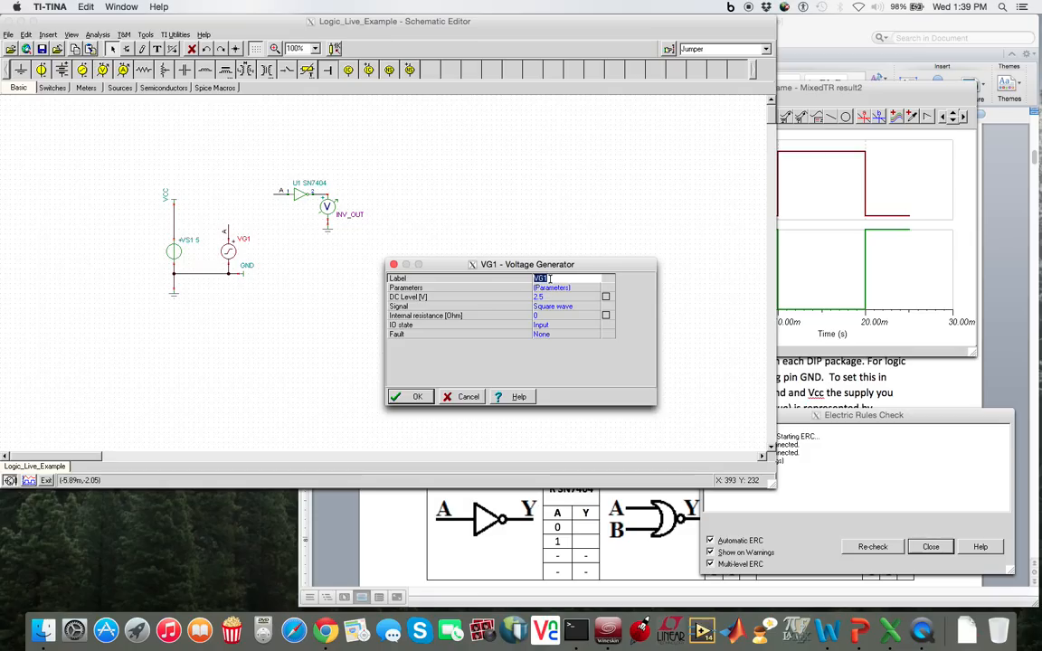
{"action": "type", "text": "SLOW_CLK"}
{"action": "key", "text": "Return"}
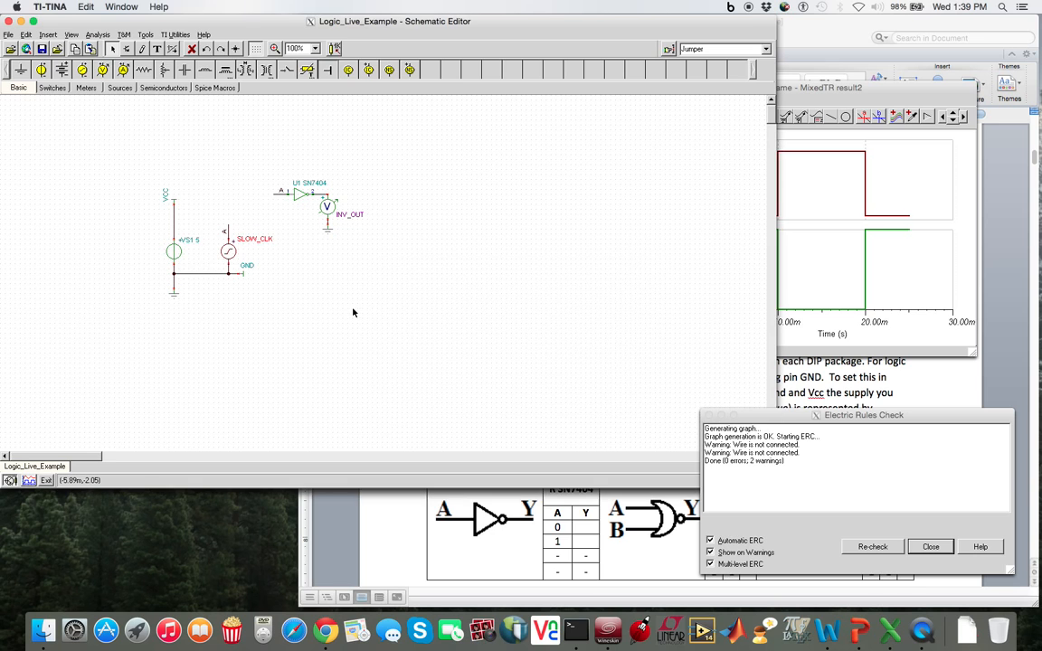
{"action": "left_click", "coordinate": [268, 288]}
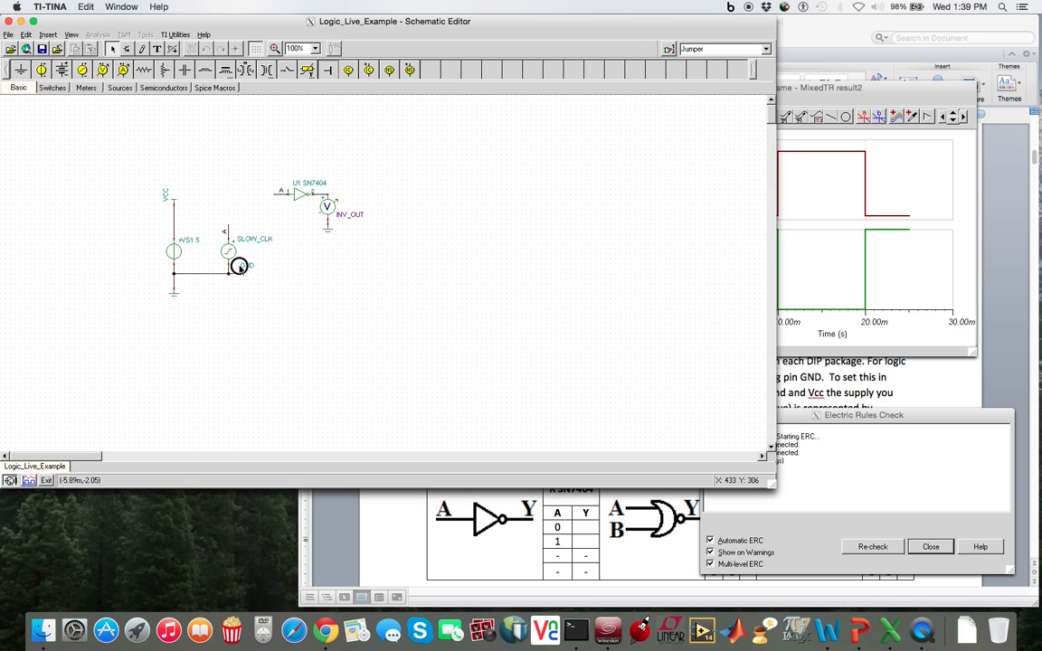
- Move the GND jumper farther along the ground wire and shift the inverter with its volt meter away from the sources
{"action": "left_click_drag", "start_coordinate": [235, 259], "coordinate": [299, 281]}
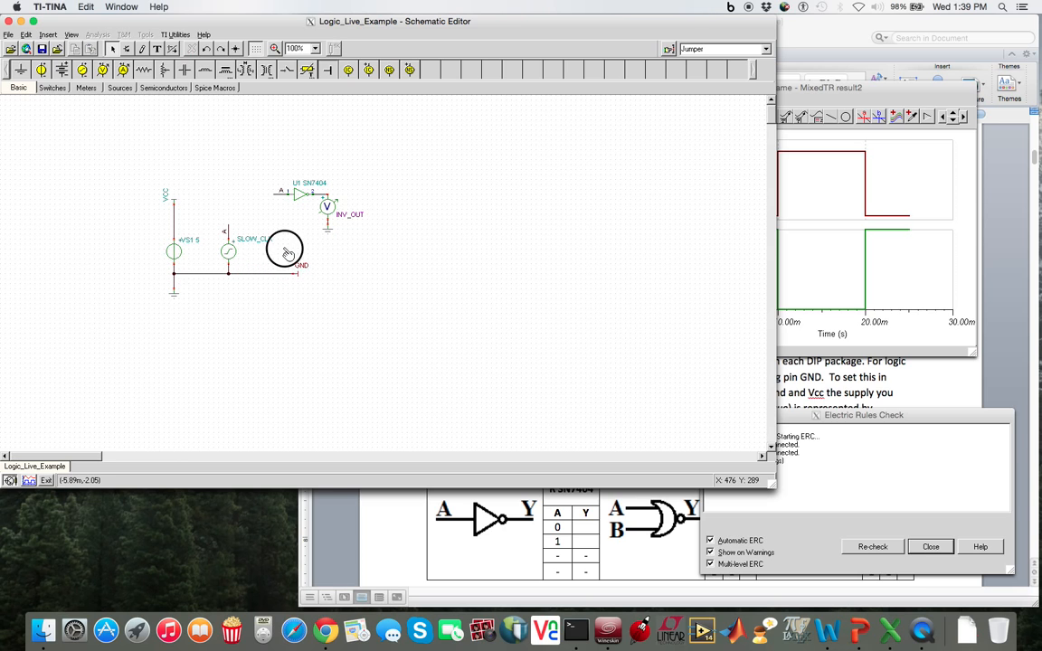
{"action": "left_click_drag", "start_coordinate": [260, 168], "coordinate": [371, 238]}
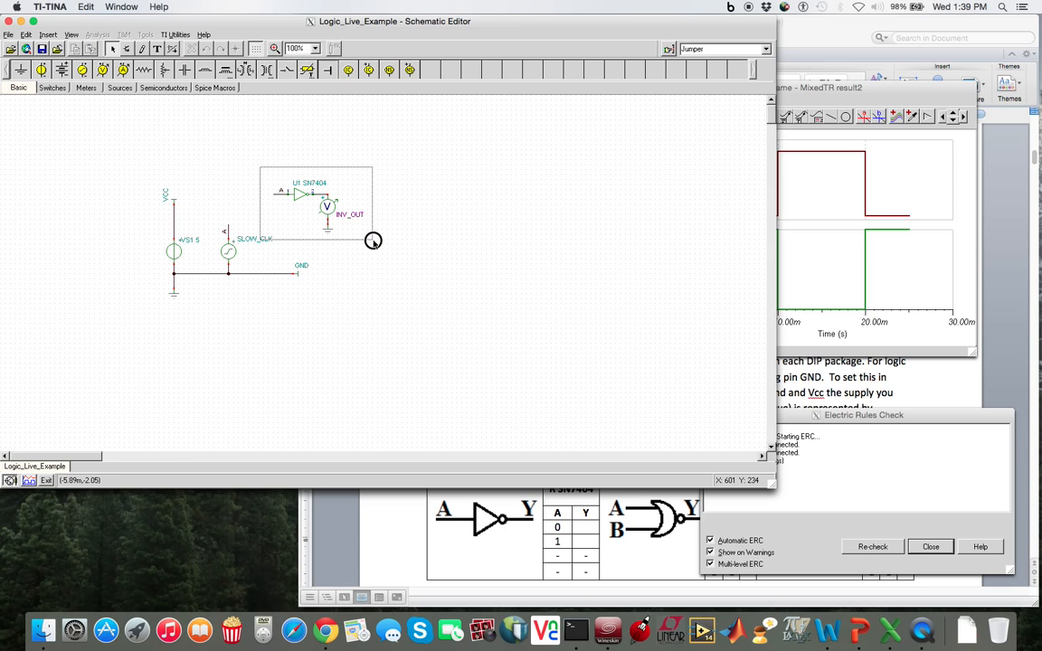
{"action": "left_click", "coordinate": [327, 206]}
{"action": "left_click_drag", "start_coordinate": [327, 206], "coordinate": [408, 157]}
{"action": "left_click", "coordinate": [355, 189]}
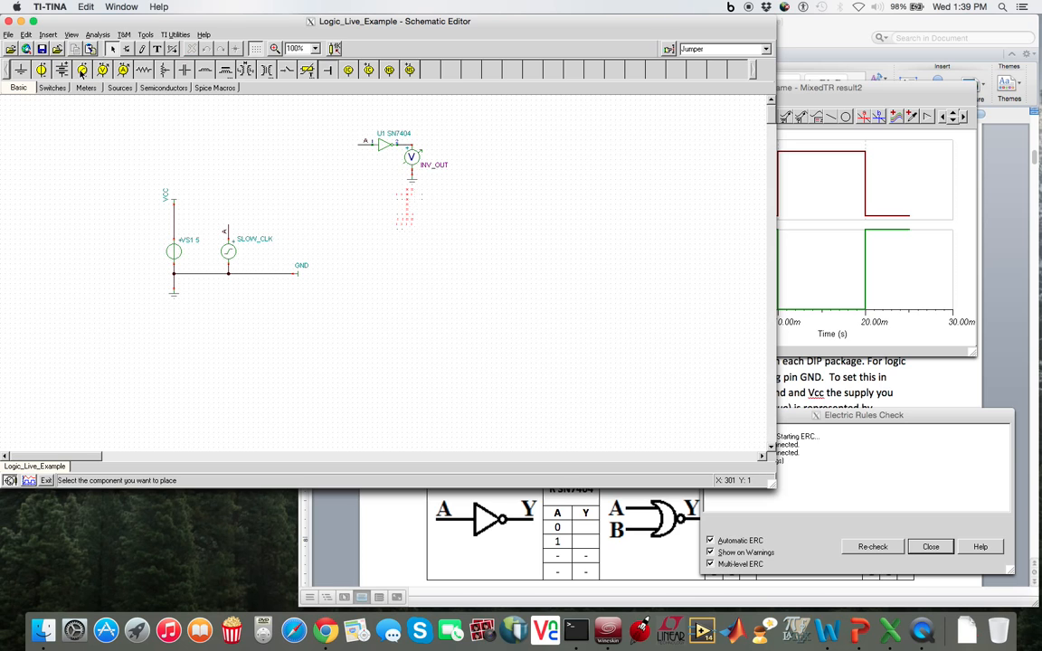
- Place a second voltage generator on the ground wire between SLOW_CLK and the GND jumper, with its label close beside it
{"action": "left_click", "coordinate": [83, 70]}
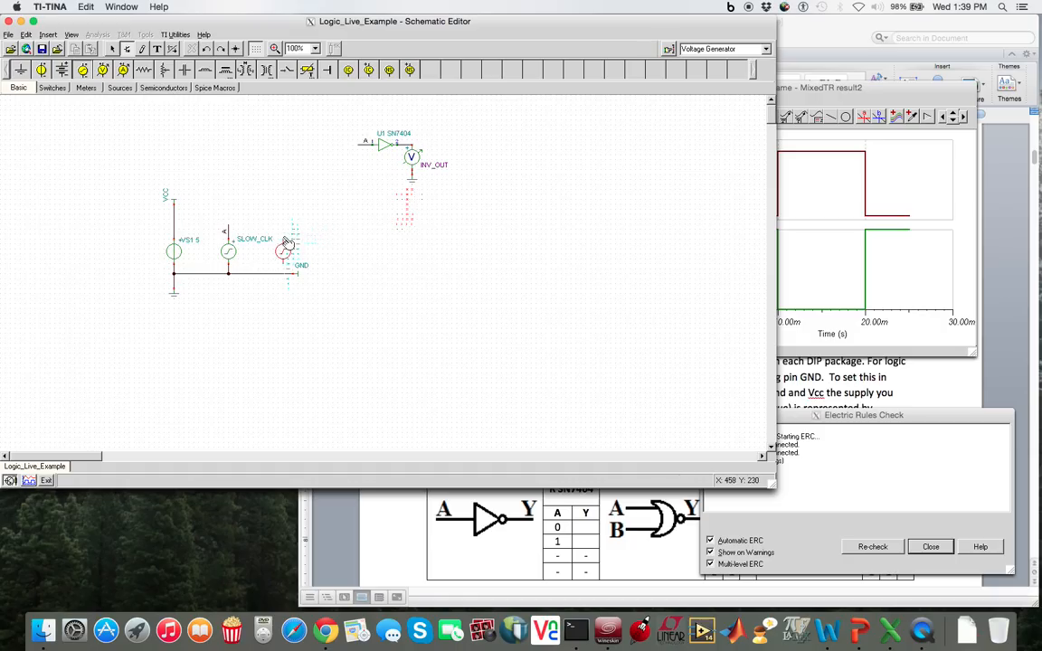
{"action": "left_click", "coordinate": [289, 244]}
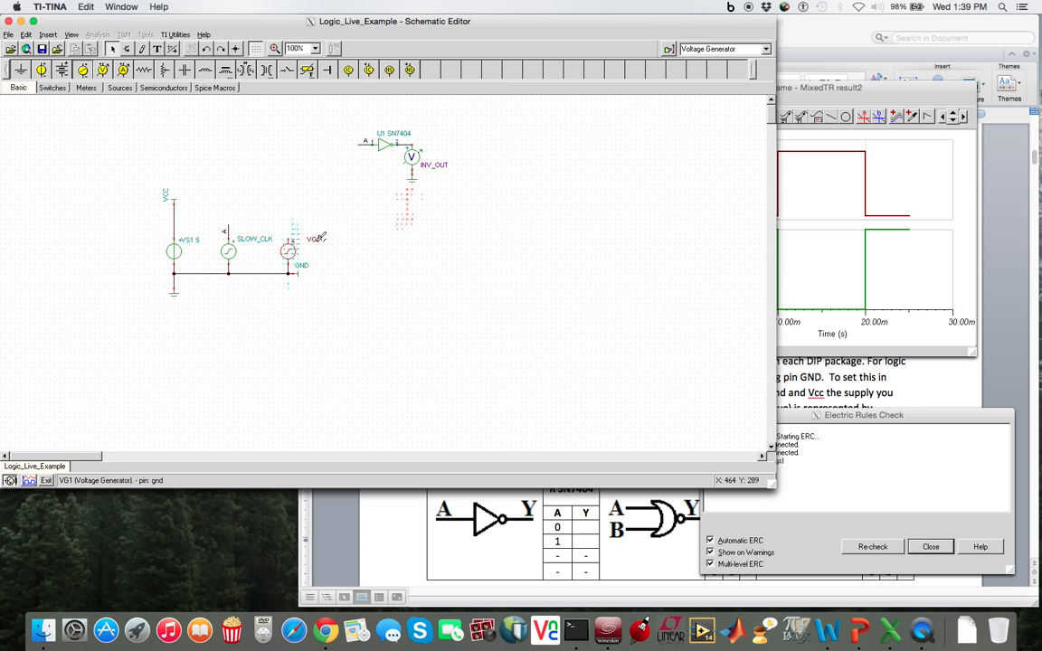
{"action": "mouse_move", "coordinate": [314, 242]}
{"action": "left_mouse_down"}
{"action": "mouse_move", "coordinate": [303, 239]}
{"action": "mouse_move", "coordinate": [315, 242]}
{"action": "left_mouse_up"}
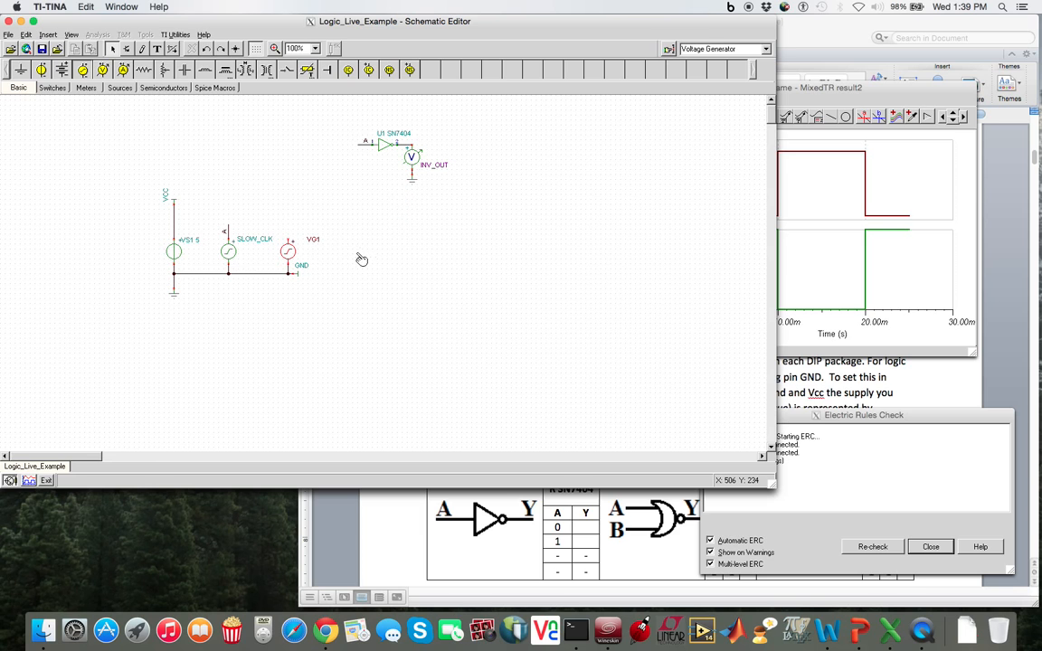
{"action": "left_click", "coordinate": [313, 242]}
- Draw a short wire up from the new generator's positive terminal and set the wire's ID to B
{"action": "left_click", "coordinate": [288, 235]}
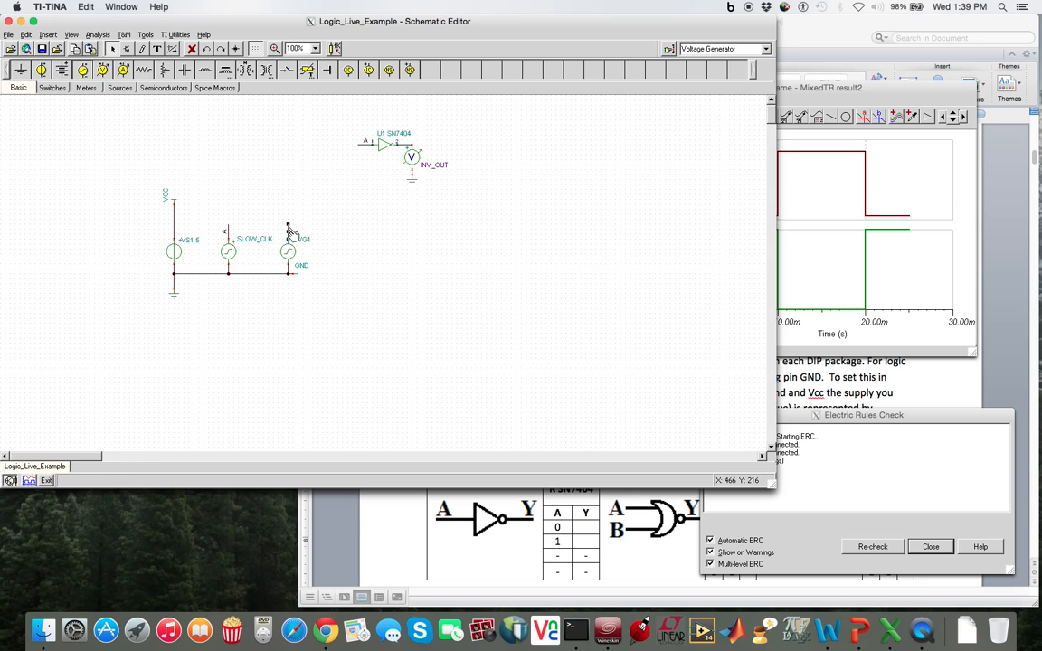
{"action": "right_click", "coordinate": [290, 228]}
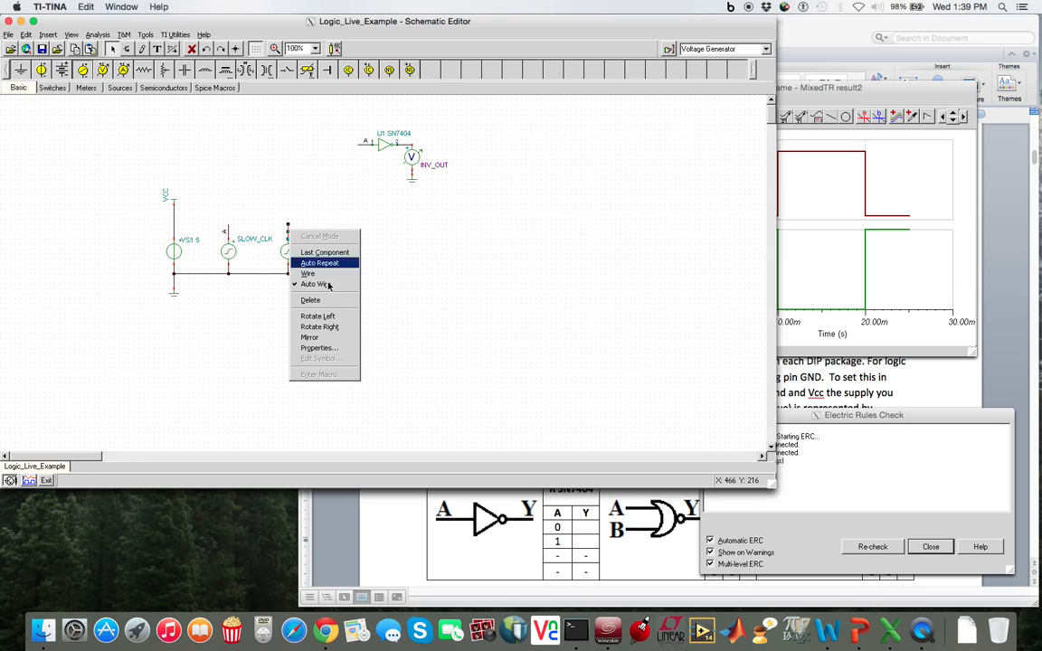
{"action": "left_click", "coordinate": [331, 348]}
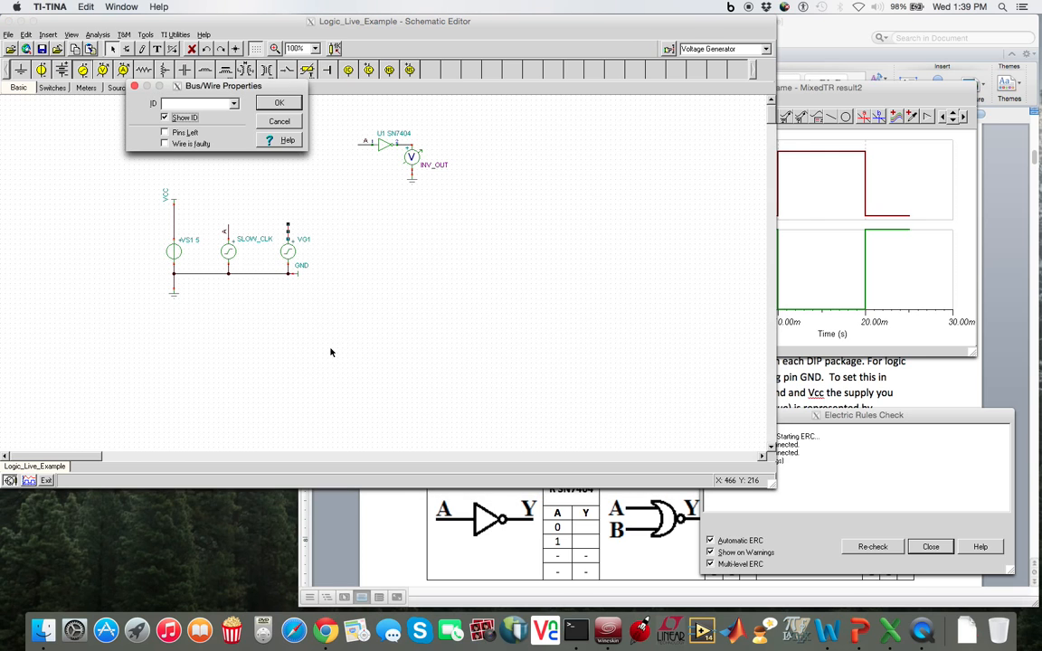
{"action": "left_click", "coordinate": [189, 104]}
{"action": "type", "text": "B"}
{"action": "left_click", "coordinate": [280, 102]}
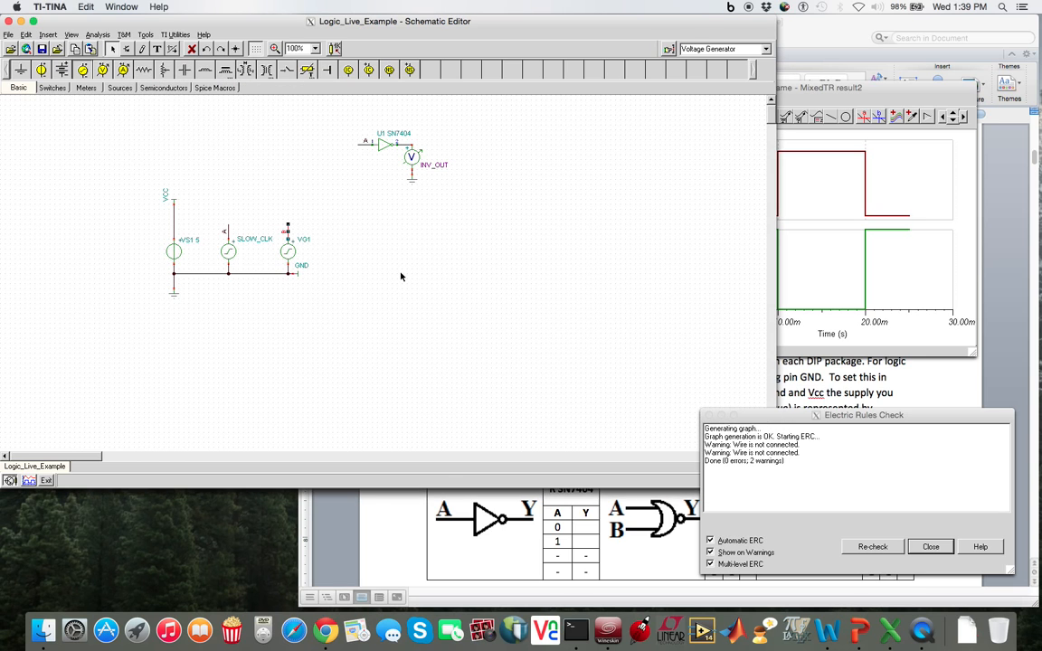
- Set the label of the voltage generator on wire B to FAST_CLK
{"action": "right_click", "coordinate": [286, 254]}
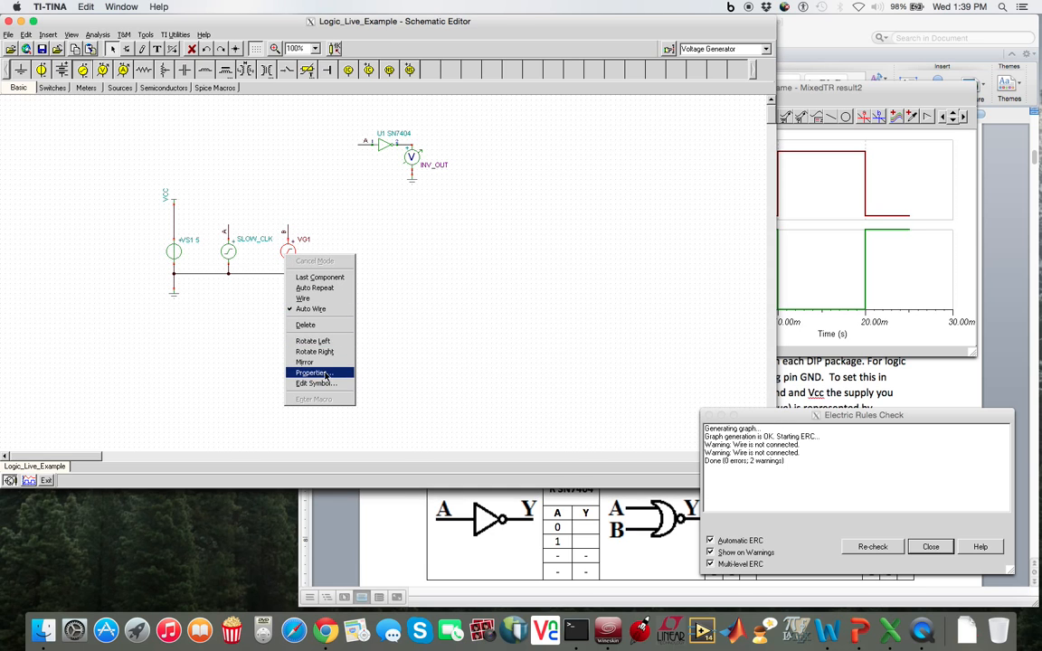
{"action": "left_click", "coordinate": [312, 373]}
{"action": "left_click", "coordinate": [552, 279]}
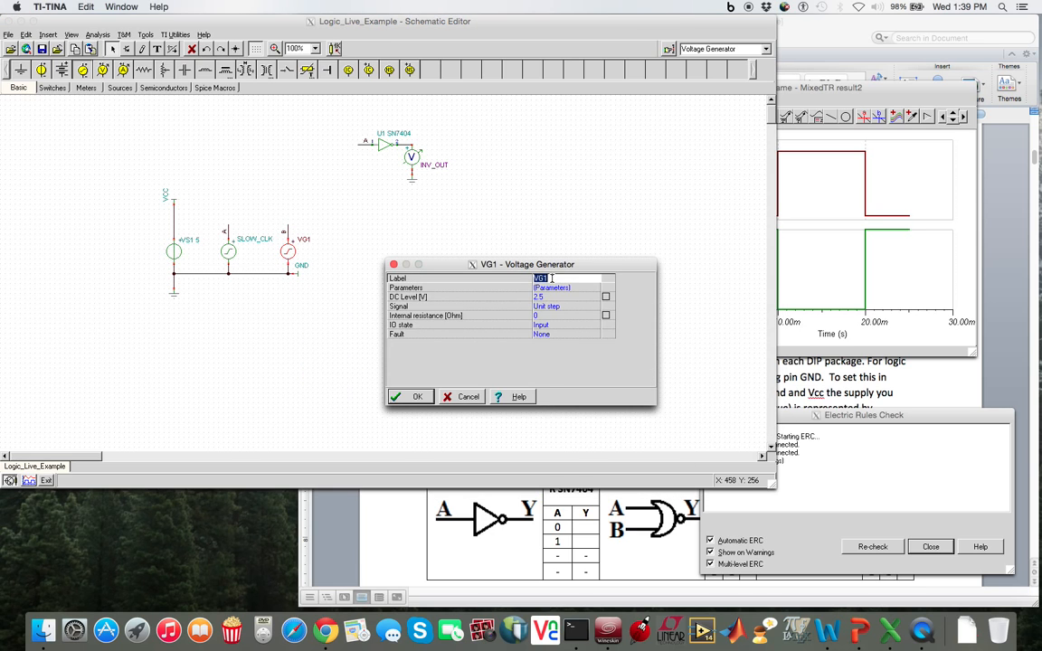
{"action": "type", "text": "FAST_CLK"}
- Set the FAST_CLK generator's signal to a square wave with 2.5 V amplitude and 100 Hz frequency
{"action": "left_click", "coordinate": [570, 308]}
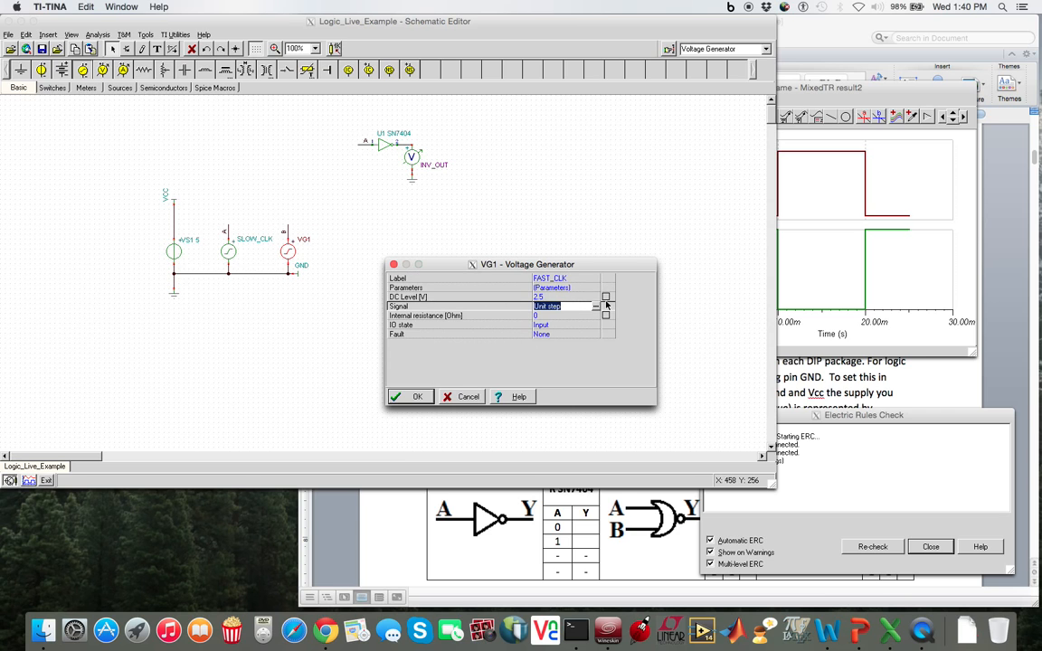
{"action": "left_click", "coordinate": [597, 307]}
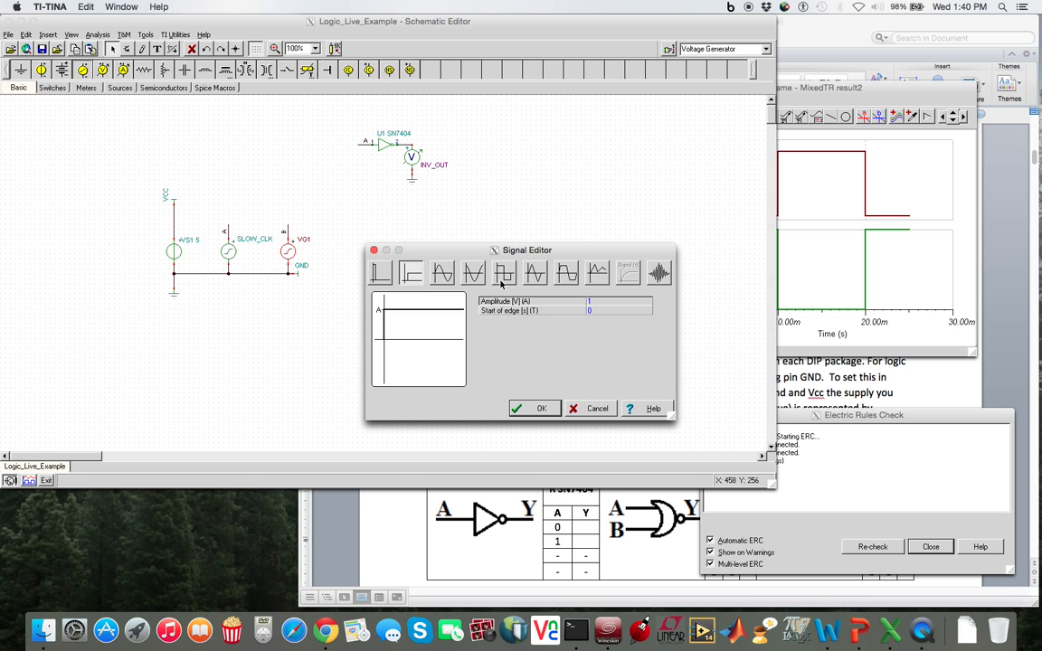
{"action": "left_click", "coordinate": [504, 274]}
{"action": "left_click", "coordinate": [593, 301]}
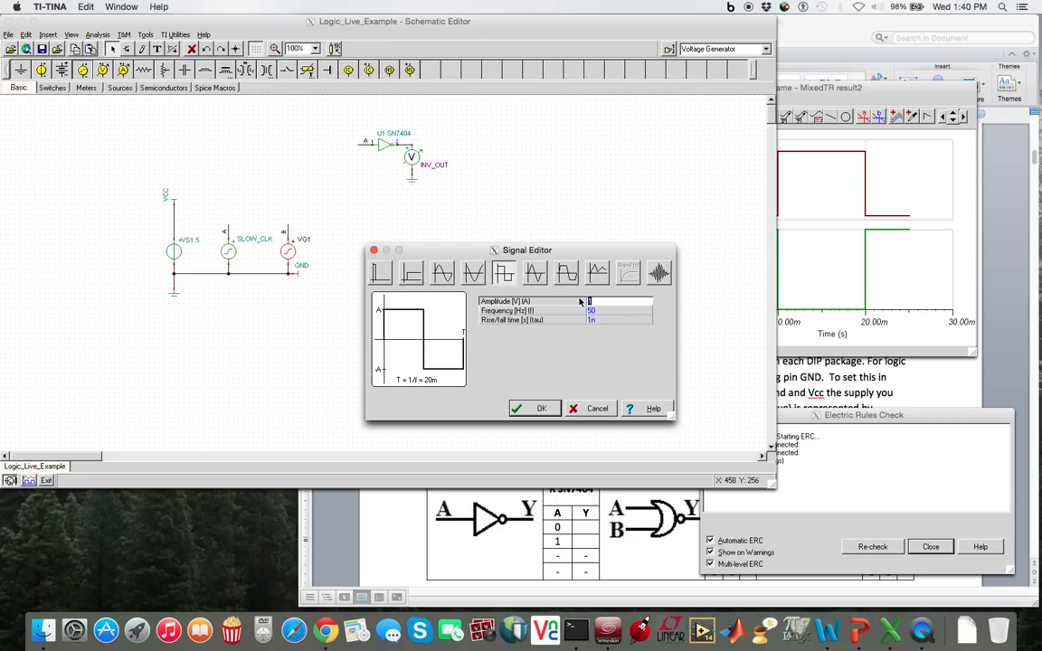
{"action": "type", "text": "2.5"}
{"action": "left_click", "coordinate": [601, 312]}
{"action": "double_click", "coordinate": [594, 311]}
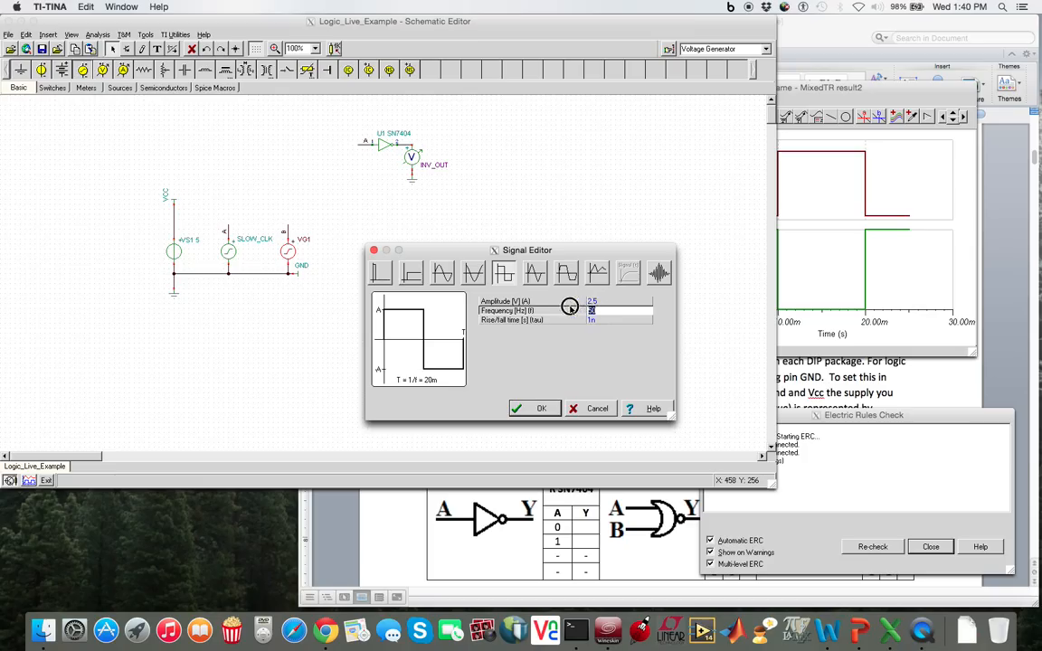
{"action": "type", "text": "100"}
{"action": "left_click", "coordinate": [537, 408]}
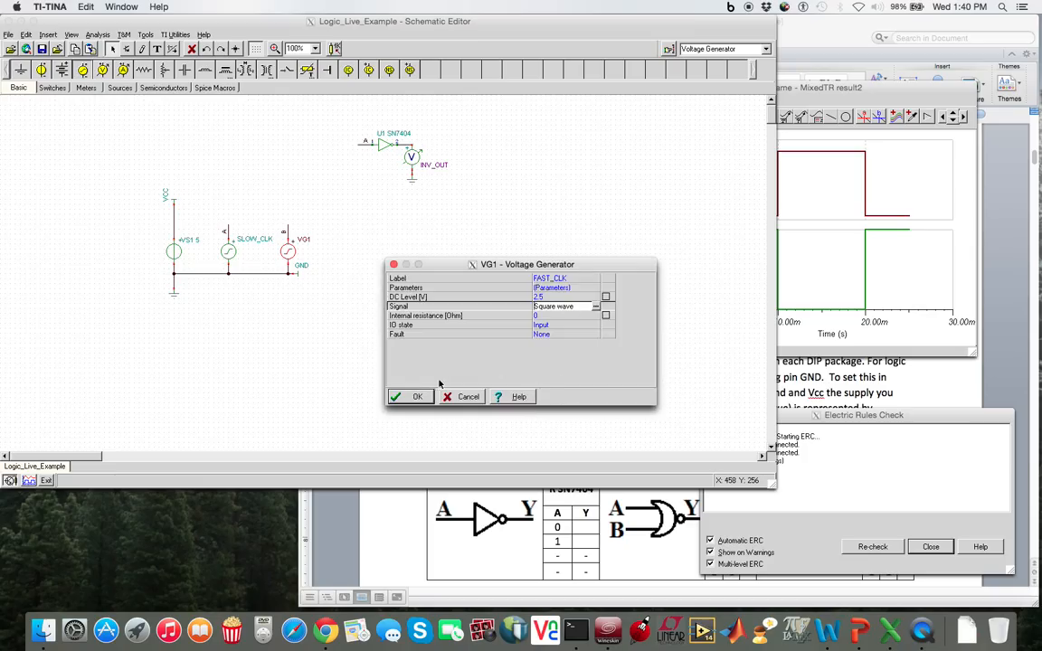
{"action": "left_click", "coordinate": [417, 398]}
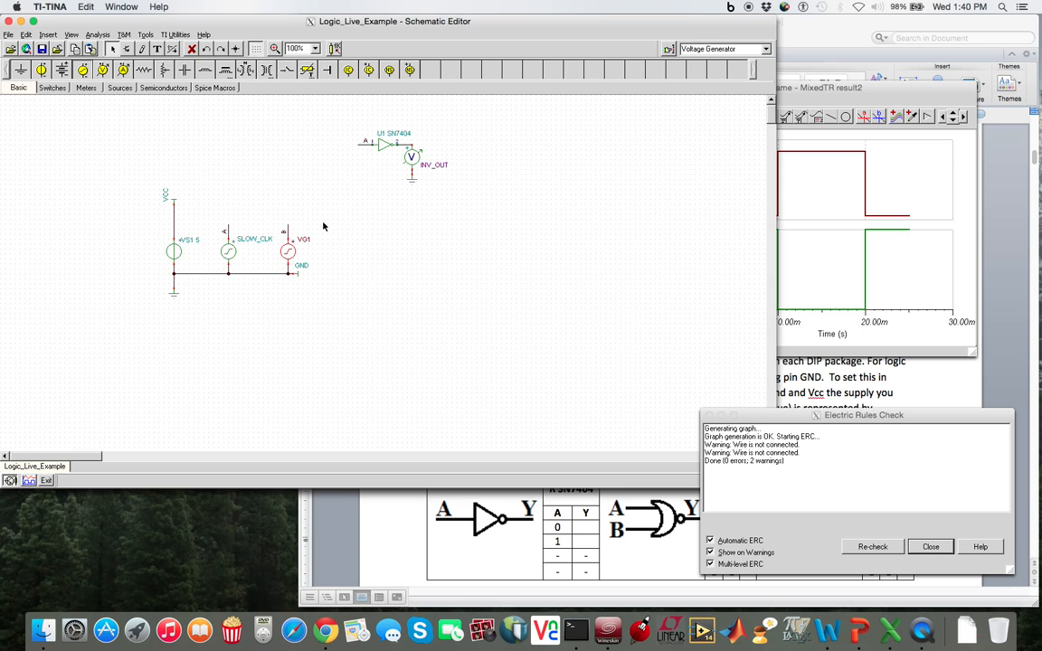
- Save the schematic and rerun the transient analysis from 0 to 25 ms
{"action": "left_click", "coordinate": [42, 50]}
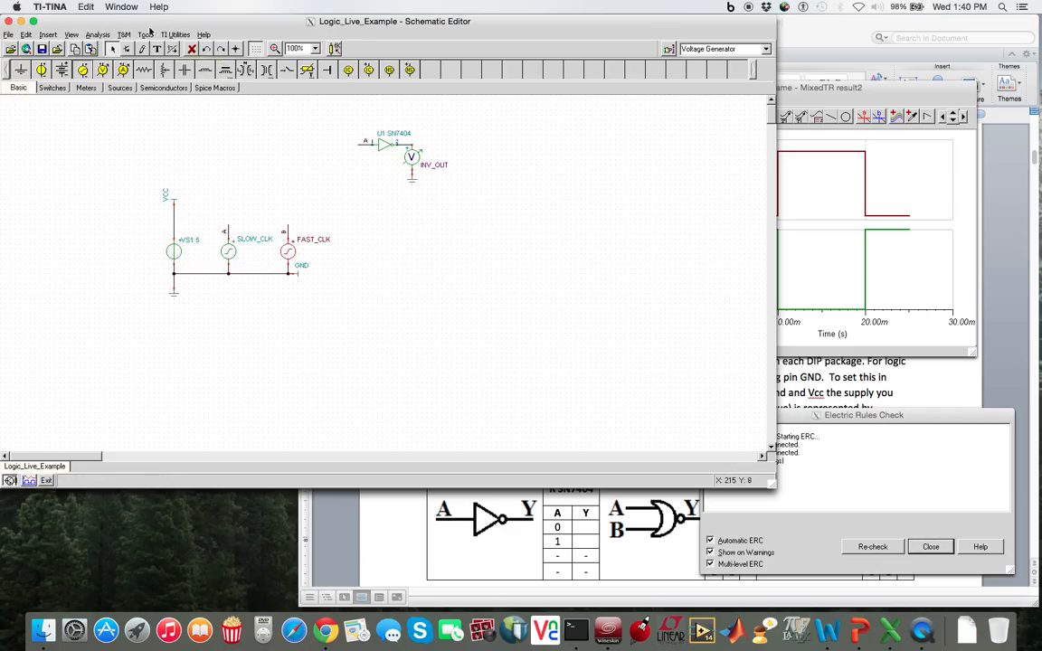
{"action": "left_click", "coordinate": [101, 34]}
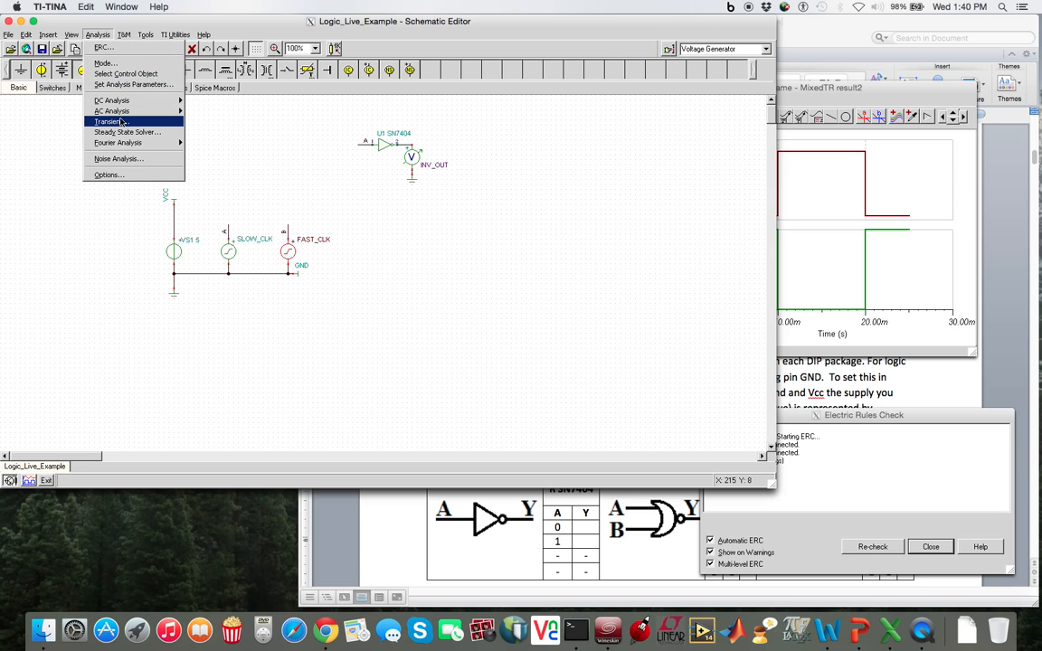
{"action": "left_click", "coordinate": [111, 121]}
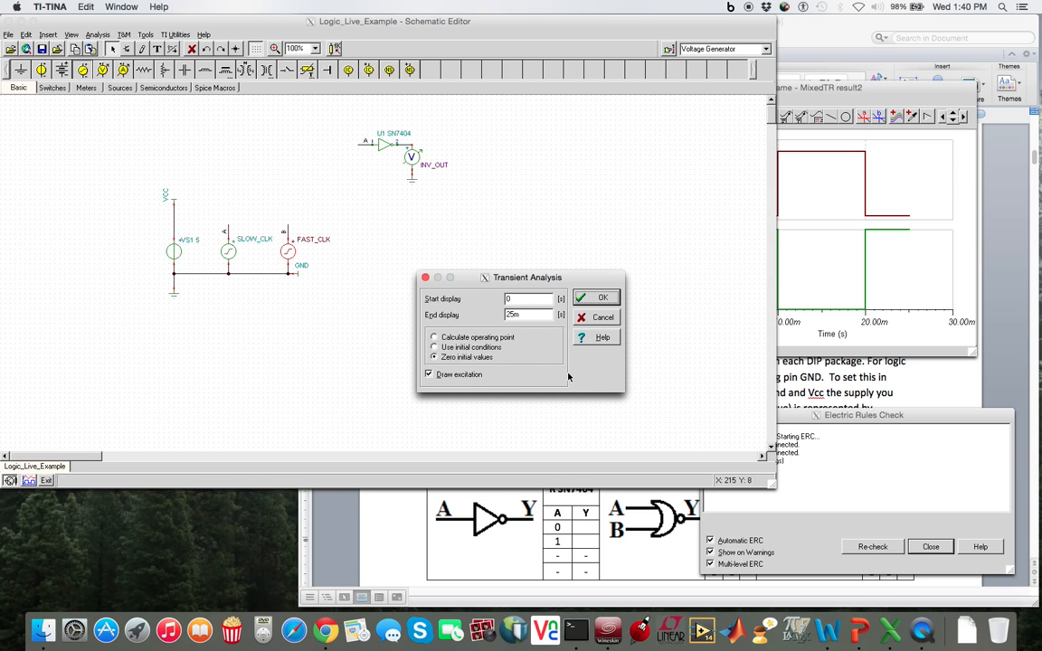
{"action": "left_click", "coordinate": [593, 298]}
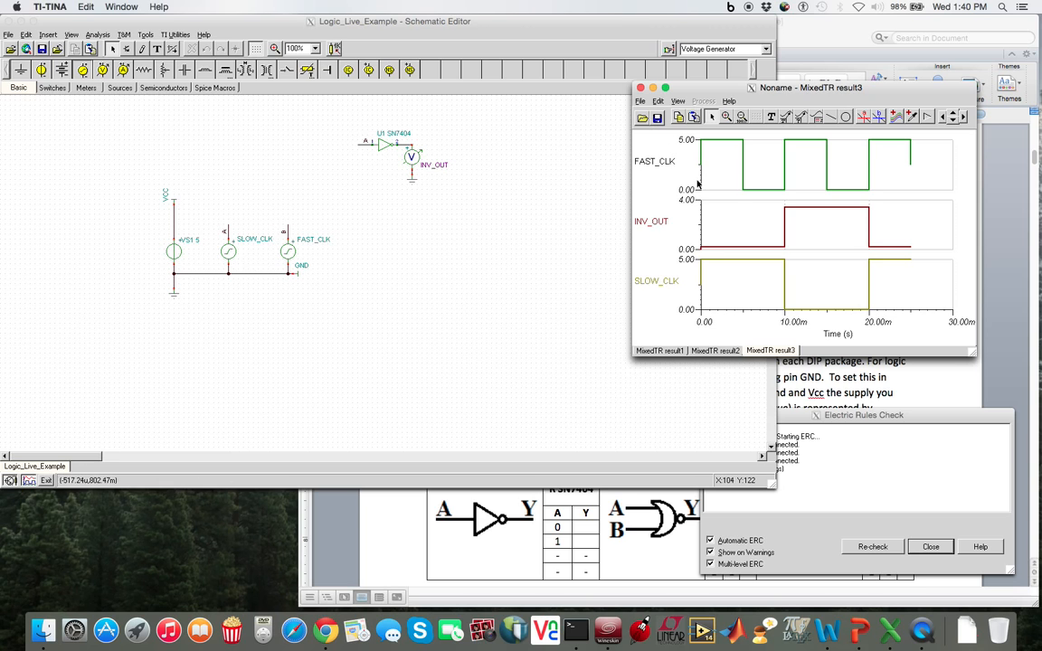
- Delete the INV_OUT volt meter with its ground and place a new volt meter at the inverter's output
{"action": "left_click", "coordinate": [470, 213]}
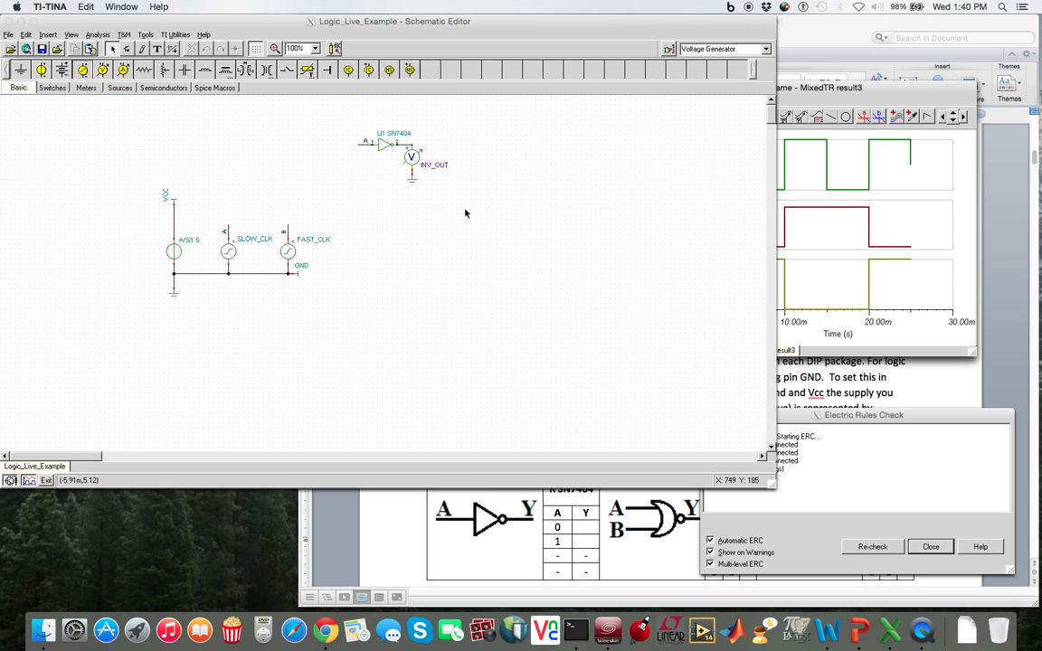
{"action": "left_click_drag", "start_coordinate": [465, 200], "coordinate": [404, 140]}
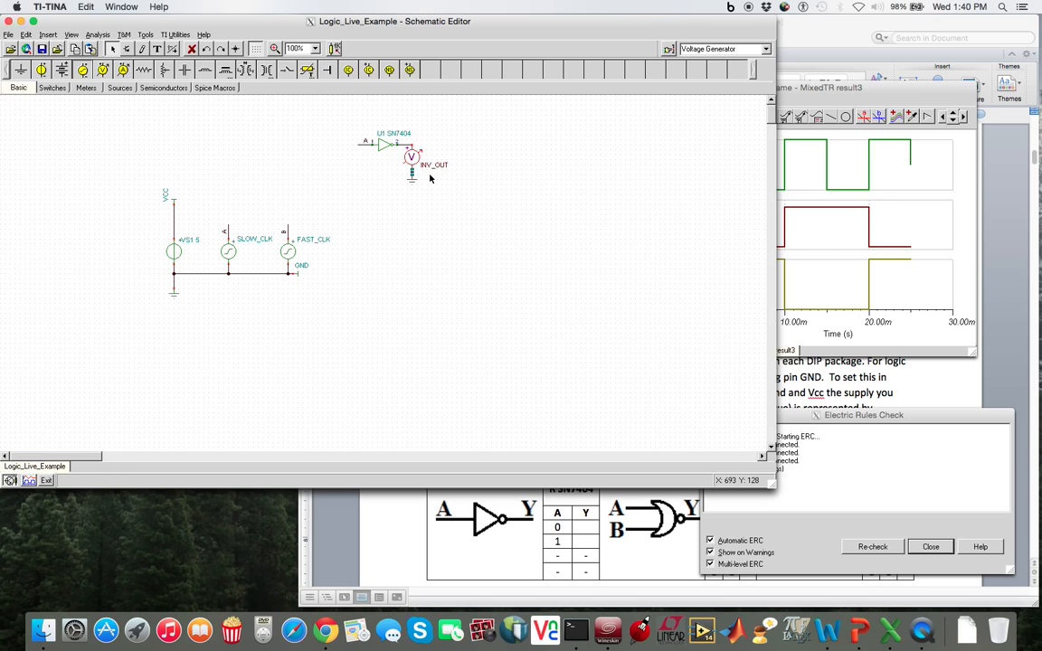
{"action": "key", "text": "Delete"}
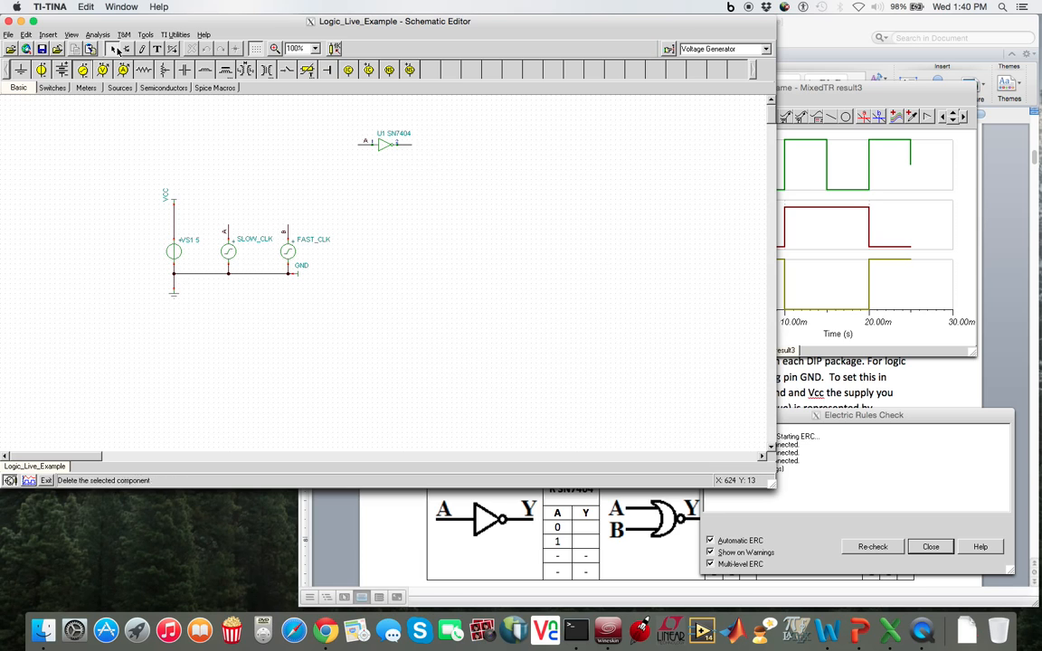
{"action": "left_click", "coordinate": [103, 70]}
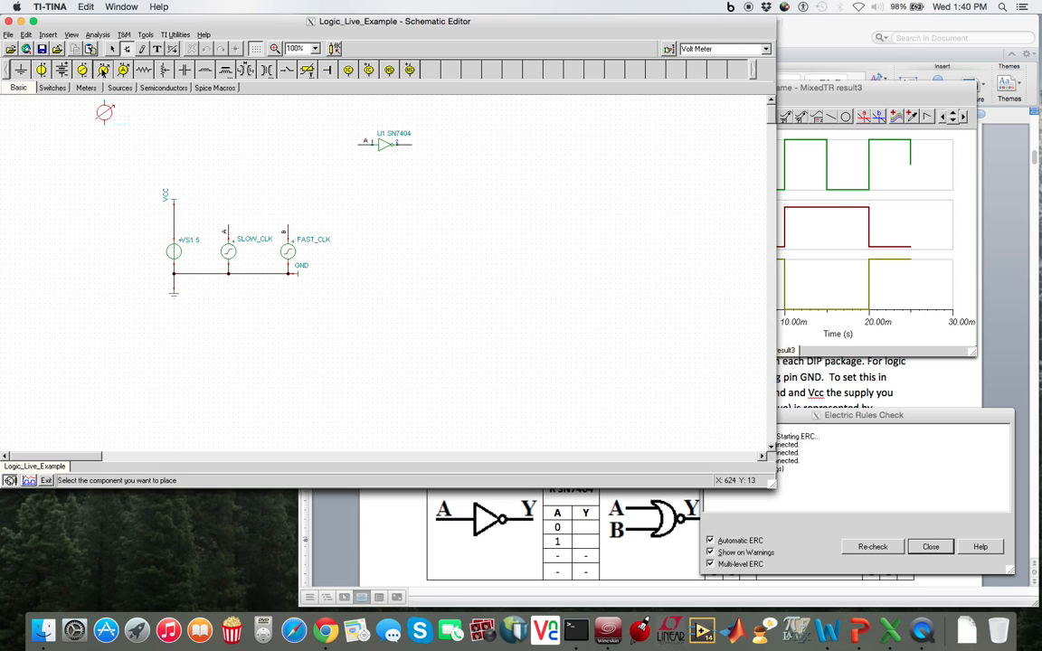
{"action": "left_click", "coordinate": [413, 158]}
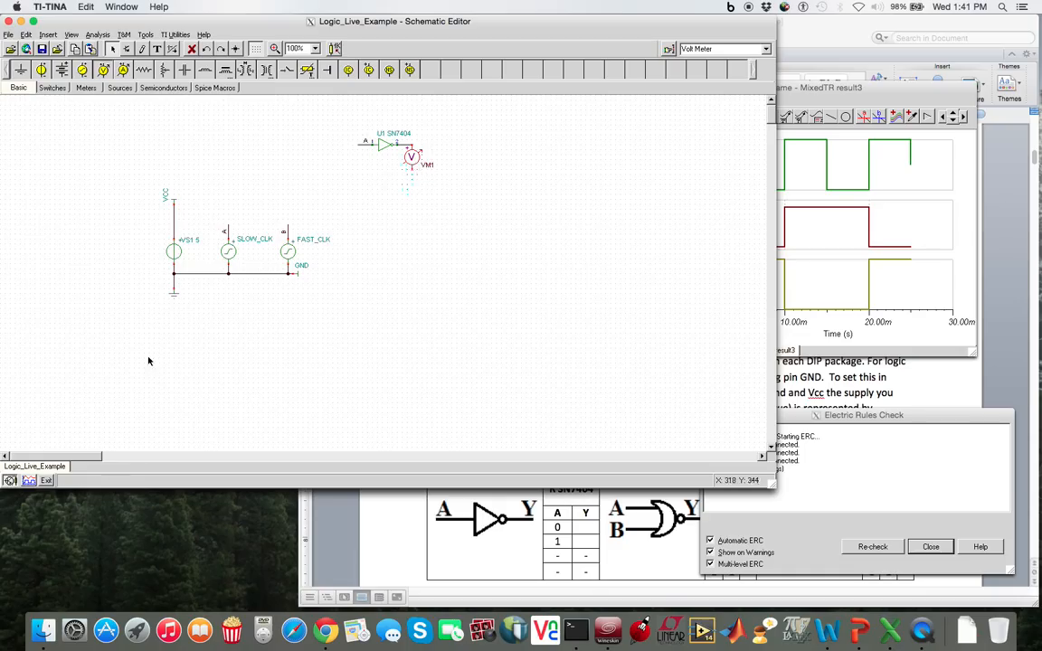
- Set the label of the ground symbol below the 5 V source to GND1
{"action": "right_click", "coordinate": [180, 298]}
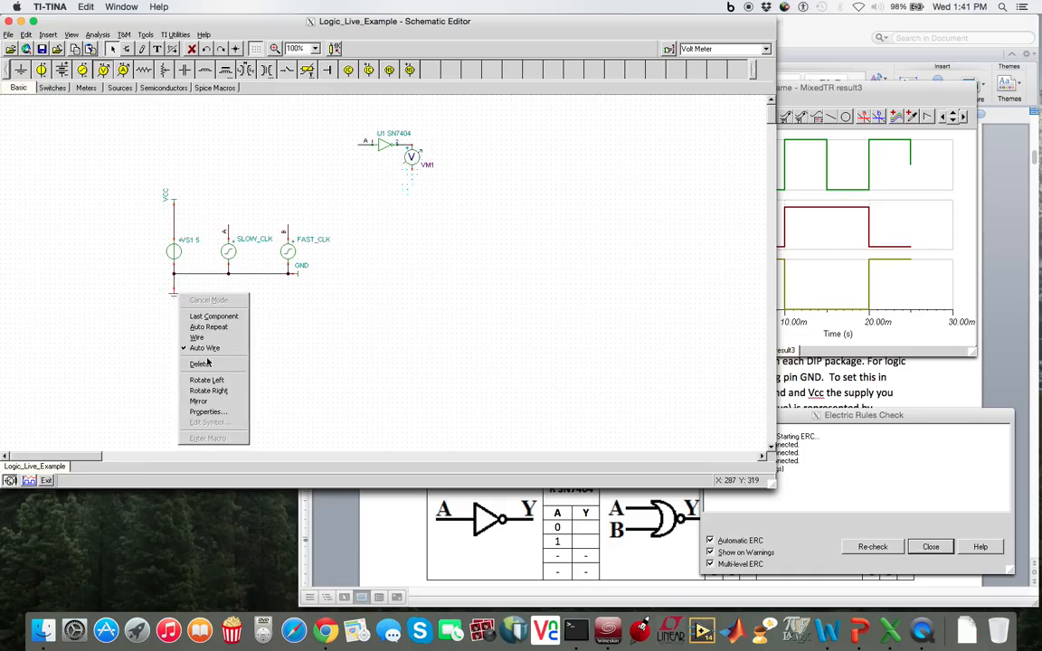
{"action": "left_click", "coordinate": [207, 412]}
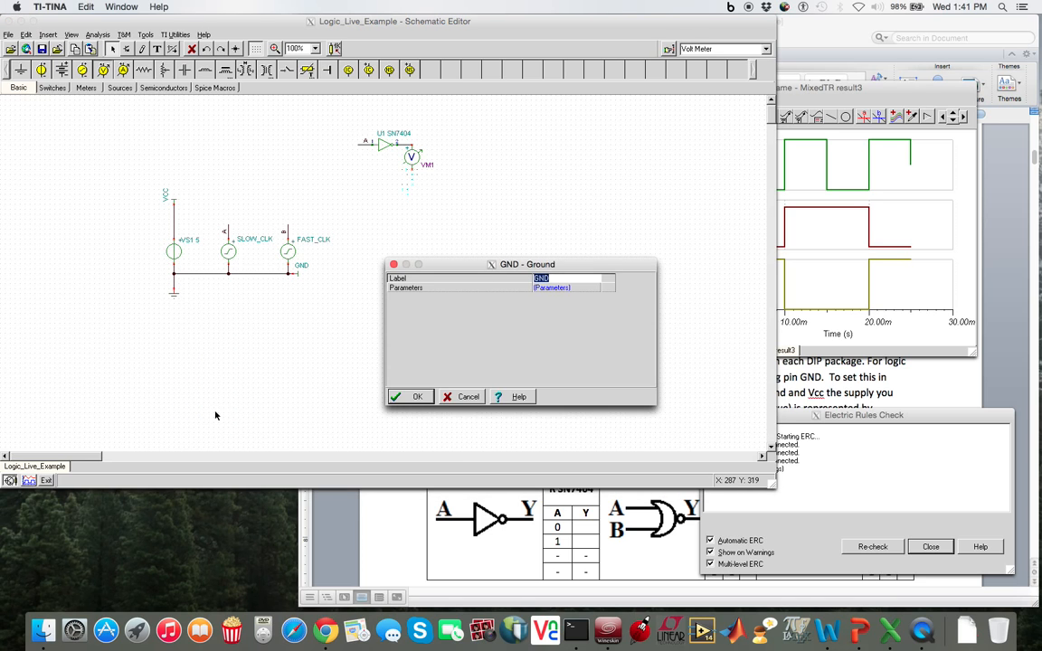
{"action": "type", "text": "GND1"}
{"action": "left_click", "coordinate": [416, 396]}
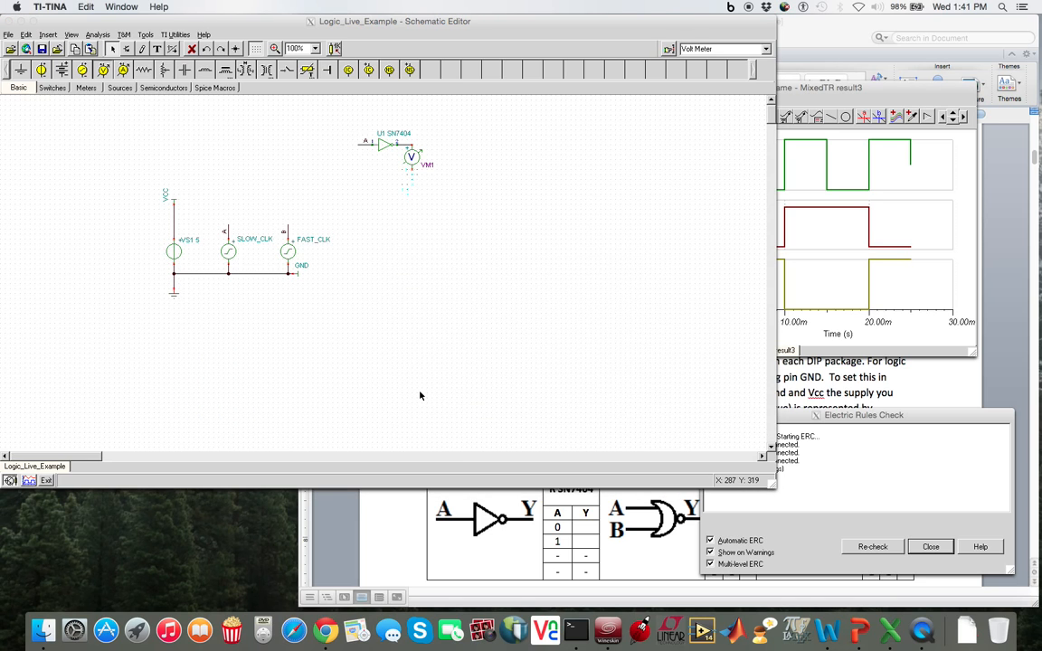
- Place a ground symbol at the lower terminal of the inverter's volt meter and save the schematic
{"action": "left_click", "coordinate": [26, 68]}
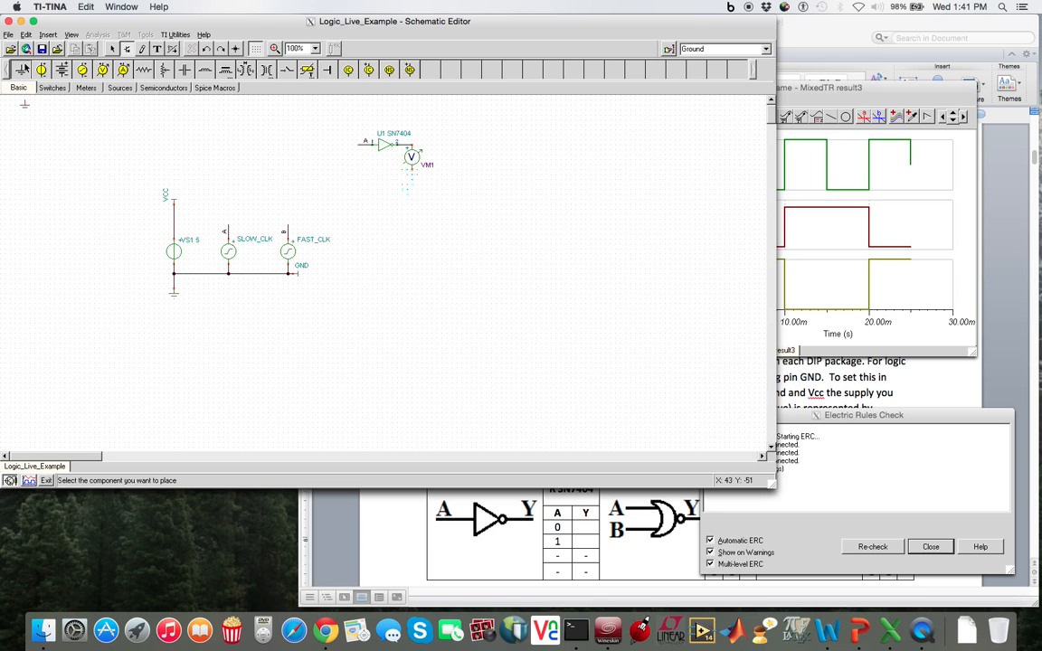
{"action": "left_click", "coordinate": [413, 180]}
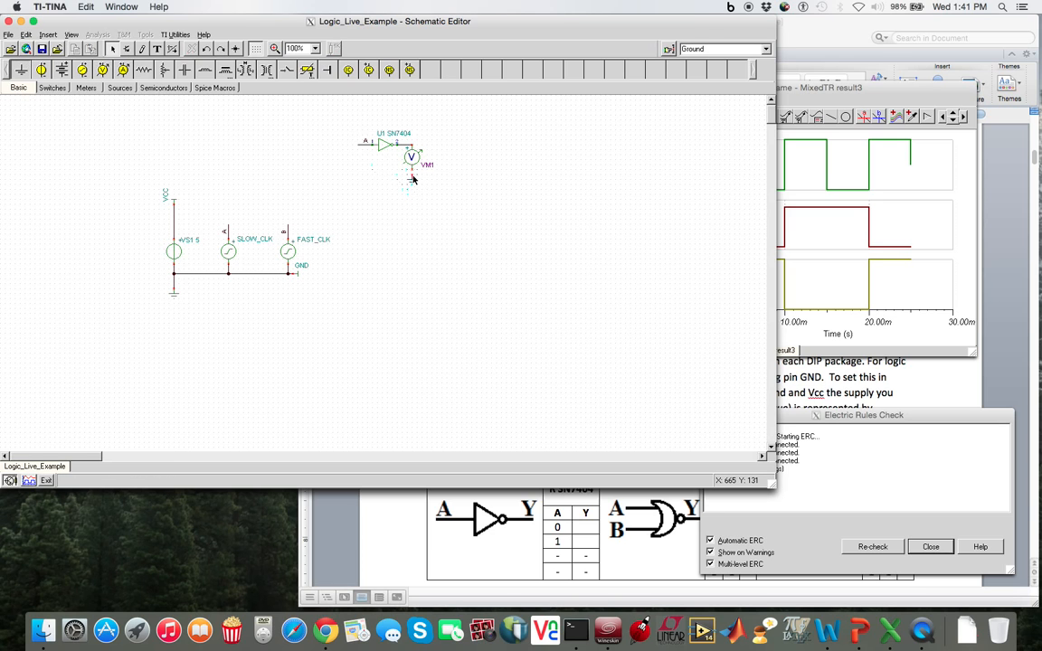
{"action": "left_click", "coordinate": [413, 169]}
{"action": "right_click", "coordinate": [412, 182]}
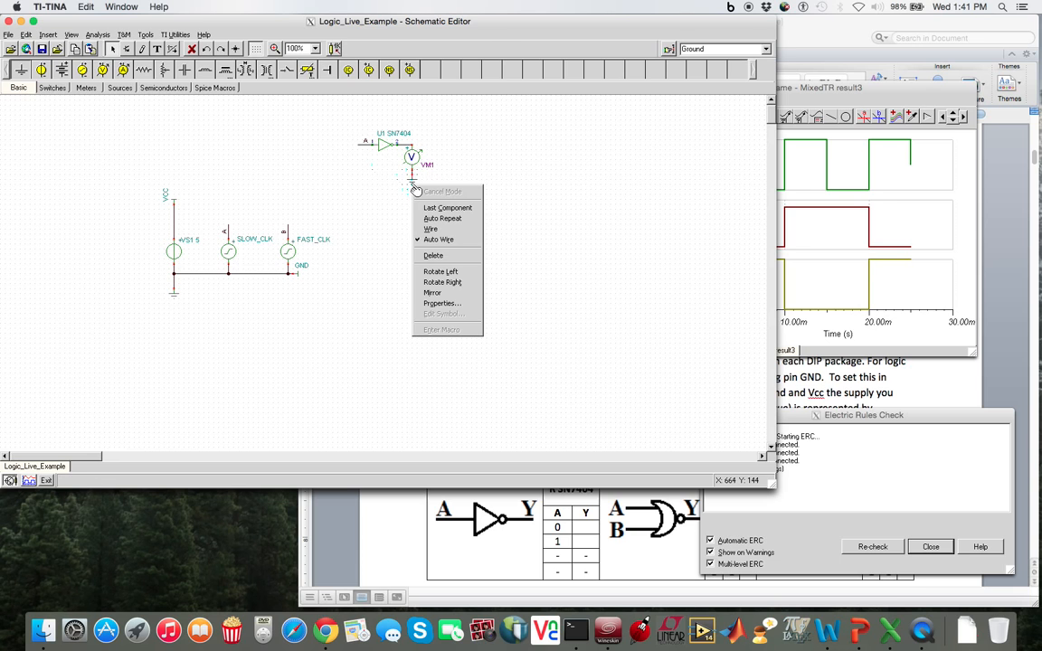
{"action": "left_click", "coordinate": [441, 303]}
{"action": "left_click", "coordinate": [418, 399]}
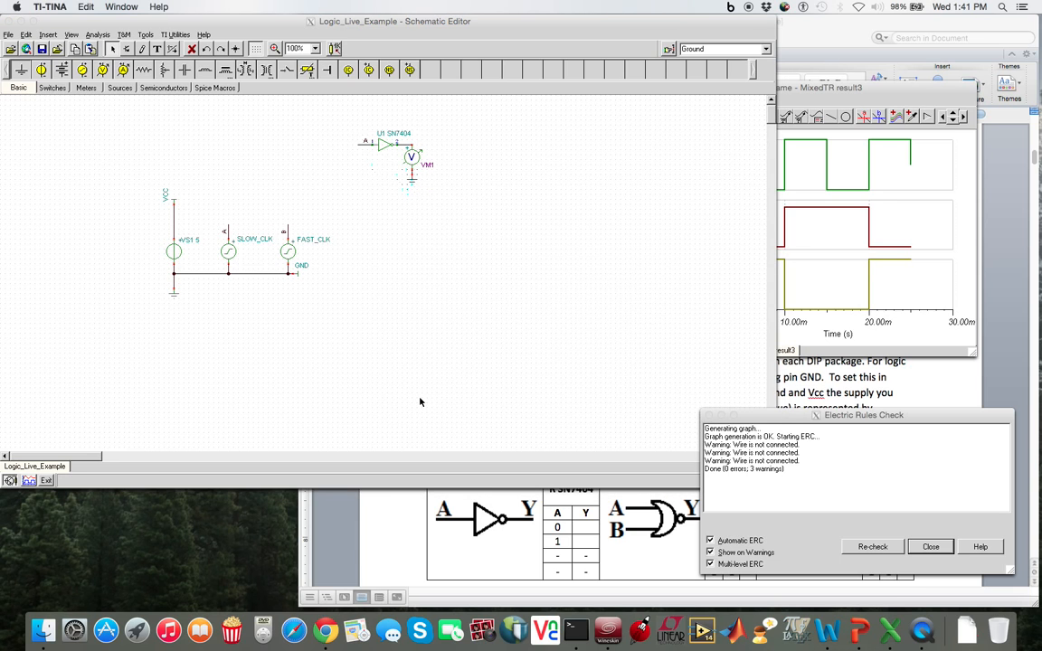
{"action": "left_click", "coordinate": [42, 48]}
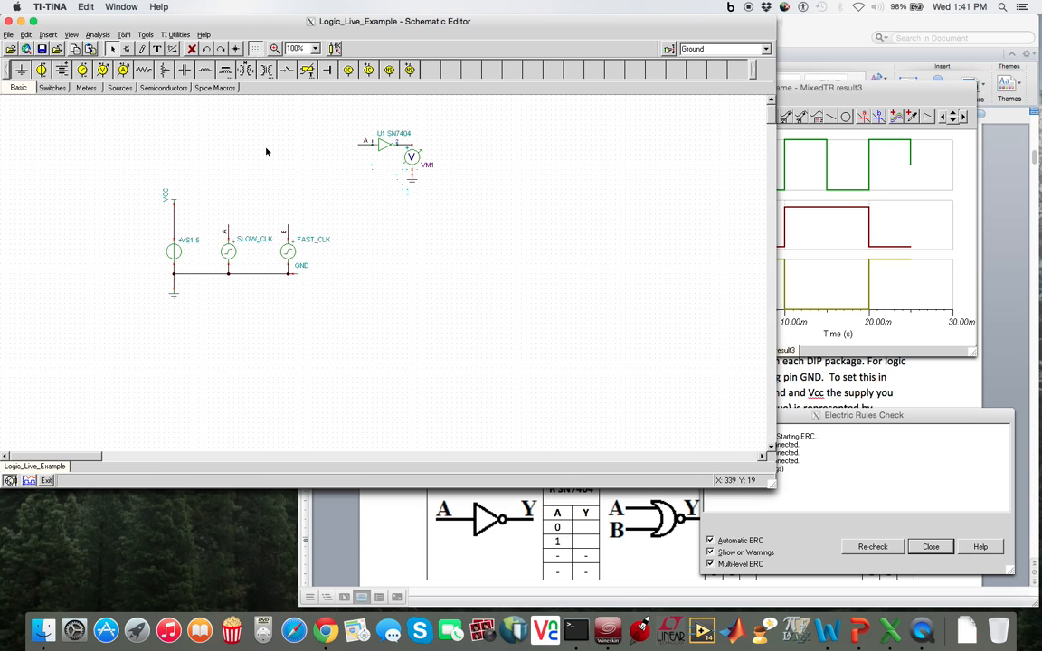
- Label the volt meter at the inverter's output INV_OUT
{"action": "double_click", "coordinate": [433, 171]}
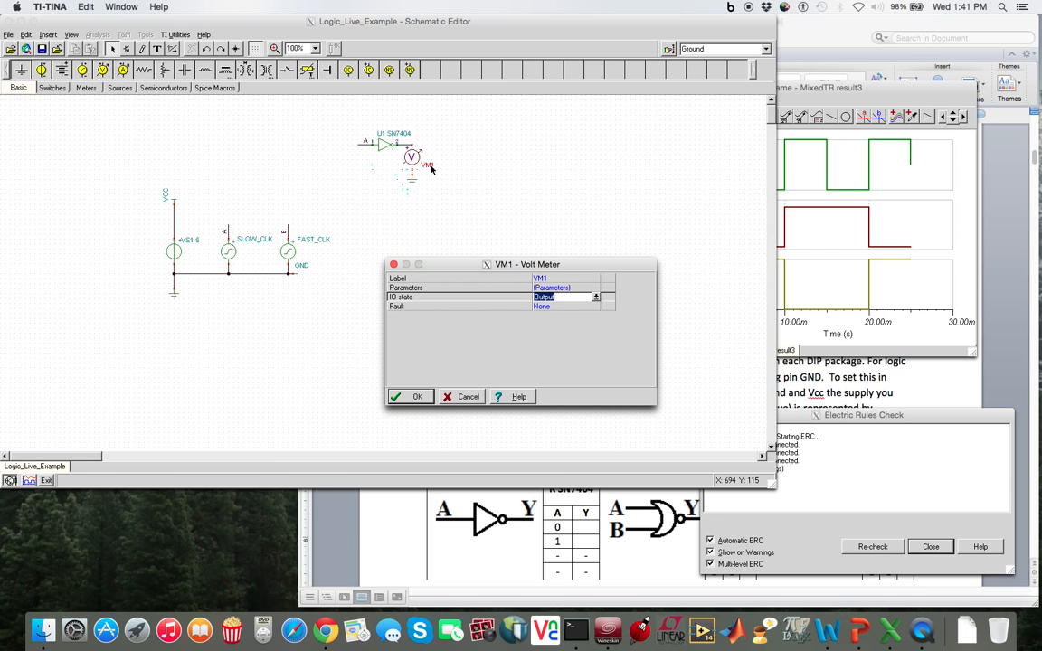
{"action": "left_click", "coordinate": [555, 277]}
{"action": "type", "text": "INV_OUT"}
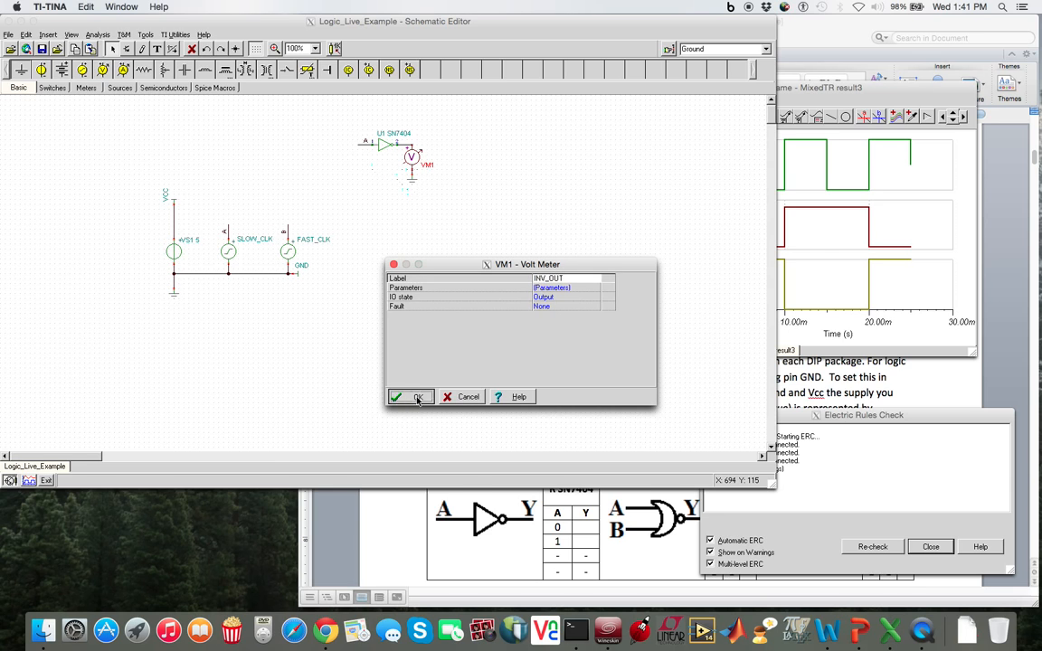
{"action": "left_click", "coordinate": [413, 399]}
- Run a transient analysis of the inverter circuit from 0 to 25 ms with zero initial values
{"action": "left_click", "coordinate": [94, 35]}
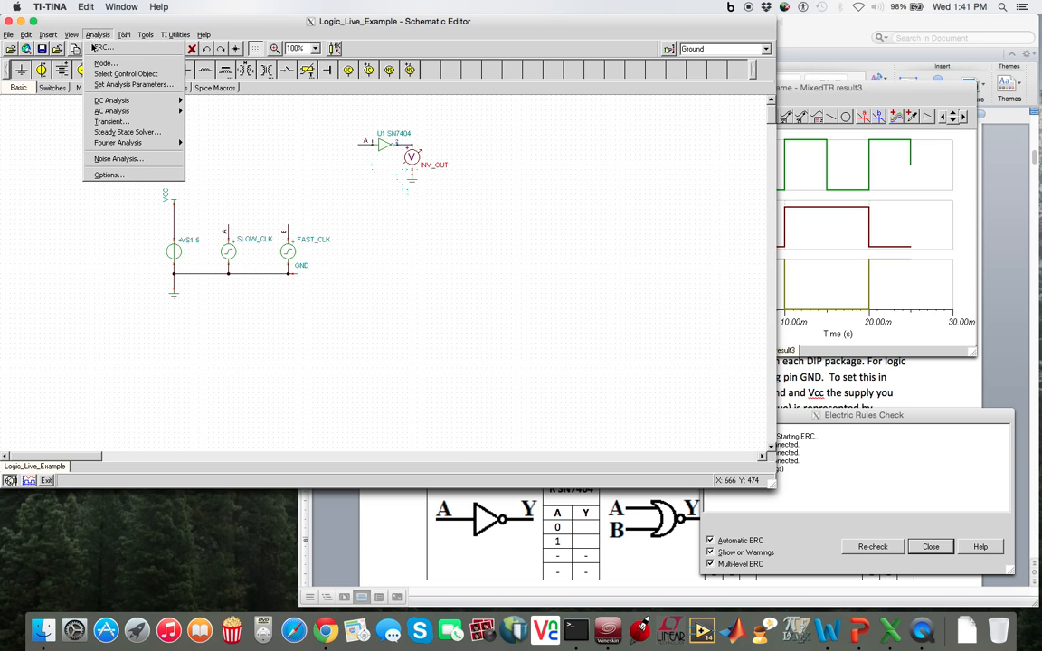
{"action": "left_click", "coordinate": [126, 119]}
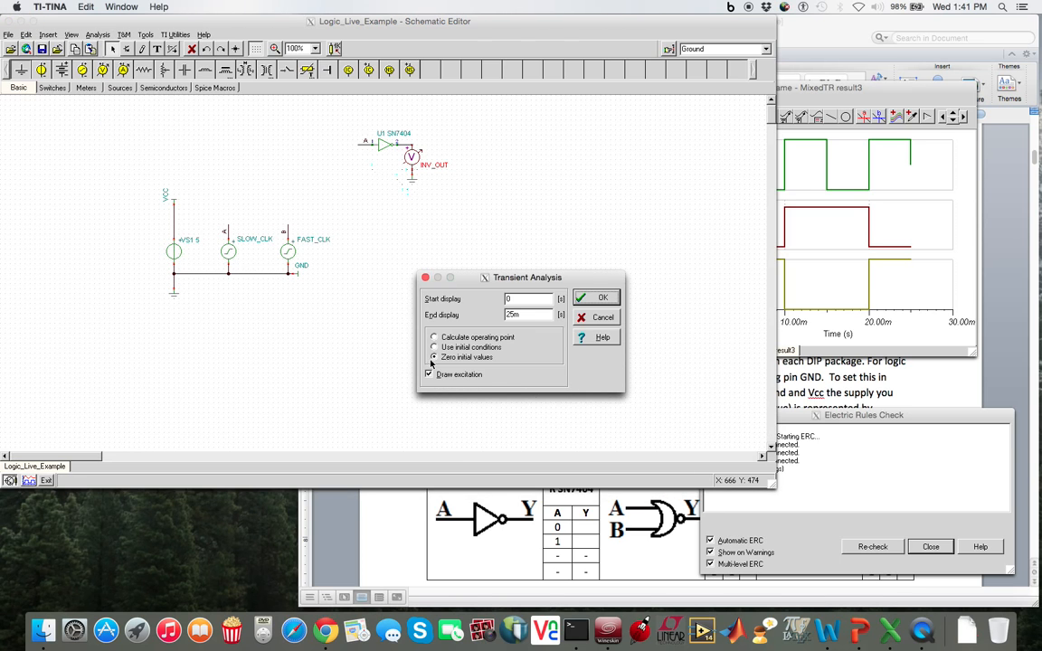
{"action": "left_click", "coordinate": [597, 298]}
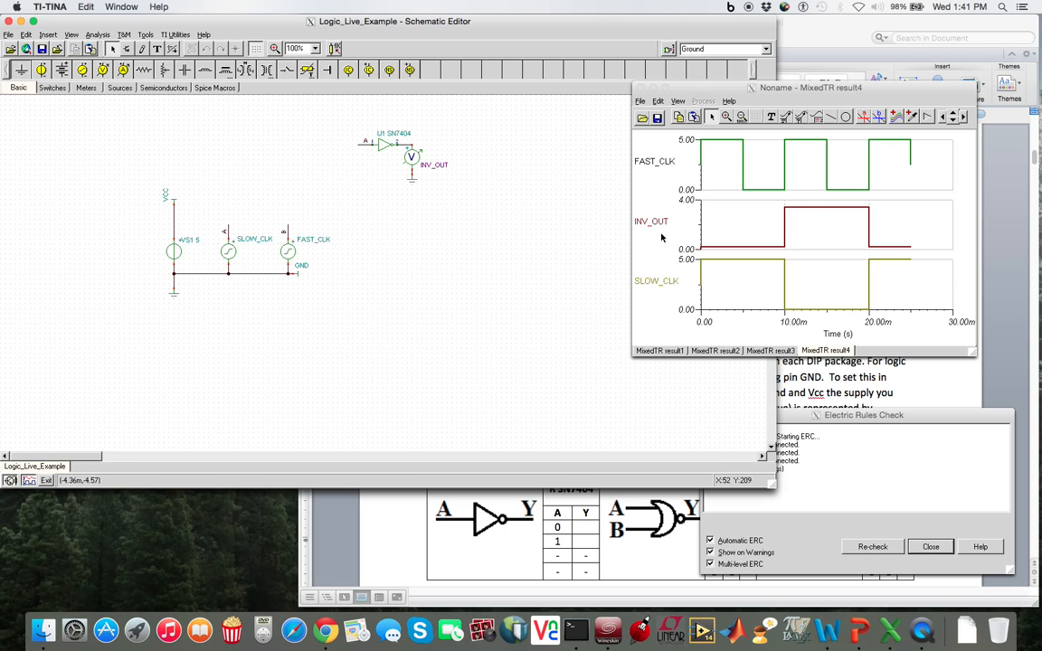
- Find the SN7402 NOR gate in the component library and place it below the inverter
{"action": "left_click", "coordinate": [442, 243]}
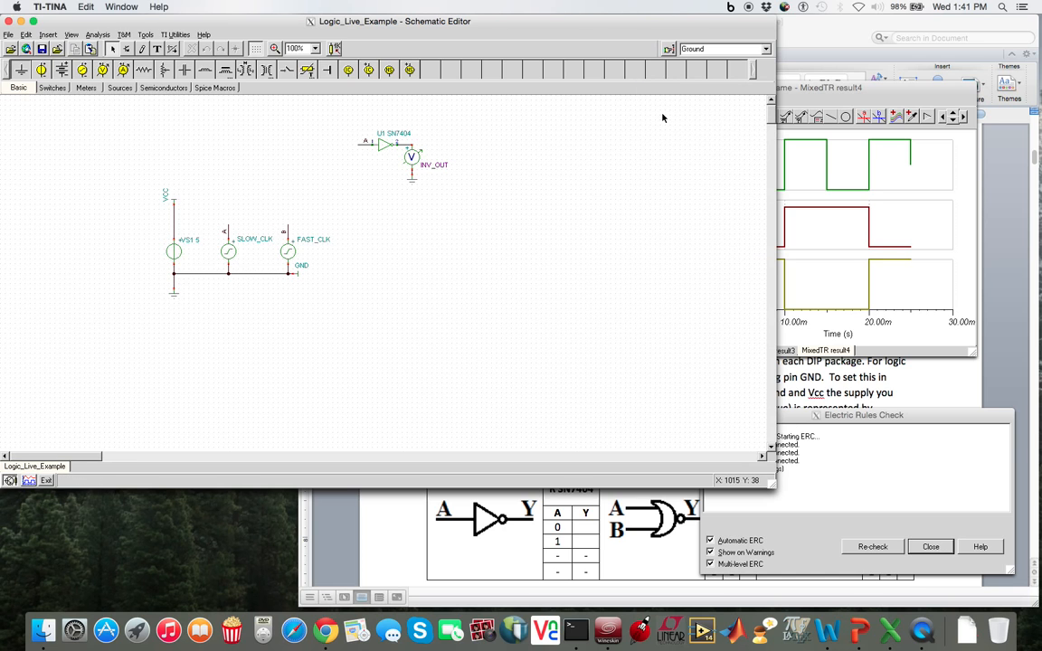
{"action": "left_click", "coordinate": [667, 50]}
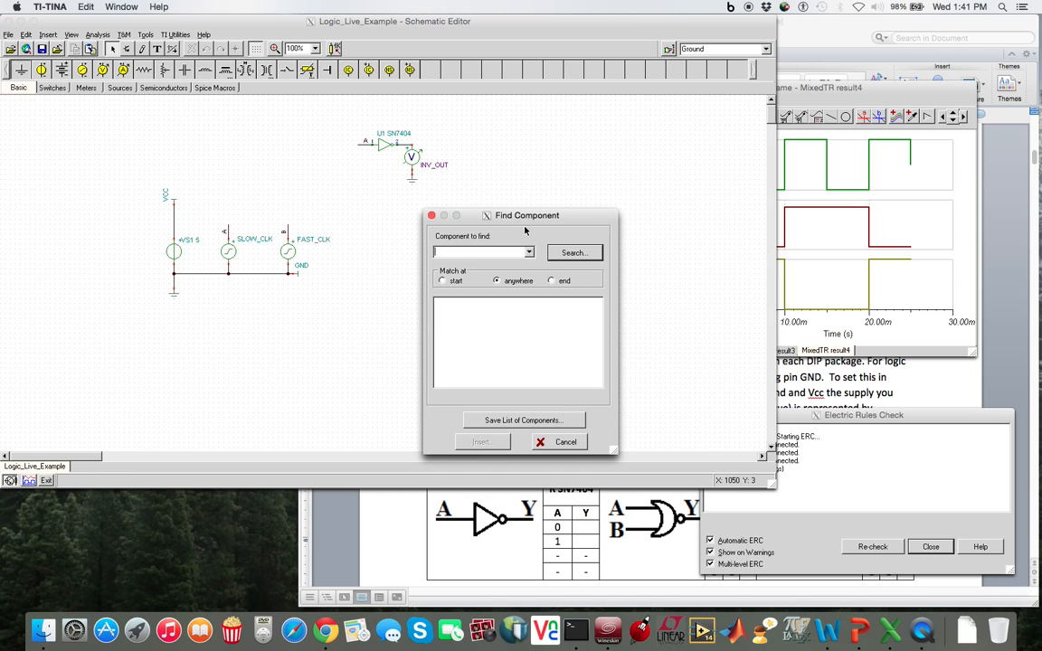
{"action": "left_click", "coordinate": [529, 253]}
{"action": "left_click", "coordinate": [483, 267]}
{"action": "left_click", "coordinate": [474, 247]}
{"action": "left_click", "coordinate": [573, 256]}
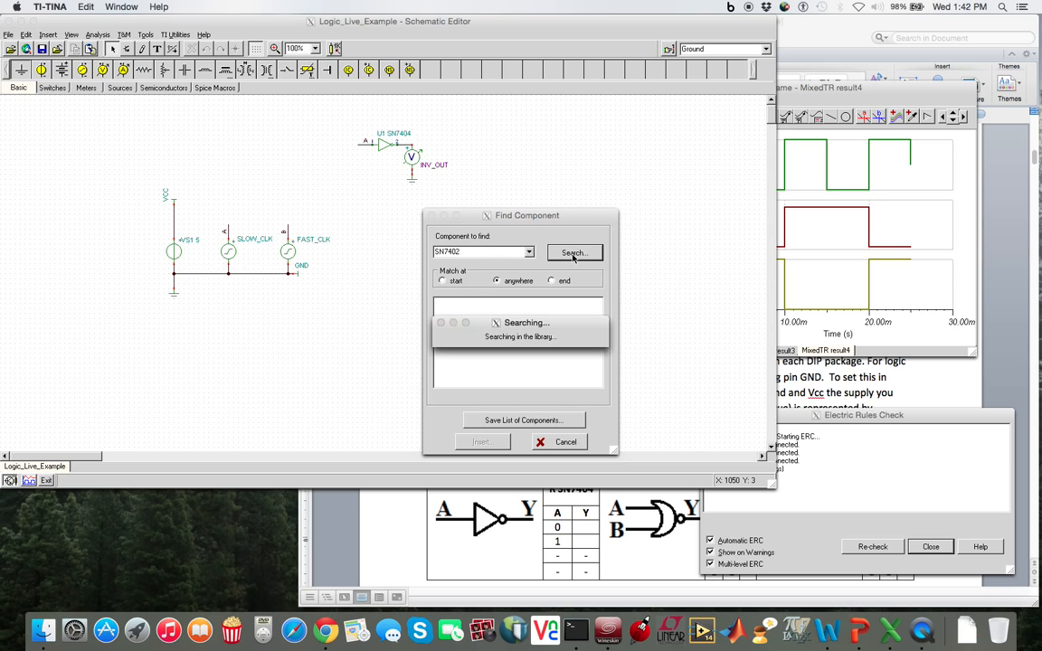
{"action": "left_click", "coordinate": [480, 443]}
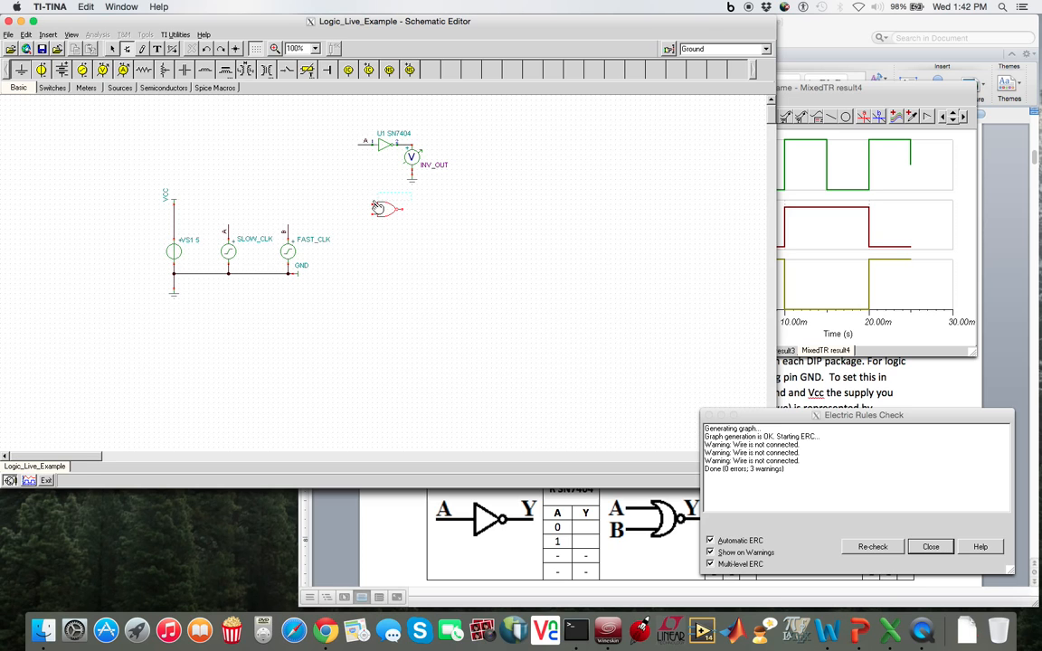
{"action": "left_click", "coordinate": [379, 208]}
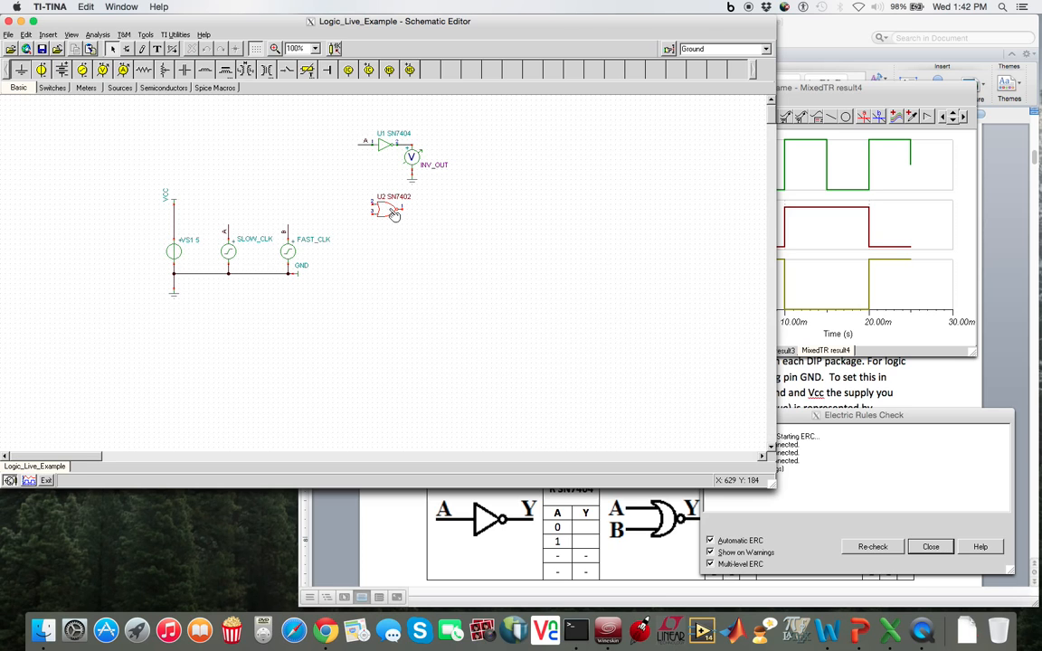
- Set the SN7402 gate's Ground to GND and its Vcc to VCC
{"action": "double_click", "coordinate": [394, 212]}
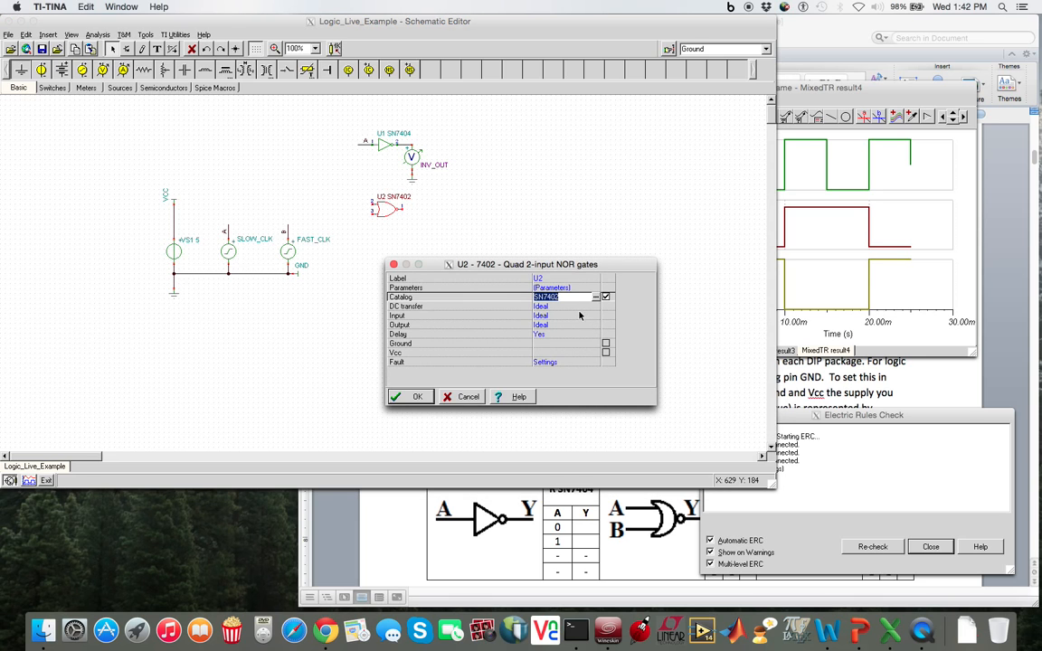
{"action": "left_click", "coordinate": [540, 344]}
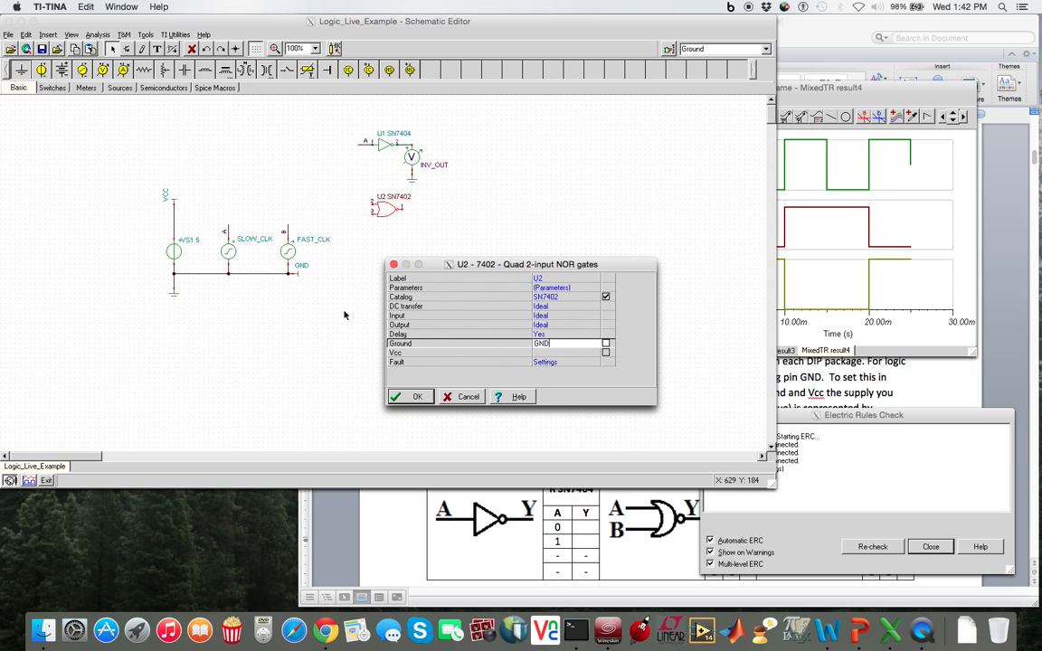
{"action": "left_click", "coordinate": [560, 353]}
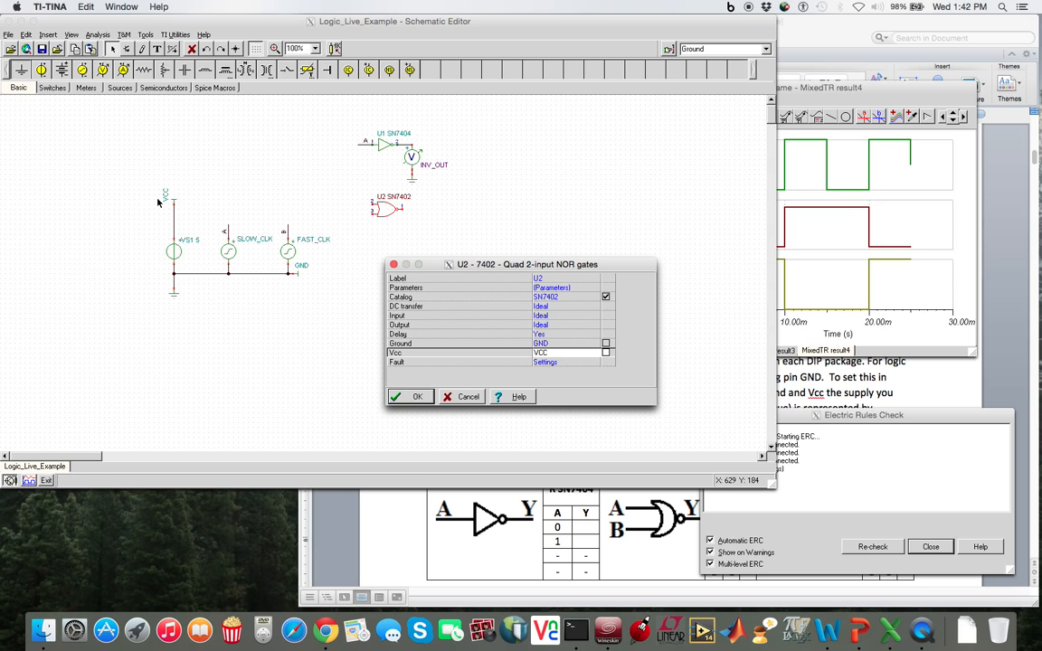
{"action": "left_click", "coordinate": [414, 398]}
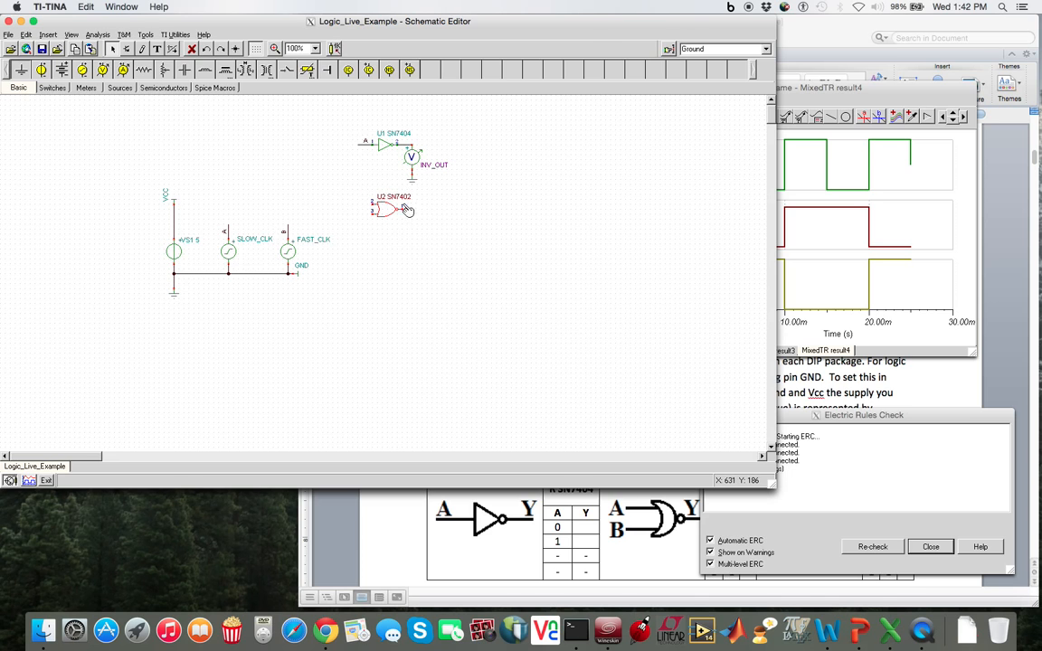
- Draw short horizontal wires outward from both input pins of the NOR gate
{"action": "left_click", "coordinate": [371, 204]}
{"action": "left_click", "coordinate": [359, 204]}
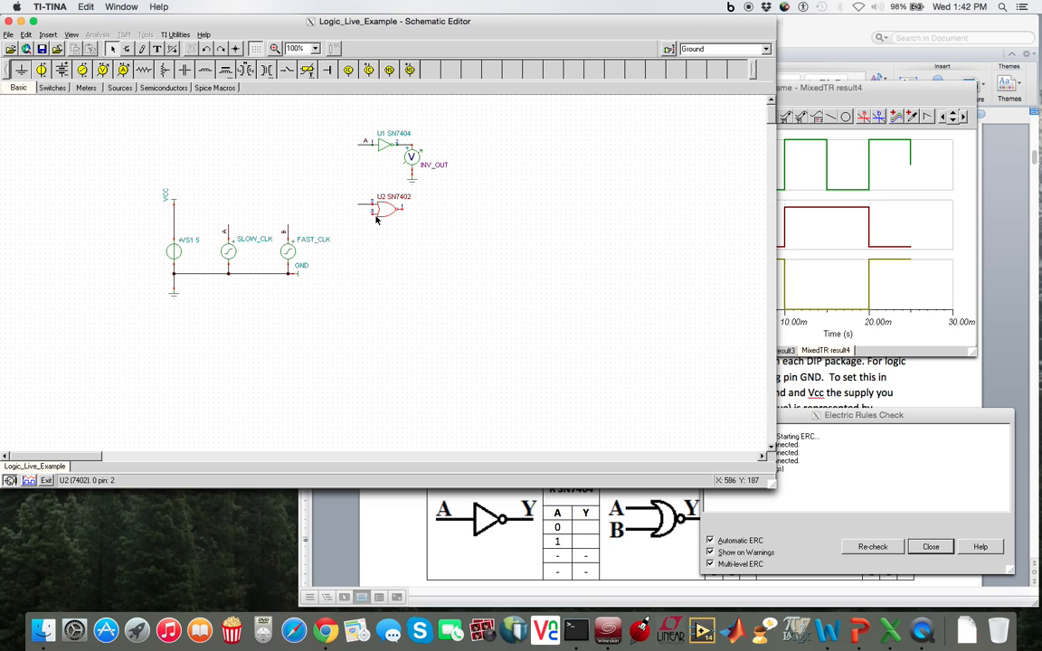
{"action": "left_click", "coordinate": [372, 214]}
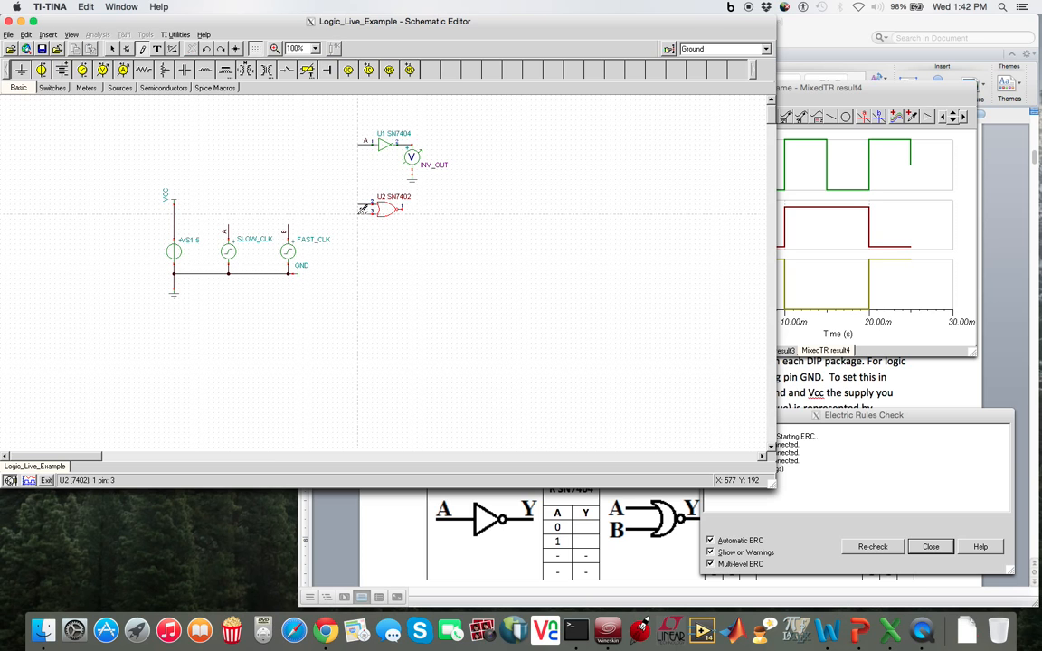
{"action": "key", "text": "Escape"}
- Set the wire ID to A on the NOR gate's upper input and B on its lower input
{"action": "left_click", "coordinate": [363, 206]}
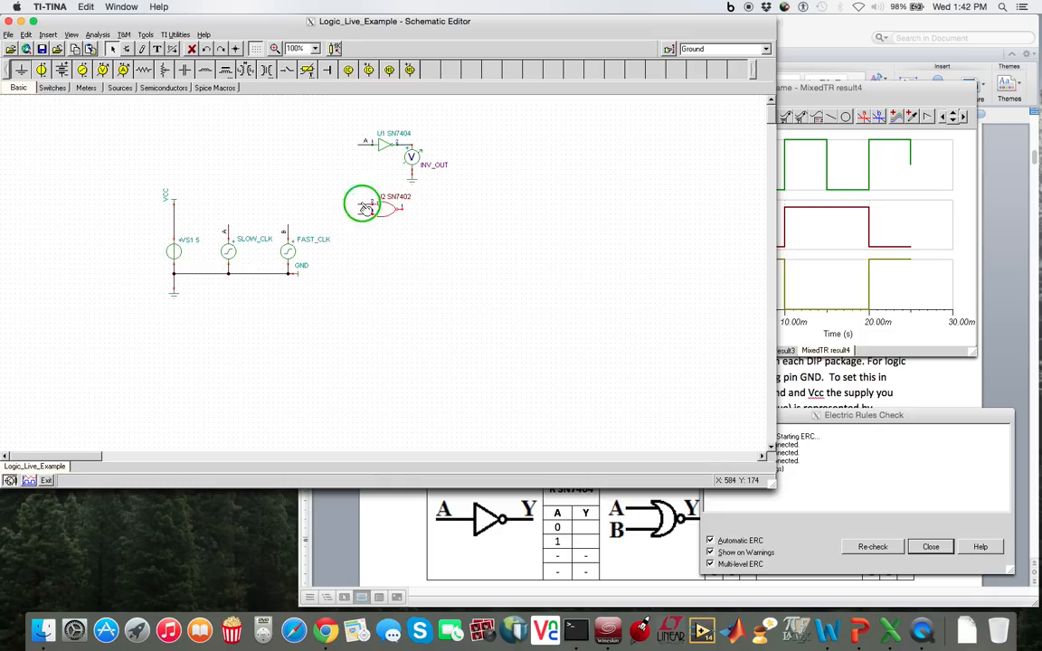
{"action": "right_click", "coordinate": [366, 208]}
{"action": "left_click", "coordinate": [380, 322]}
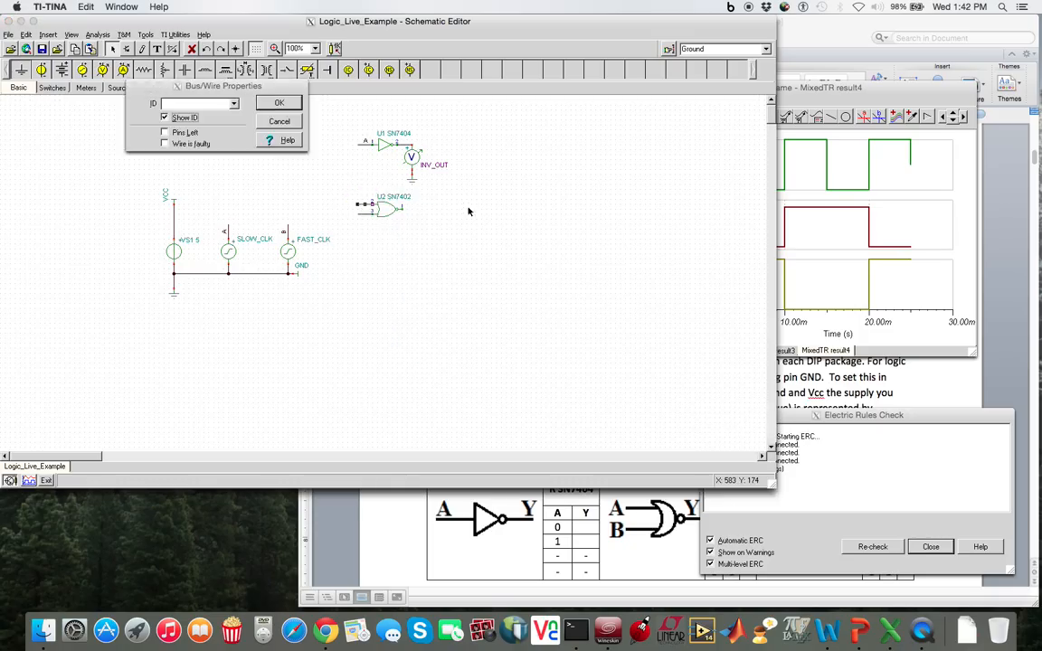
{"action": "left_click", "coordinate": [278, 103]}
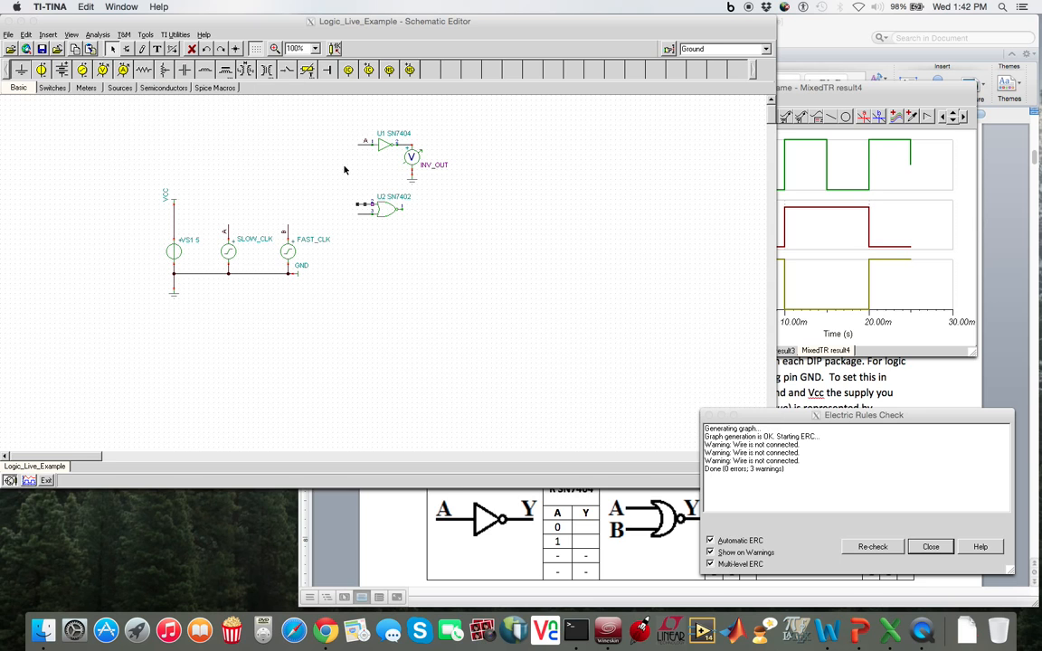
{"action": "right_click", "coordinate": [366, 214]}
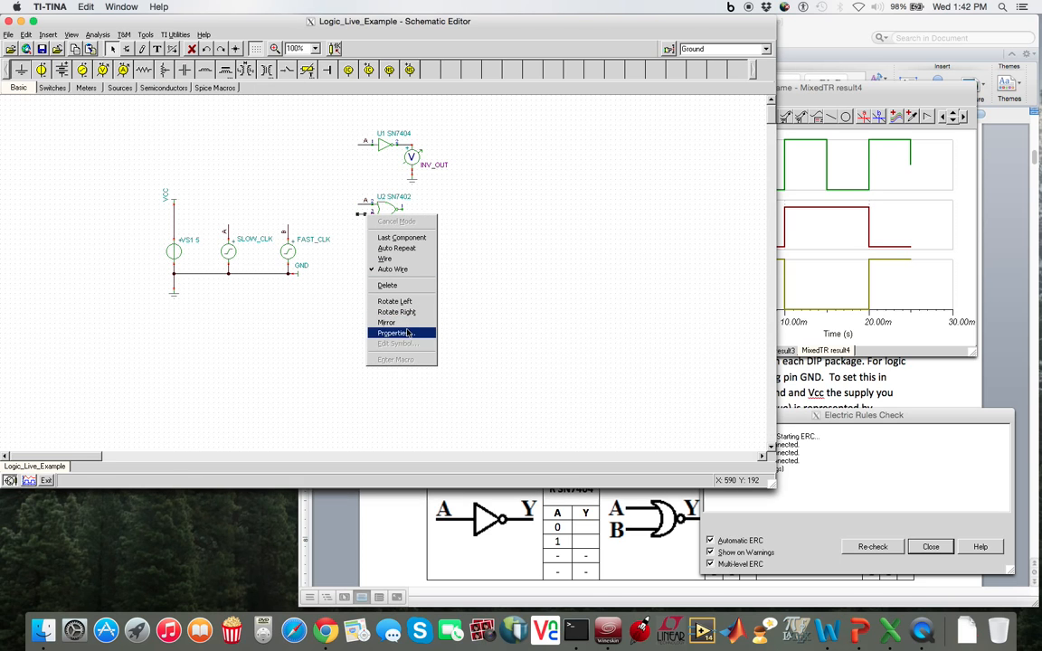
{"action": "left_click", "coordinate": [394, 333]}
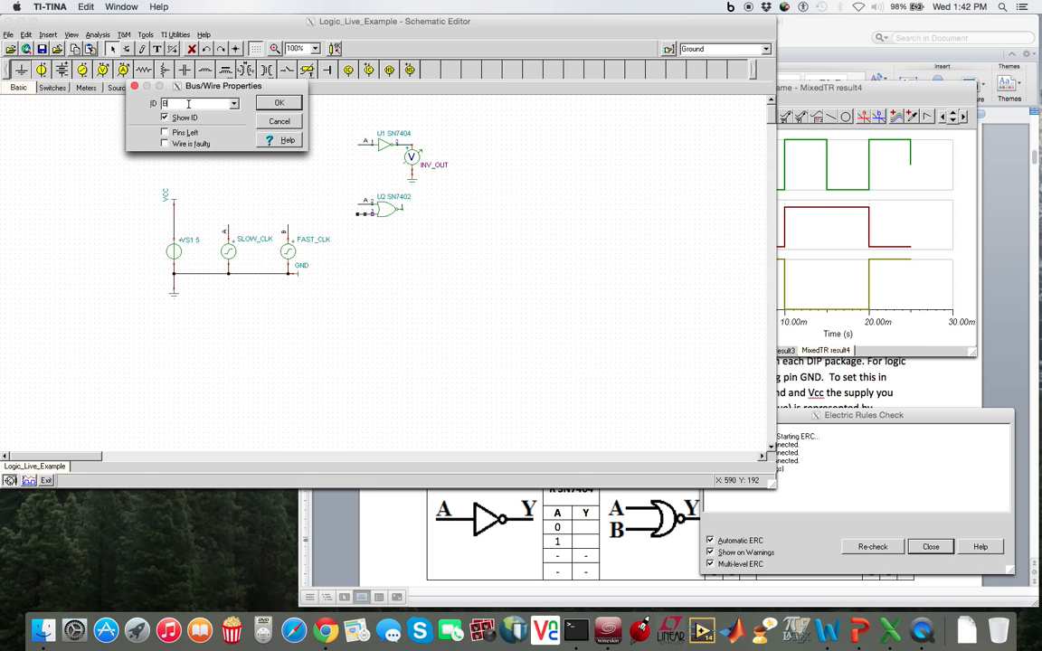
{"action": "left_click", "coordinate": [275, 105]}
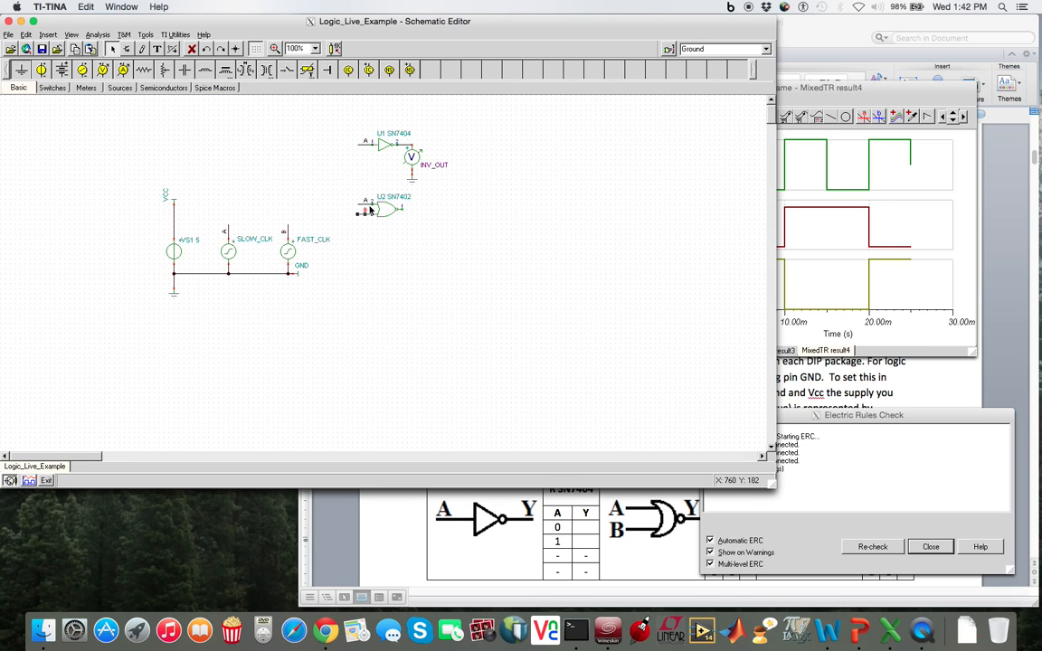
{"action": "left_click", "coordinate": [396, 233]}
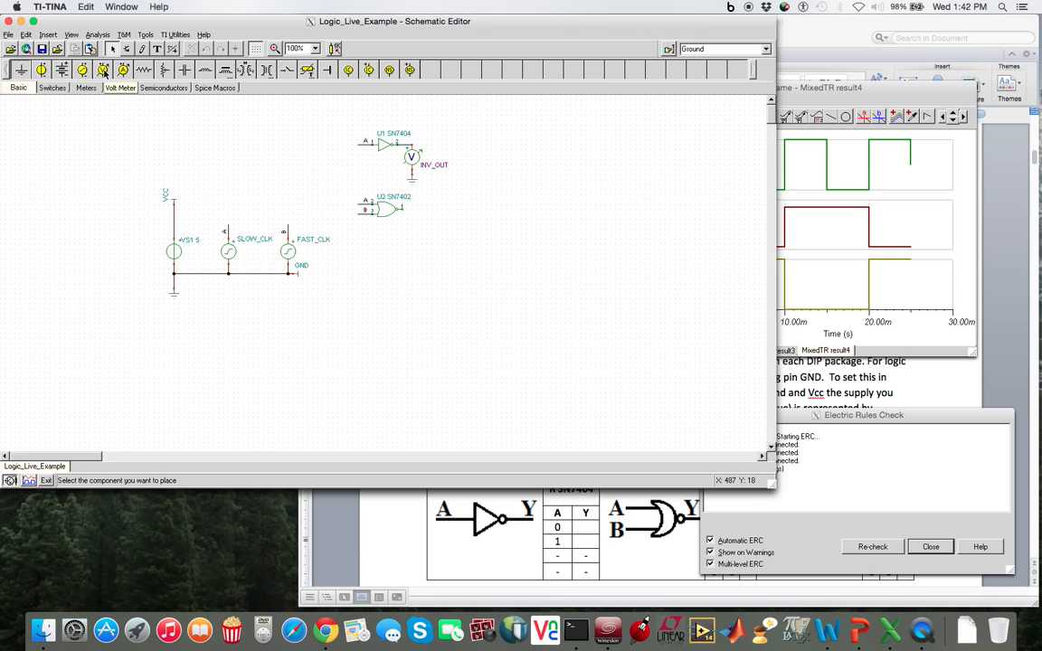
- Place a volt meter at the NOR gate's output and a ground symbol at the meter's lower terminal
{"action": "left_click", "coordinate": [104, 73]}
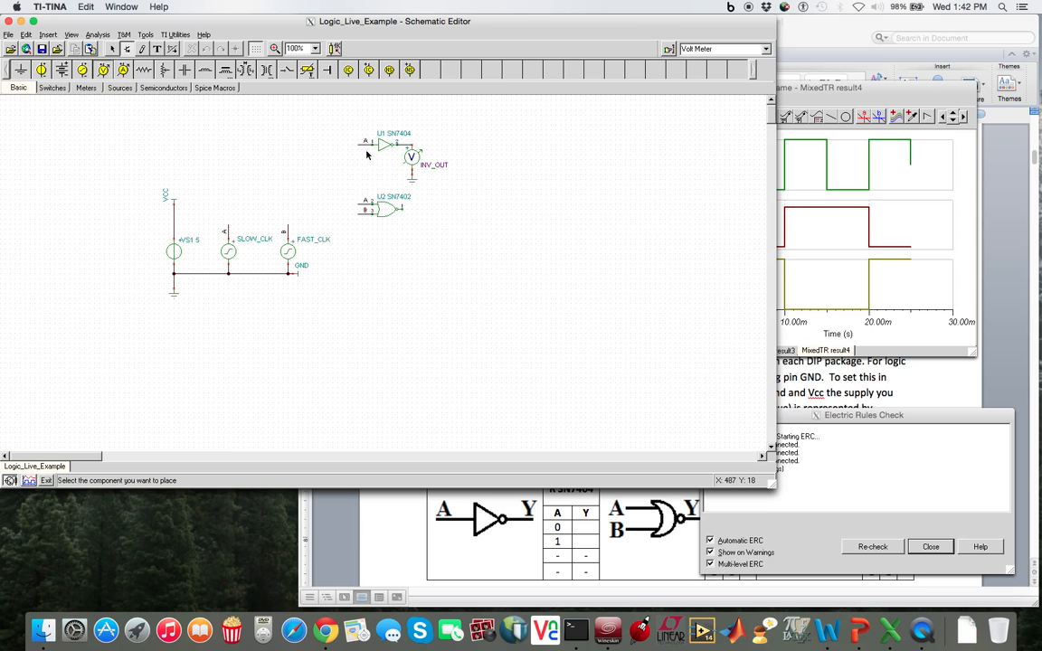
{"action": "left_click", "coordinate": [412, 214]}
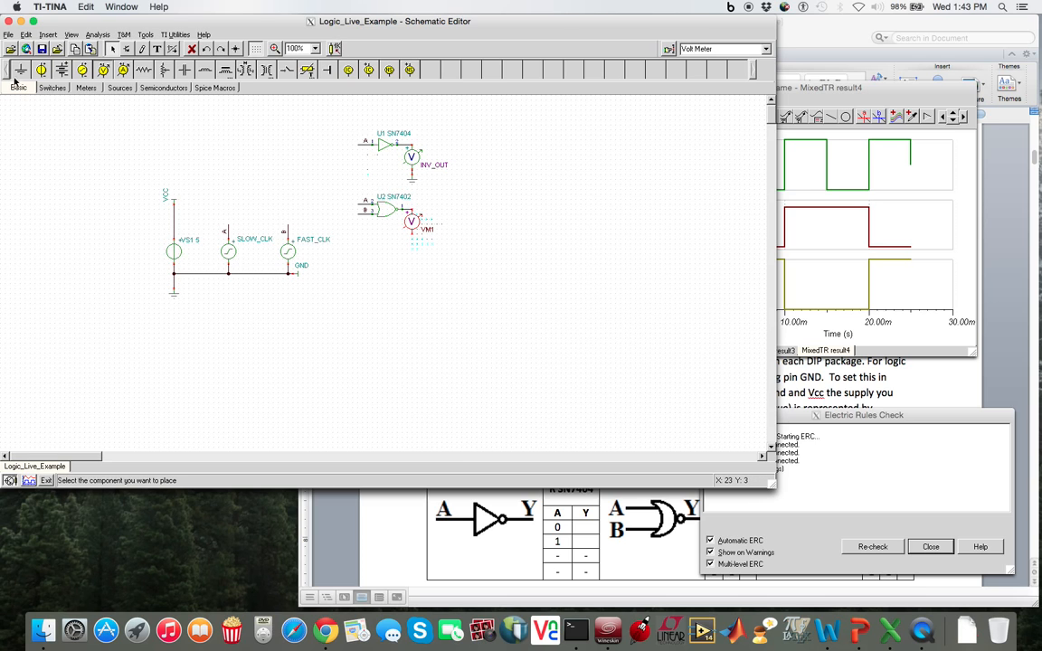
{"action": "left_click", "coordinate": [20, 71]}
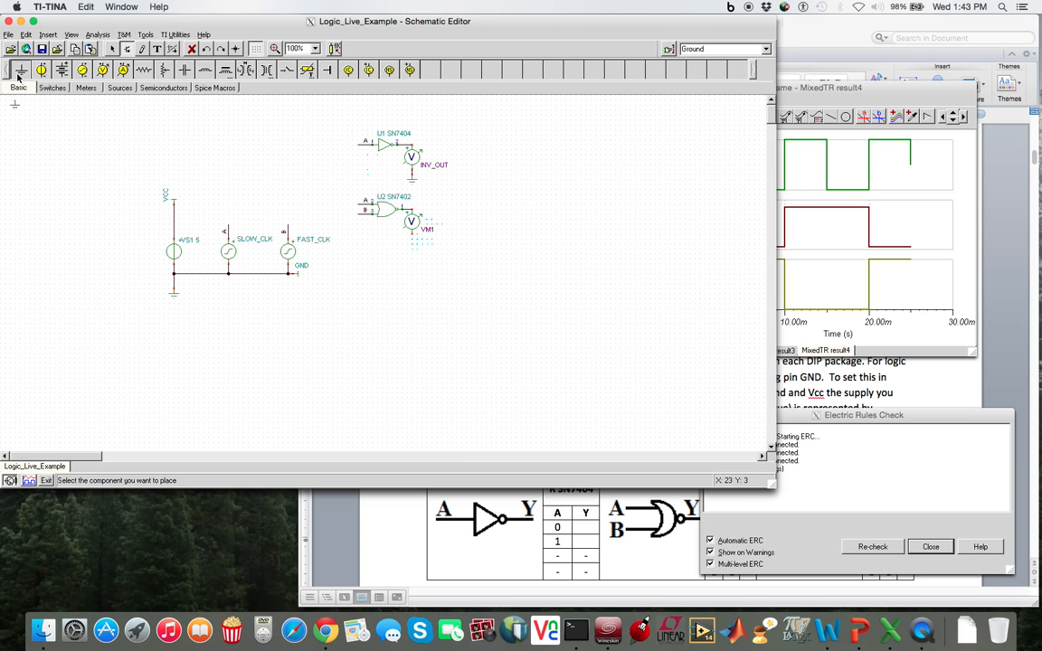
{"action": "left_click", "coordinate": [413, 240]}
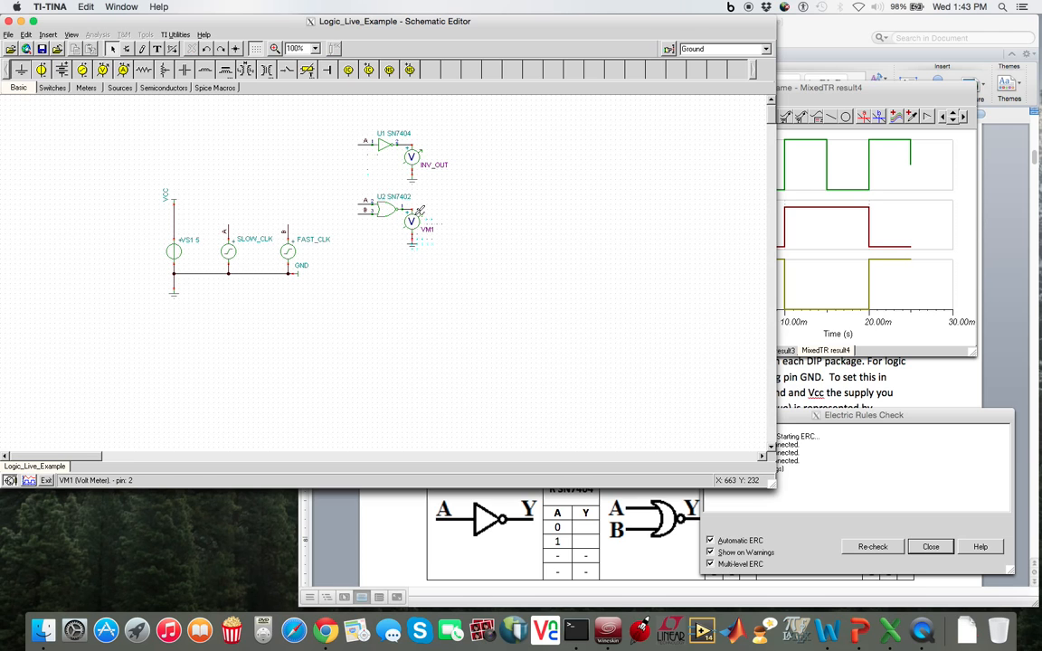
- Label the volt meter at the NOR gate's output NOR_OUT
{"action": "left_click", "coordinate": [415, 223]}
{"action": "double_click", "coordinate": [414, 223]}
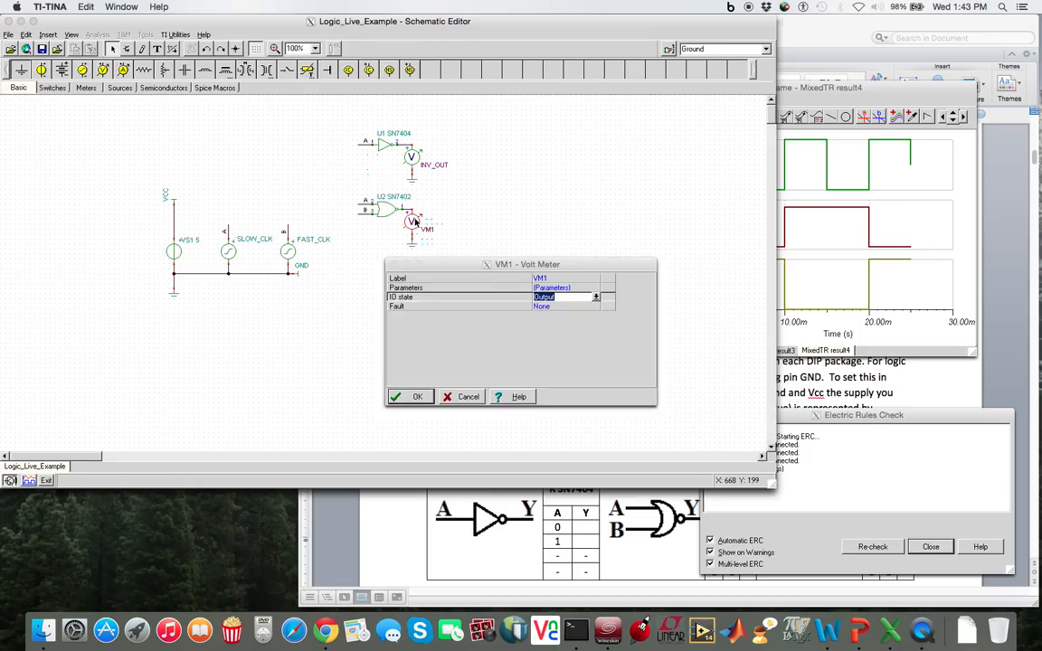
{"action": "type", "text": "NOR_OUT"}
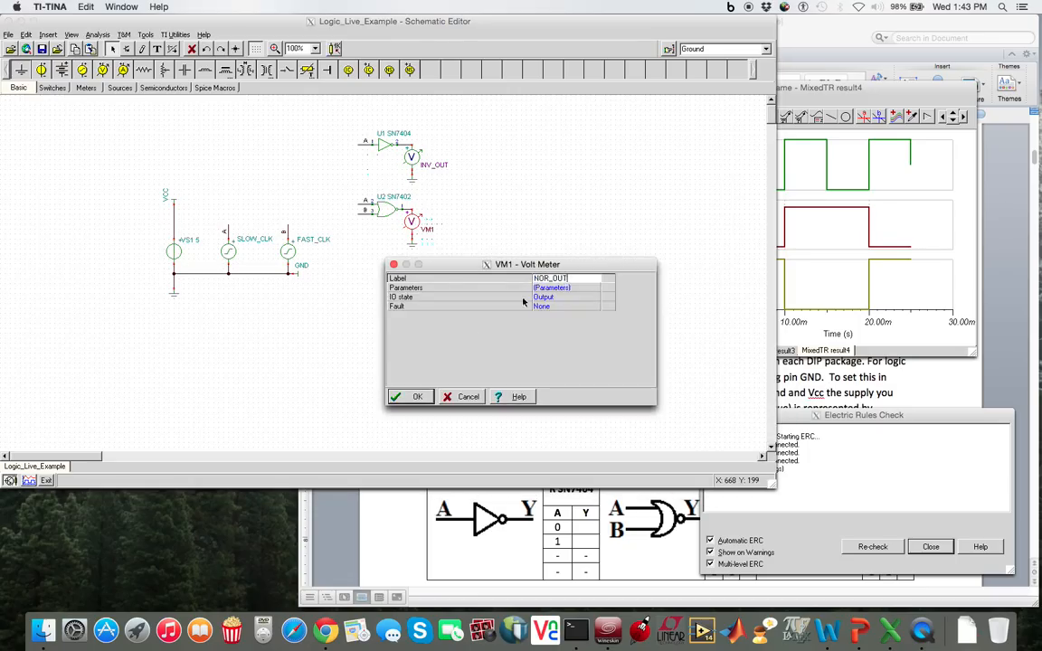
{"action": "left_click", "coordinate": [404, 401]}
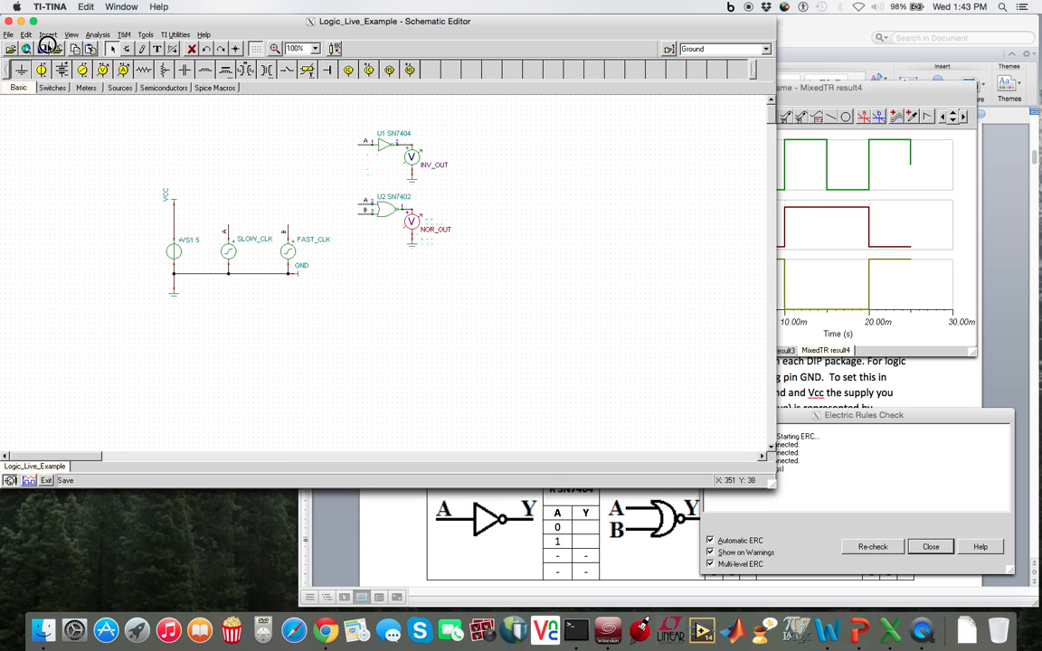
- Rerun the transient analysis with the NOR gate included and bring the resulting waveforms to the front
{"action": "left_click", "coordinate": [96, 34]}
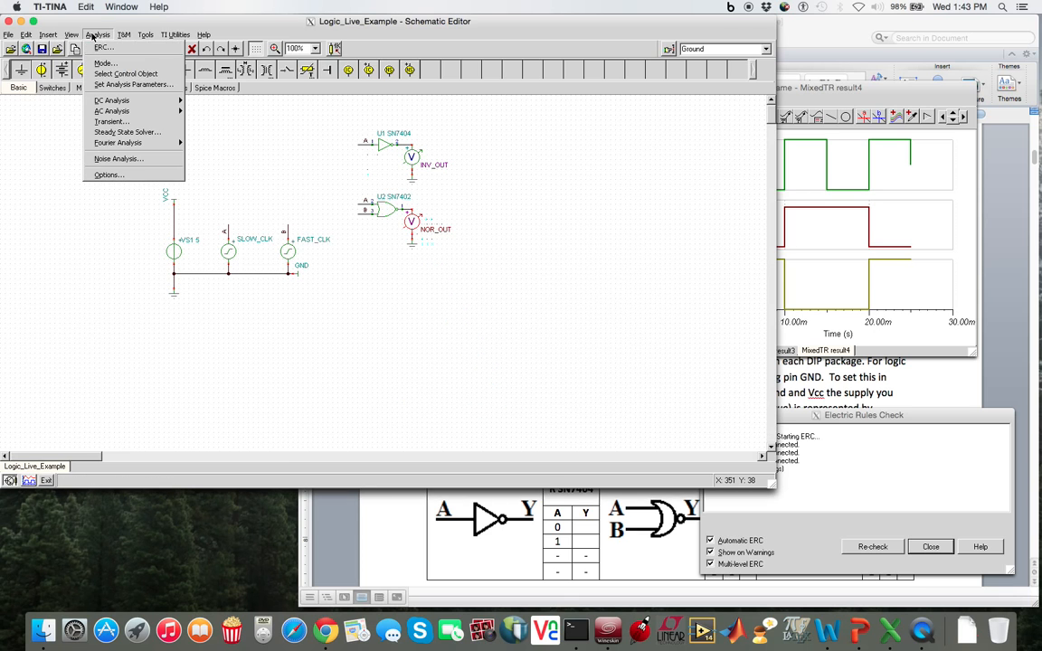
{"action": "left_click", "coordinate": [148, 125]}
{"action": "left_click", "coordinate": [583, 299]}
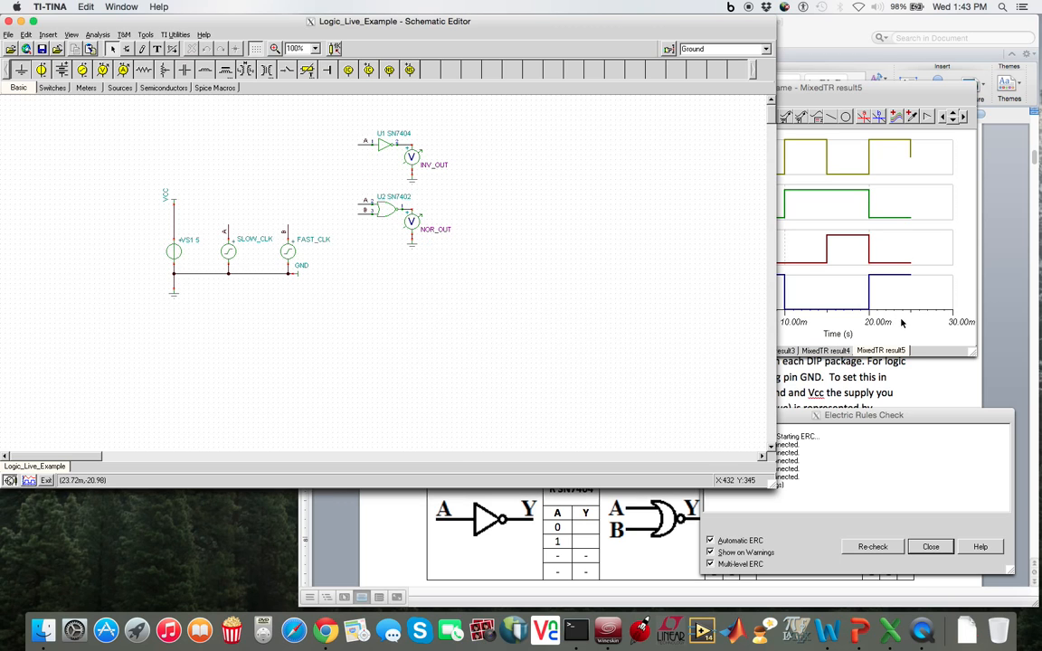
{"action": "left_click", "coordinate": [901, 322]}
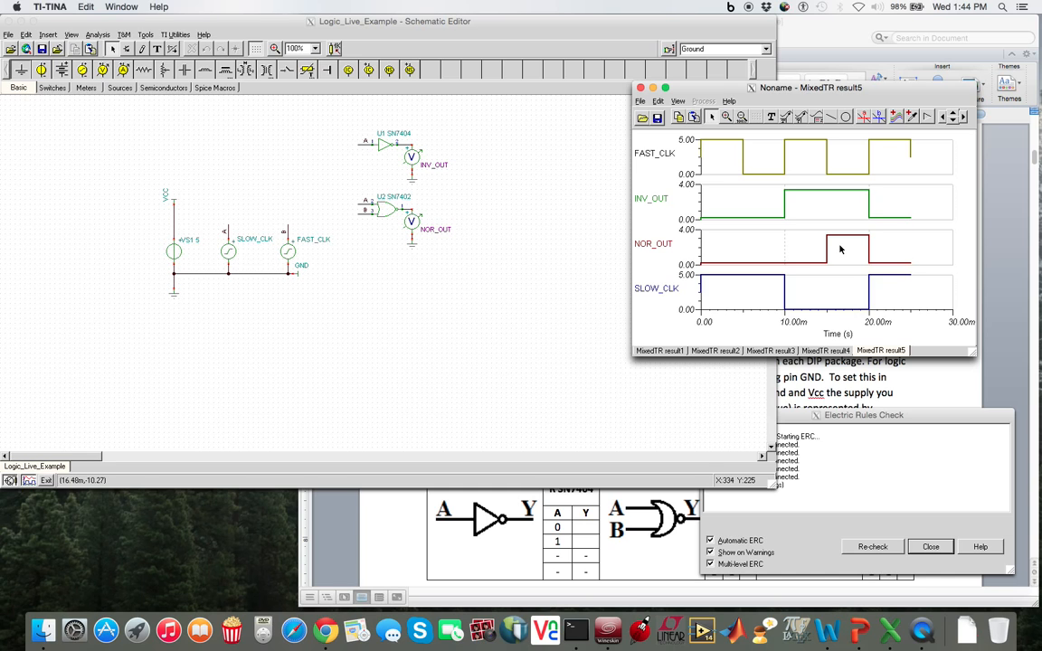
{"action": "left_click", "coordinate": [523, 192]}
{"action": "left_click", "coordinate": [97, 34]}
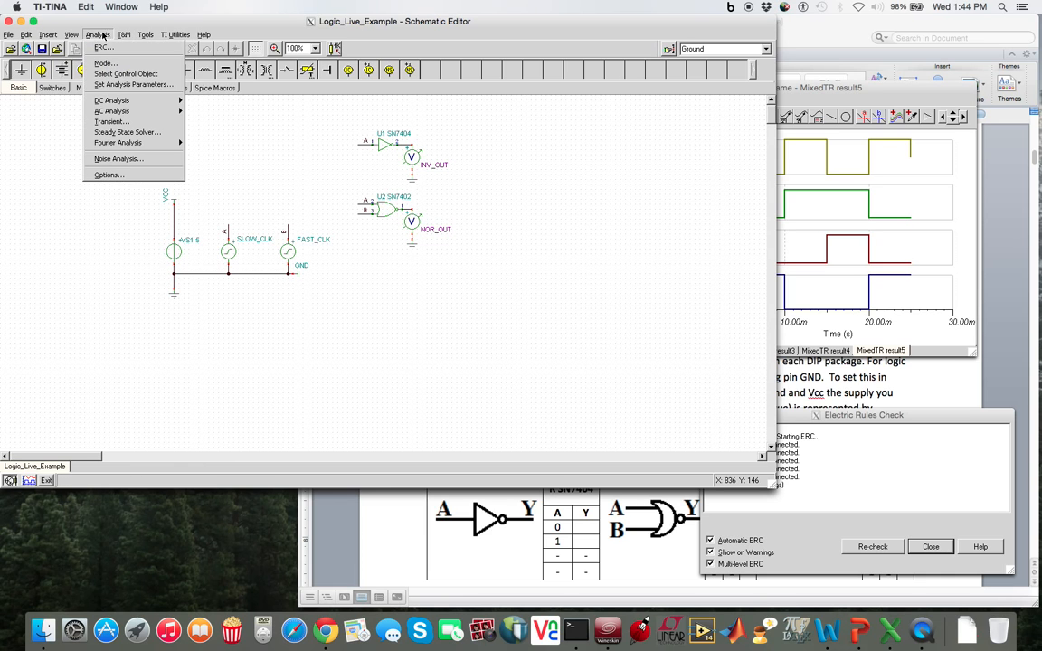
{"action": "mouse_move", "coordinate": [125, 36]}
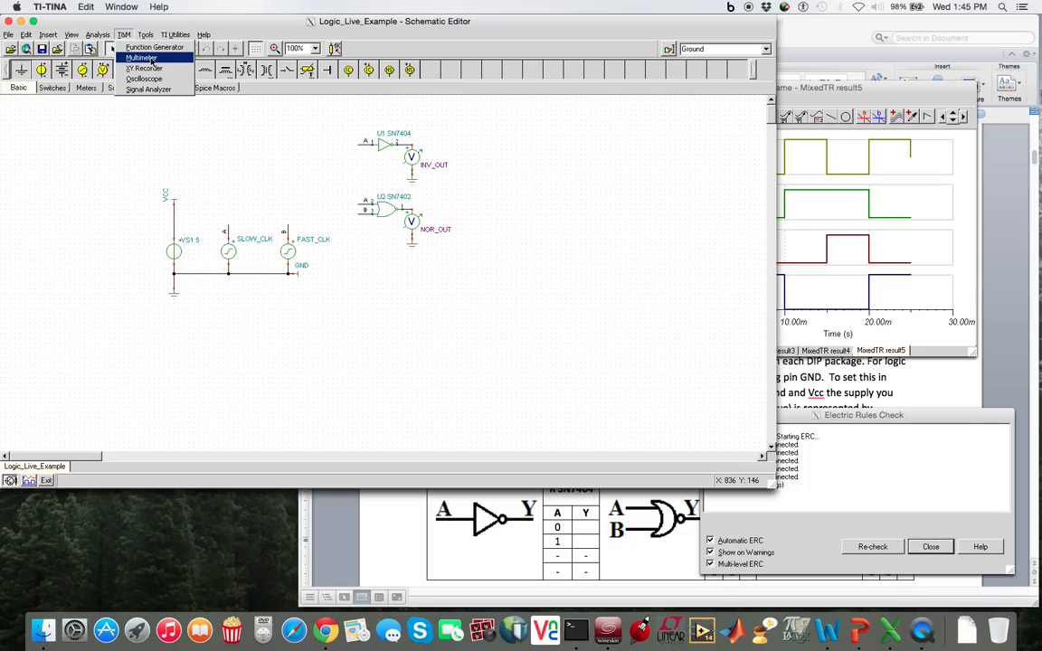
- Open the virtual multimeter and try to find its window among the open windows
{"action": "left_click", "coordinate": [145, 58]}
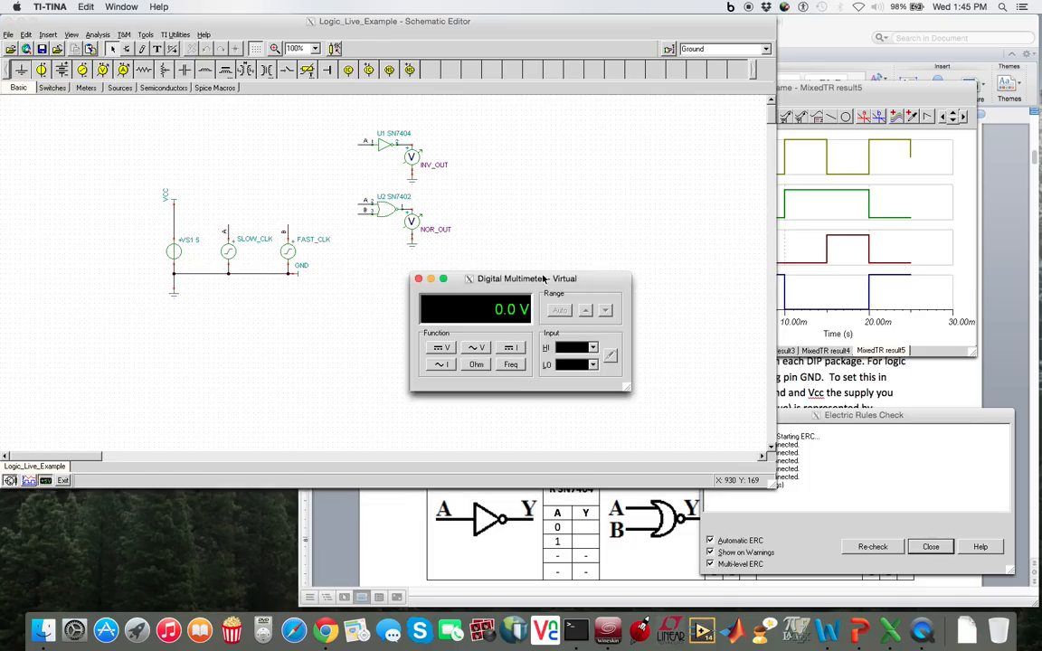
{"action": "left_click", "coordinate": [528, 272]}
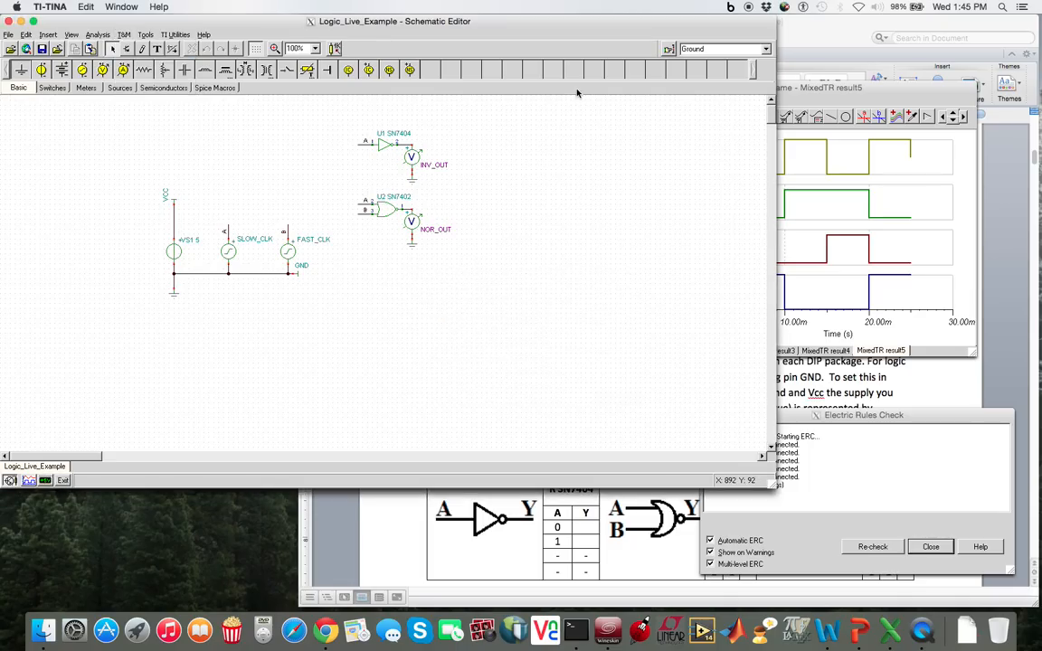
{"action": "key", "text": "ctrl+Up"}
{"action": "key", "text": "ctrl+Up"}
{"action": "key", "text": "ctrl+Down"}
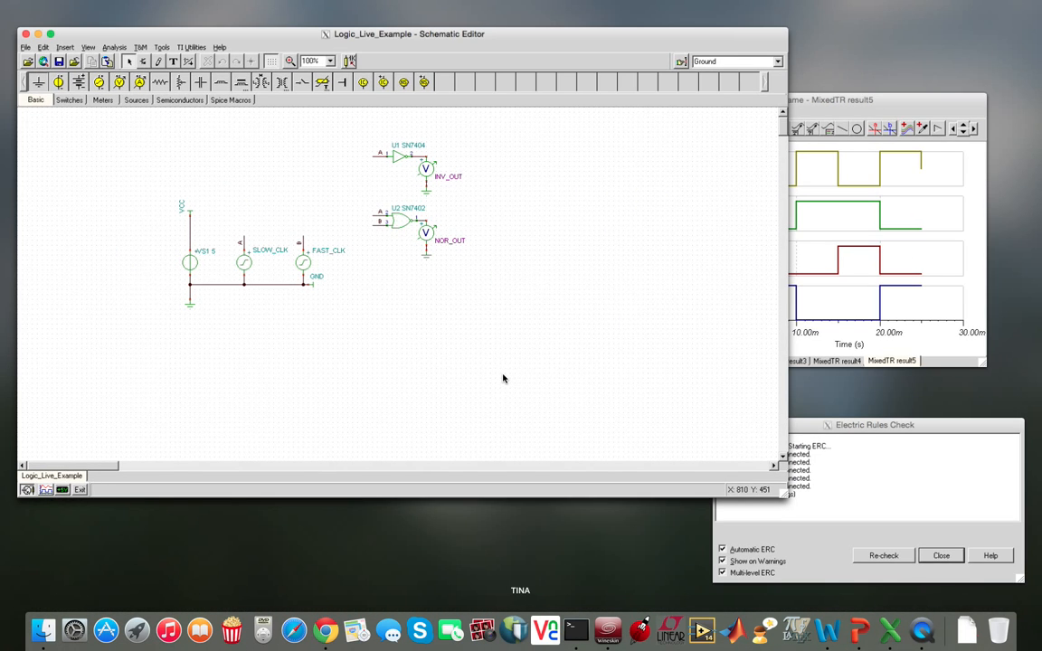
{"action": "key", "text": "ctrl+Down"}
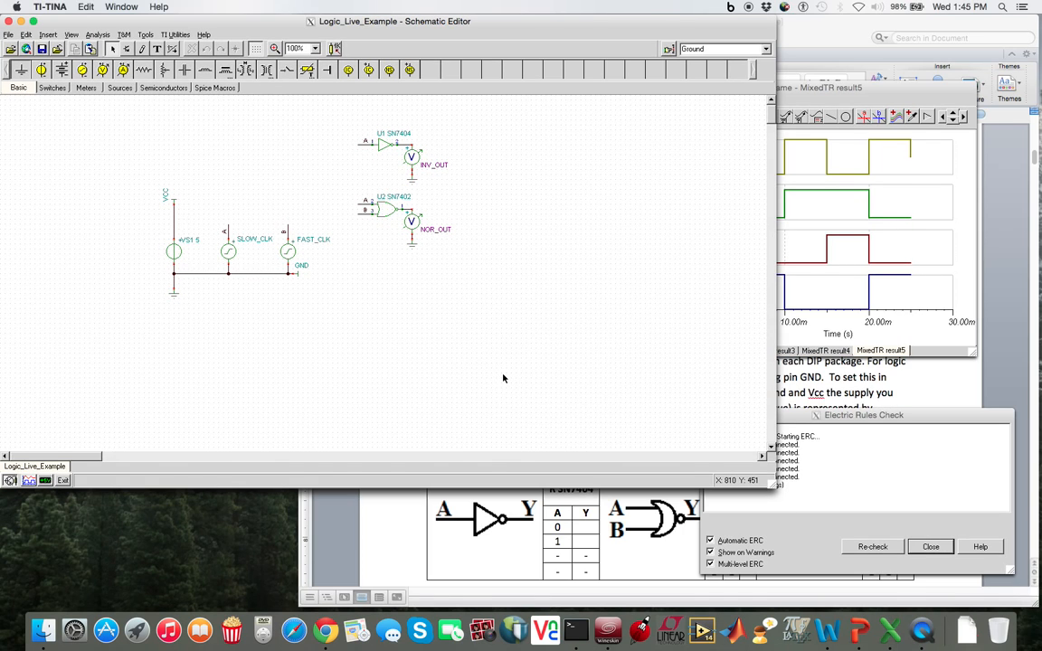
{"action": "key", "text": "ctrl+Up"}
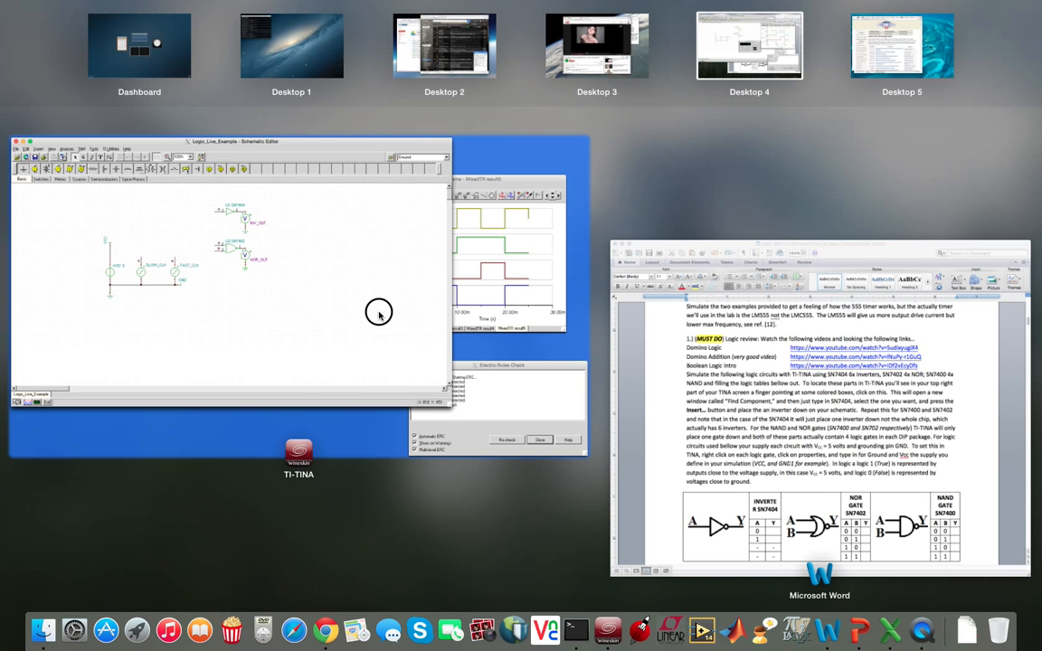
{"action": "key", "text": "ctrl+Up"}
{"action": "left_click", "coordinate": [246, 328]}
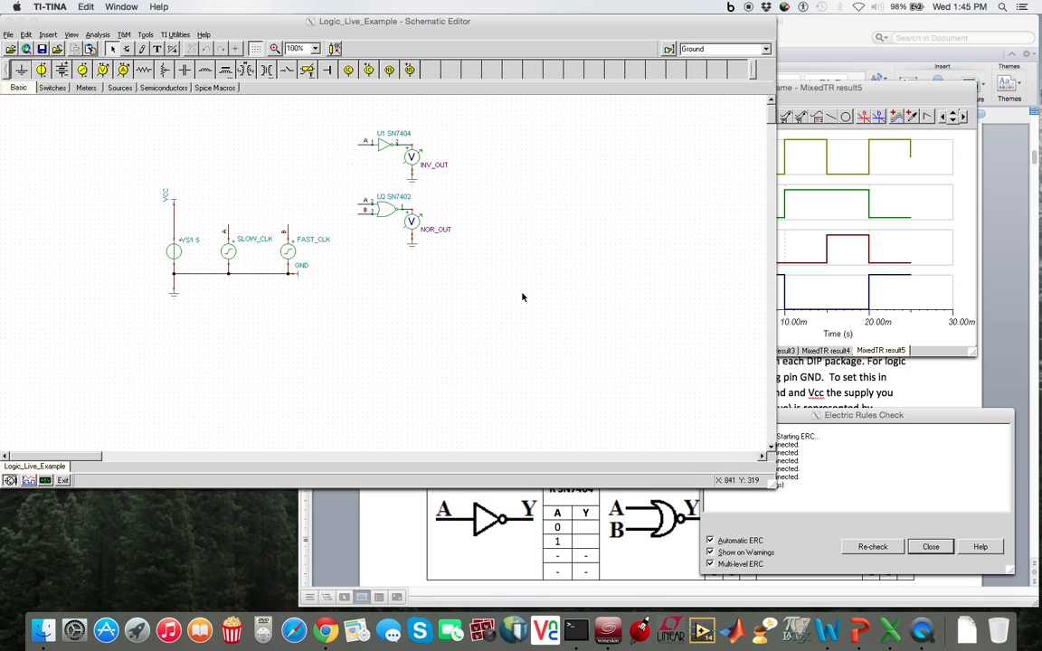
{"action": "key", "text": "F11"}
{"action": "key", "text": "F11"}
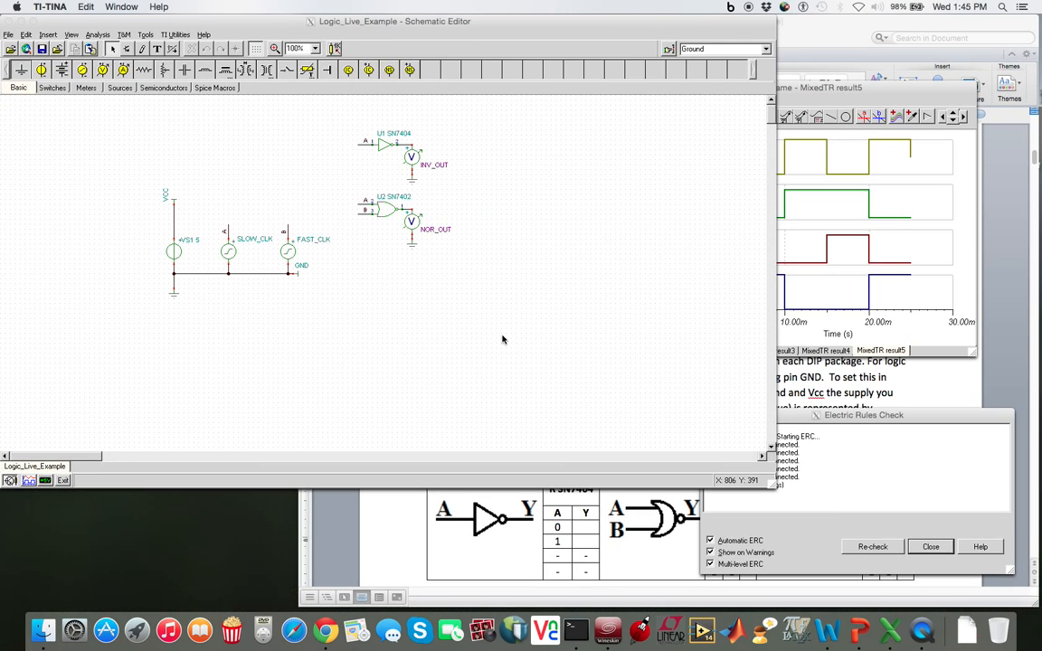
{"action": "key", "text": "ctrl+Up"}
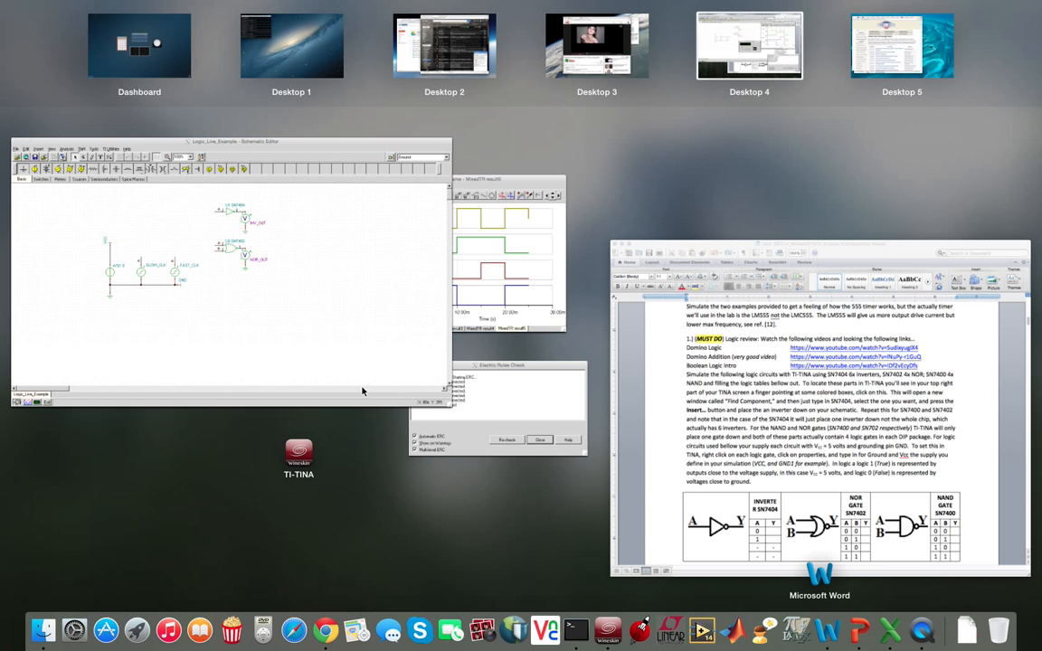
{"action": "left_click", "coordinate": [330, 353]}
{"action": "key", "text": "ctrl+Down"}
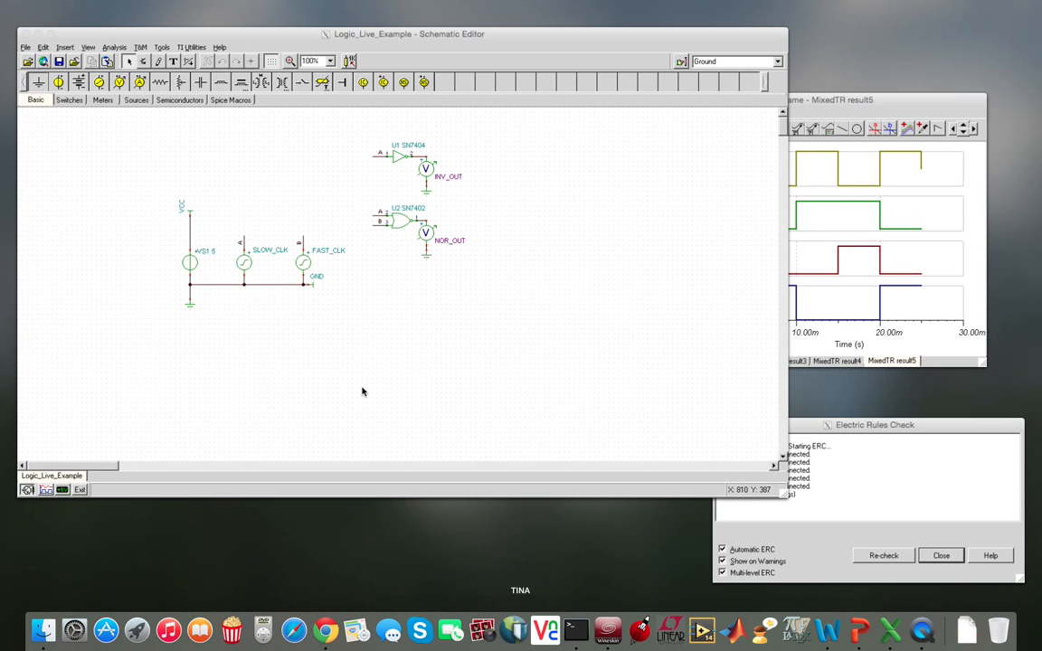
{"action": "left_click", "coordinate": [362, 391]}
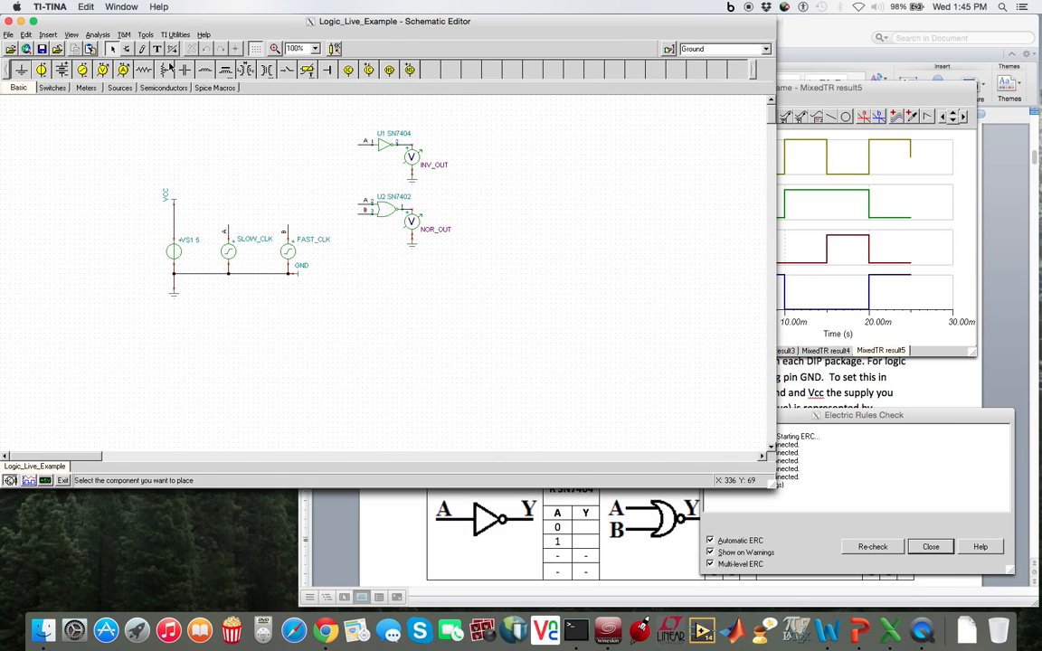
- Open the virtual multimeter again and arrange it and the schematic window so both are visible
{"action": "left_click", "coordinate": [120, 36]}
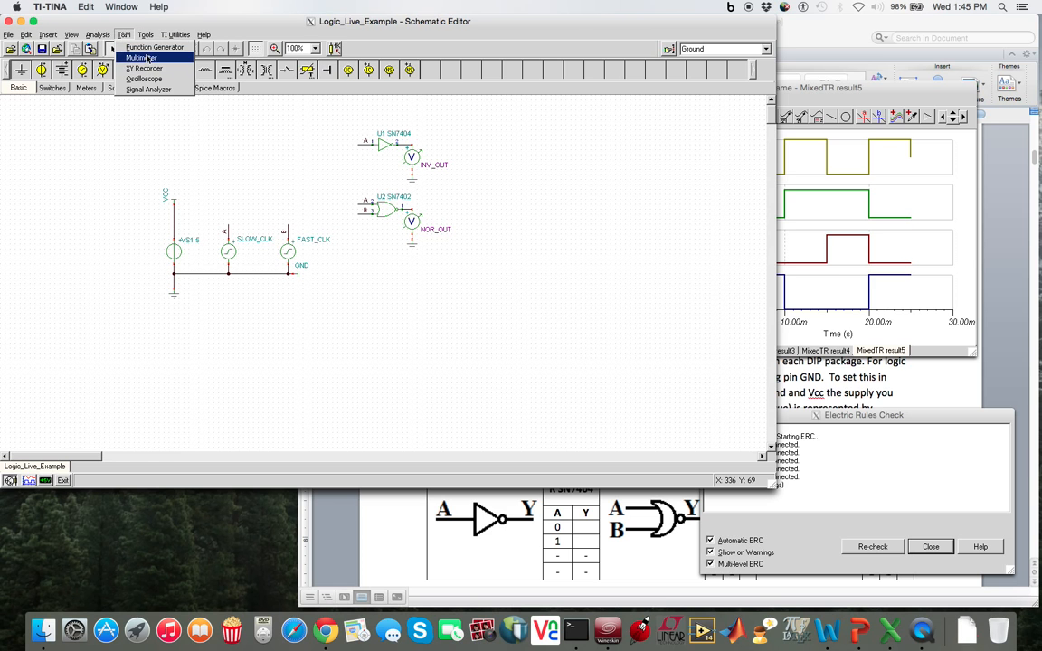
{"action": "left_click", "coordinate": [147, 57]}
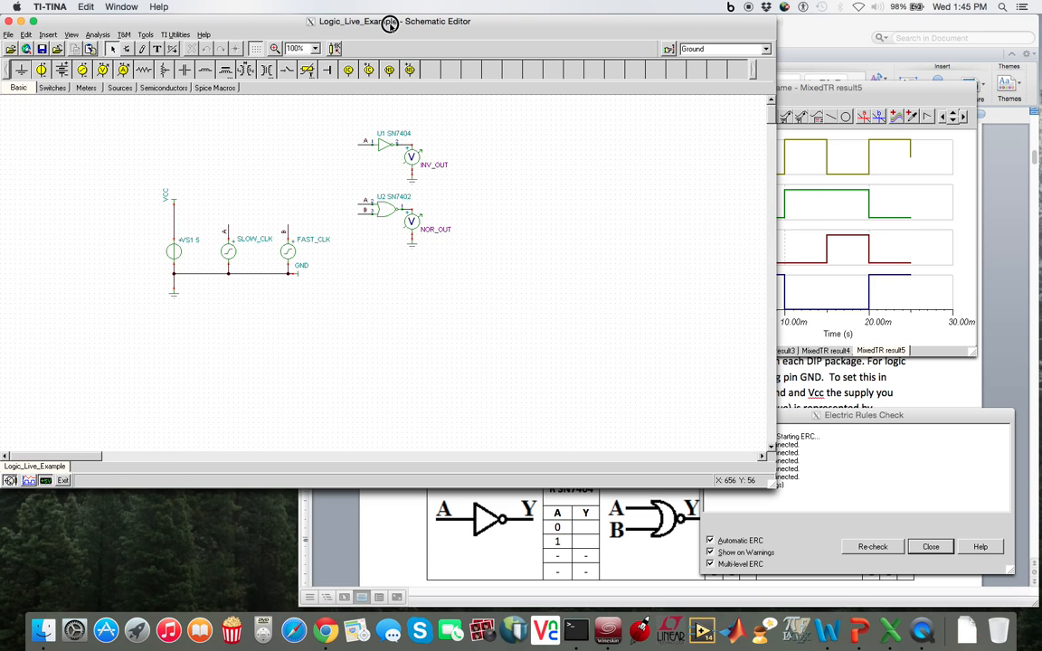
{"action": "left_click_drag", "start_coordinate": [383, 27], "coordinate": [432, 430]}
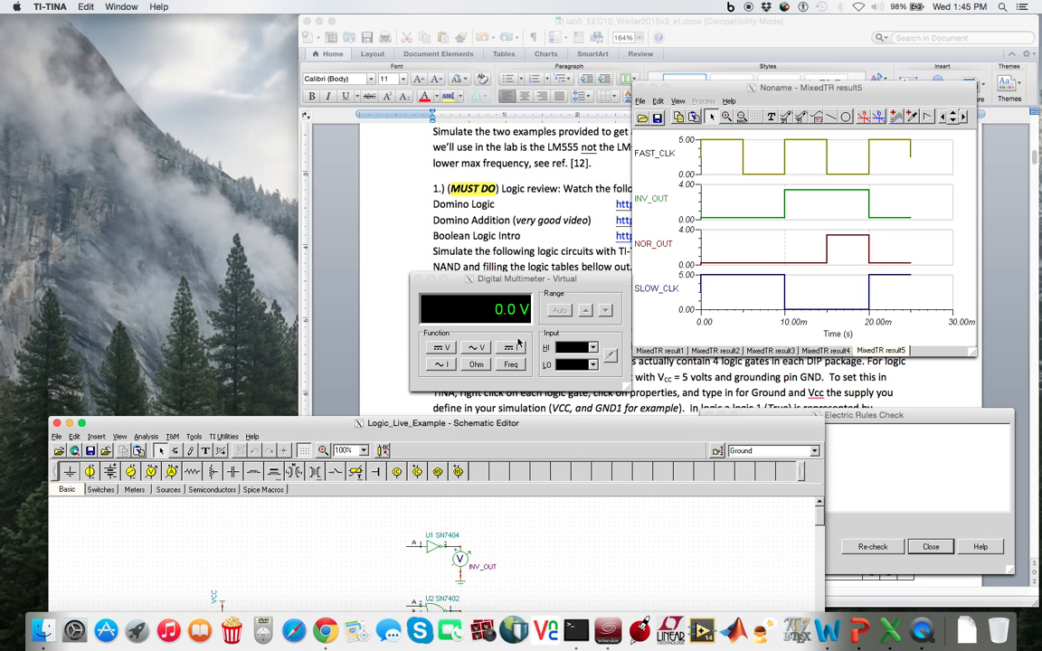
{"action": "left_click_drag", "start_coordinate": [554, 276], "coordinate": [934, 336]}
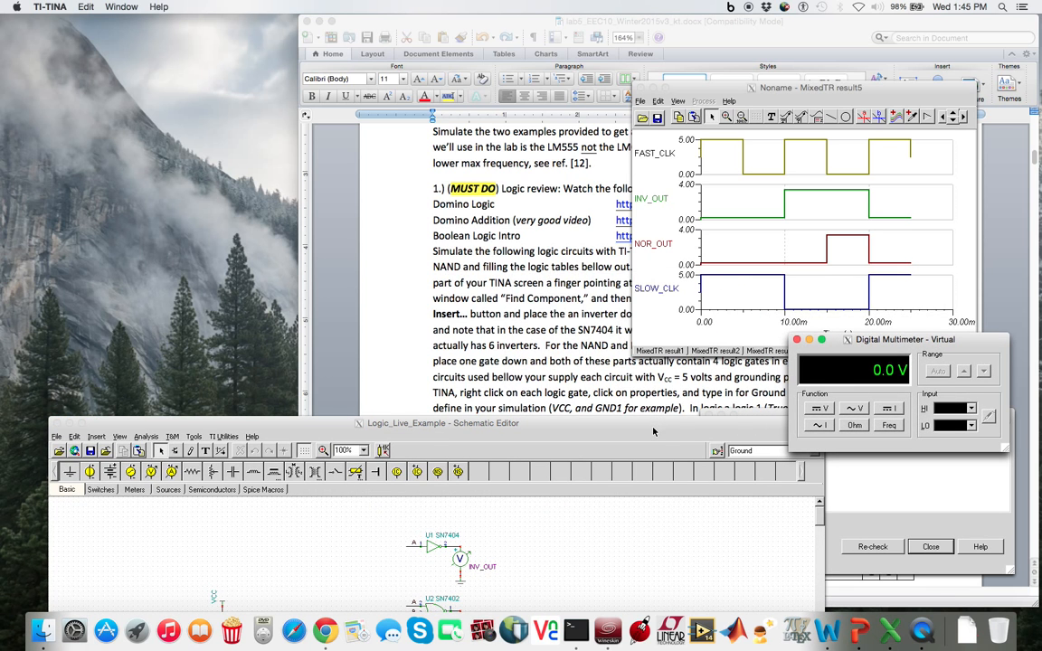
{"action": "left_click_drag", "start_coordinate": [653, 427], "coordinate": [555, 21]}
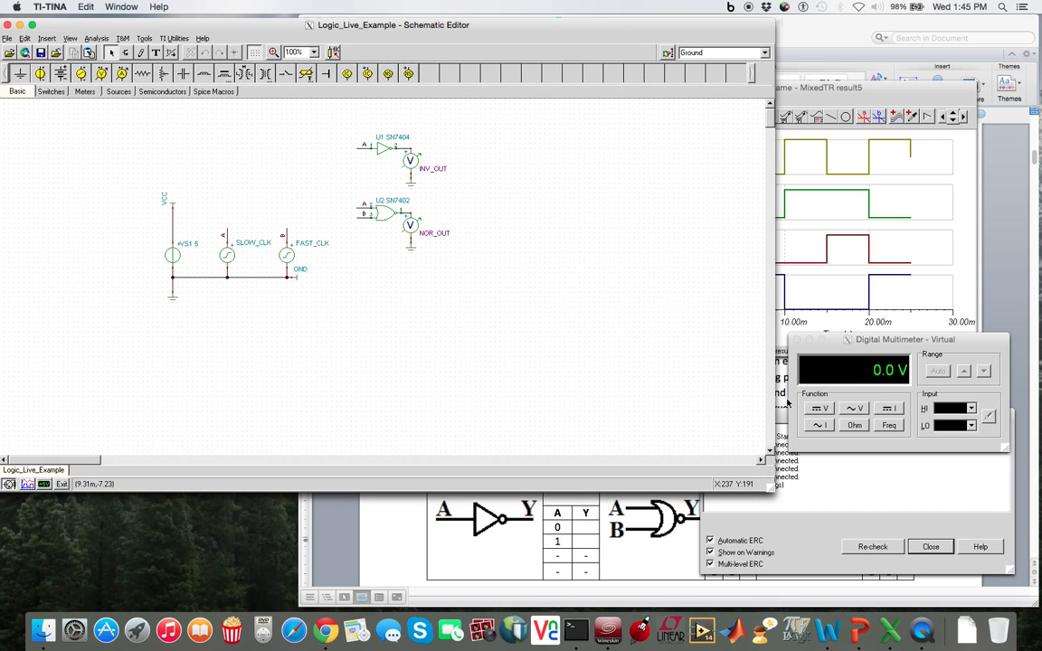
{"action": "left_click_drag", "start_coordinate": [814, 340], "coordinate": [597, 395]}
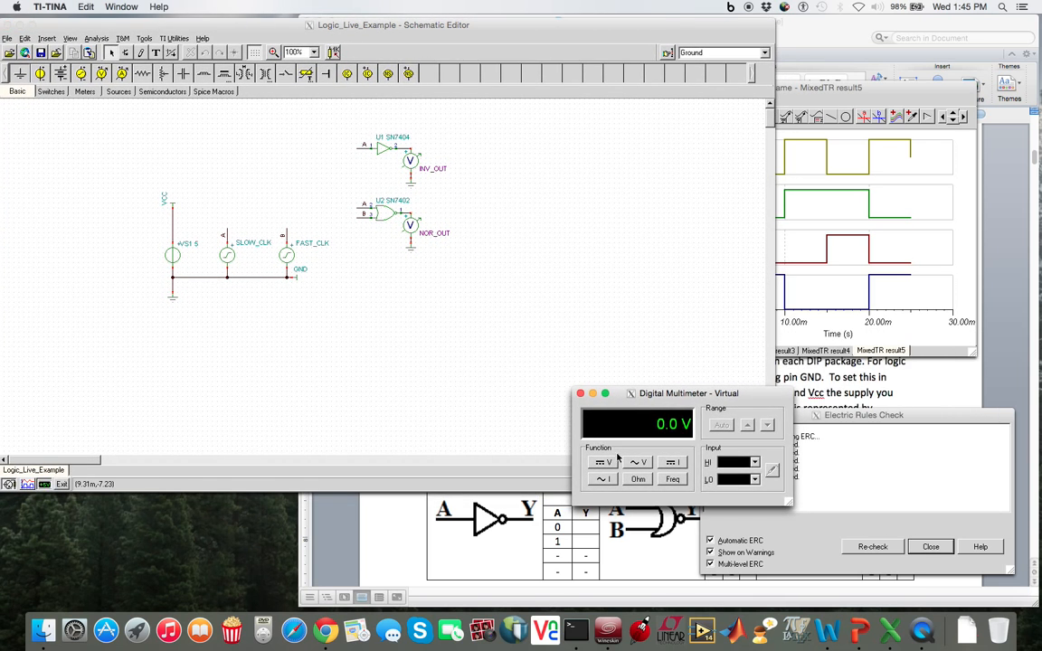
- Measure the DC voltage with the multimeter, choosing NOR_OUT for the HI input and Gnd for LO, and close the multimeter
{"action": "left_click", "coordinate": [600, 464]}
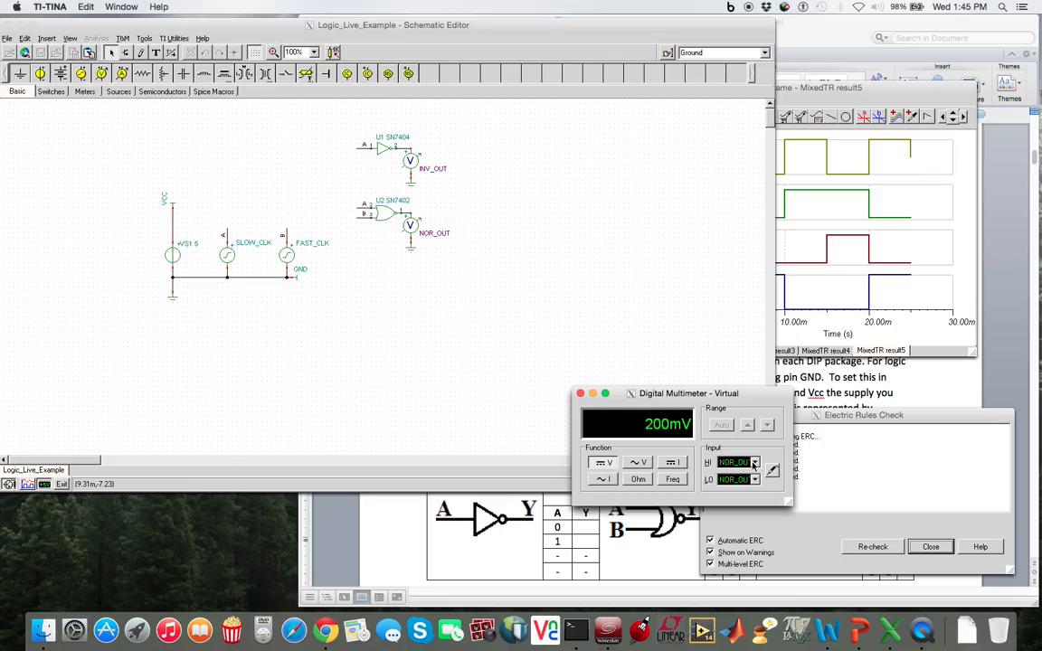
{"action": "left_click", "coordinate": [755, 463]}
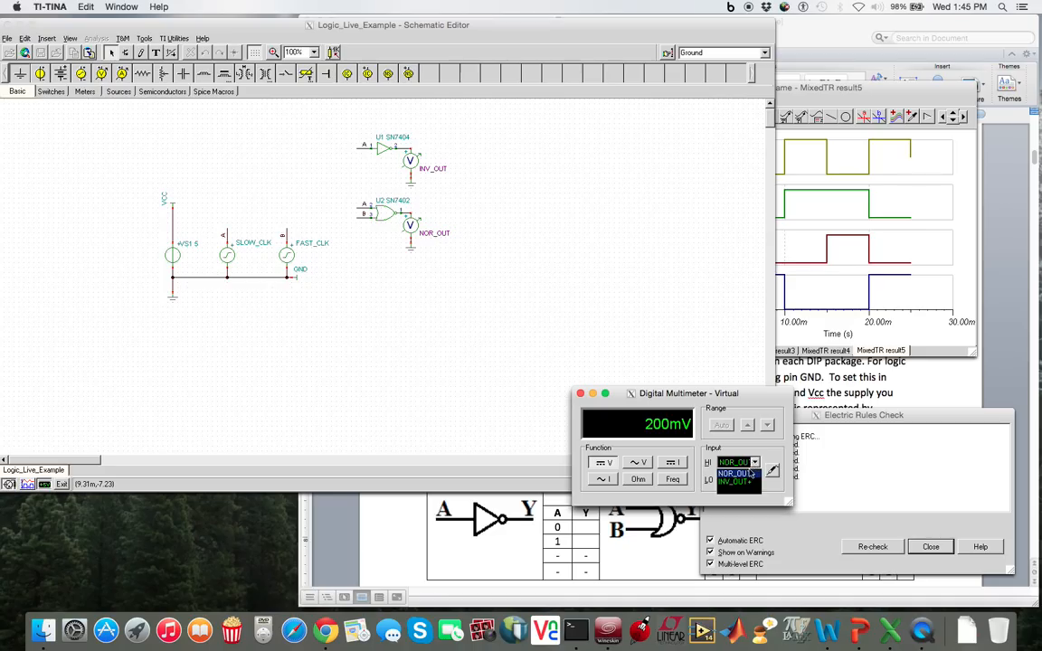
{"action": "left_click", "coordinate": [742, 474]}
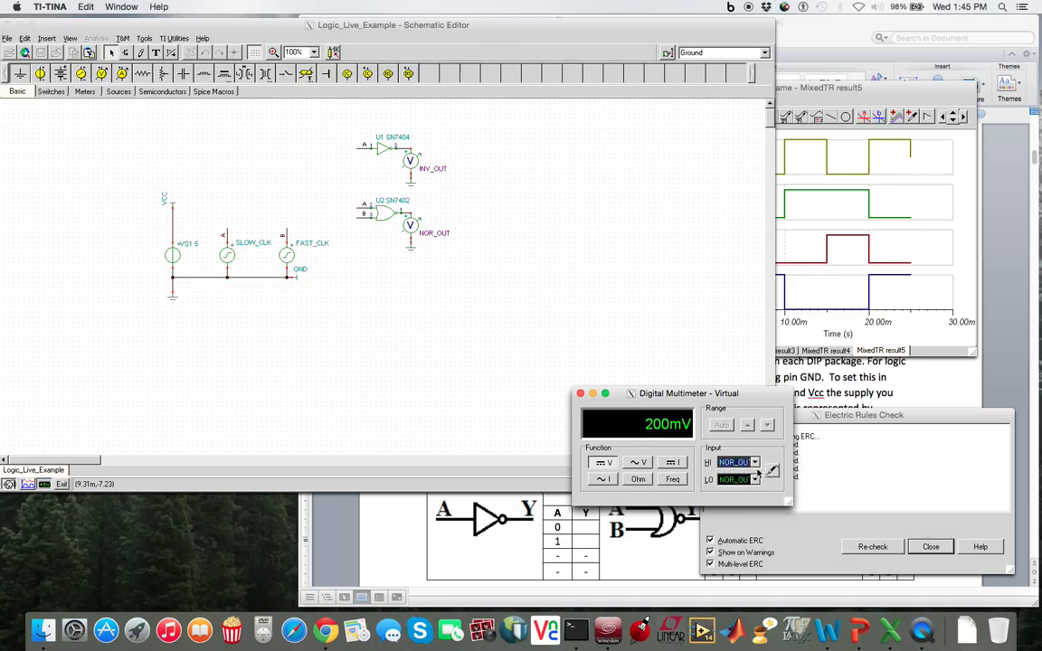
{"action": "left_click", "coordinate": [757, 481]}
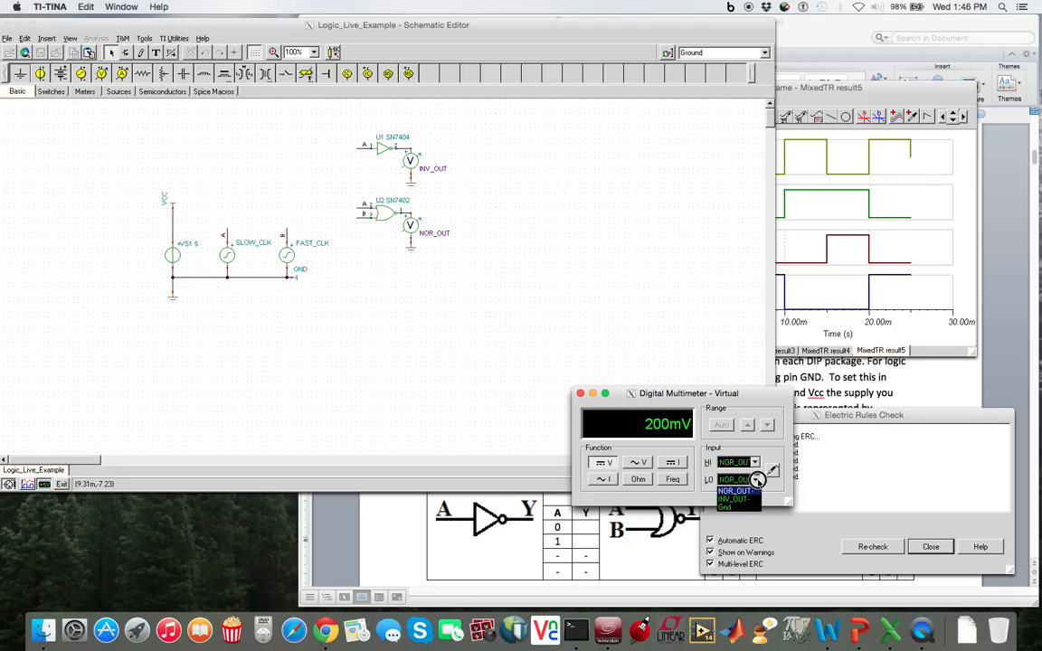
{"action": "left_click", "coordinate": [728, 510]}
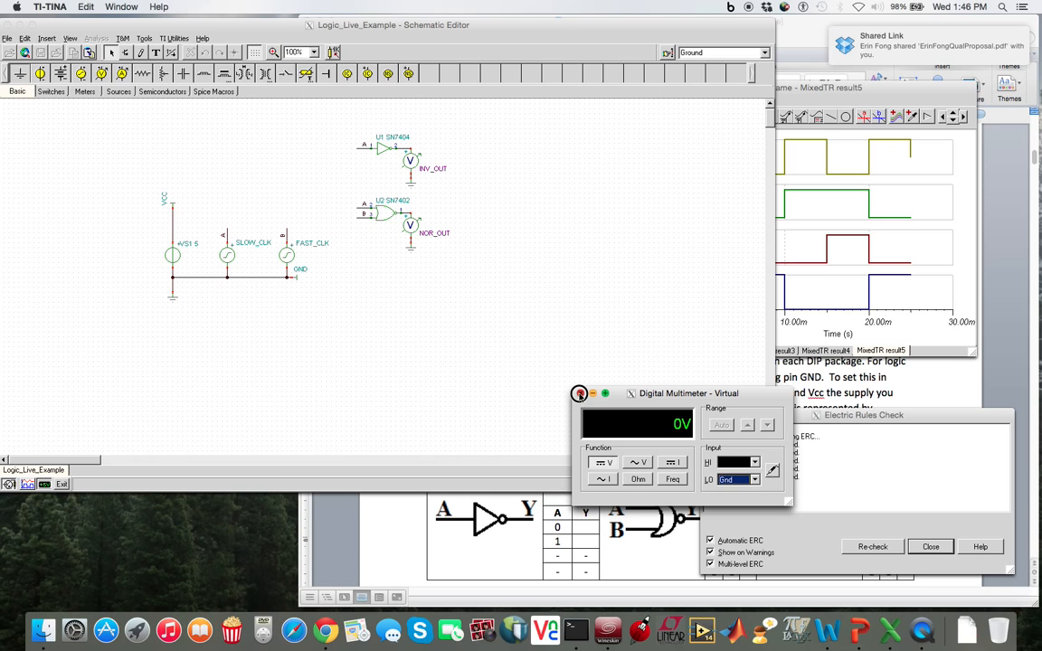
{"action": "left_click", "coordinate": [579, 394]}
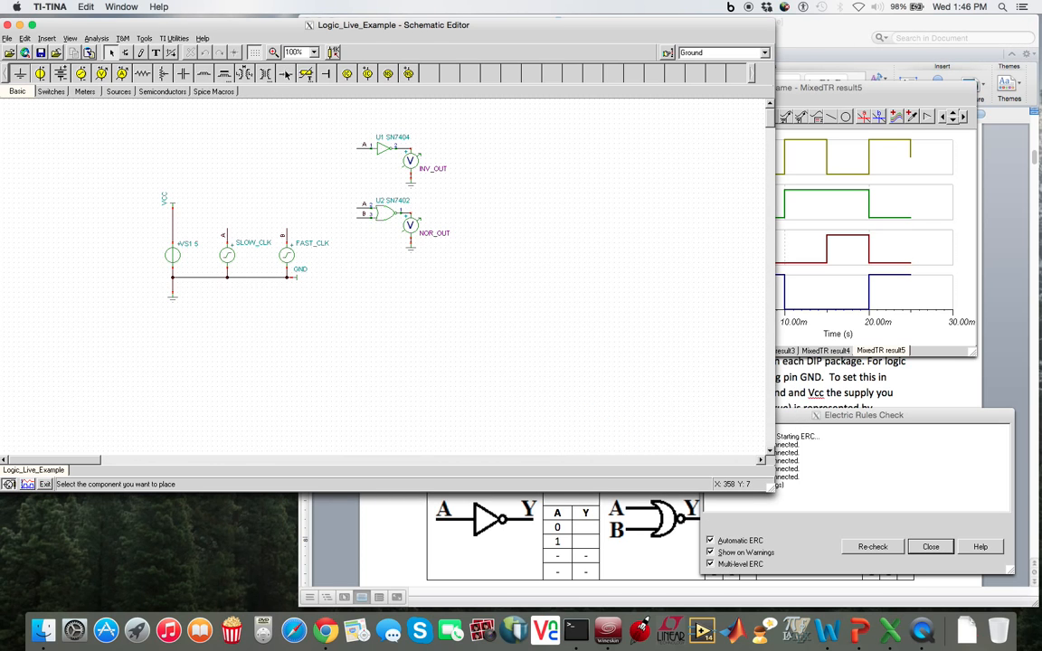
- Find the SN7400 NAND gate in the component library and place it below the NOR gate
{"action": "left_click", "coordinate": [286, 74]}
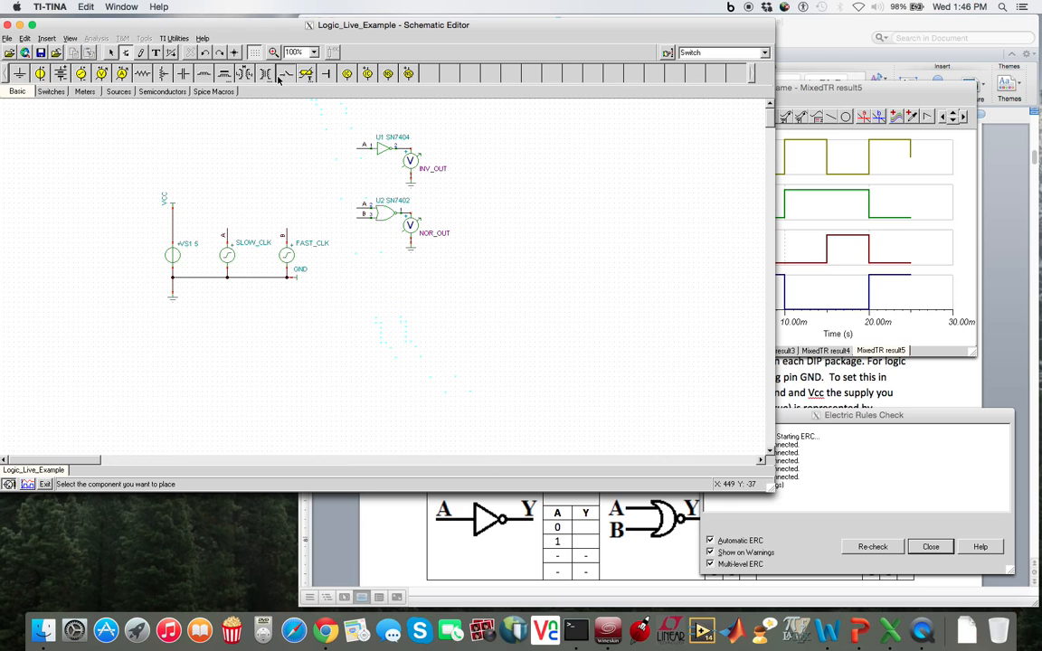
{"action": "key", "text": "Escape"}
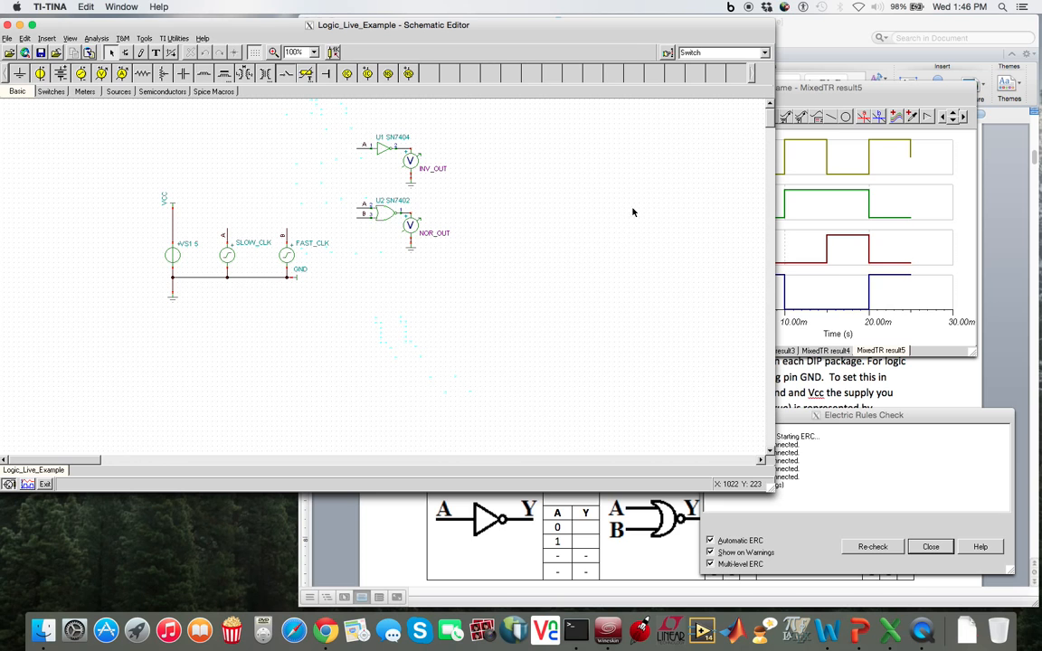
{"action": "left_click", "coordinate": [667, 53]}
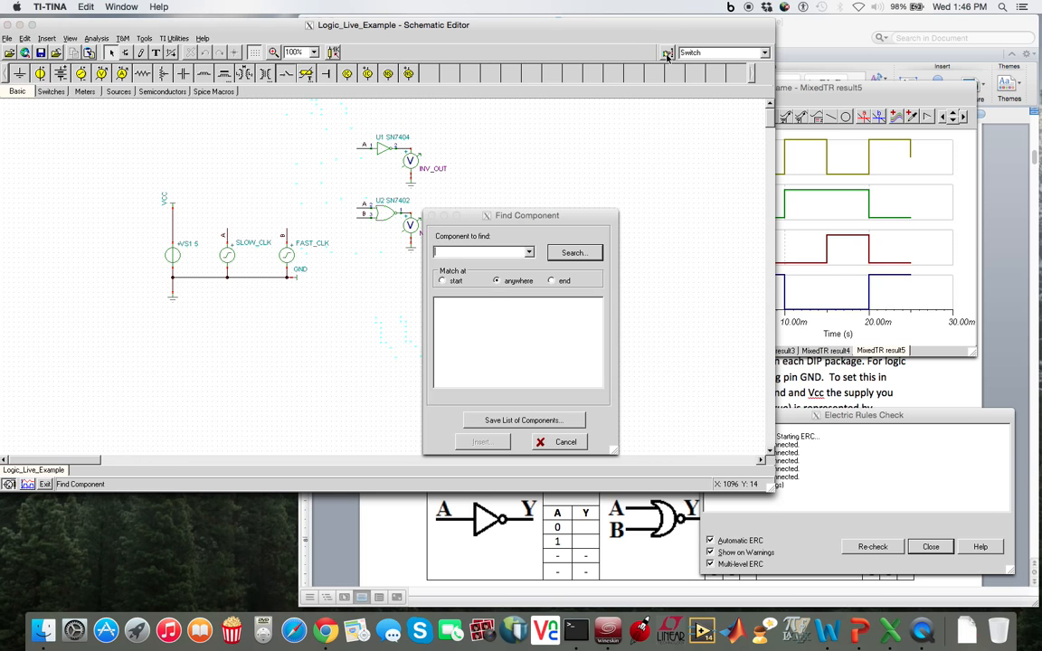
{"action": "left_click", "coordinate": [528, 251]}
{"action": "left_click", "coordinate": [463, 262]}
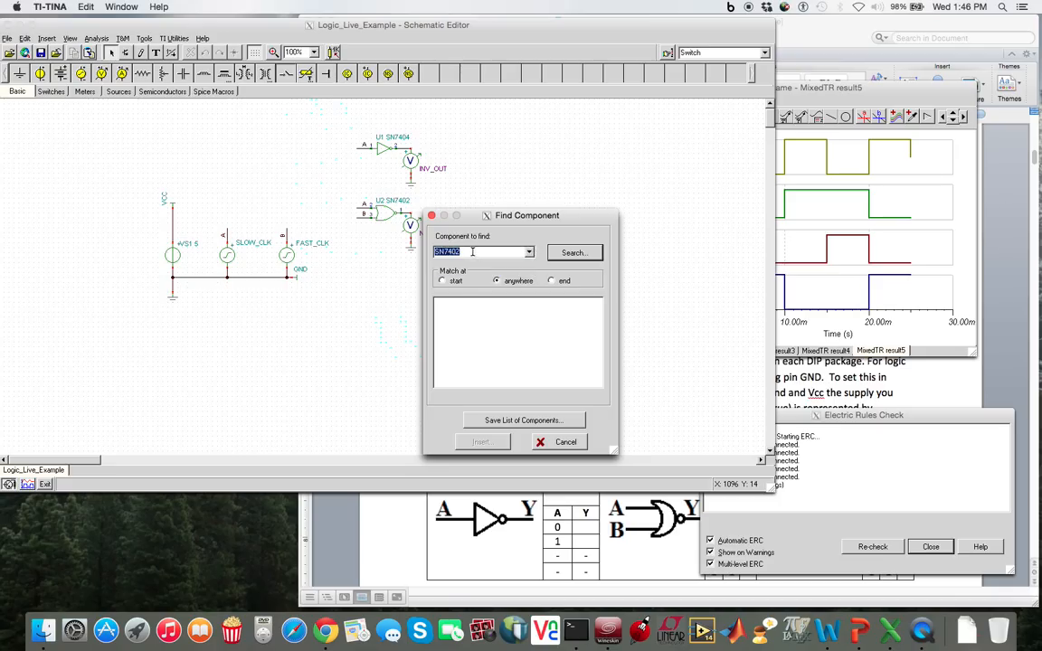
{"action": "left_click", "coordinate": [472, 253]}
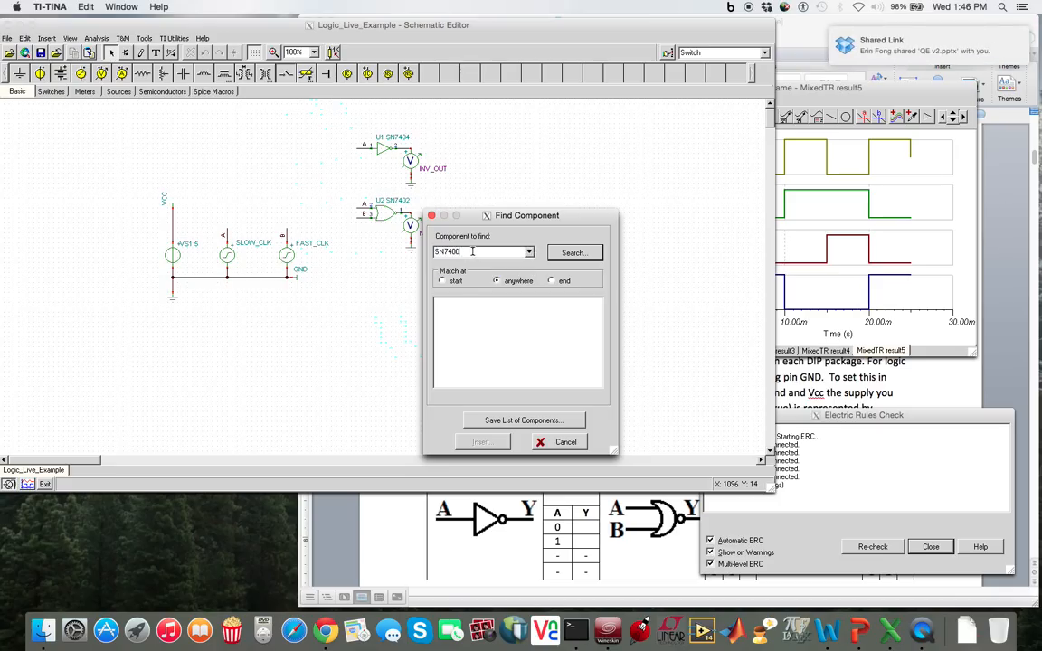
{"action": "type", "text": "0"}
{"action": "key", "text": "Return"}
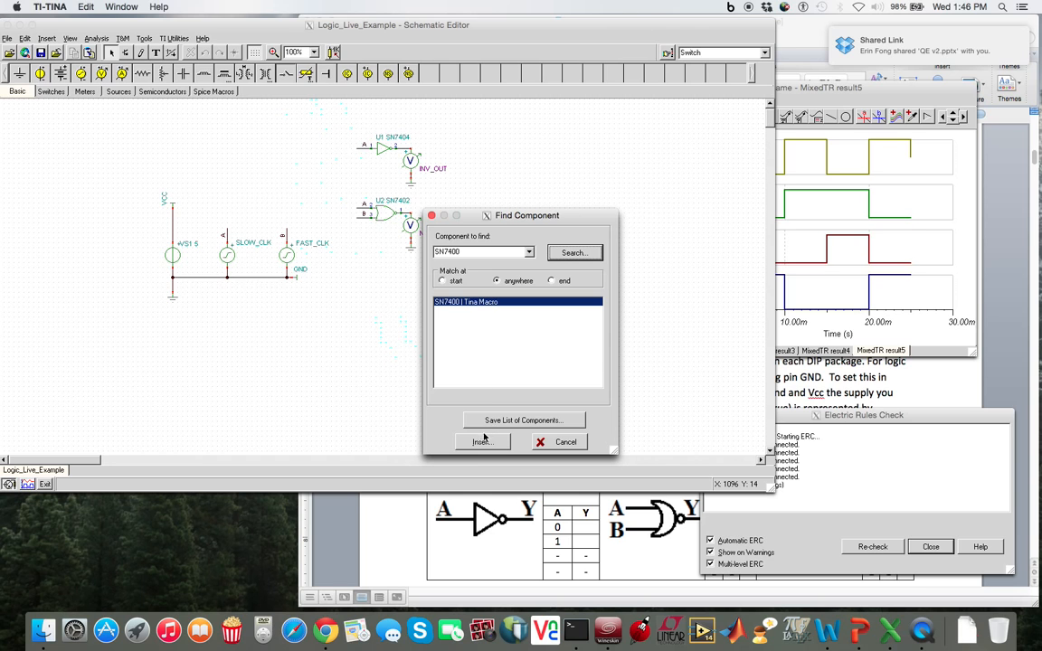
{"action": "left_click", "coordinate": [481, 441]}
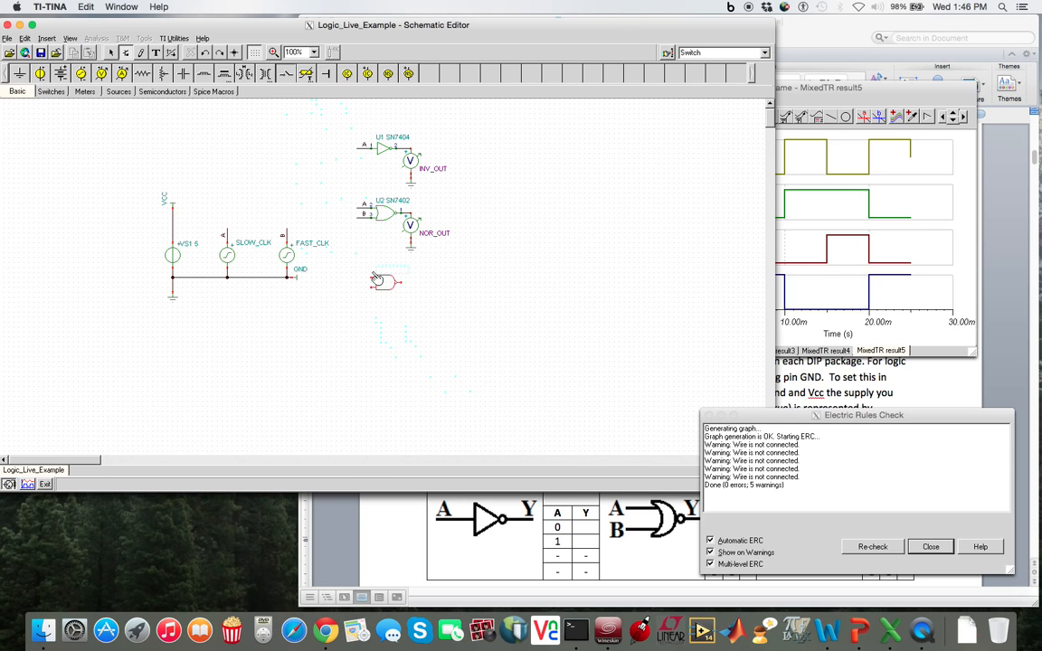
{"action": "left_click", "coordinate": [376, 279]}
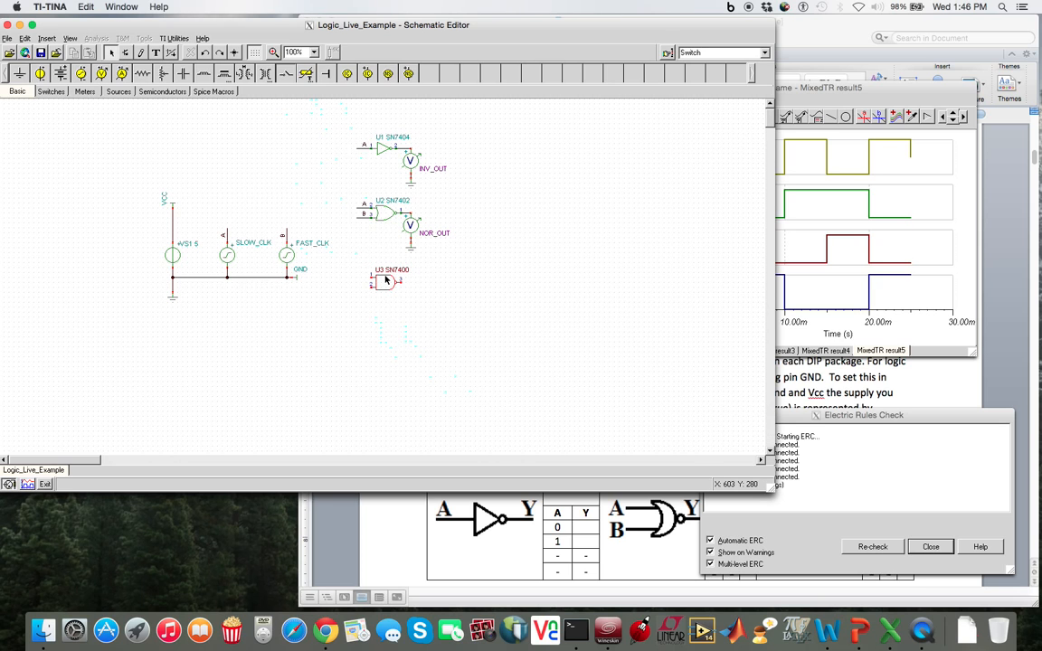
- Set the SN7400 NAND gate's Ground to GND and its Vcc to VCC
{"action": "double_click", "coordinate": [386, 285]}
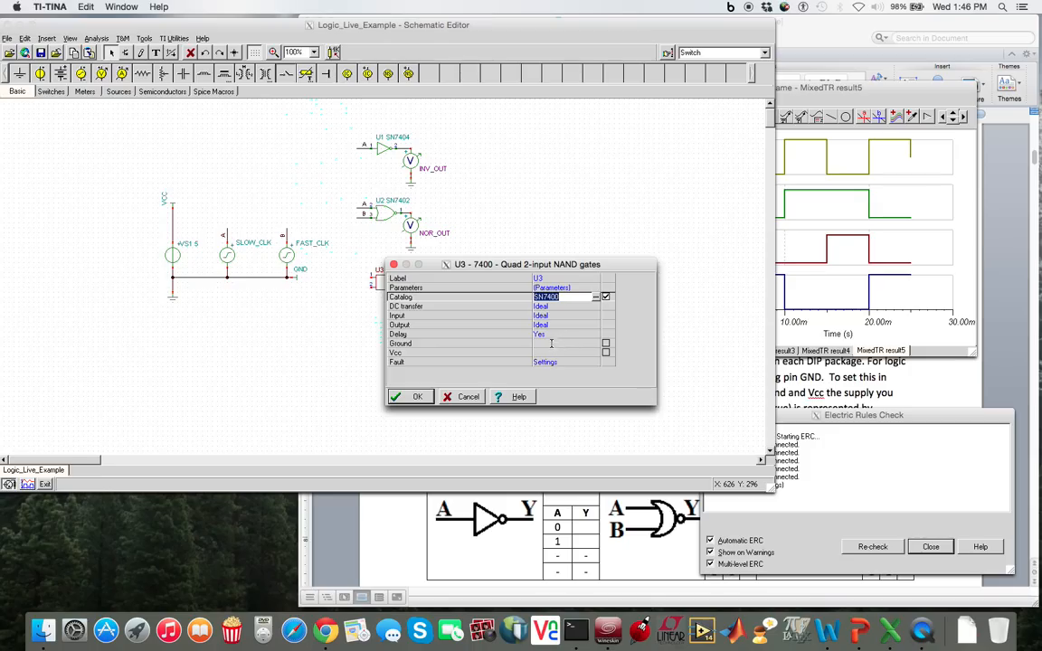
{"action": "left_click", "coordinate": [551, 344]}
{"action": "left_click", "coordinate": [545, 352]}
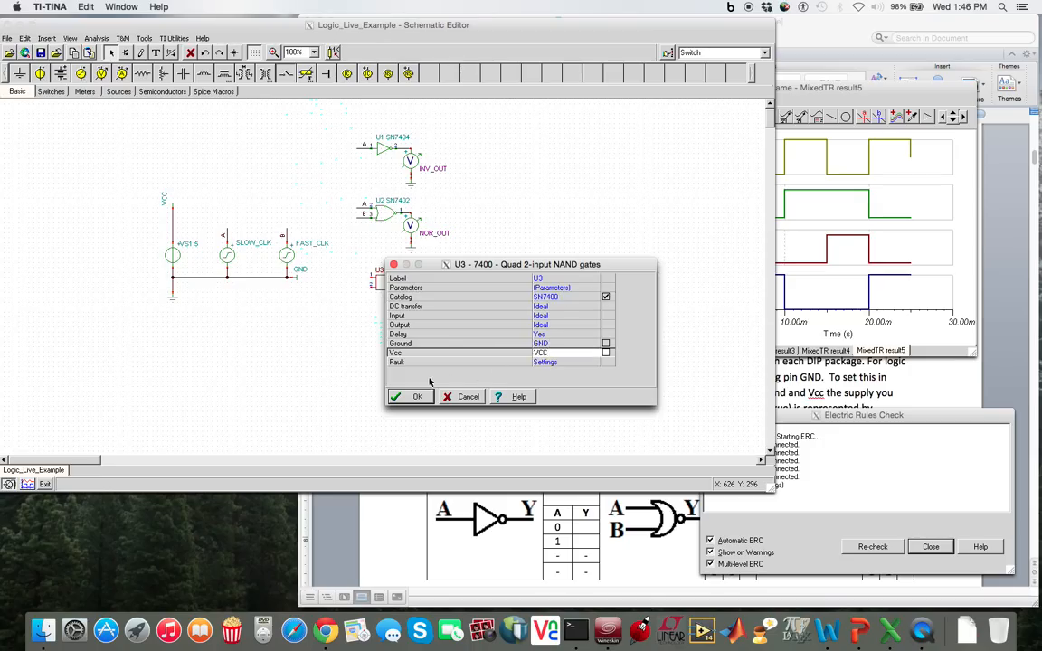
{"action": "left_click", "coordinate": [409, 396]}
- Draw a short wire stub outward from each of the two inputs of the SN7400 NAND gate
{"action": "left_click", "coordinate": [370, 277]}
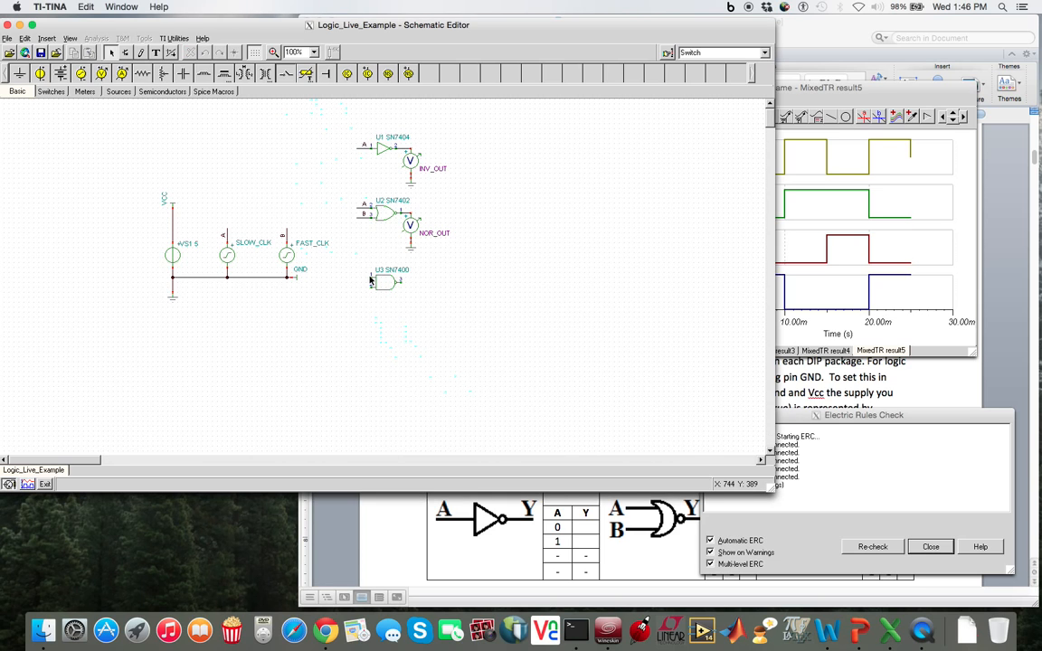
{"action": "left_click", "coordinate": [362, 289]}
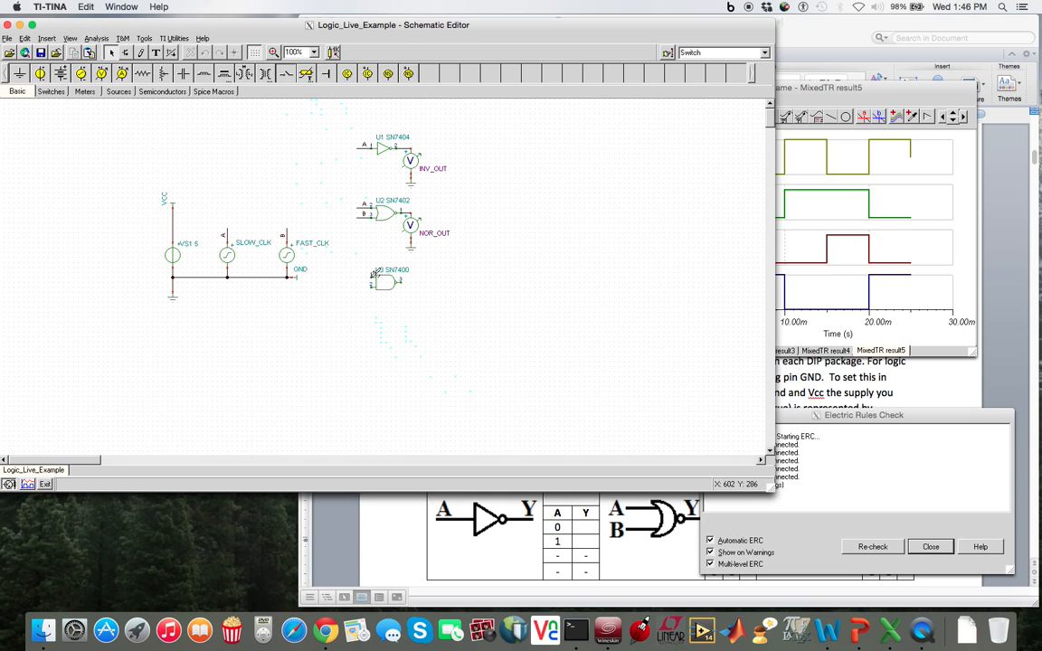
{"action": "left_click", "coordinate": [372, 276]}
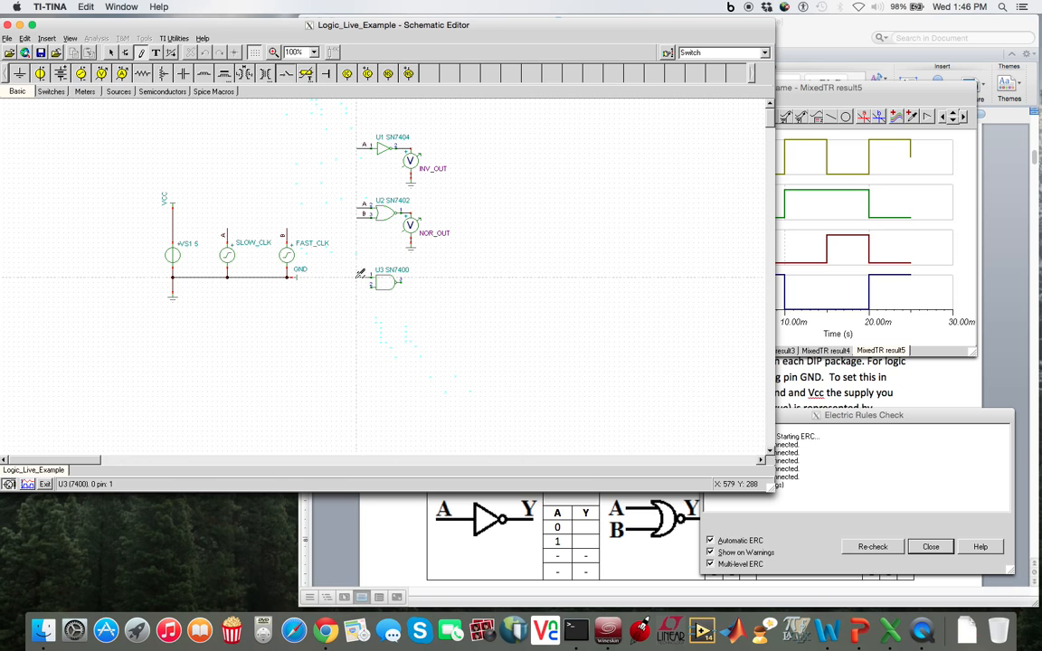
{"action": "left_click", "coordinate": [364, 282]}
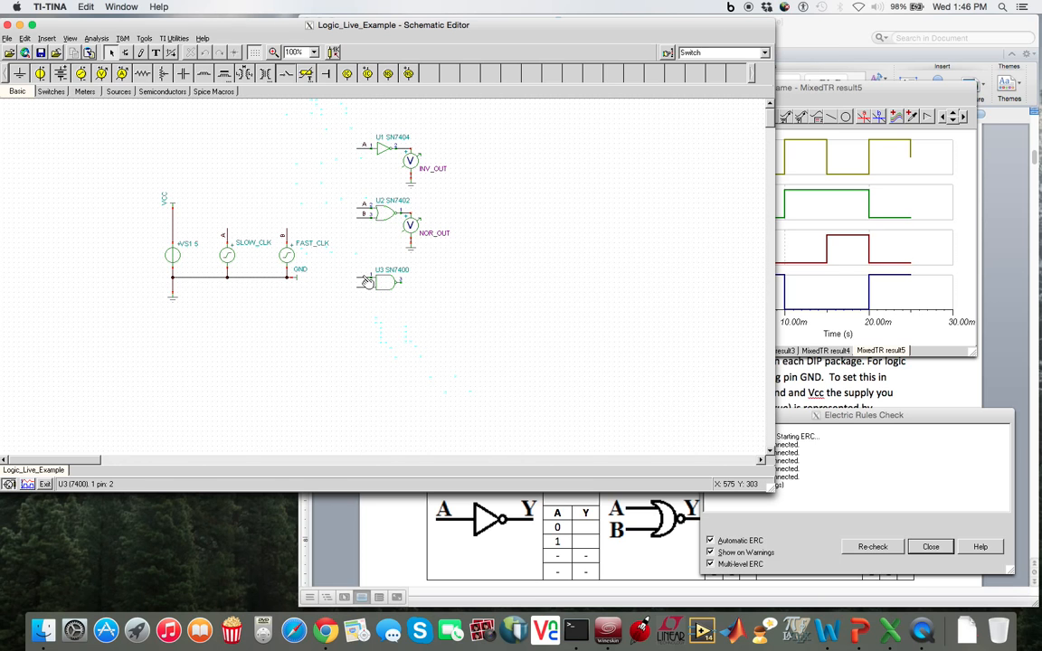
- Set the ID of the NAND gate's upper input wire to A and of its lower input wire to B
{"action": "right_click", "coordinate": [363, 279]}
{"action": "left_click", "coordinate": [384, 396]}
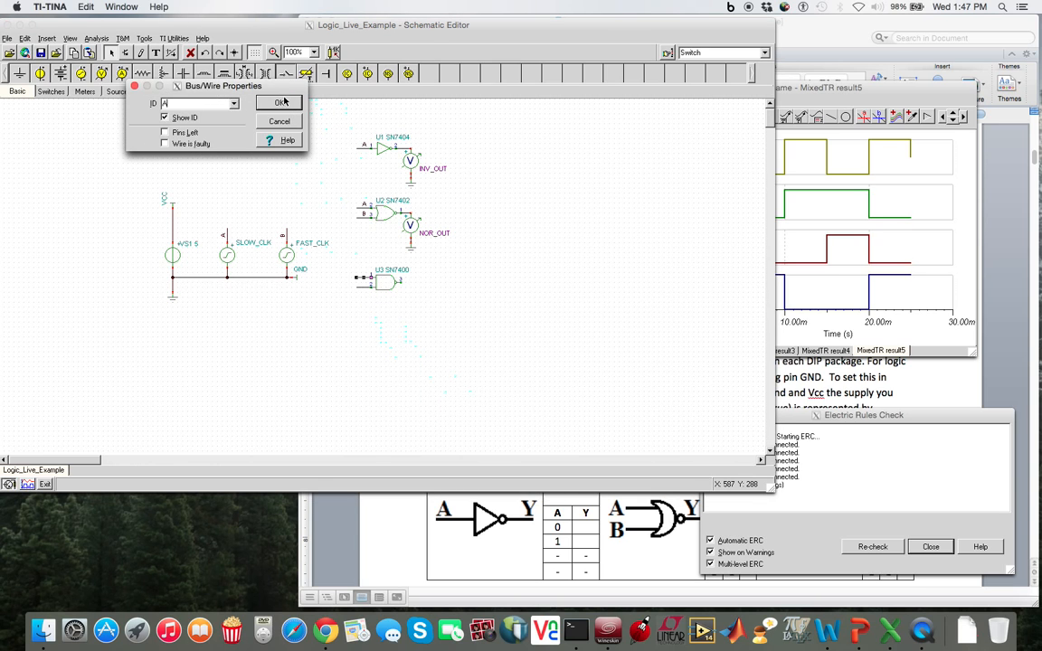
{"action": "left_click", "coordinate": [283, 101]}
{"action": "right_click", "coordinate": [362, 284]}
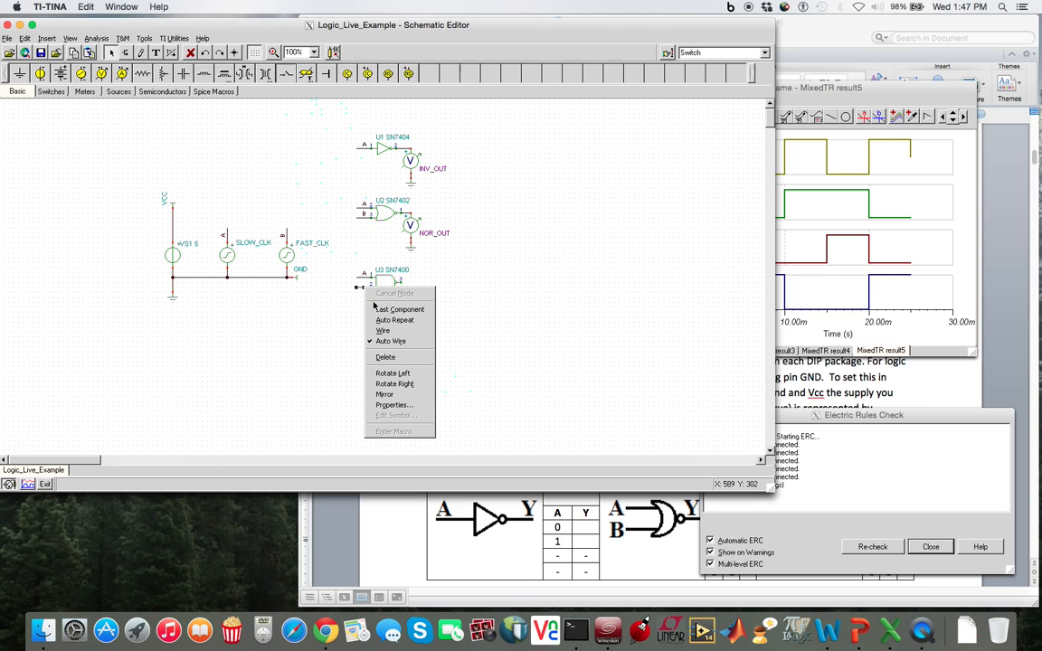
{"action": "left_click", "coordinate": [396, 404]}
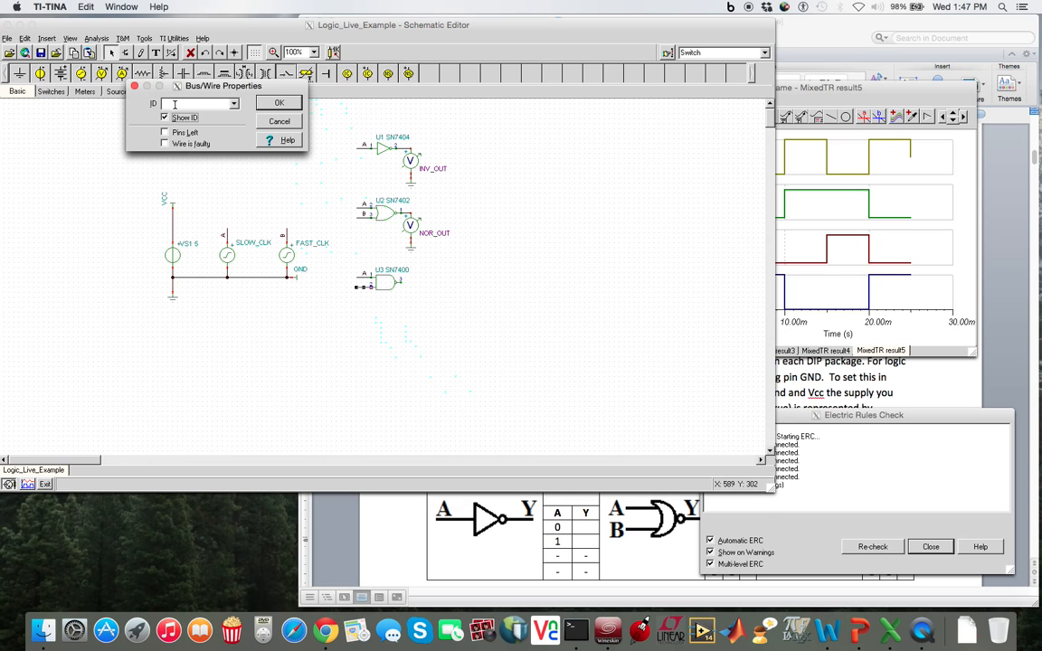
{"action": "key", "text": "Return"}
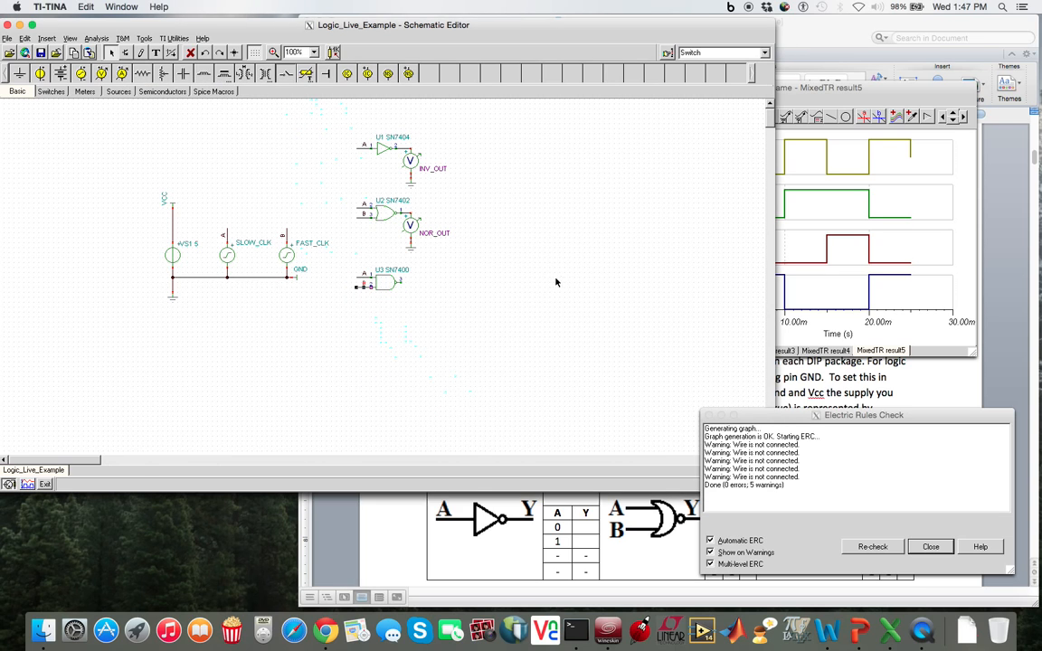
- Place a voltmeter with a ground below it beside the NAND gate and wire it between the gate's output and the ground
{"action": "left_click", "coordinate": [80, 75]}
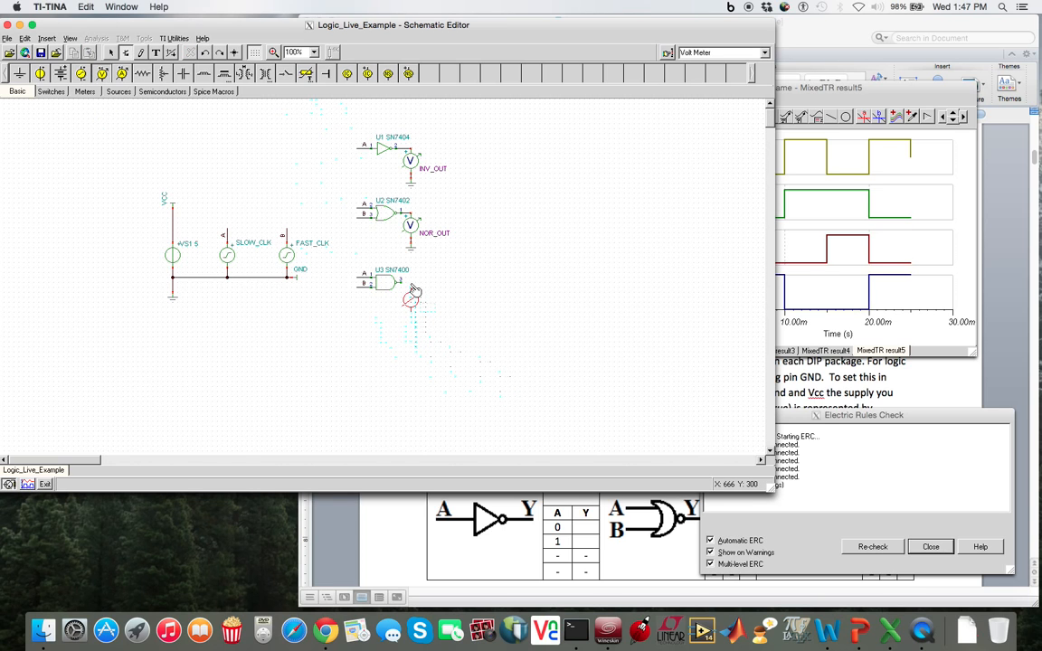
{"action": "left_click", "coordinate": [412, 286]}
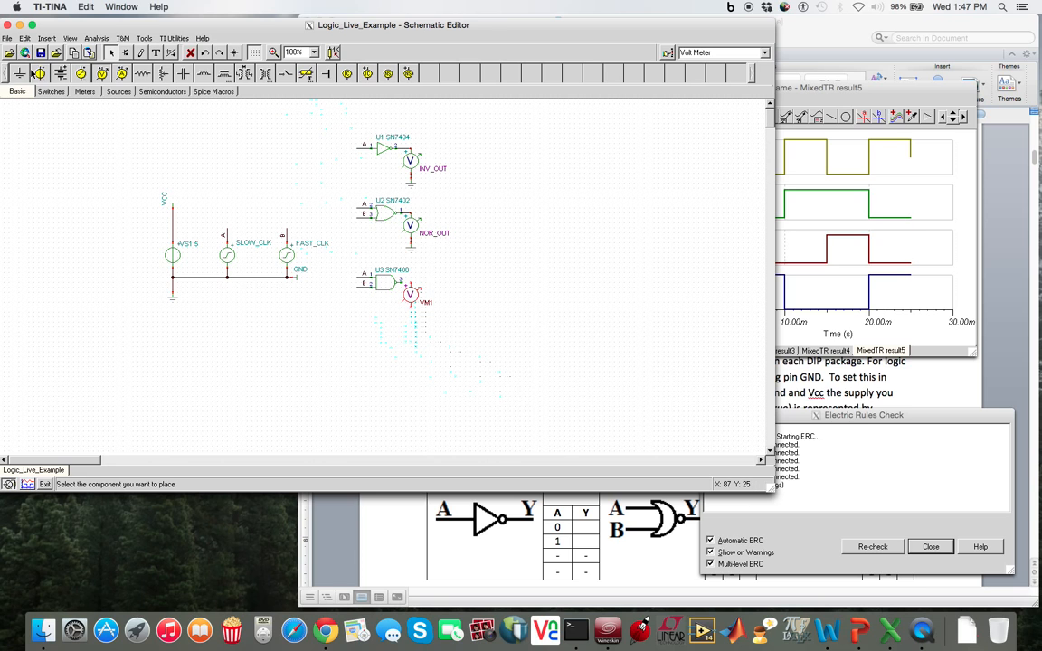
{"action": "left_click", "coordinate": [19, 74]}
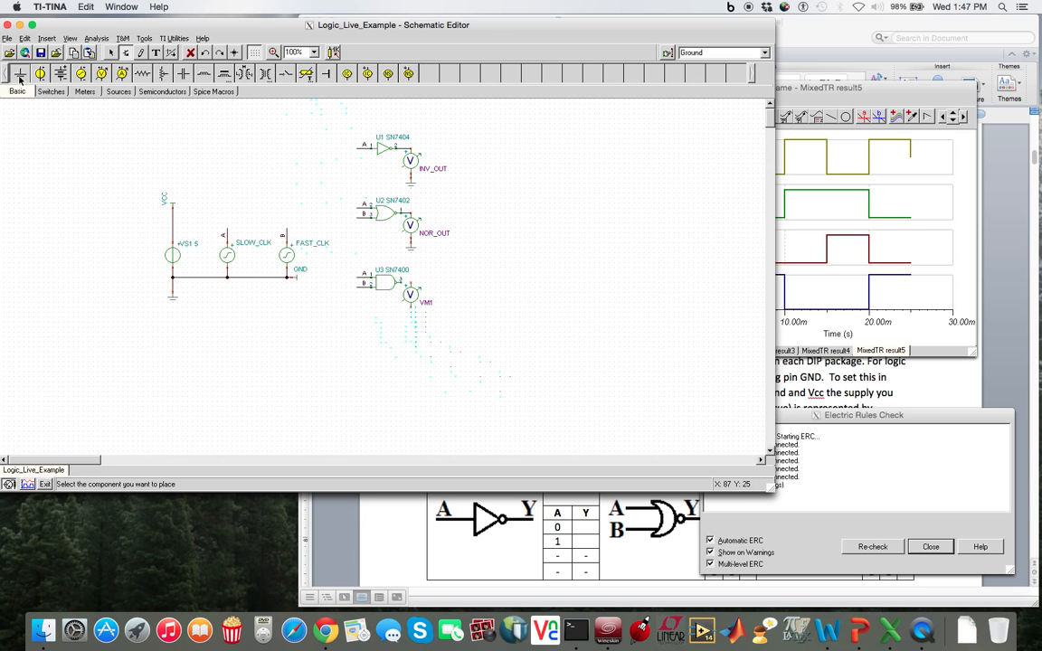
{"action": "left_click", "coordinate": [413, 315]}
{"action": "left_click", "coordinate": [412, 308]}
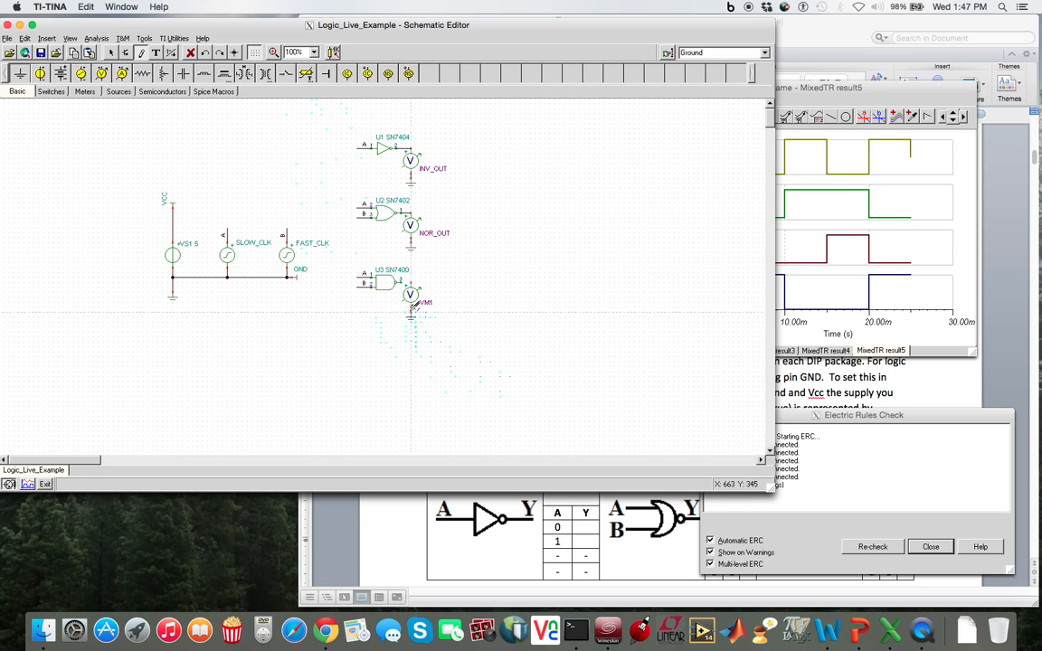
{"action": "left_click", "coordinate": [410, 307]}
{"action": "left_click", "coordinate": [404, 282]}
{"action": "left_click", "coordinate": [412, 281]}
- Set the label of the NAND gate's voltmeter to NAND_OUT
{"action": "left_click", "coordinate": [413, 298]}
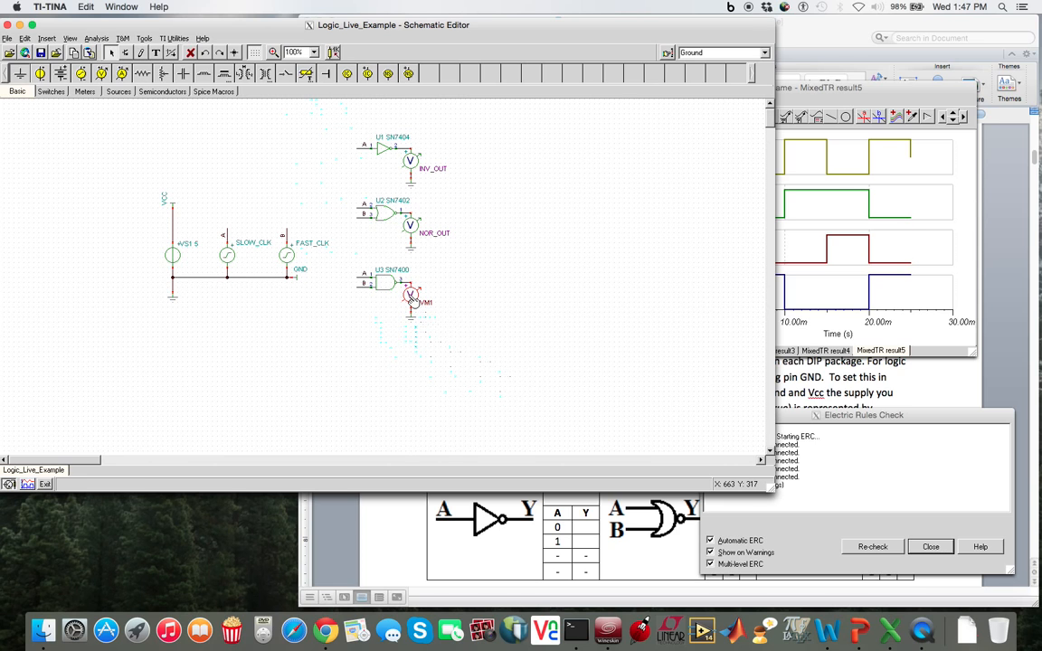
{"action": "double_click", "coordinate": [413, 299]}
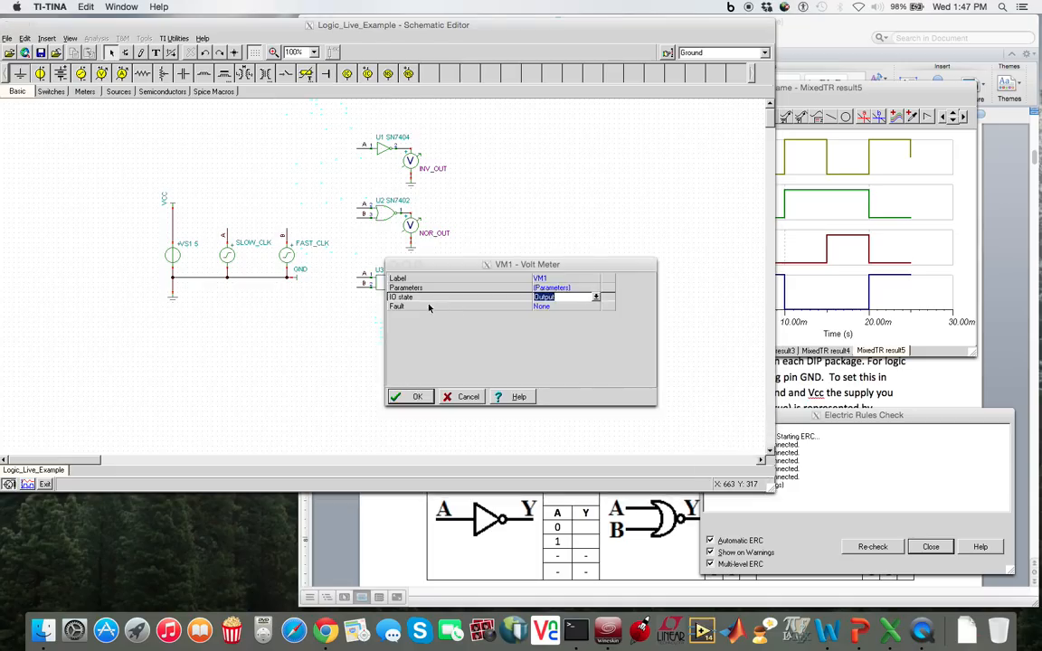
{"action": "left_click", "coordinate": [567, 279]}
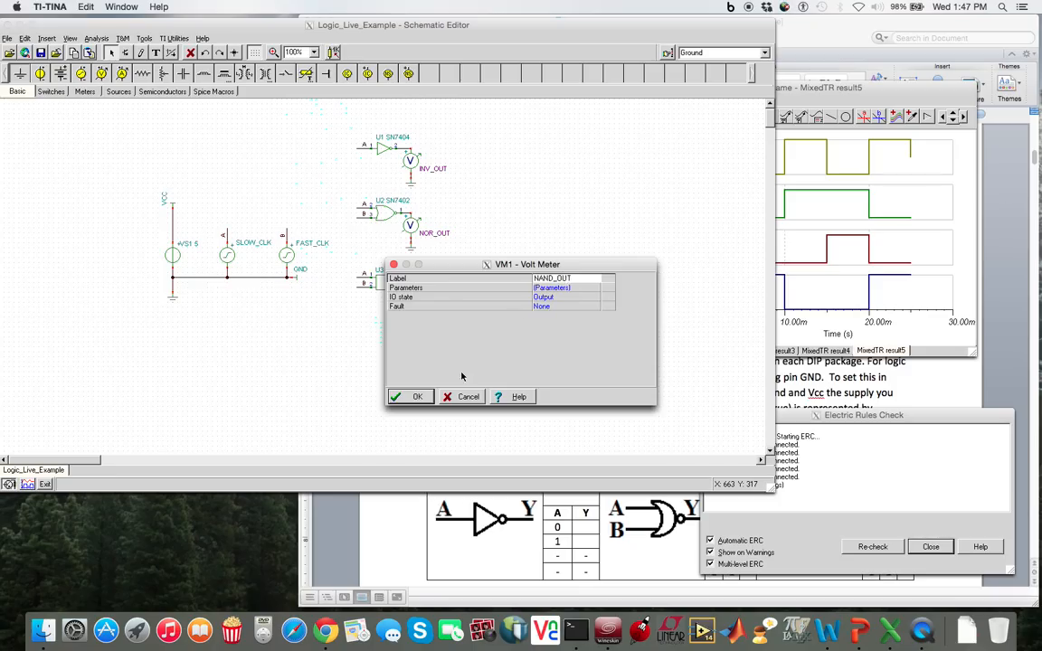
{"action": "left_click", "coordinate": [414, 396]}
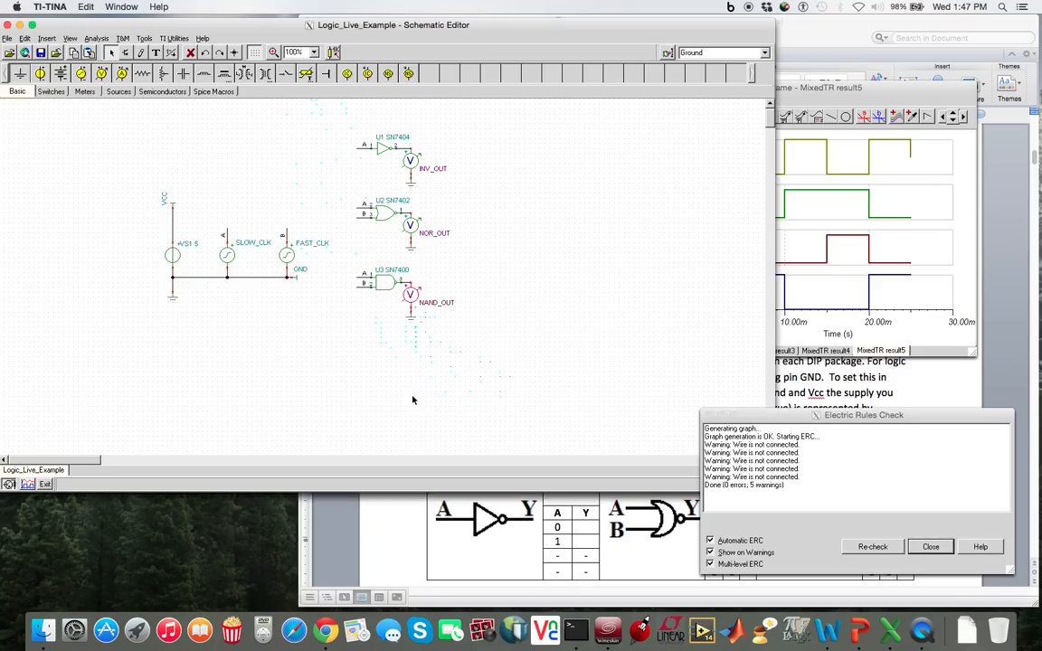
{"action": "left_click", "coordinate": [494, 280]}
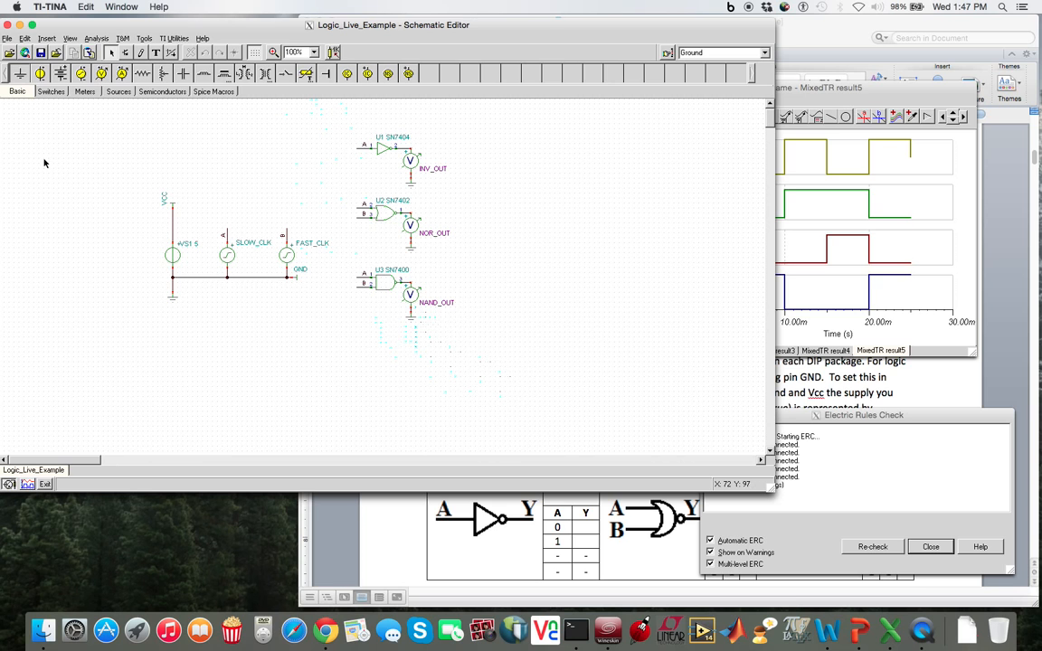
- Run a transient analysis from 0 to 25m with zero initial values and view the resulting waveforms, including NAND_OUT
{"action": "left_click", "coordinate": [95, 39]}
{"action": "left_click", "coordinate": [113, 114]}
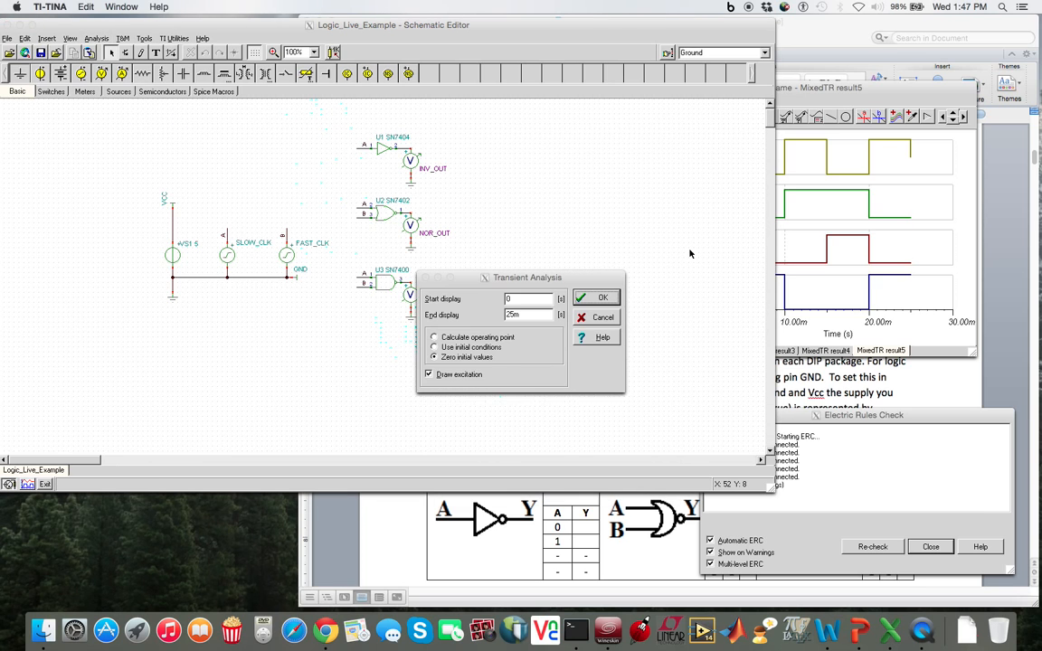
{"action": "left_click", "coordinate": [603, 298]}
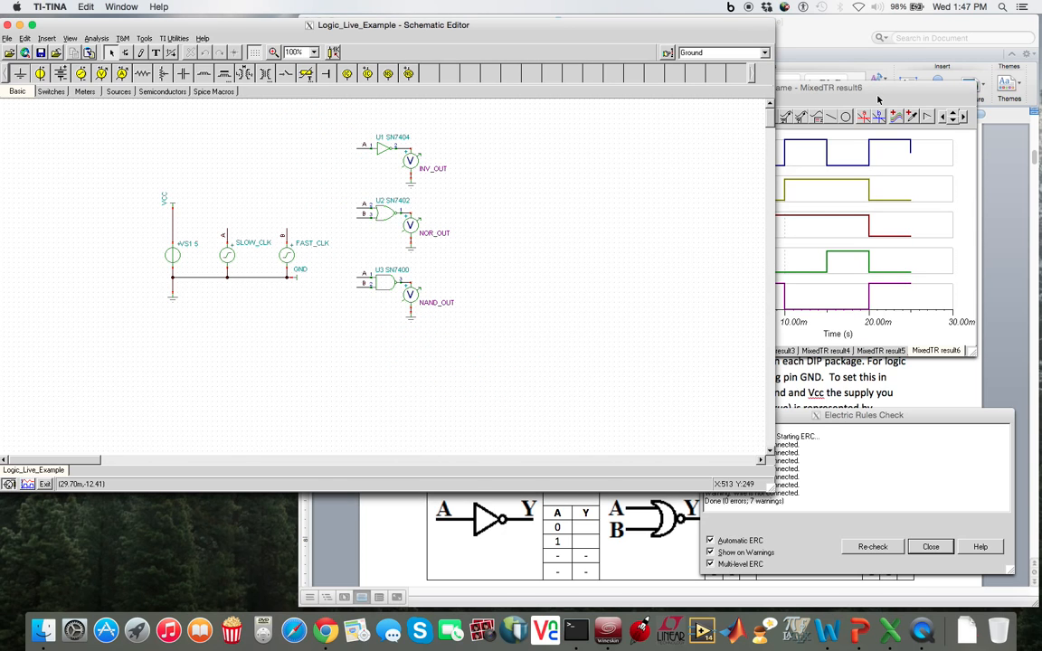
{"action": "left_click", "coordinate": [877, 98]}
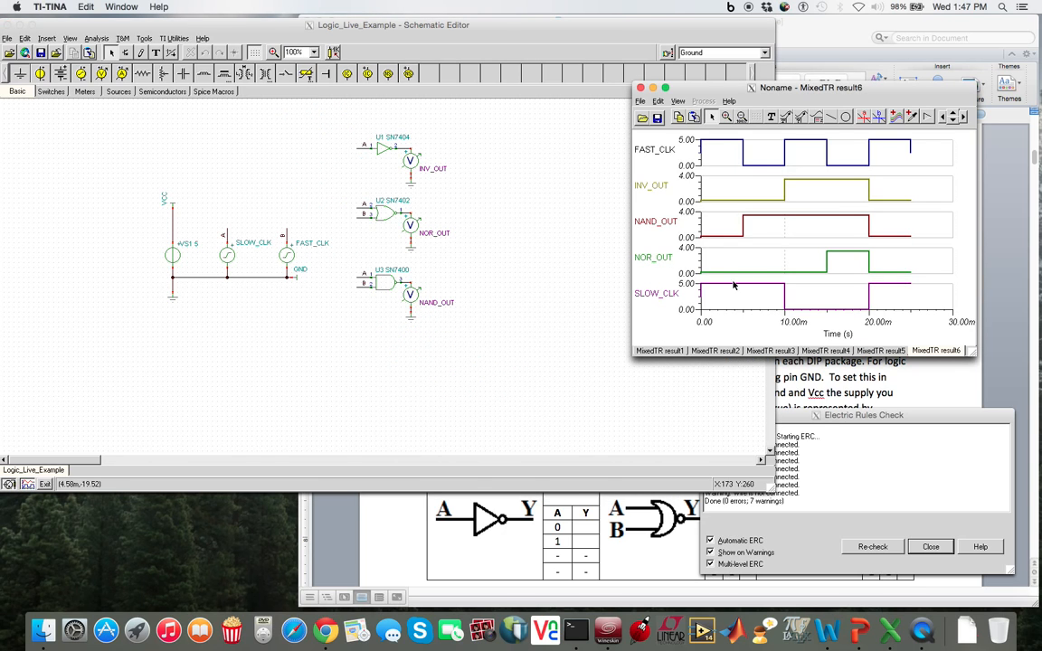
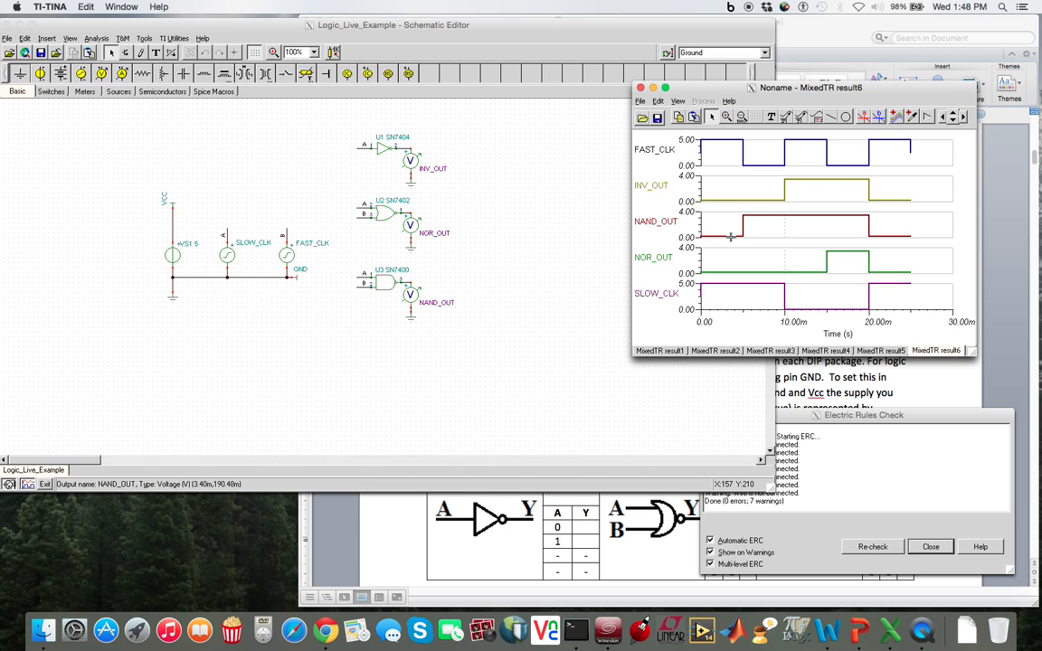
{"action": "left_click", "coordinate": [558, 275]}
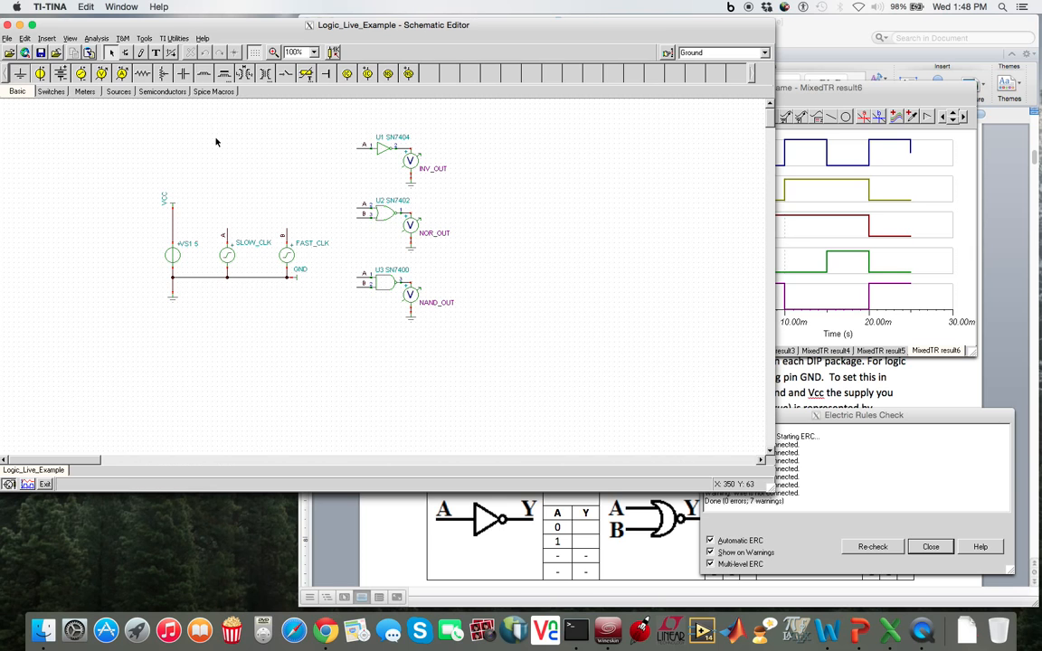
- Find the SN7404 inverter in the component library, place it beyond the NAND_OUT voltmeter, and check its Ground and Vcc properties
{"action": "left_click", "coordinate": [47, 39]}
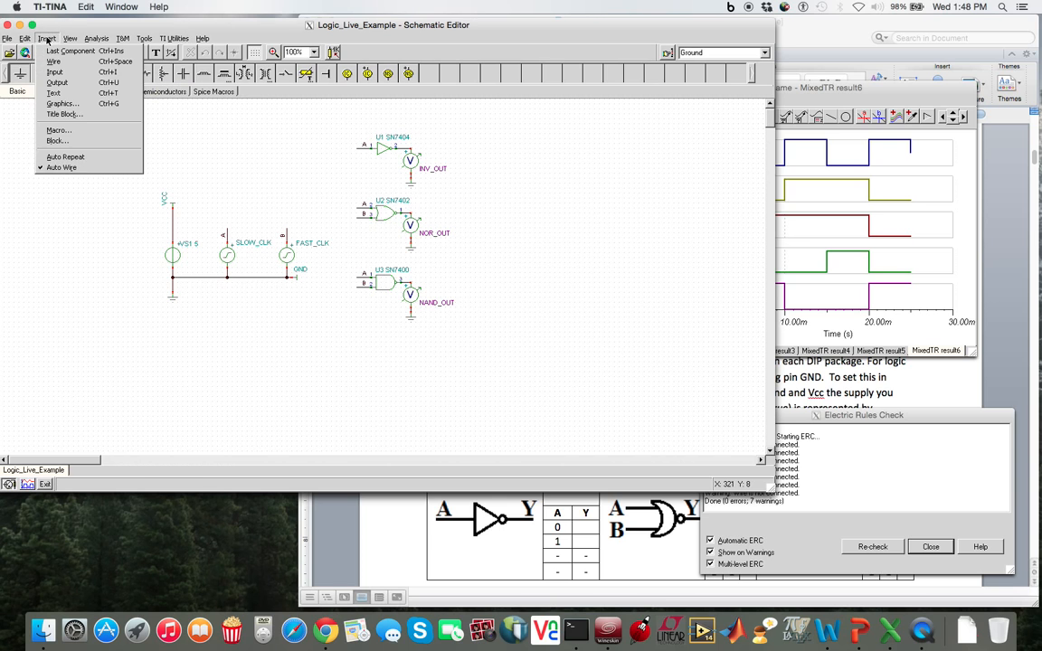
{"action": "left_click", "coordinate": [668, 54]}
{"action": "left_click", "coordinate": [528, 253]}
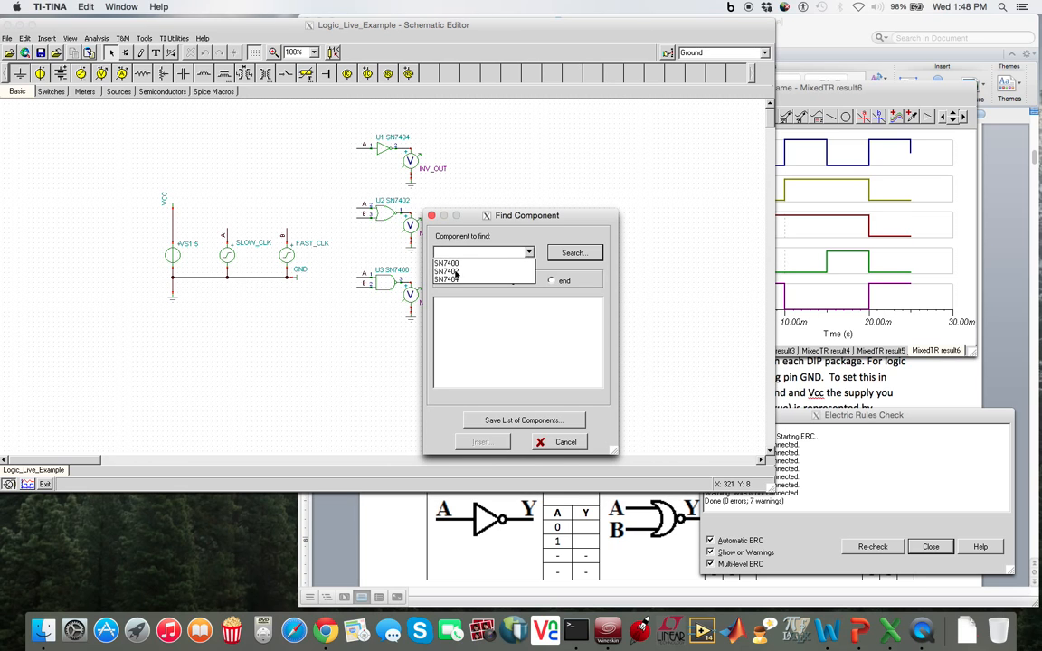
{"action": "left_click", "coordinate": [452, 278]}
{"action": "left_click", "coordinate": [574, 252]}
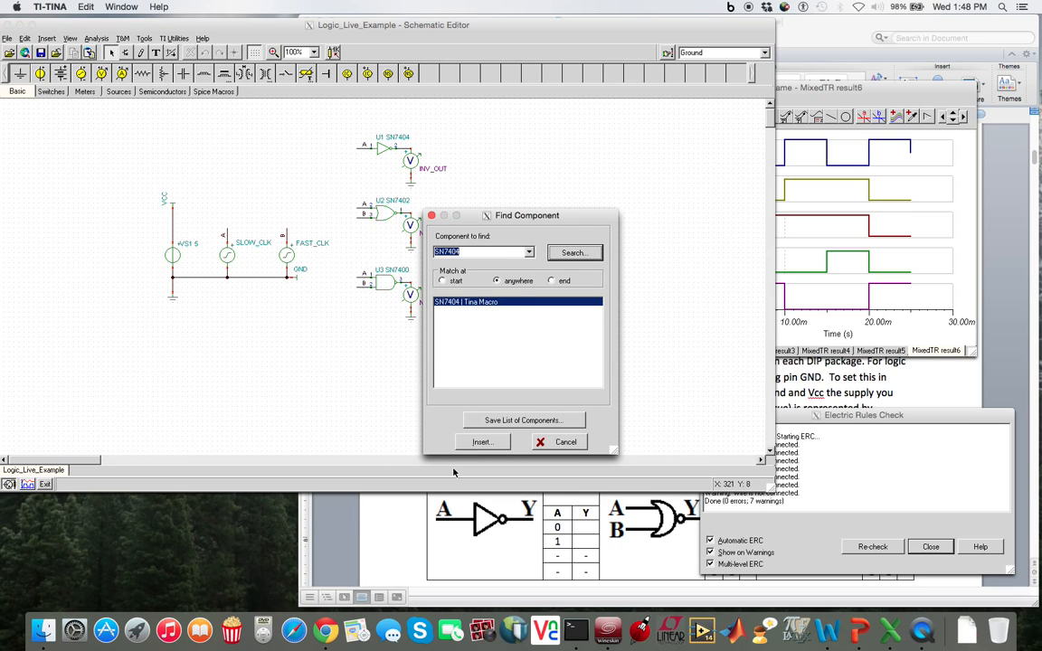
{"action": "left_click", "coordinate": [481, 442]}
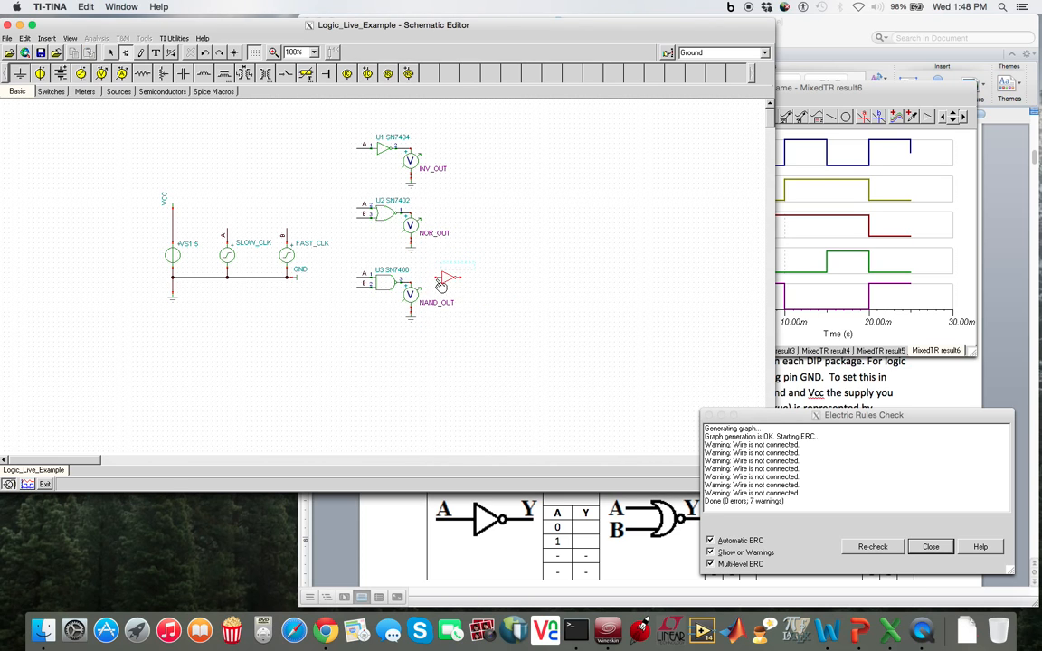
{"action": "left_click", "coordinate": [459, 284]}
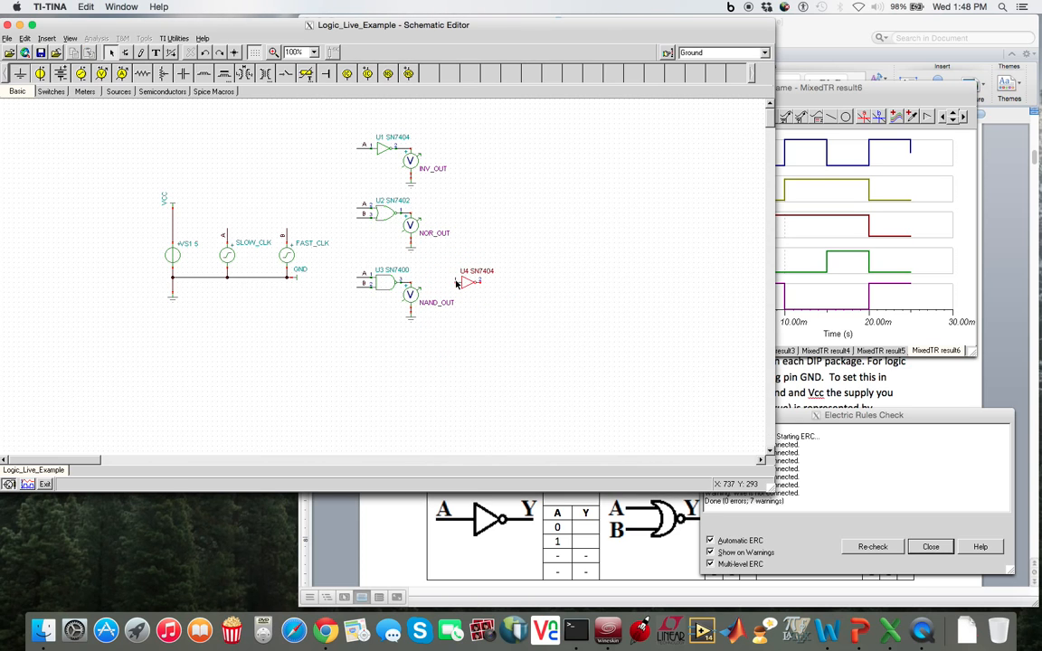
{"action": "double_click", "coordinate": [467, 284]}
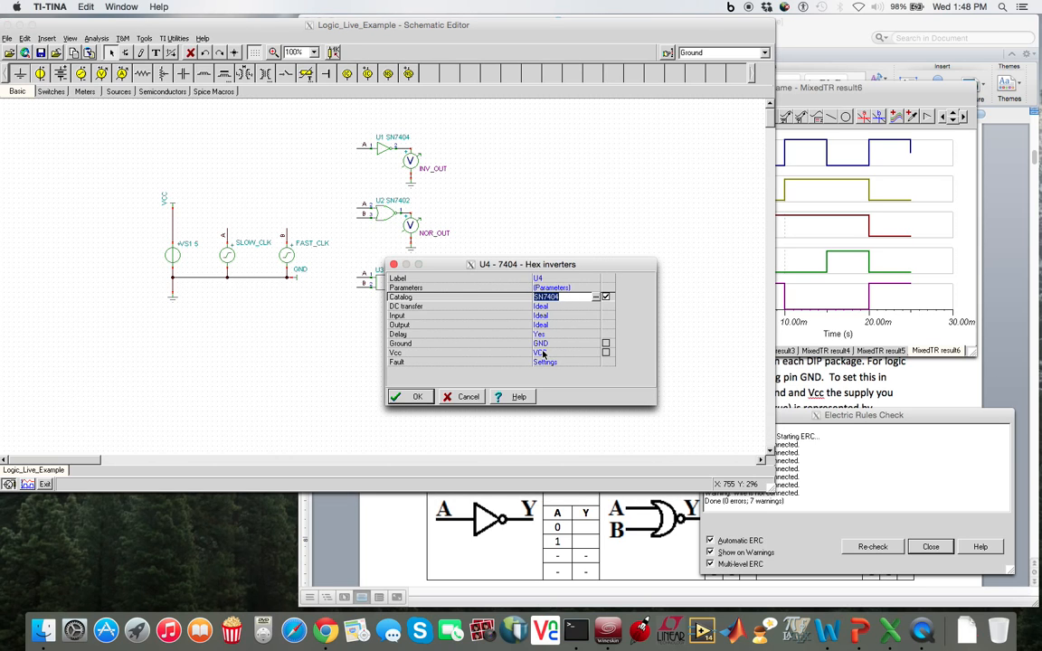
{"action": "left_click", "coordinate": [418, 396]}
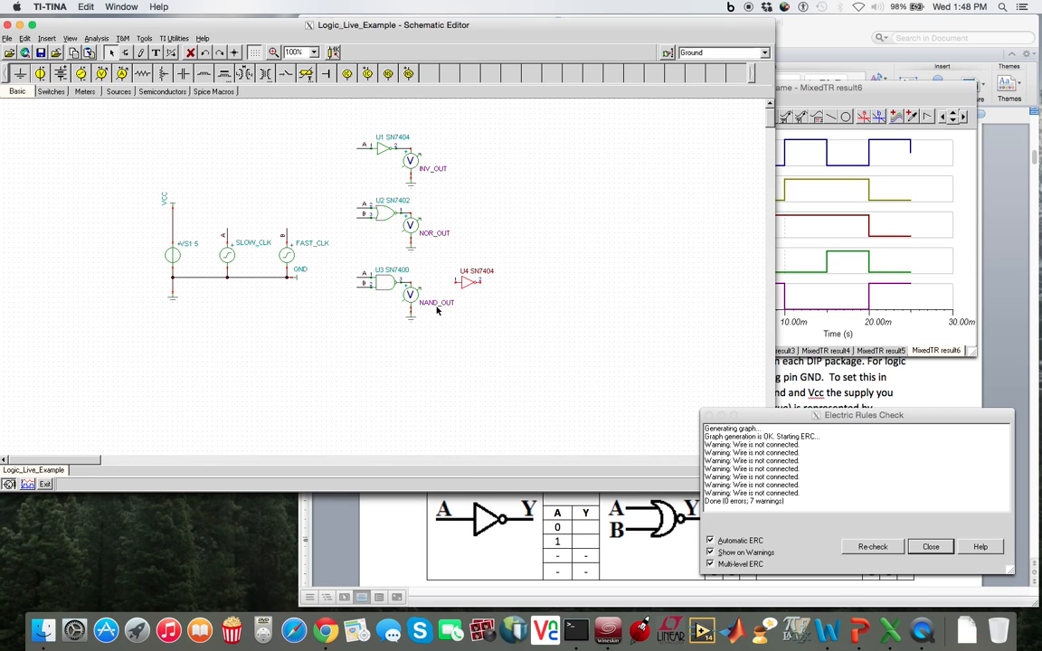
- Wire the new inverter's input to the NAND_OUT voltmeter's positive pin and place a voltmeter beside the inverter's output
{"action": "left_click", "coordinate": [459, 281]}
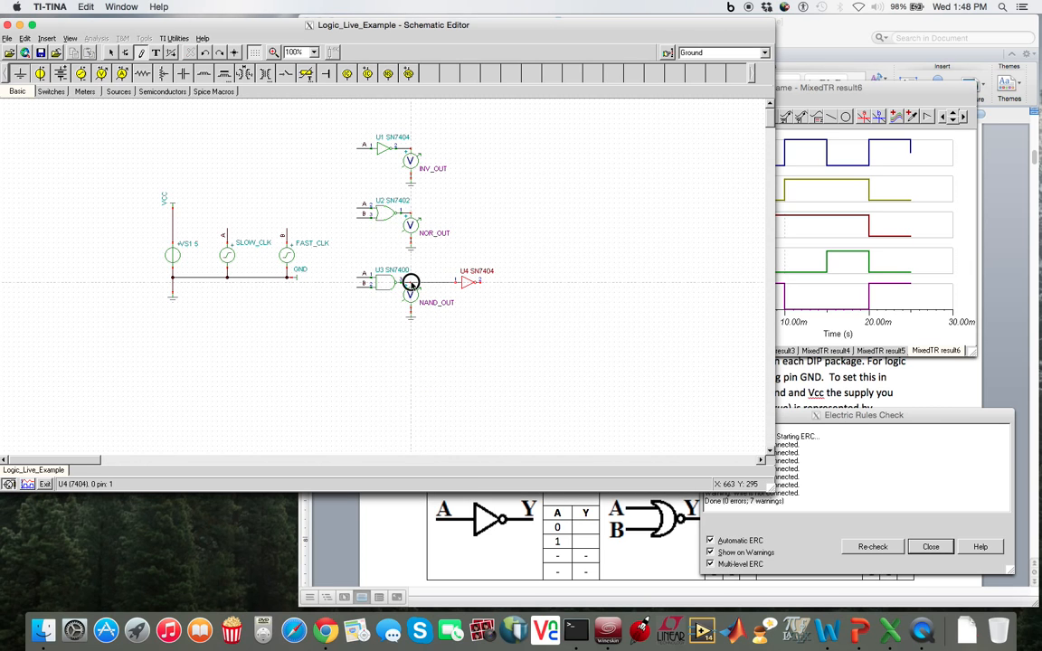
{"action": "left_click", "coordinate": [110, 51]}
{"action": "left_click", "coordinate": [101, 74]}
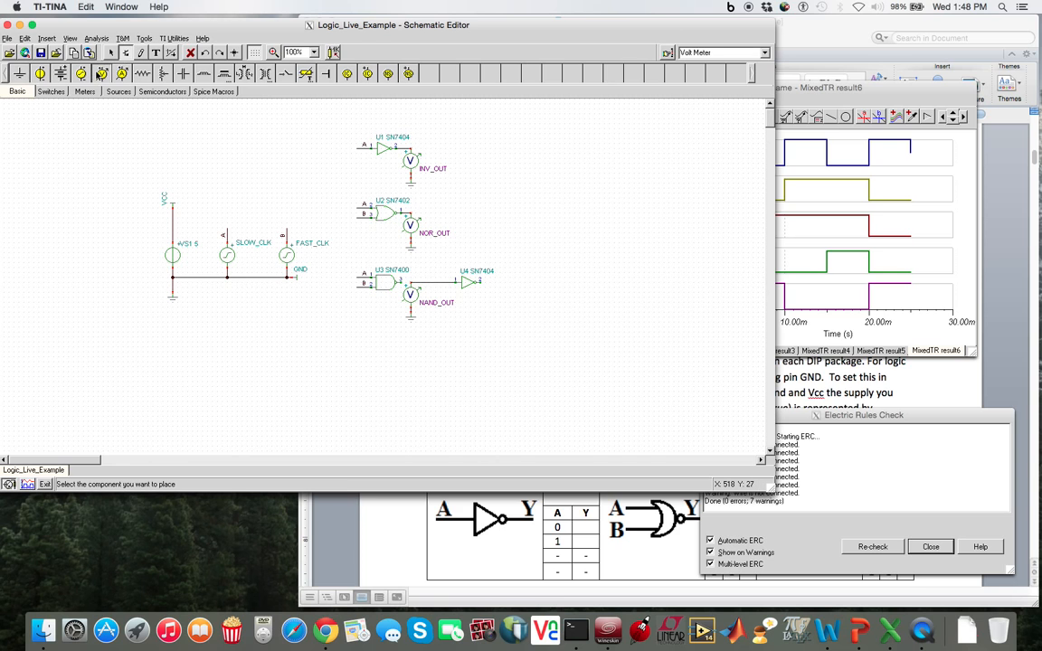
{"action": "left_click", "coordinate": [492, 290]}
{"action": "left_click_drag", "start_coordinate": [490, 299], "coordinate": [490, 293]}
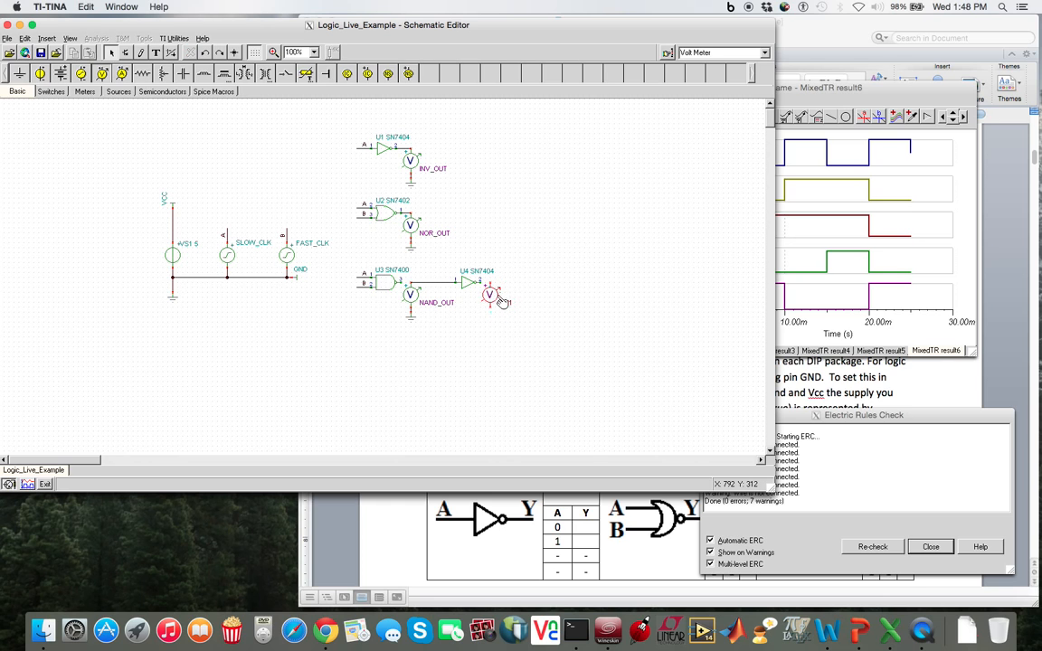
- Delete the wire between the NAND_OUT voltmeter and the SN7404 inverter's input and draw it again from pin to pin
{"action": "left_click", "coordinate": [403, 284]}
{"action": "left_click", "coordinate": [440, 286]}
{"action": "key", "text": "Delete"}
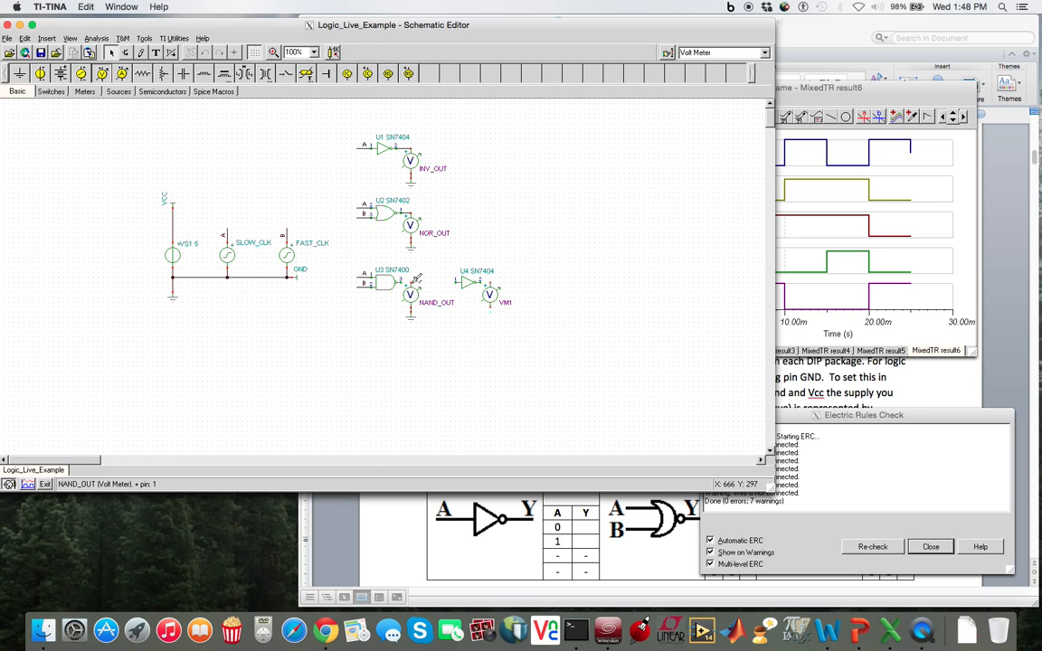
{"action": "mouse_move", "coordinate": [416, 278]}
{"action": "left_mouse_down"}
{"action": "mouse_move", "coordinate": [401, 286]}
{"action": "mouse_move", "coordinate": [459, 281]}
{"action": "left_mouse_up"}
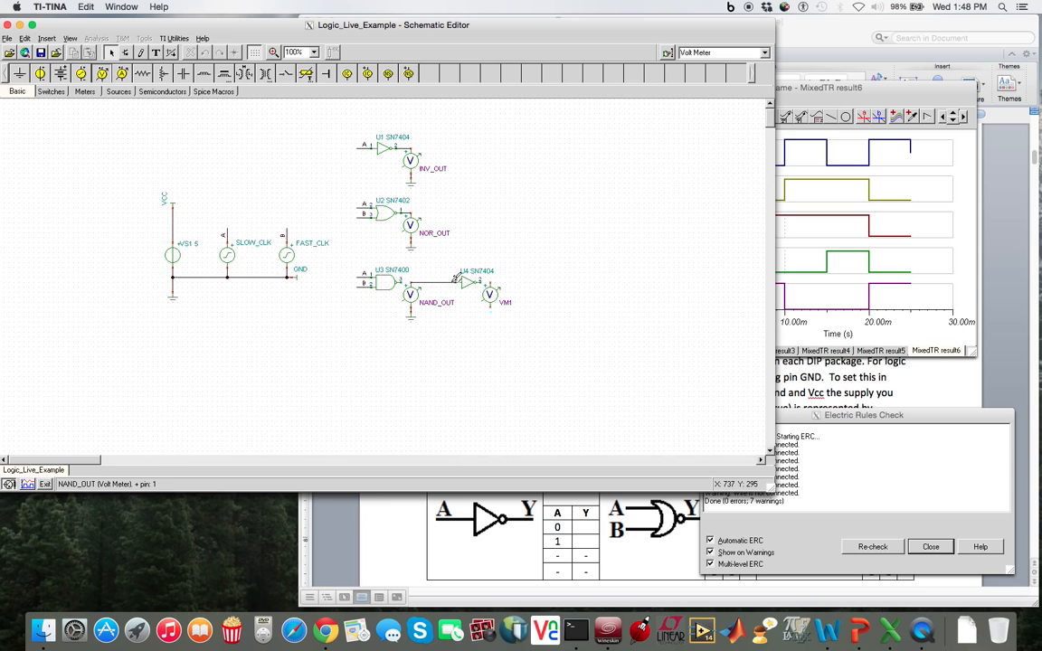
{"action": "left_click", "coordinate": [418, 295]}
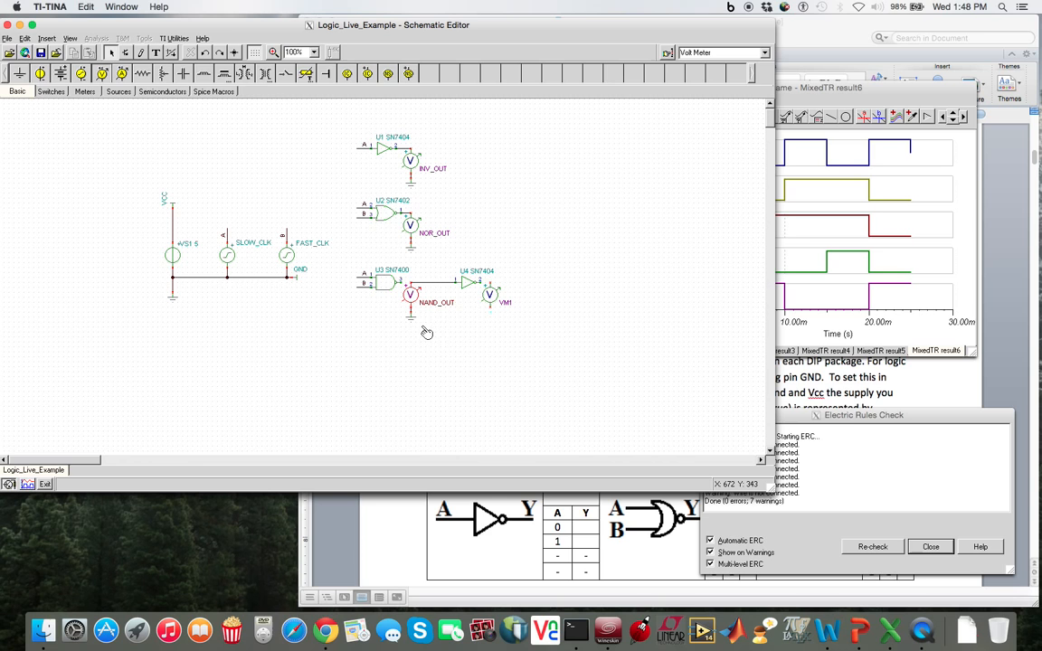
{"action": "left_click_drag", "start_coordinate": [397, 290], "coordinate": [399, 290]}
{"action": "left_click", "coordinate": [410, 295]}
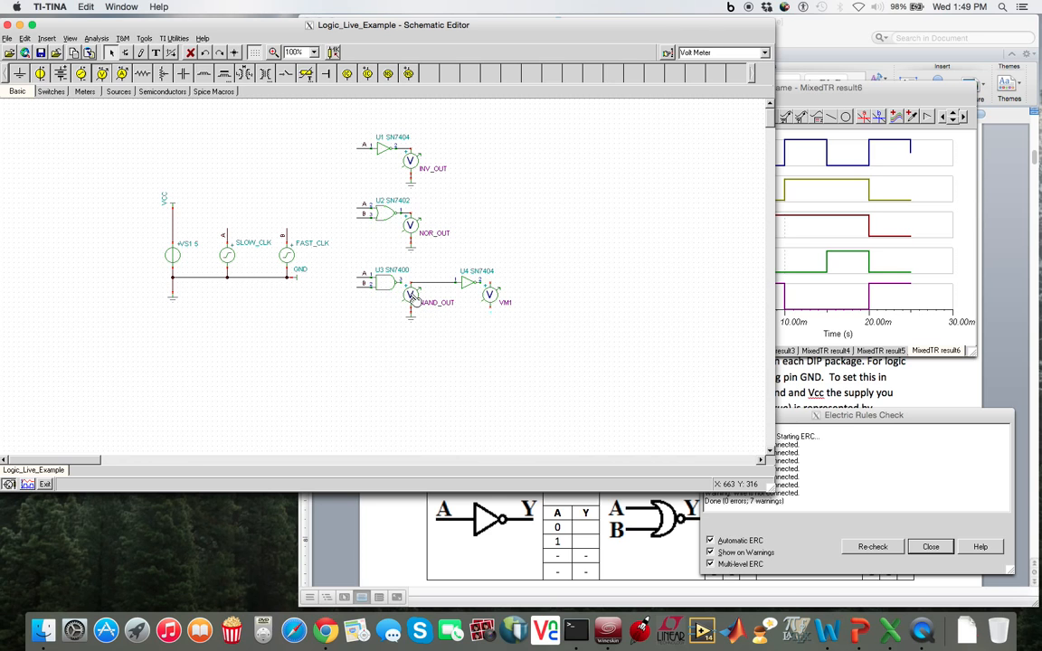
{"action": "left_click_drag", "start_coordinate": [439, 339], "coordinate": [409, 337]}
{"action": "left_click", "coordinate": [455, 344]}
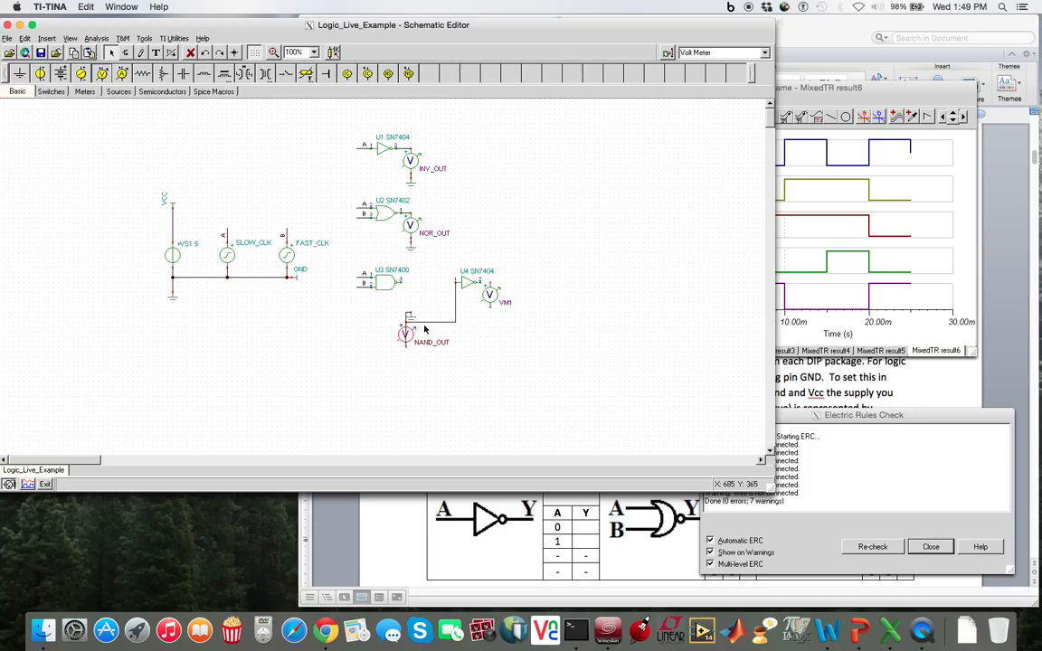
{"action": "left_click", "coordinate": [433, 353]}
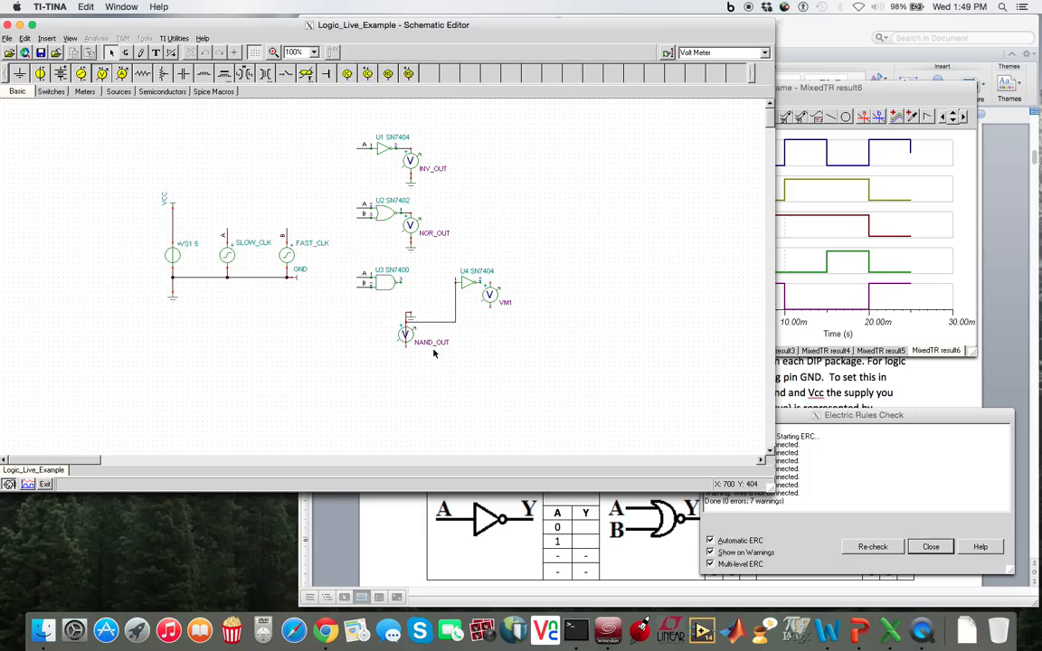
{"action": "left_click", "coordinate": [236, 122]}
{"action": "key", "text": "ctrl+z"}
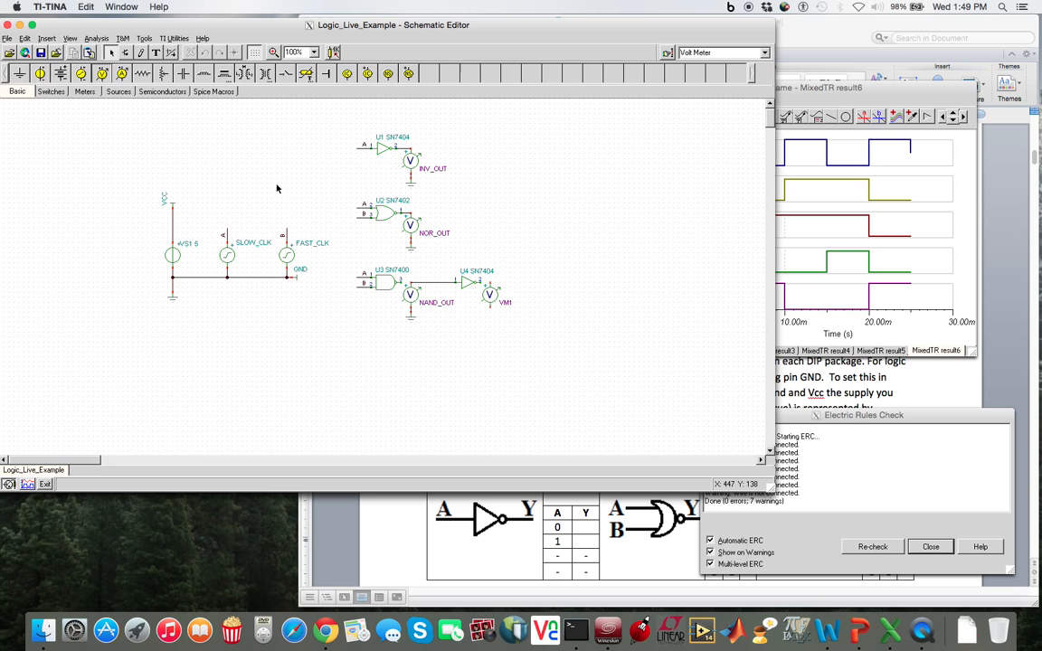
- Shift the NAND_OUT voltmeter and its ground slightly down and delete the wire to the second SN7404 inverter
{"action": "left_click_drag", "start_coordinate": [430, 343], "coordinate": [435, 283]}
{"action": "left_click", "coordinate": [475, 347]}
{"action": "key", "text": "Delete"}
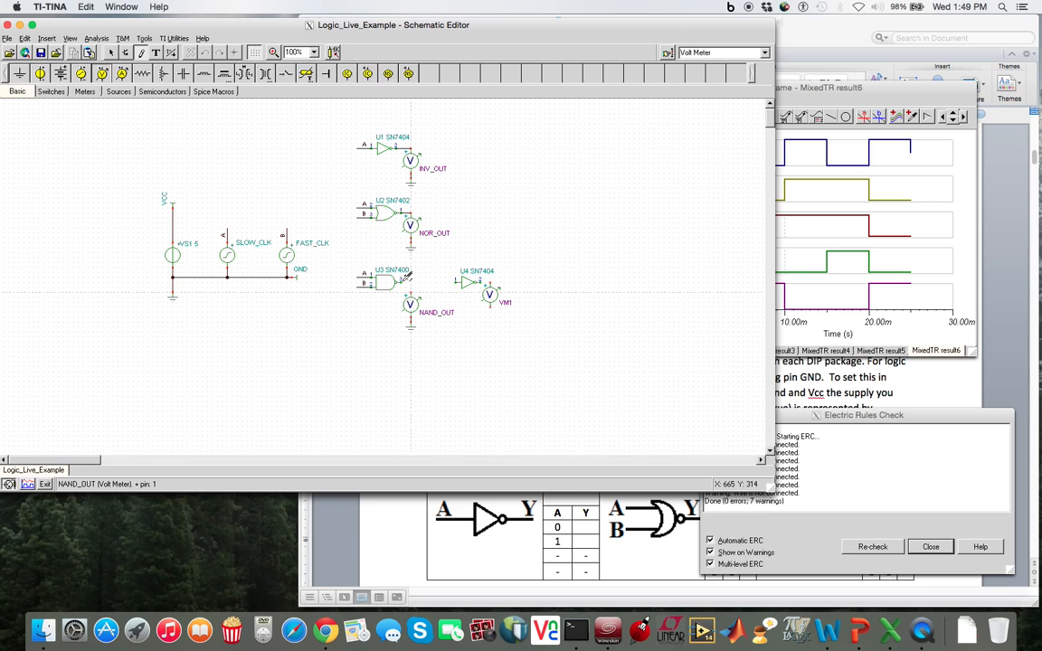
- Wire the NAND gate's output to the NAND_OUT voltmeter and U4's input, and connect VM1 between U4's output and the NAND_OUT voltmeter's ground
{"action": "left_click_drag", "start_coordinate": [407, 280], "coordinate": [412, 282]}
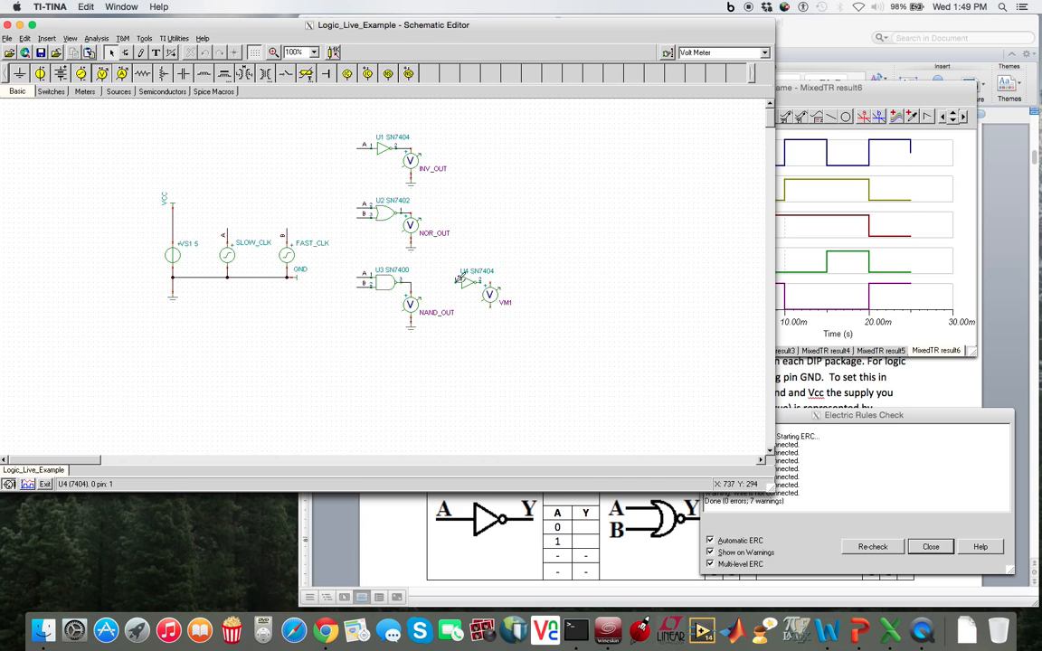
{"action": "left_click", "coordinate": [455, 282]}
{"action": "left_click_drag", "start_coordinate": [456, 279], "coordinate": [411, 281]}
{"action": "mouse_move", "coordinate": [493, 293]}
{"action": "left_mouse_down"}
{"action": "mouse_move", "coordinate": [489, 305]}
{"action": "mouse_move", "coordinate": [485, 281]}
{"action": "mouse_move", "coordinate": [494, 318]}
{"action": "mouse_move", "coordinate": [412, 319]}
{"action": "left_mouse_up"}
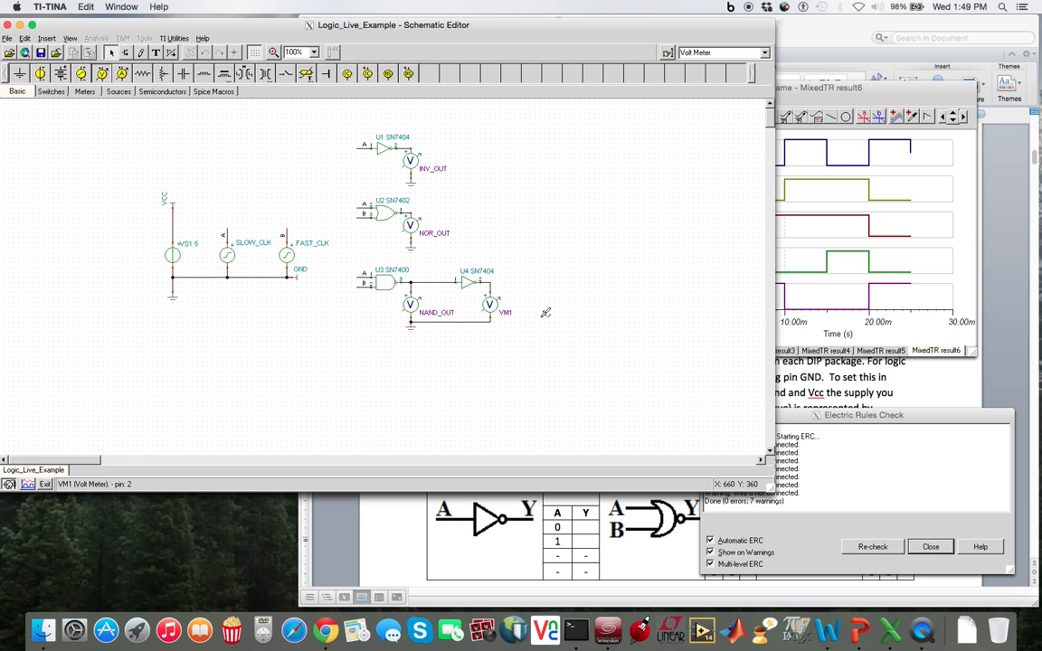
- Change the label of voltmeter VM1 to AND_OUT
{"action": "double_click", "coordinate": [493, 308]}
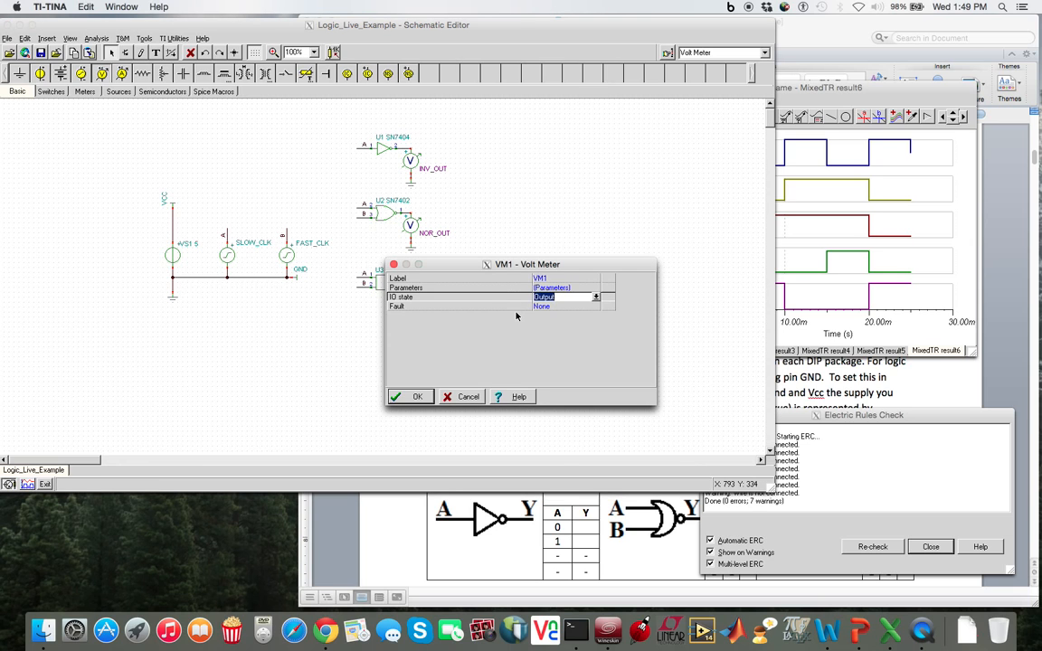
{"action": "left_click", "coordinate": [557, 278]}
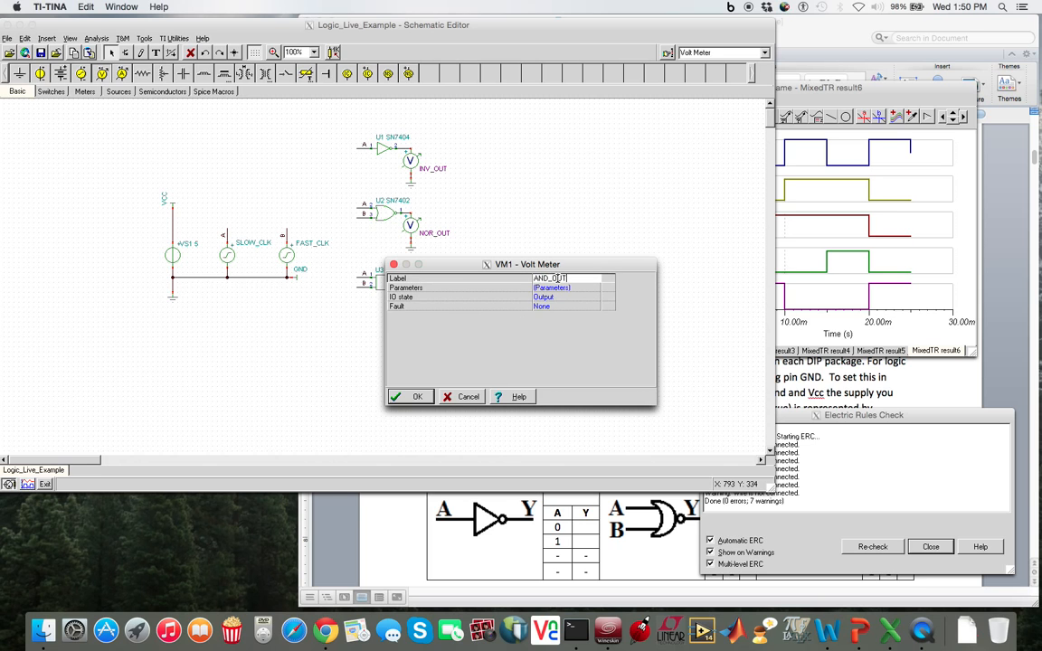
{"action": "left_click", "coordinate": [426, 396]}
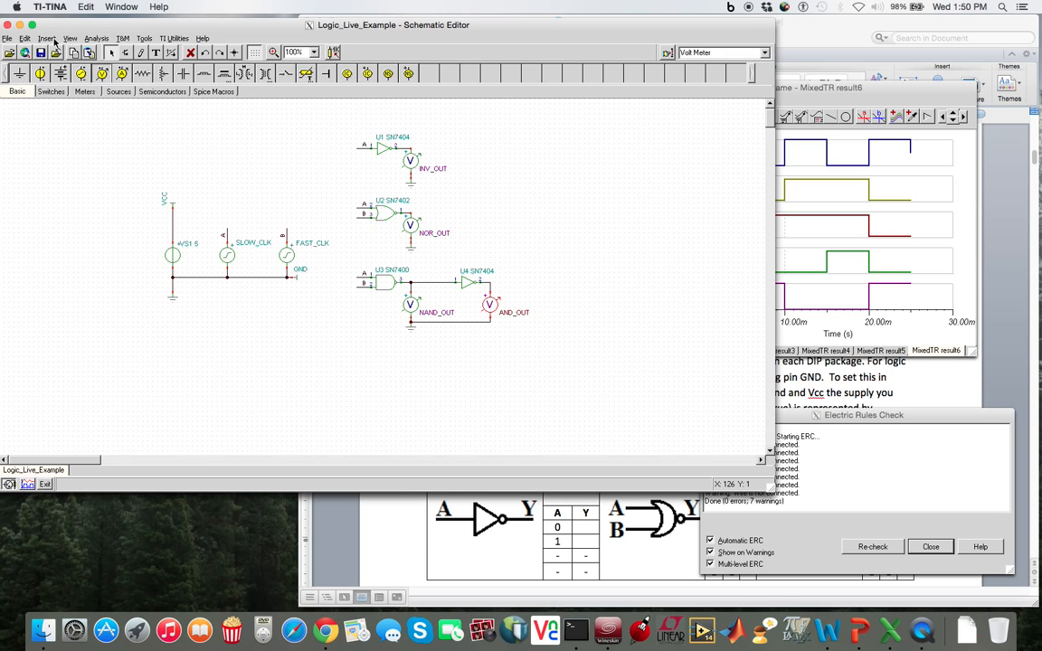
- Run a transient analysis of the extended circuit and bring the resulting waveform diagram to the front
{"action": "left_click", "coordinate": [86, 38]}
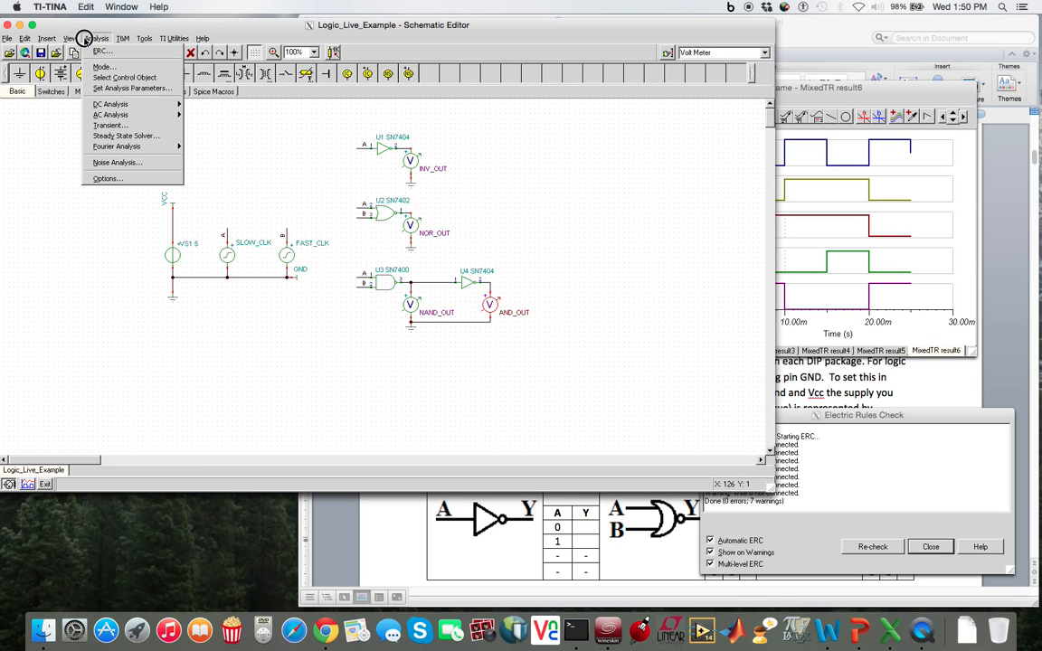
{"action": "left_click", "coordinate": [112, 125]}
{"action": "left_click", "coordinate": [597, 297]}
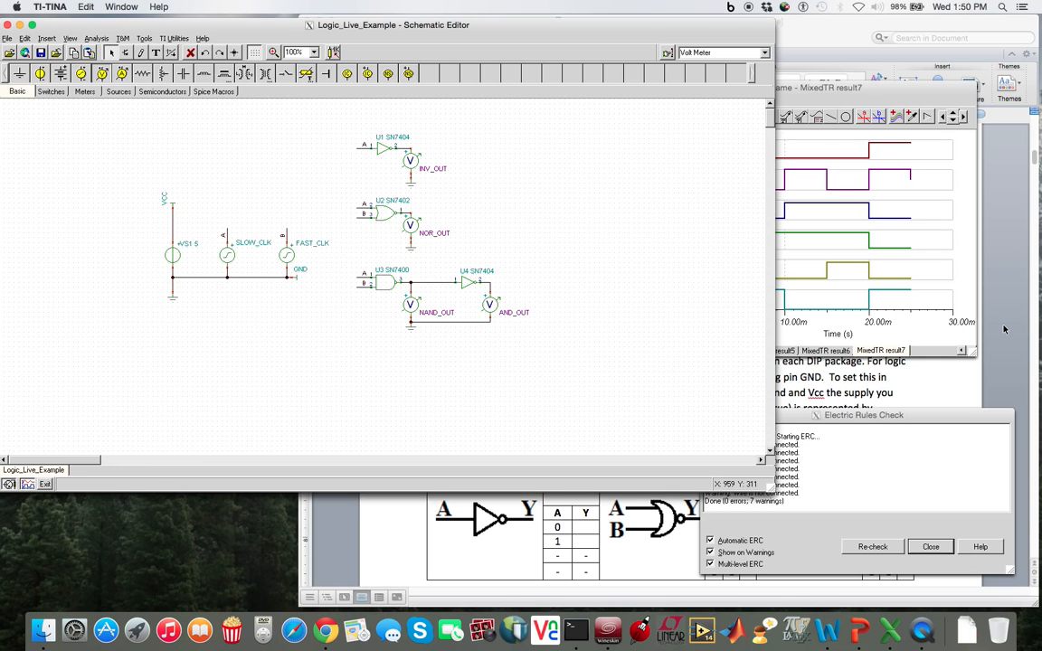
{"action": "left_click", "coordinate": [853, 90]}
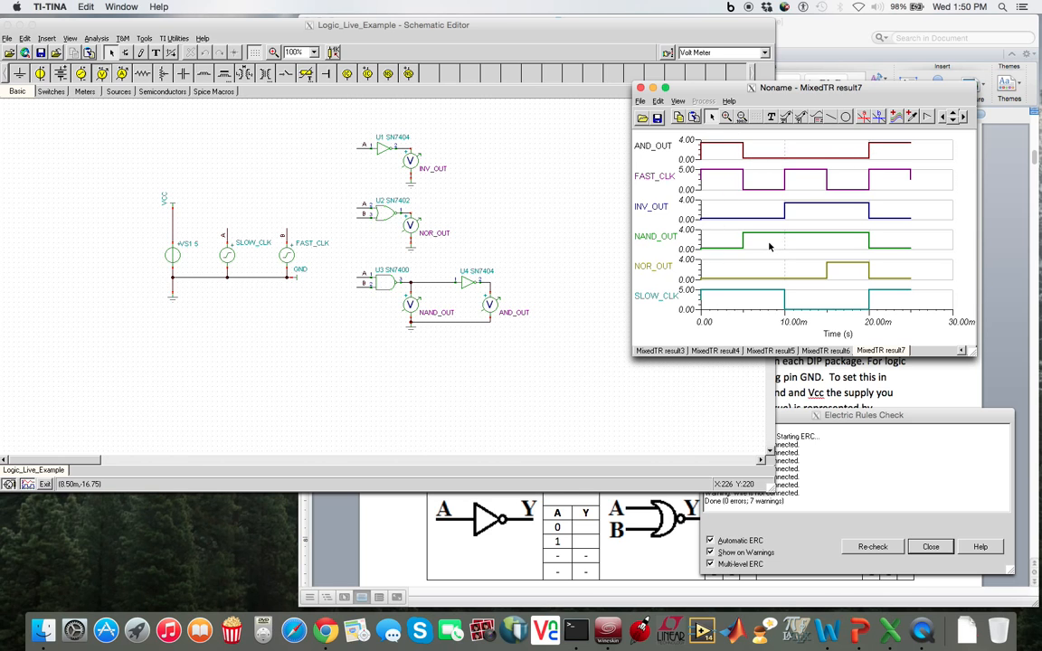
- Hide the NOR_OUT and INV_OUT curves in the transient diagram, keeping the AND_OUT, NAND_OUT and clock curves
{"action": "left_click", "coordinate": [659, 101]}
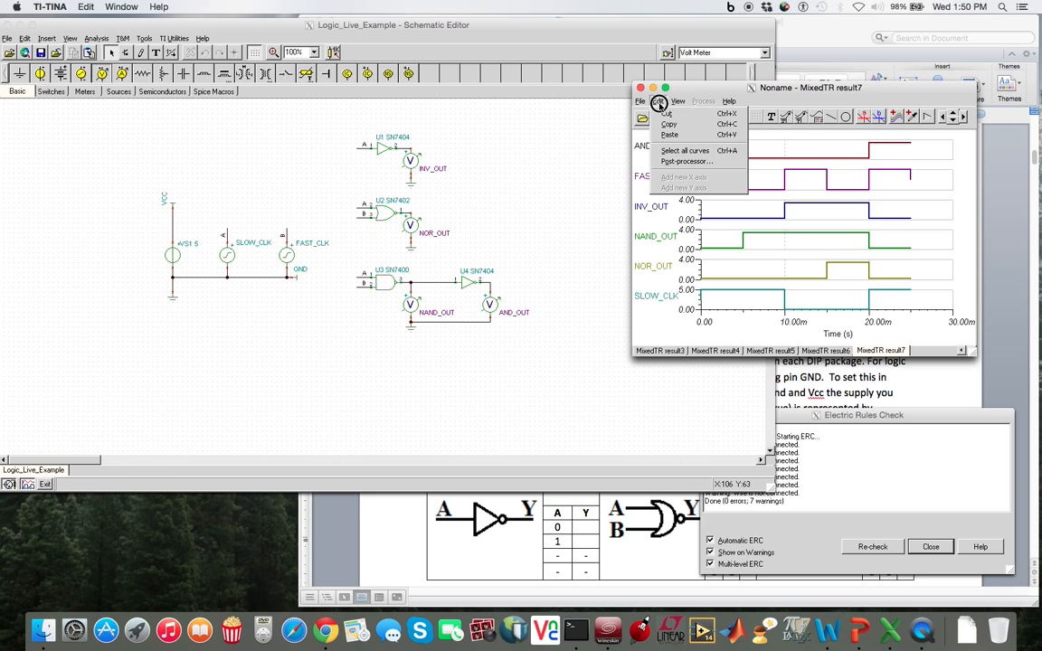
{"action": "mouse_move", "coordinate": [675, 106]}
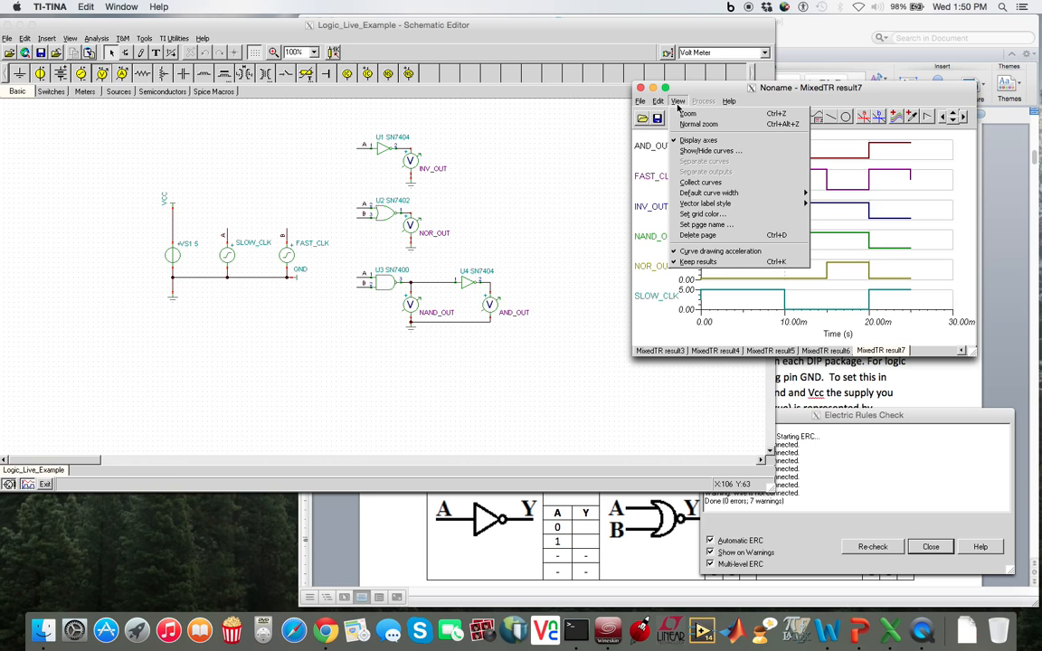
{"action": "left_click", "coordinate": [704, 151]}
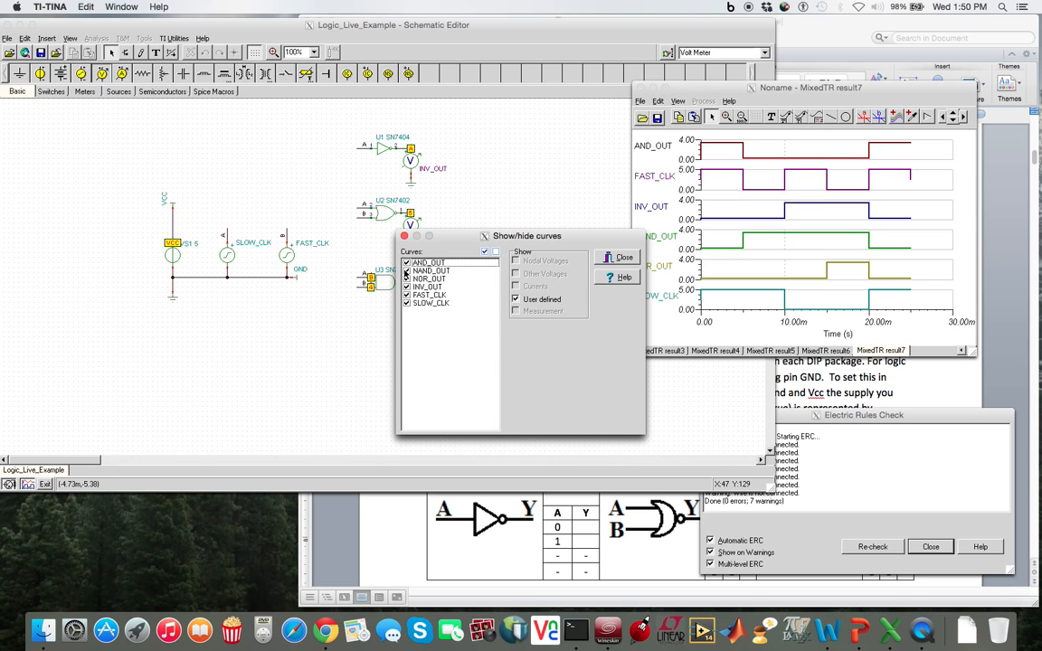
{"action": "left_click", "coordinate": [407, 278]}
{"action": "left_click", "coordinate": [407, 287]}
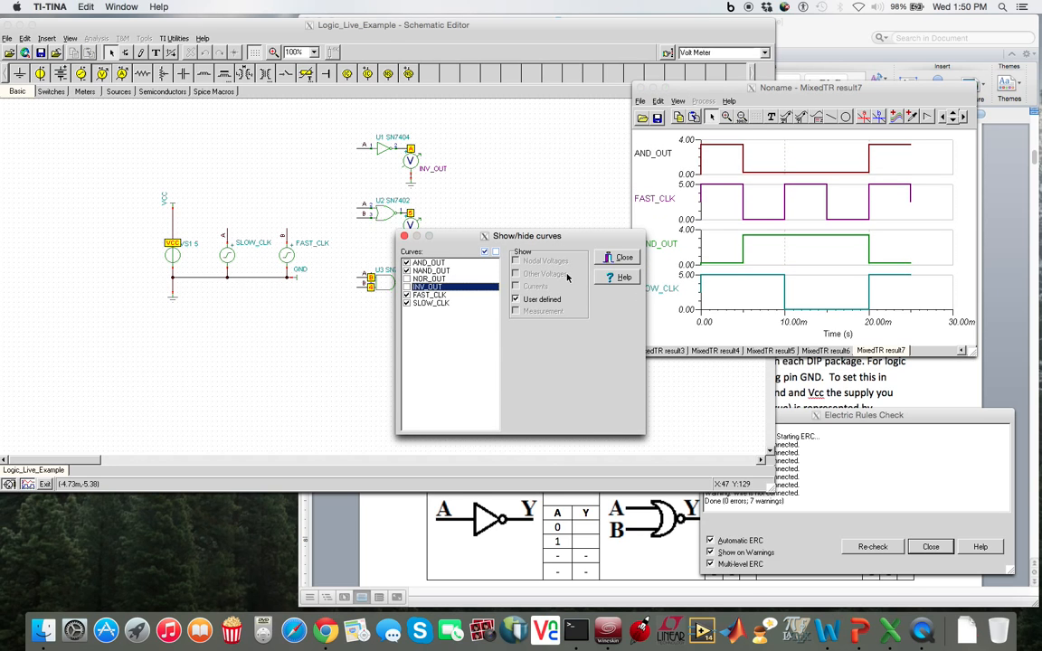
{"action": "left_click", "coordinate": [623, 258]}
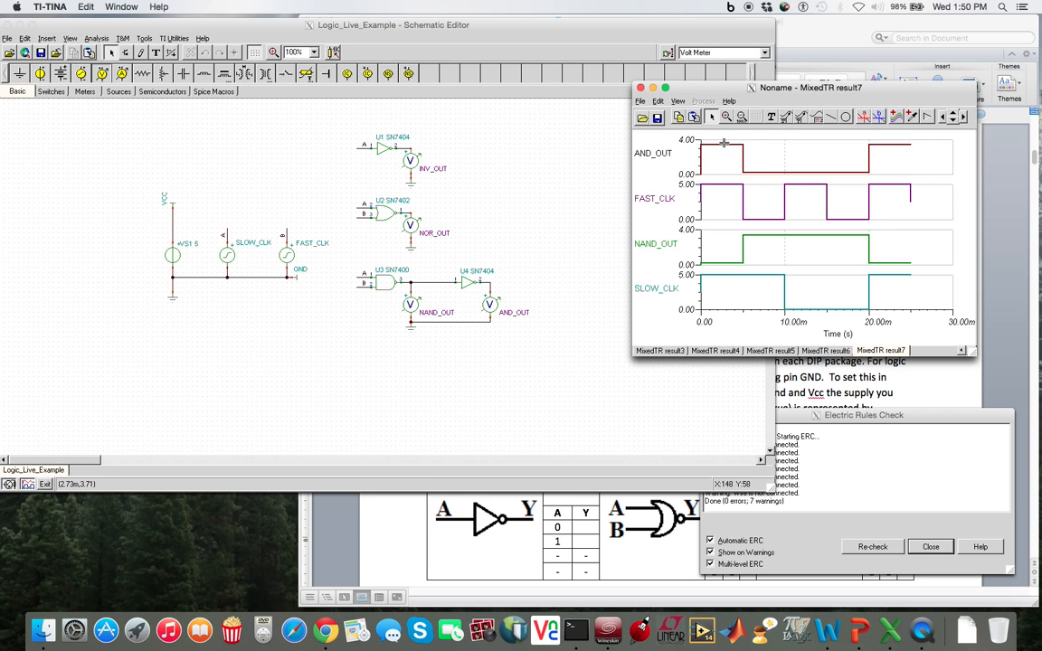
- Try to move the NAND_OUT curve up toward the AND_OUT curve in the diagram
{"action": "left_click", "coordinate": [772, 234]}
{"action": "left_click_drag", "start_coordinate": [772, 233], "coordinate": [772, 181]}
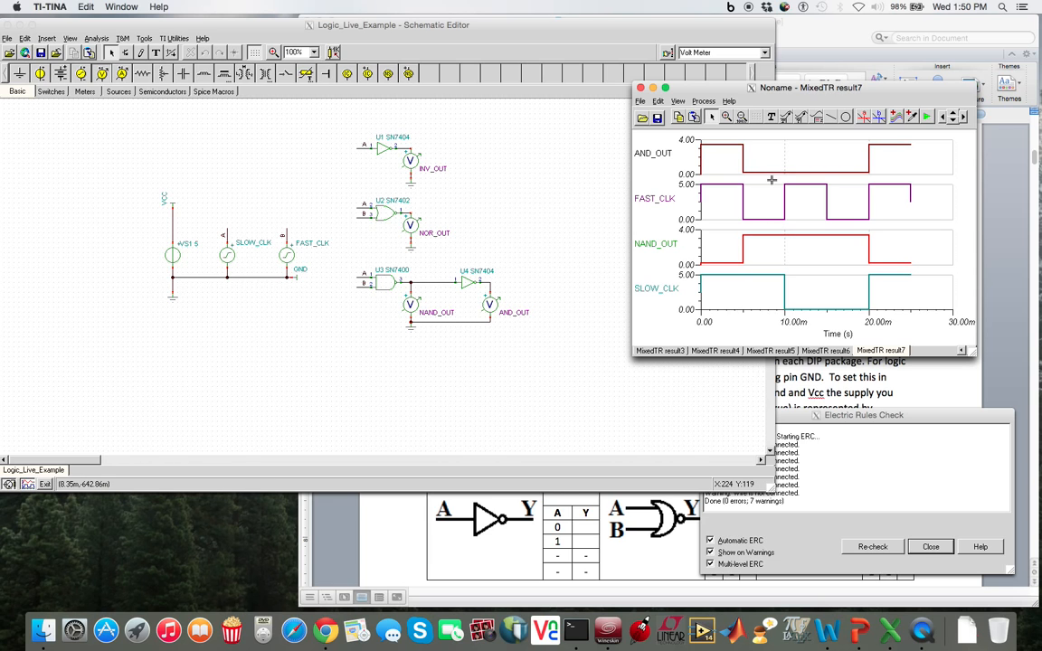
{"action": "left_click", "coordinate": [704, 102]}
{"action": "left_click", "coordinate": [650, 176]}
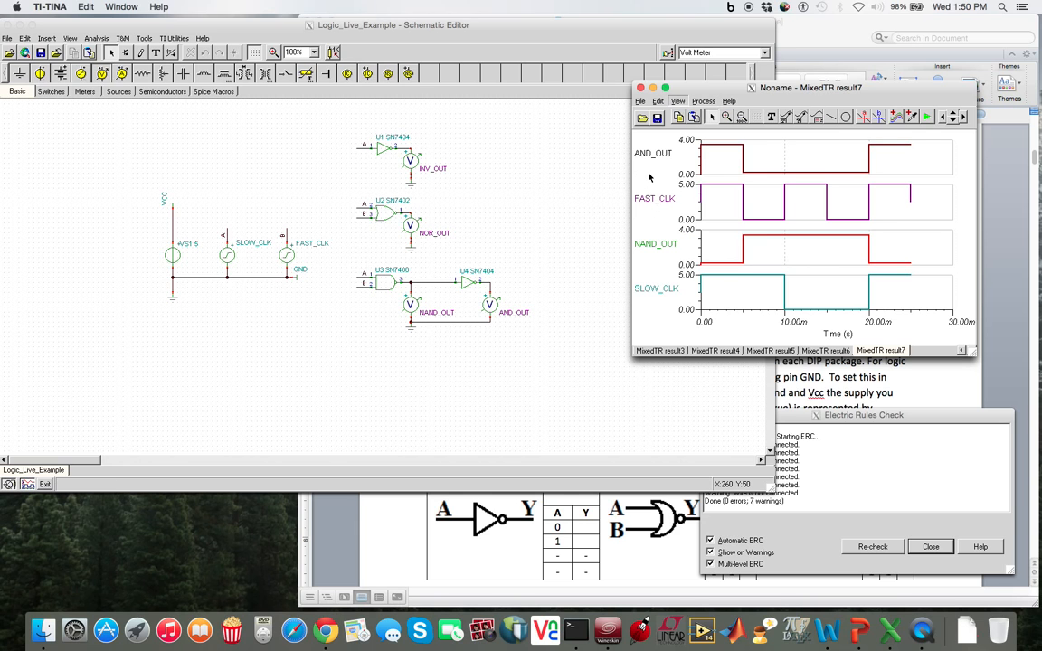